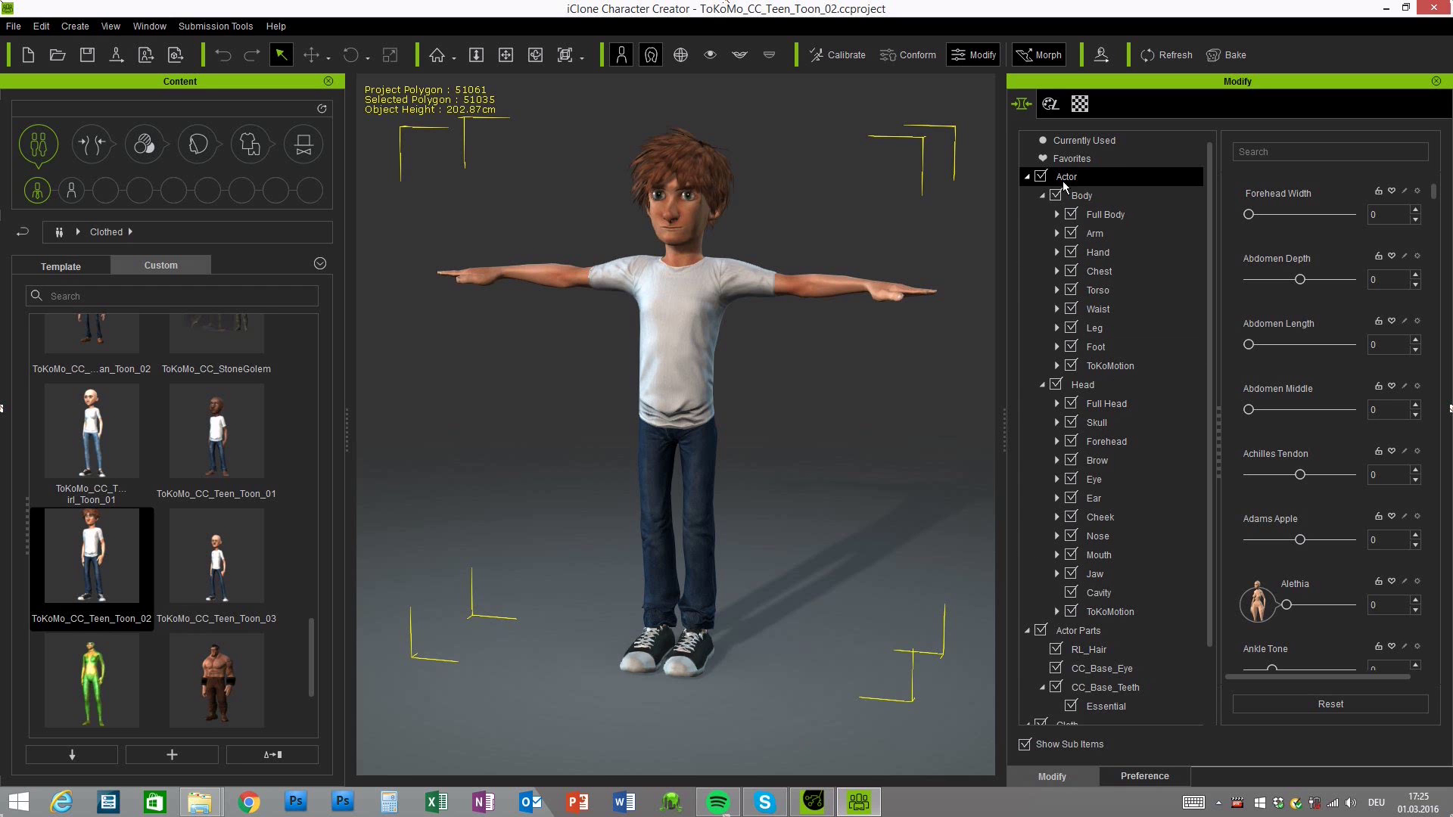
Expand Body > ToKoMotion to list the Stylized Kids & Teens morph sliders, Hannah through Tom
click(1058, 366)
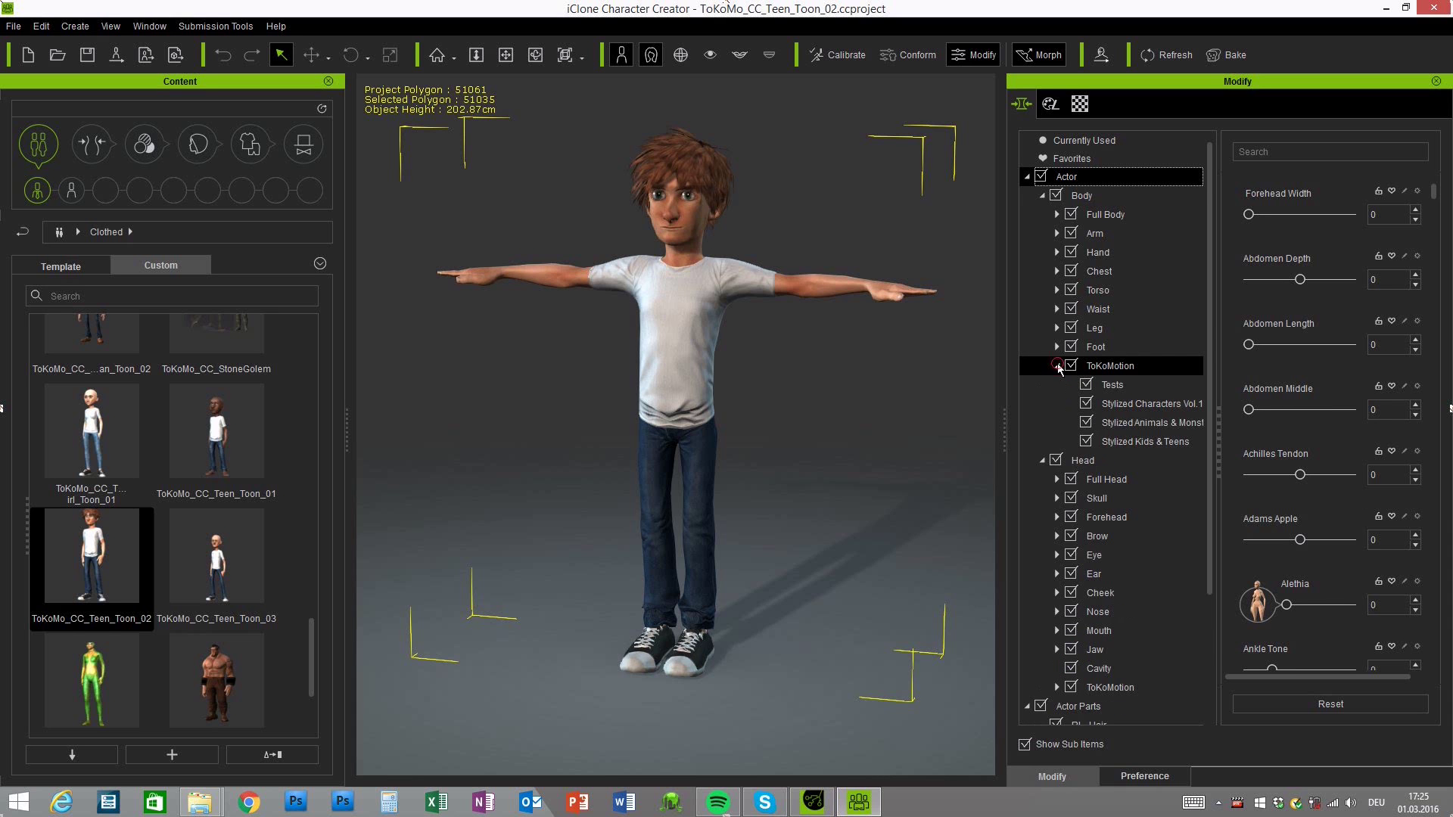
click(1138, 443)
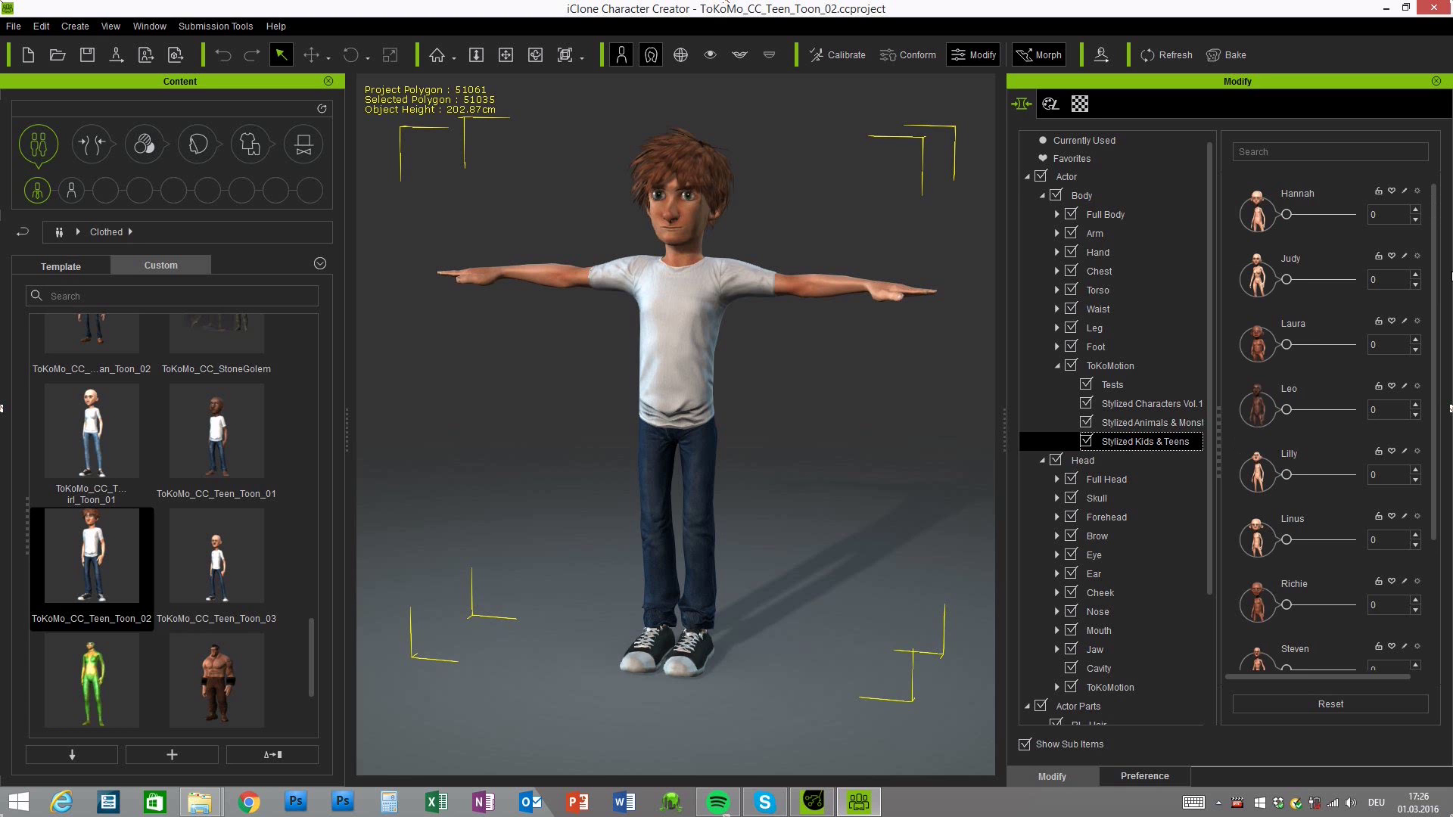
mouse_move(1433, 207)
mouse_down()
mouse_move(1435, 337)
mouse_move(1435, 201)
mouse_up()
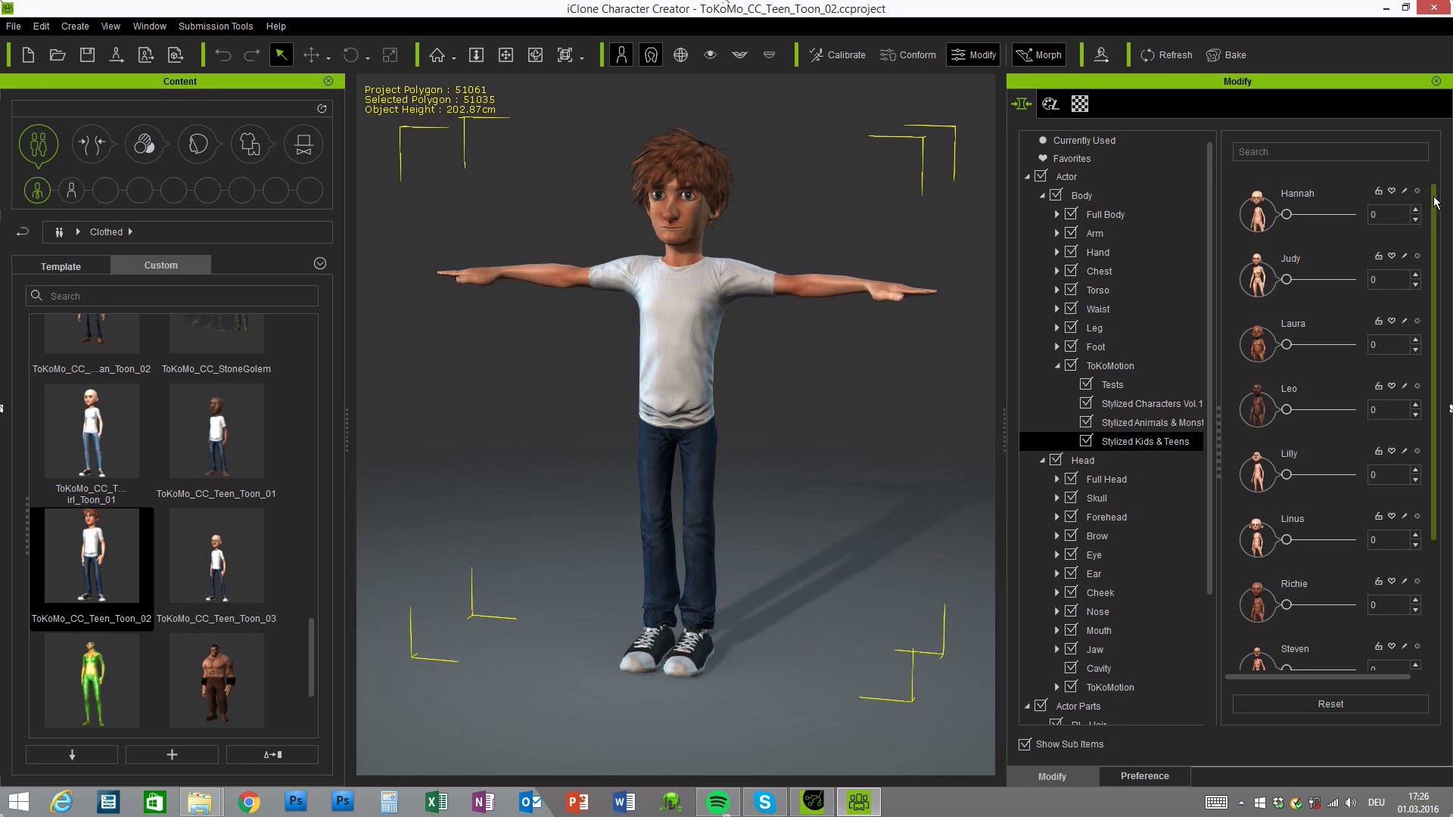
mouse_move(1436, 201)
mouse_down()
mouse_move(1436, 221)
mouse_move(1436, 200)
mouse_up()
scroll(1432, 258, down, 2)
scroll(1432, 259, down, 4)
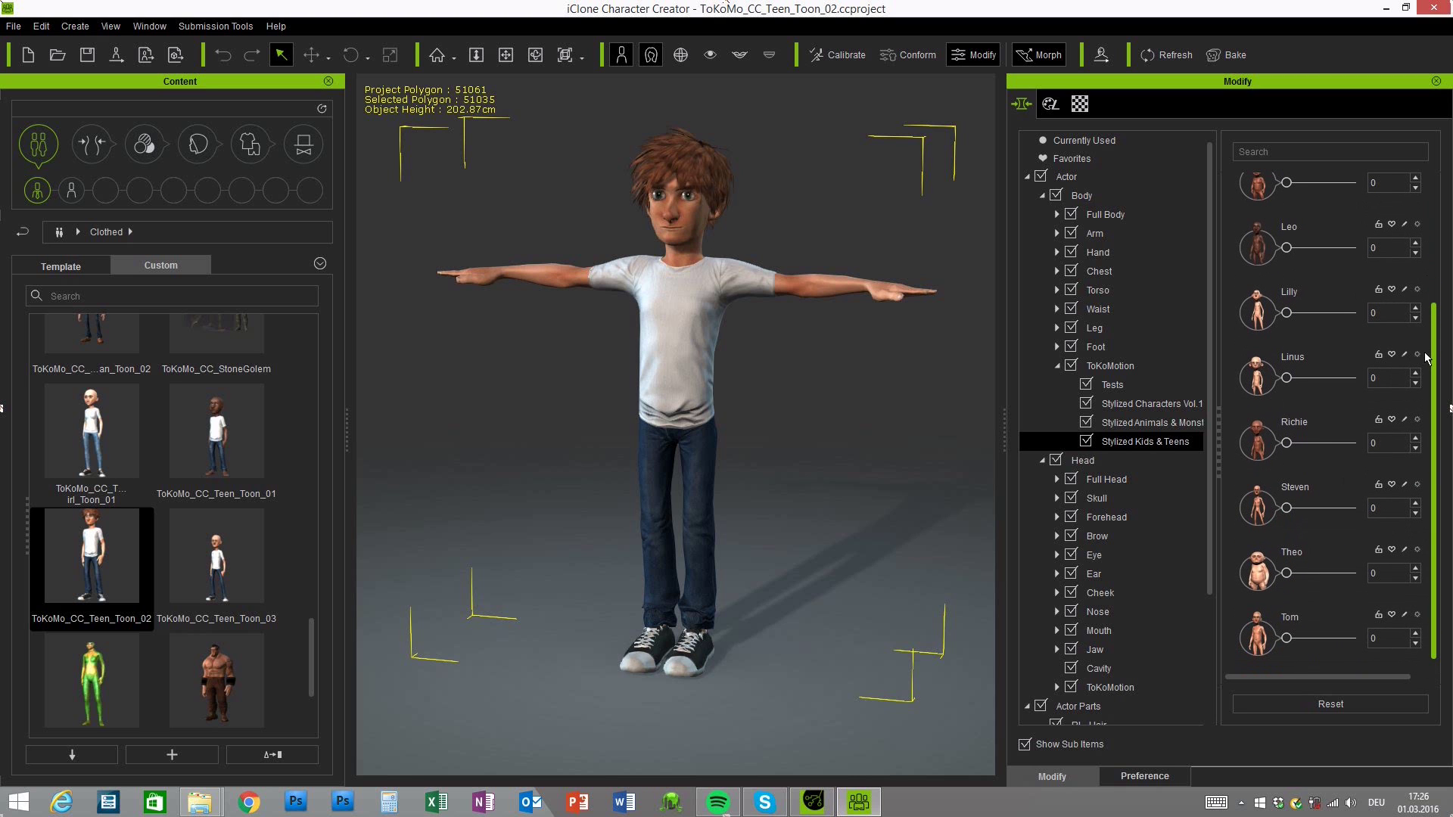
scroll(1426, 354, up, 6)
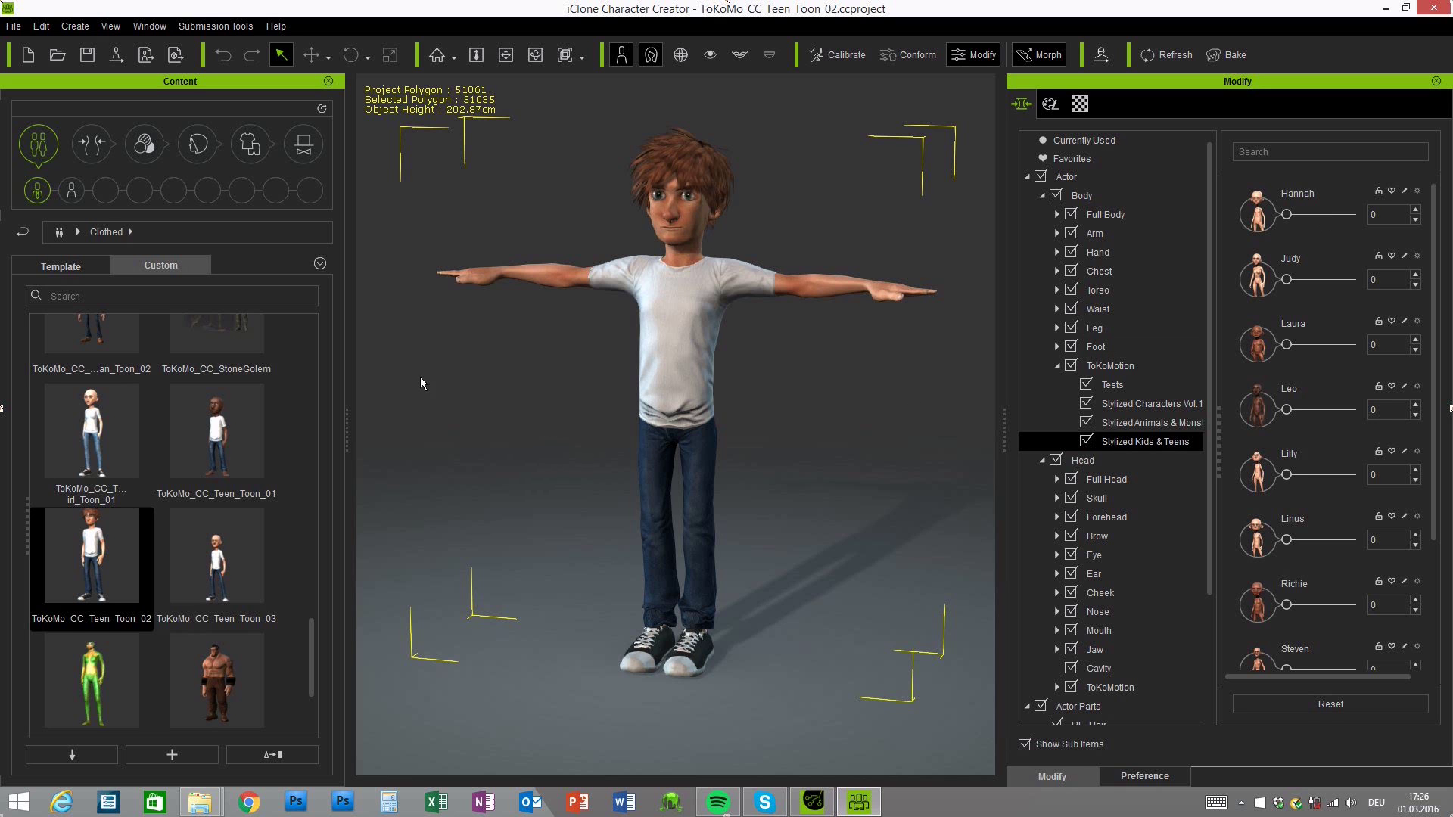
Create a new CC_Standard project and reset its morphs to a neutral 179.08 cm figure
click(13, 26)
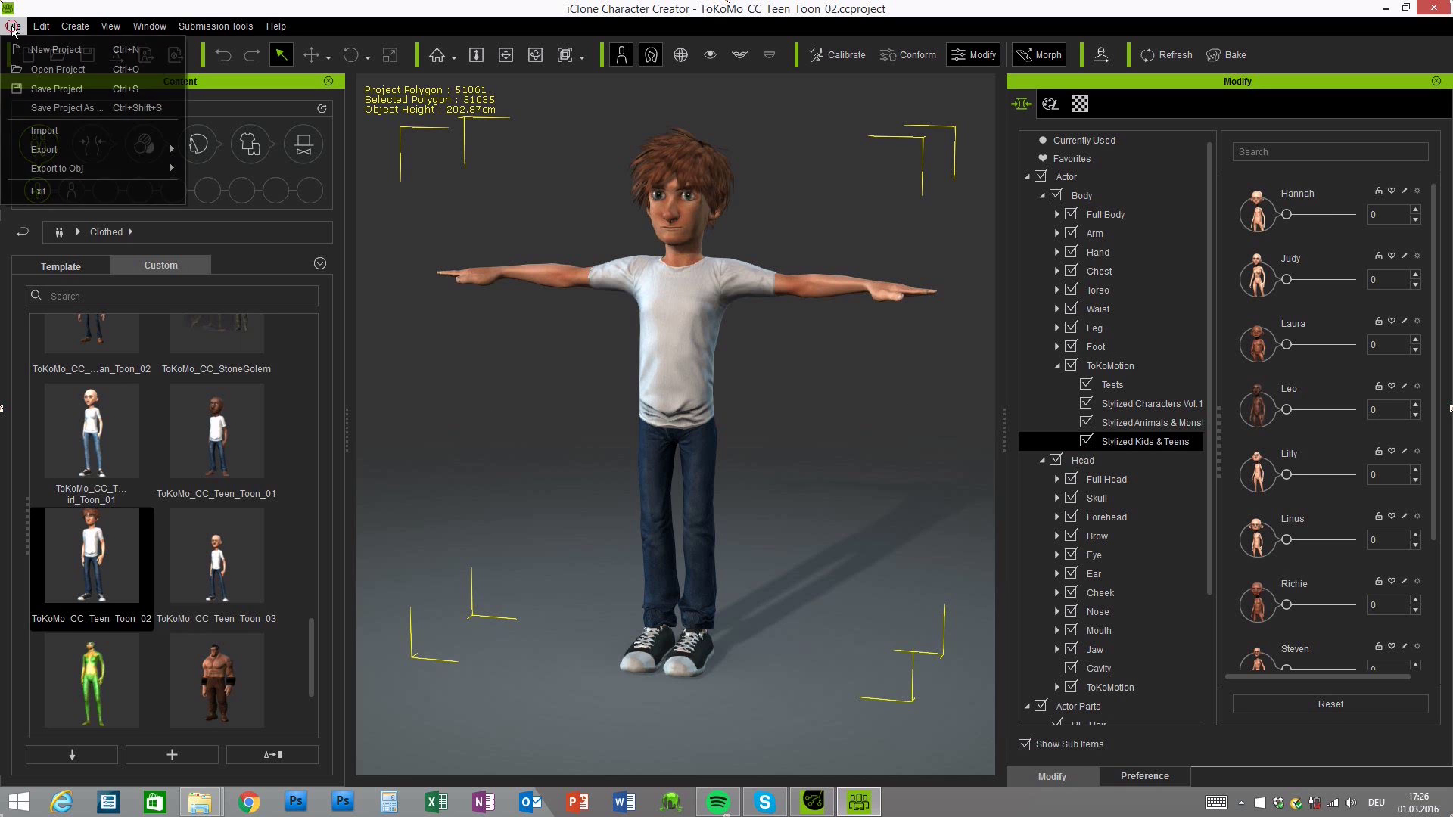
click(55, 53)
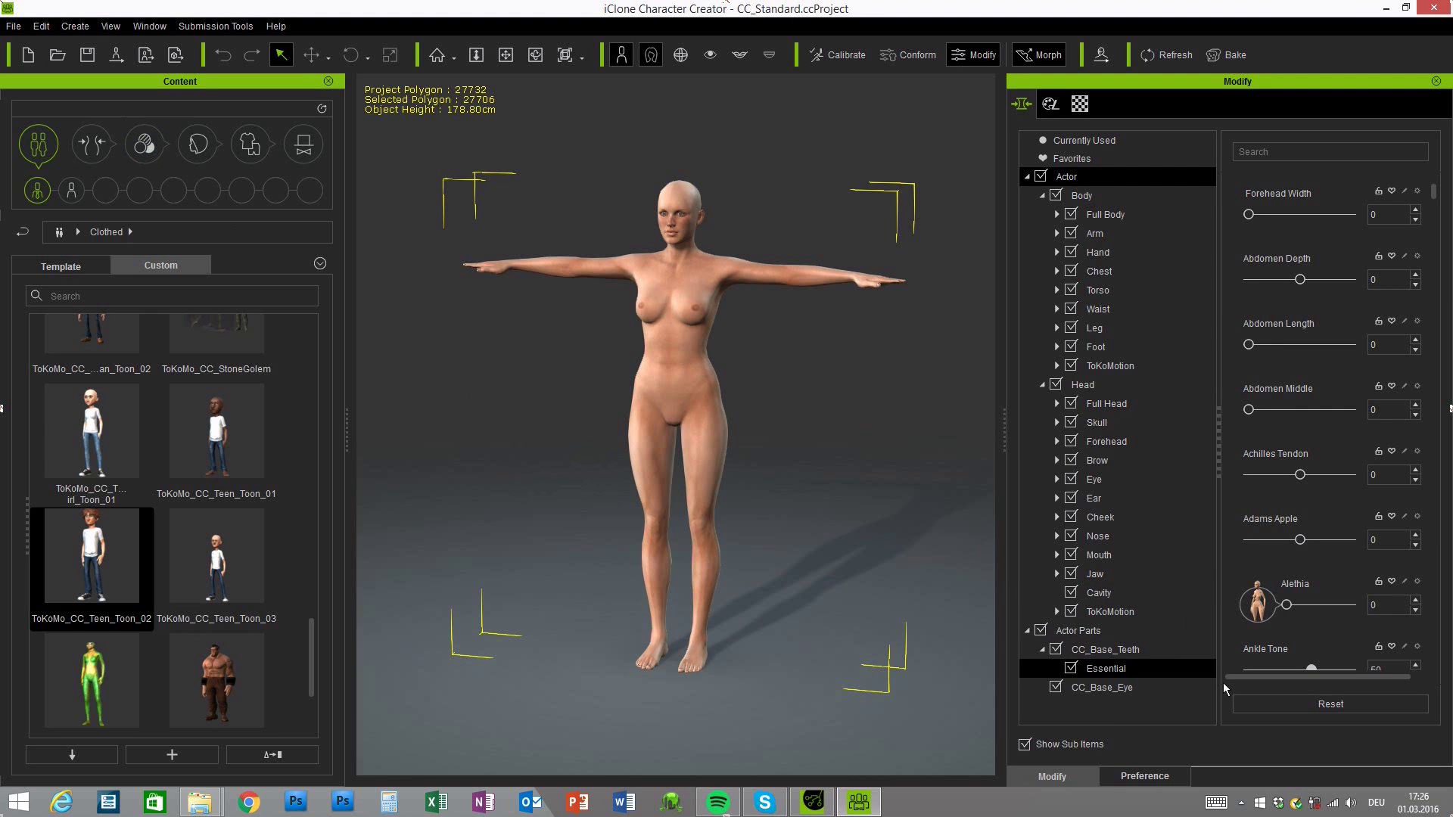
click(1324, 705)
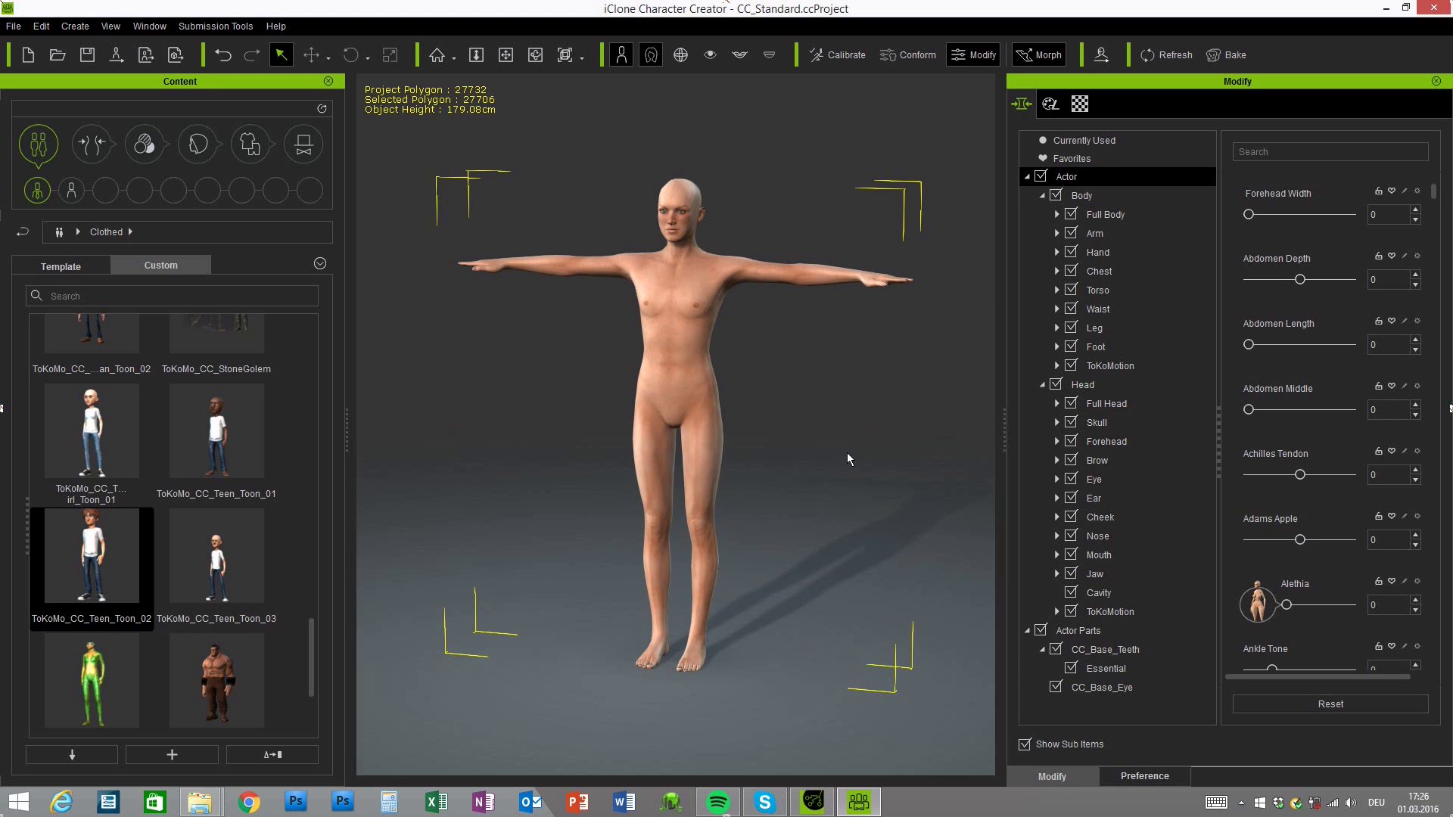
Open the Stylized Kids & Teens morphs and try the Hannah, Judy, Laura, Leo, Lilly and Linus sliders
click(1056, 365)
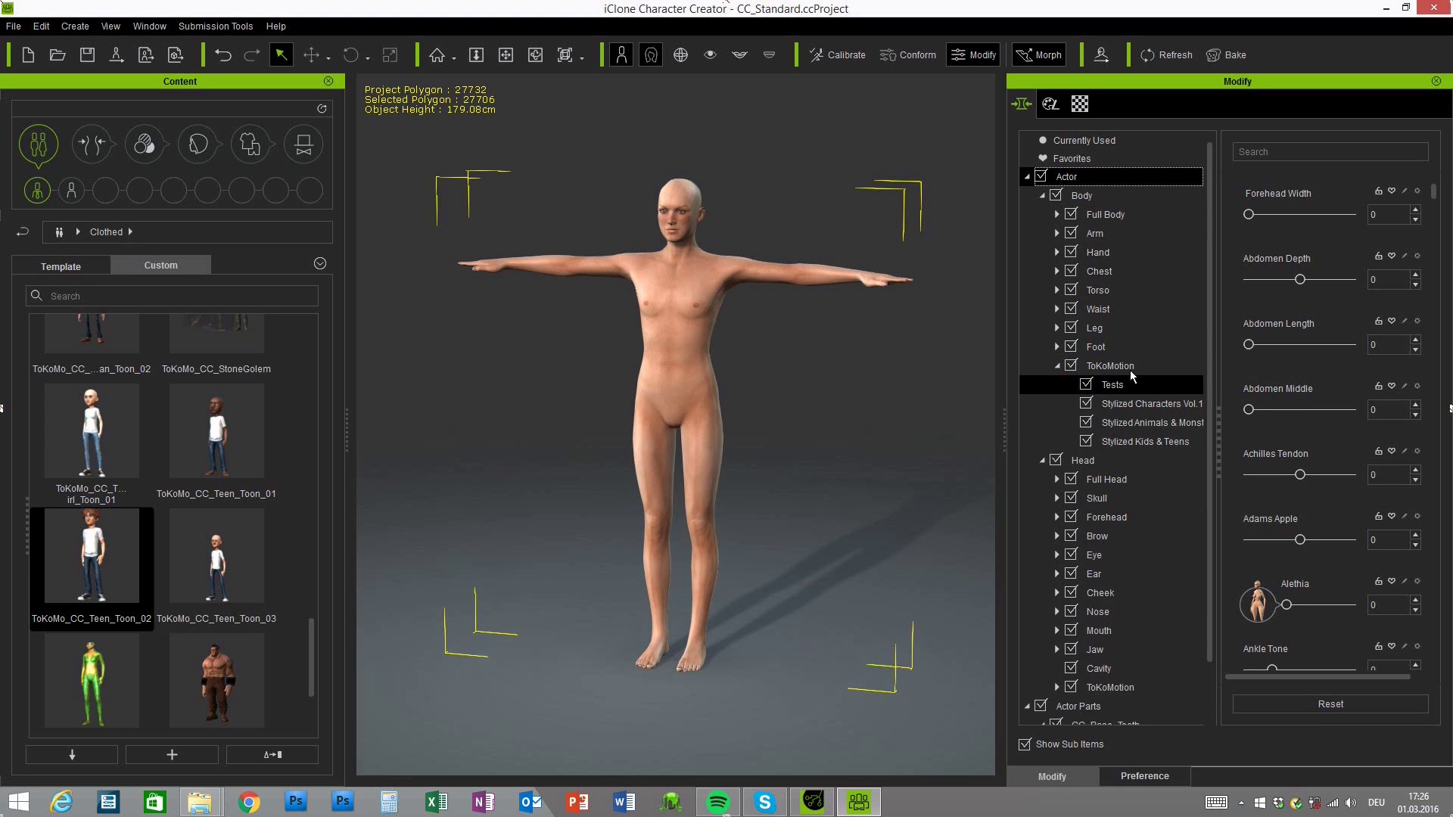
click(1137, 443)
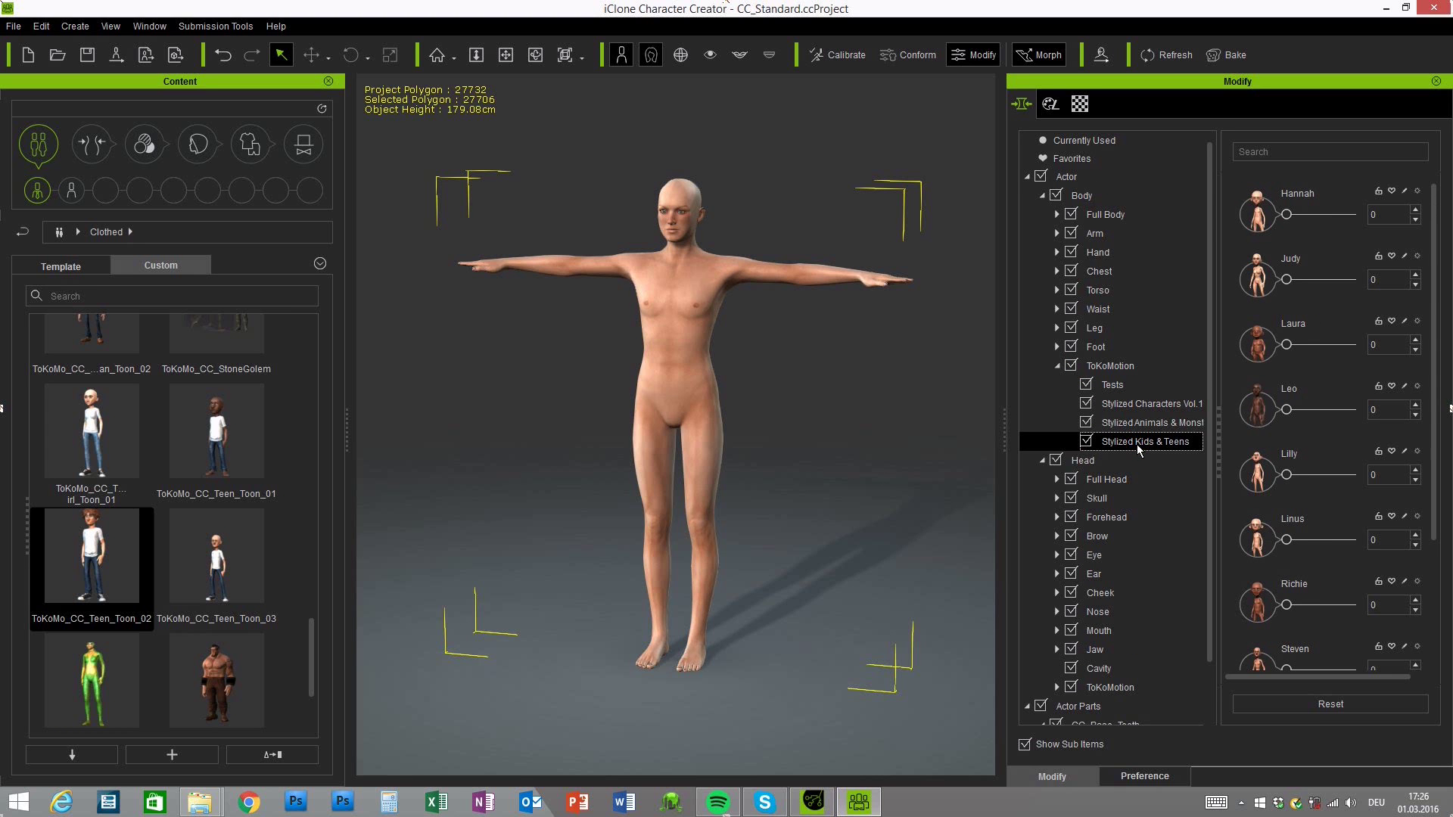
mouse_move(1287, 215)
mouse_down()
mouse_move(1367, 220)
mouse_move(1266, 214)
mouse_up()
mouse_move(1288, 279)
mouse_down()
mouse_move(1364, 275)
mouse_move(1287, 280)
mouse_up()
mouse_move(1288, 345)
mouse_down()
mouse_move(1367, 347)
mouse_move(1279, 341)
mouse_up()
mouse_move(1286, 413)
mouse_down()
mouse_move(1359, 408)
mouse_move(1271, 407)
mouse_up()
mouse_move(1286, 475)
mouse_down()
mouse_move(1354, 474)
mouse_move(1276, 470)
mouse_up()
mouse_move(1287, 541)
mouse_down()
mouse_move(1352, 541)
mouse_move(1287, 540)
mouse_up()
Try Richie, Steven and Theo, then set the Tom morph to 100 for a 176.93 cm teen
drag(1436, 295, 1436, 413)
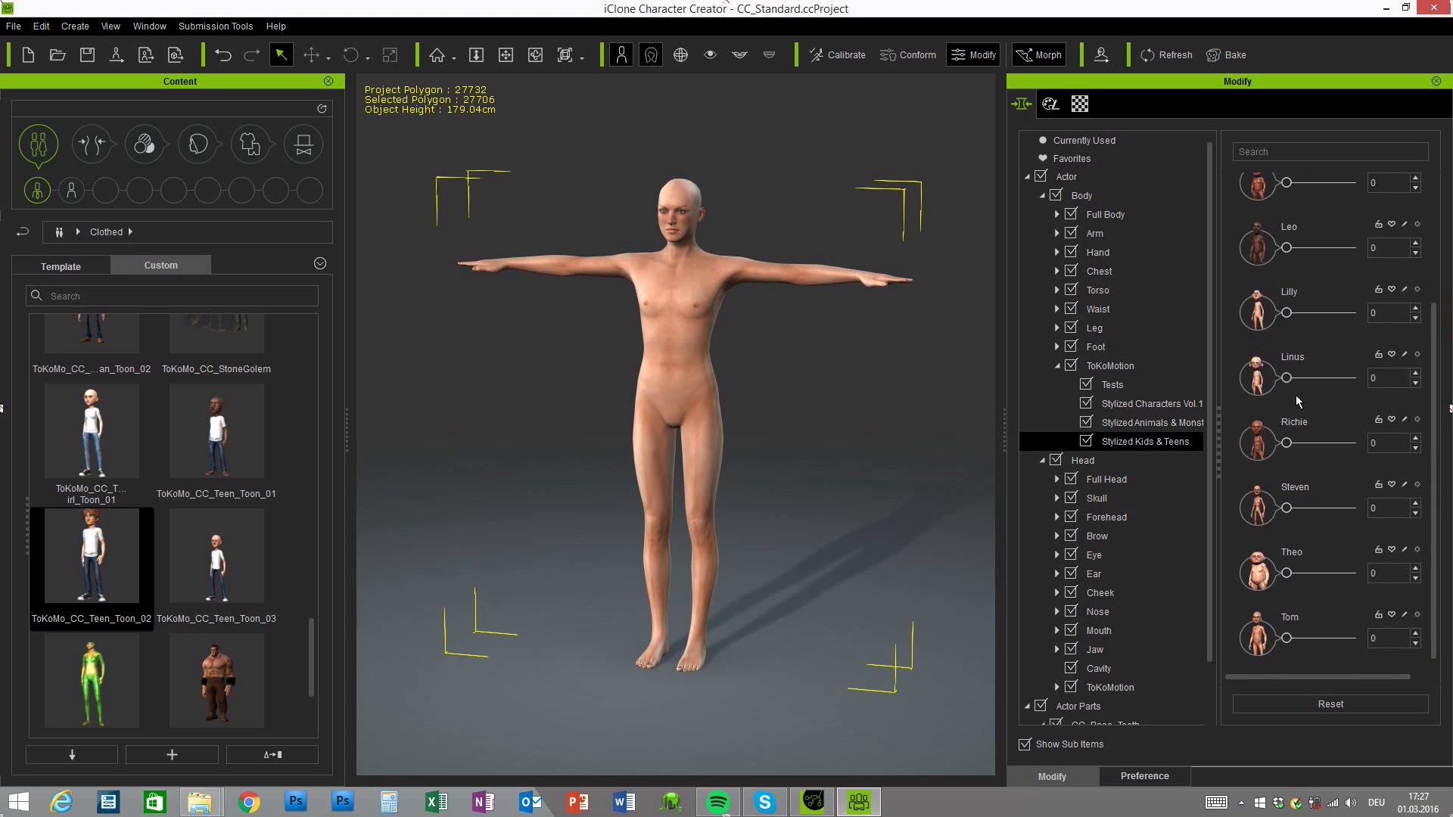
mouse_move(1287, 378)
mouse_down()
mouse_move(1361, 380)
mouse_move(1286, 378)
mouse_up()
mouse_move(1294, 448)
mouse_down()
mouse_move(1361, 447)
mouse_move(1286, 448)
mouse_up()
mouse_move(1287, 508)
mouse_down()
mouse_move(1363, 512)
mouse_move(1287, 508)
mouse_up()
mouse_move(1286, 573)
mouse_down()
mouse_move(1374, 579)
mouse_move(1287, 573)
mouse_up()
mouse_move(1287, 638)
mouse_down()
mouse_move(1374, 644)
mouse_move(1287, 640)
mouse_up()
drag(1287, 638, 1371, 643)
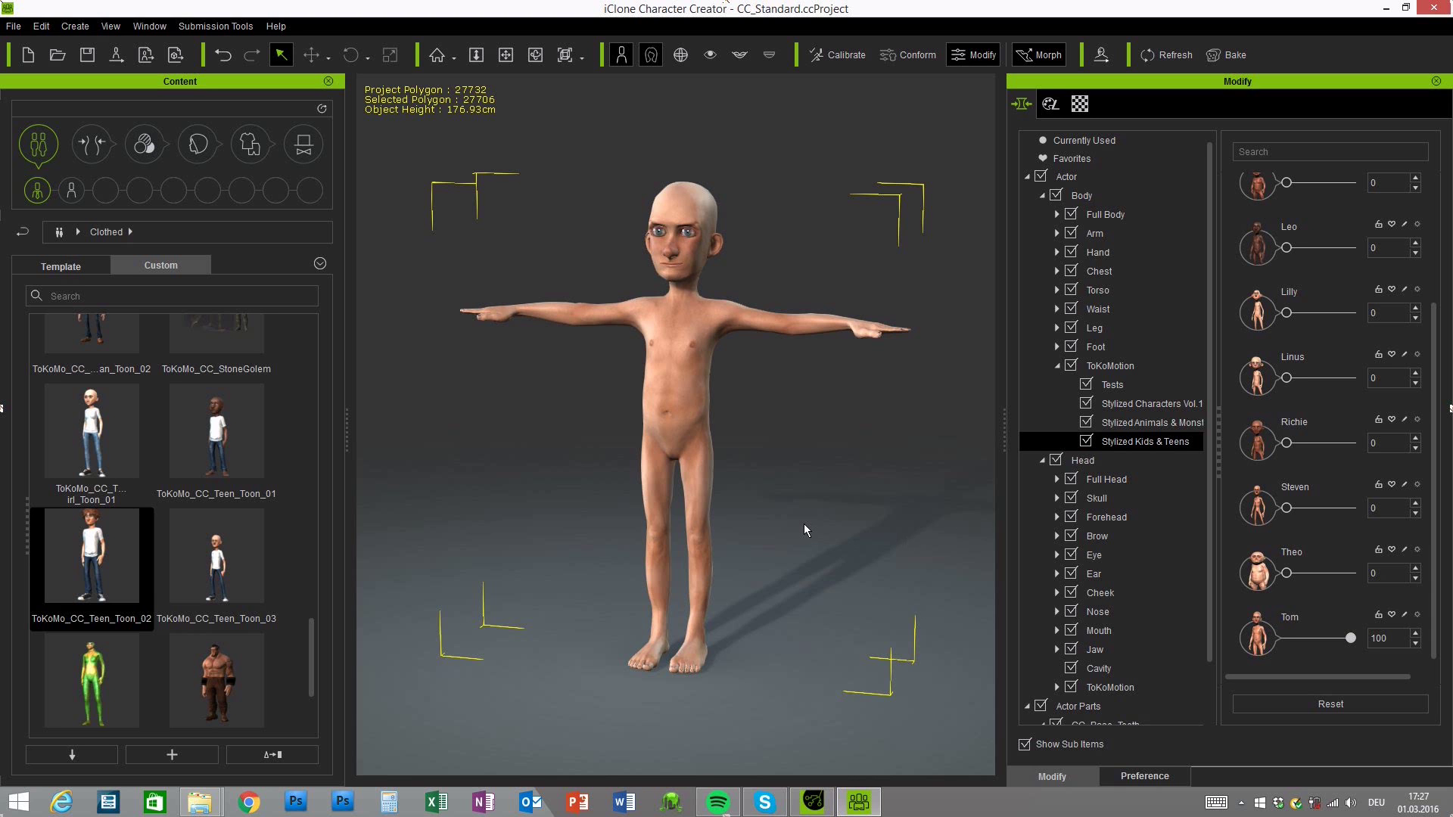
Orbit to a frontal view and zoom in on the Tom character's head and shoulders
right_drag(670, 521, 825, 558)
scroll(825, 558, up, 5)
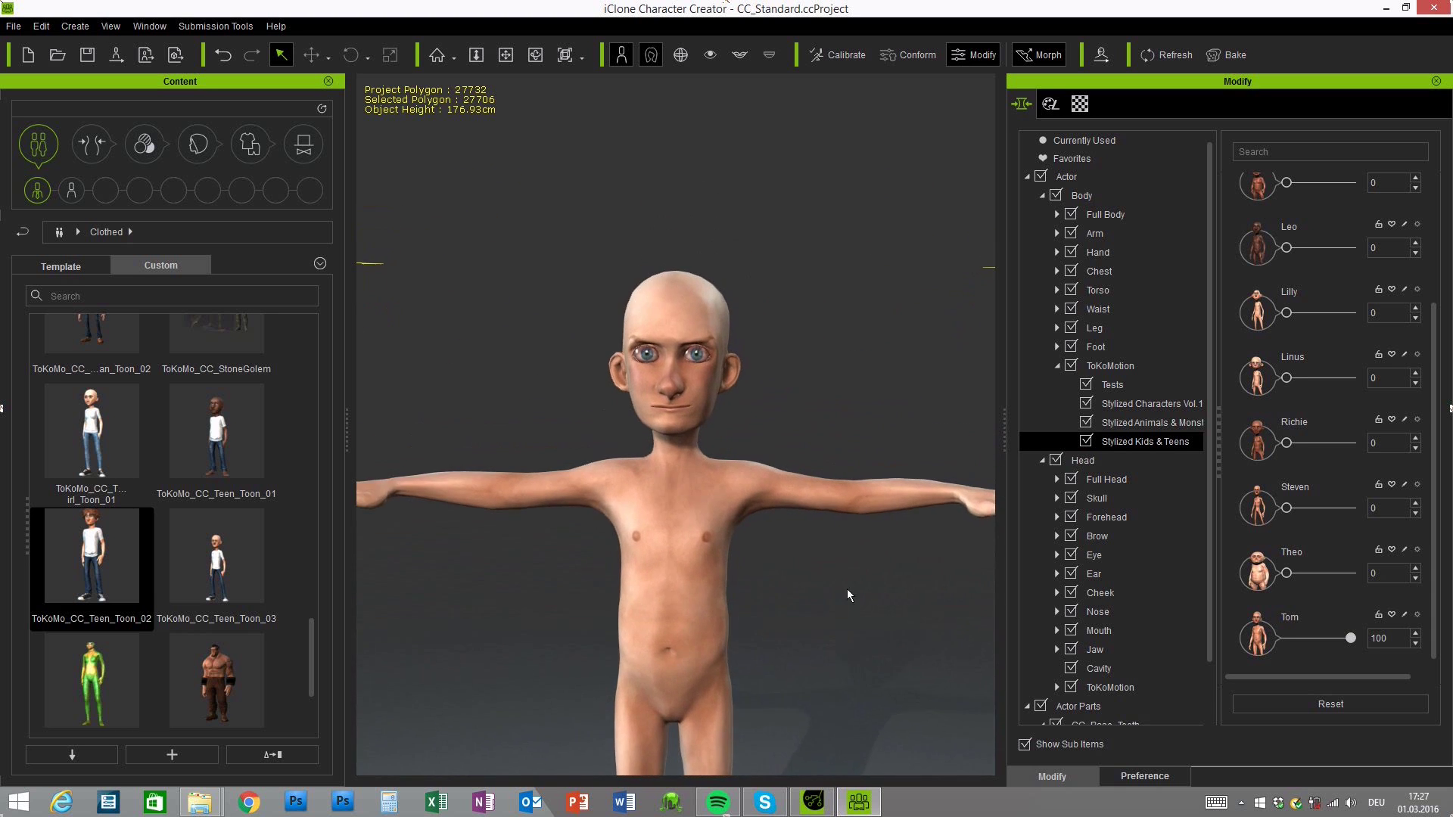
scroll(847, 589, up, 2)
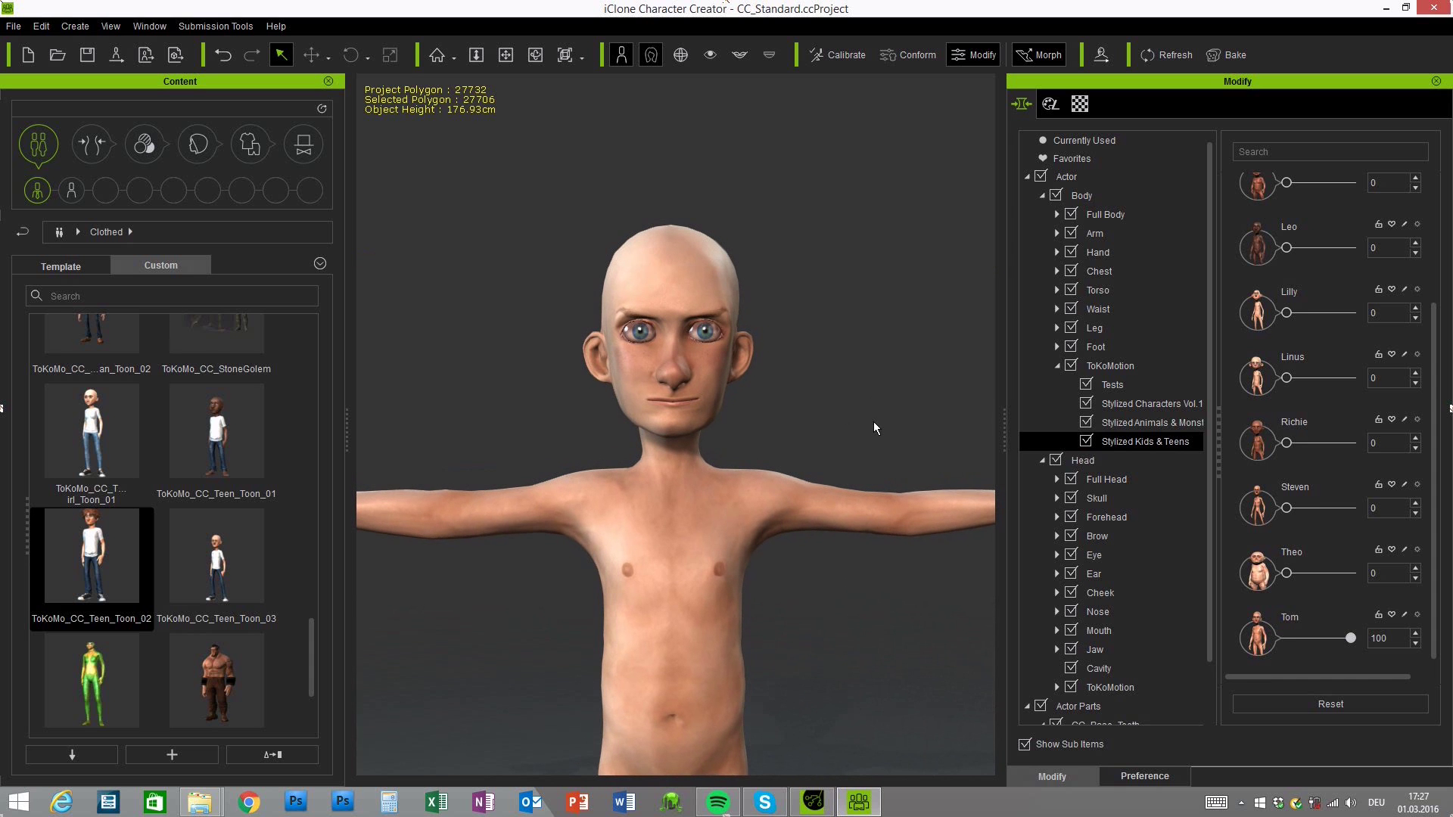
scroll(810, 411, up, 3)
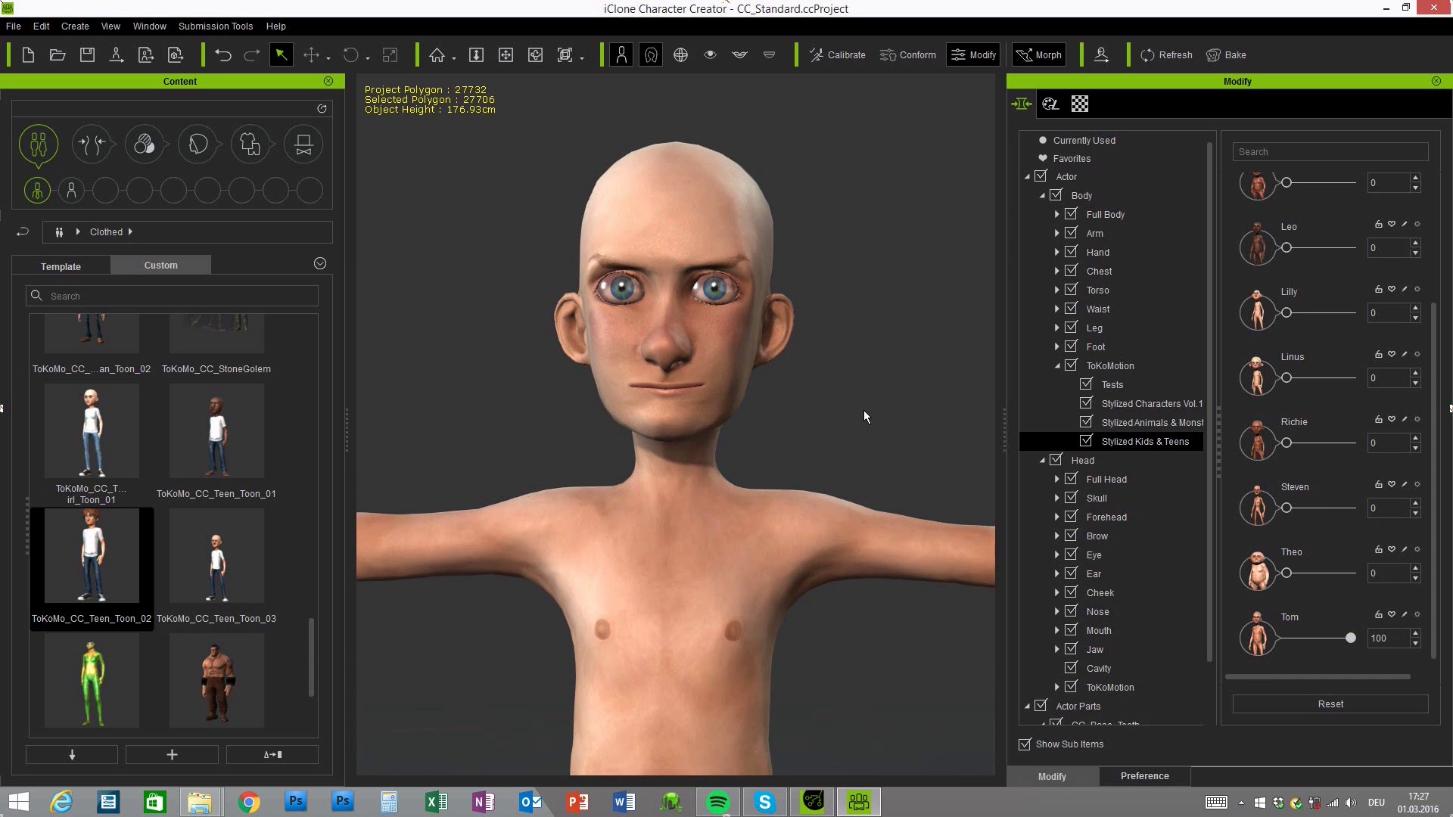
right_drag(864, 410, 890, 414)
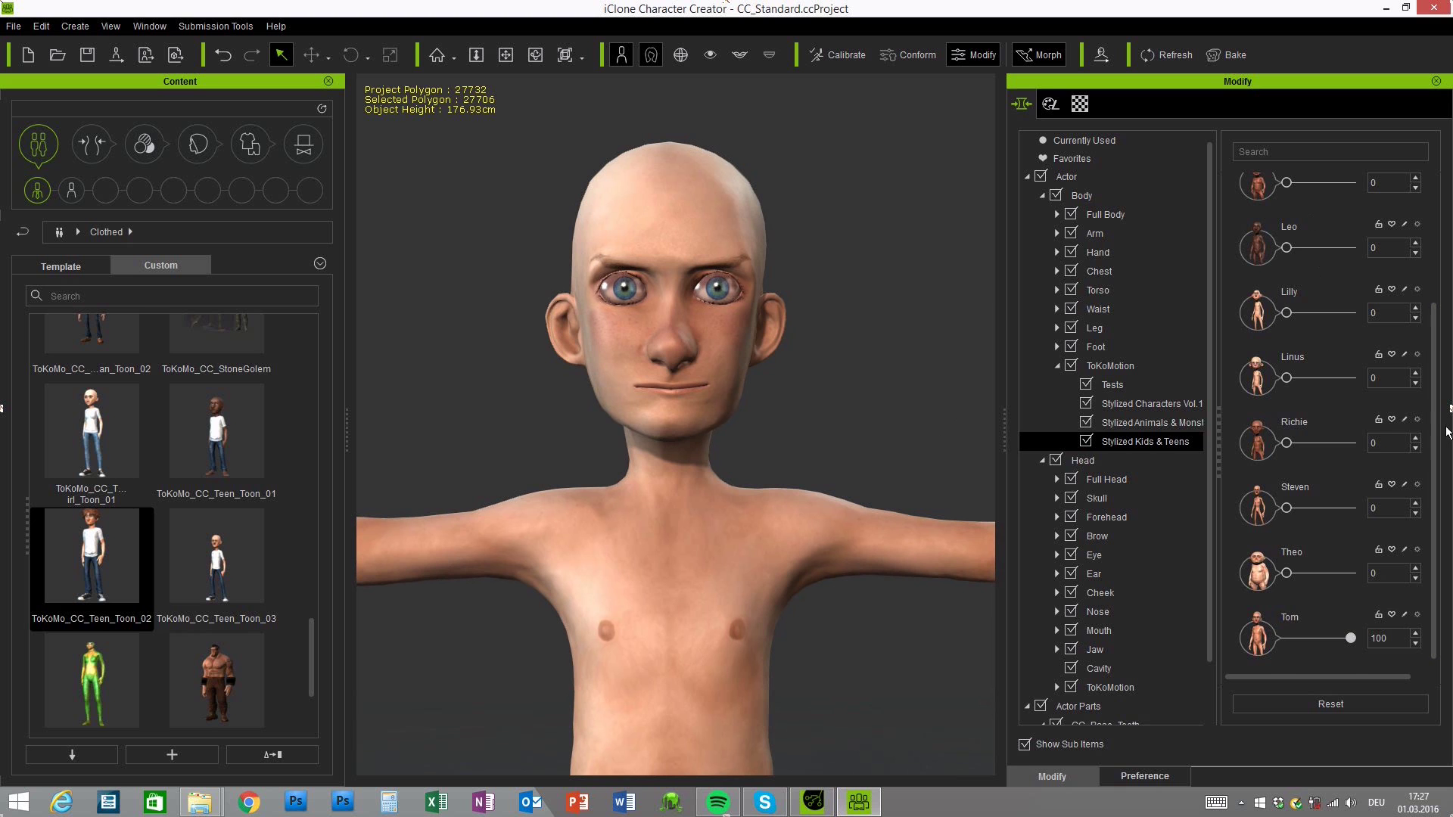
scroll(1438, 428, up, 3)
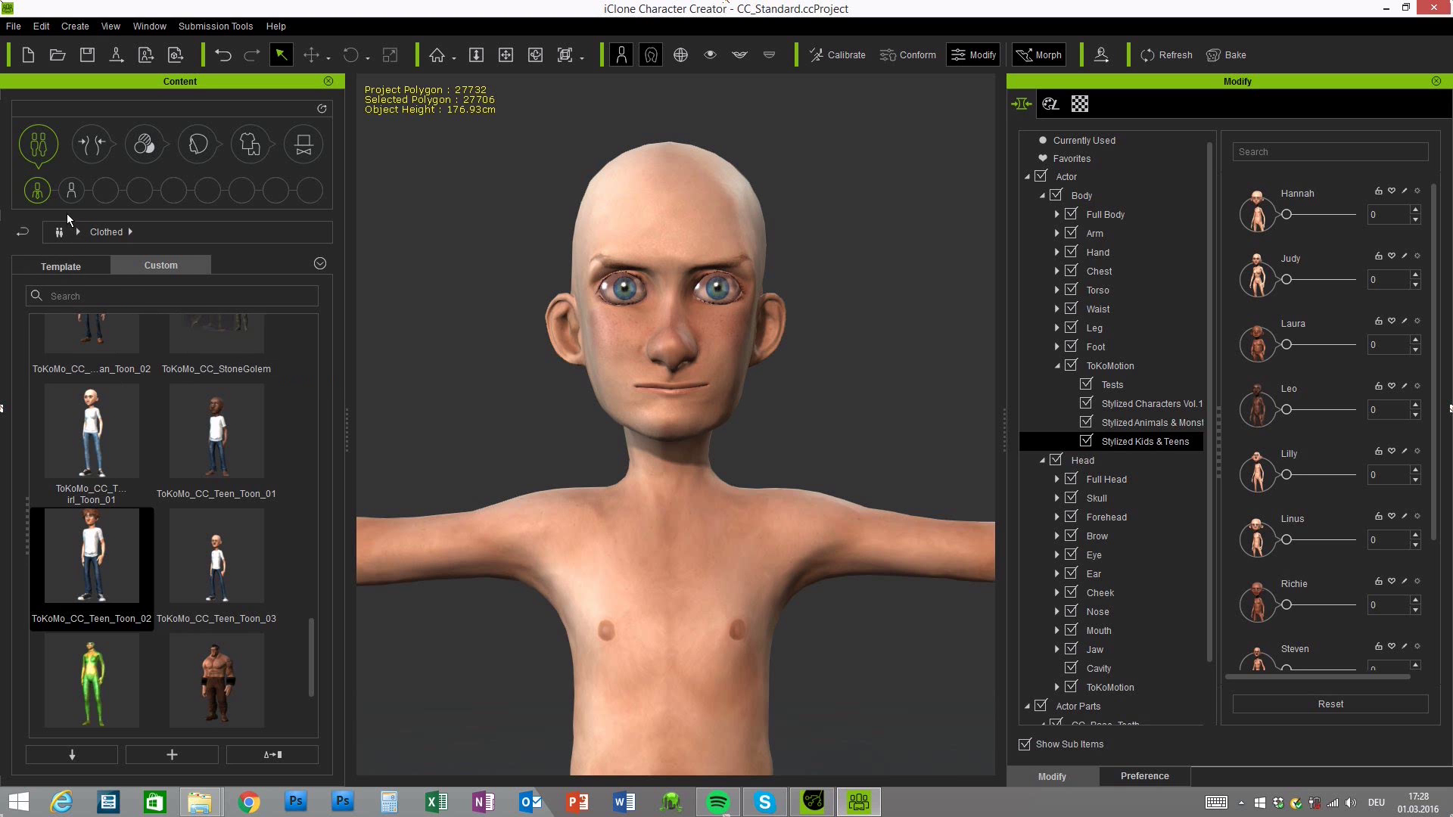
Open Template > ToKoMotion > Stylized Kids & Teens Vol.1 to show the Hannah-through-Tom characters
drag(311, 644, 302, 319)
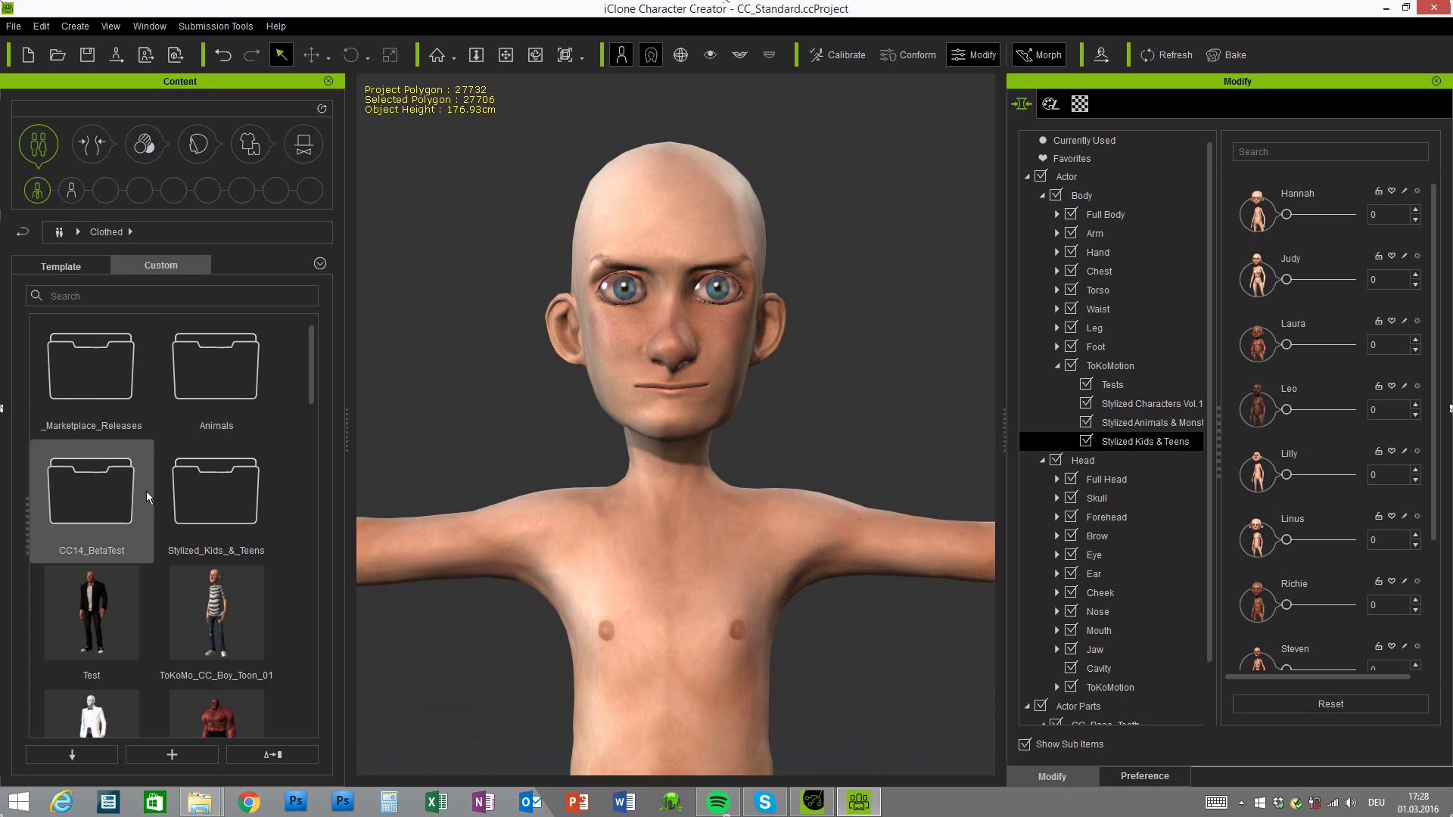
click(45, 265)
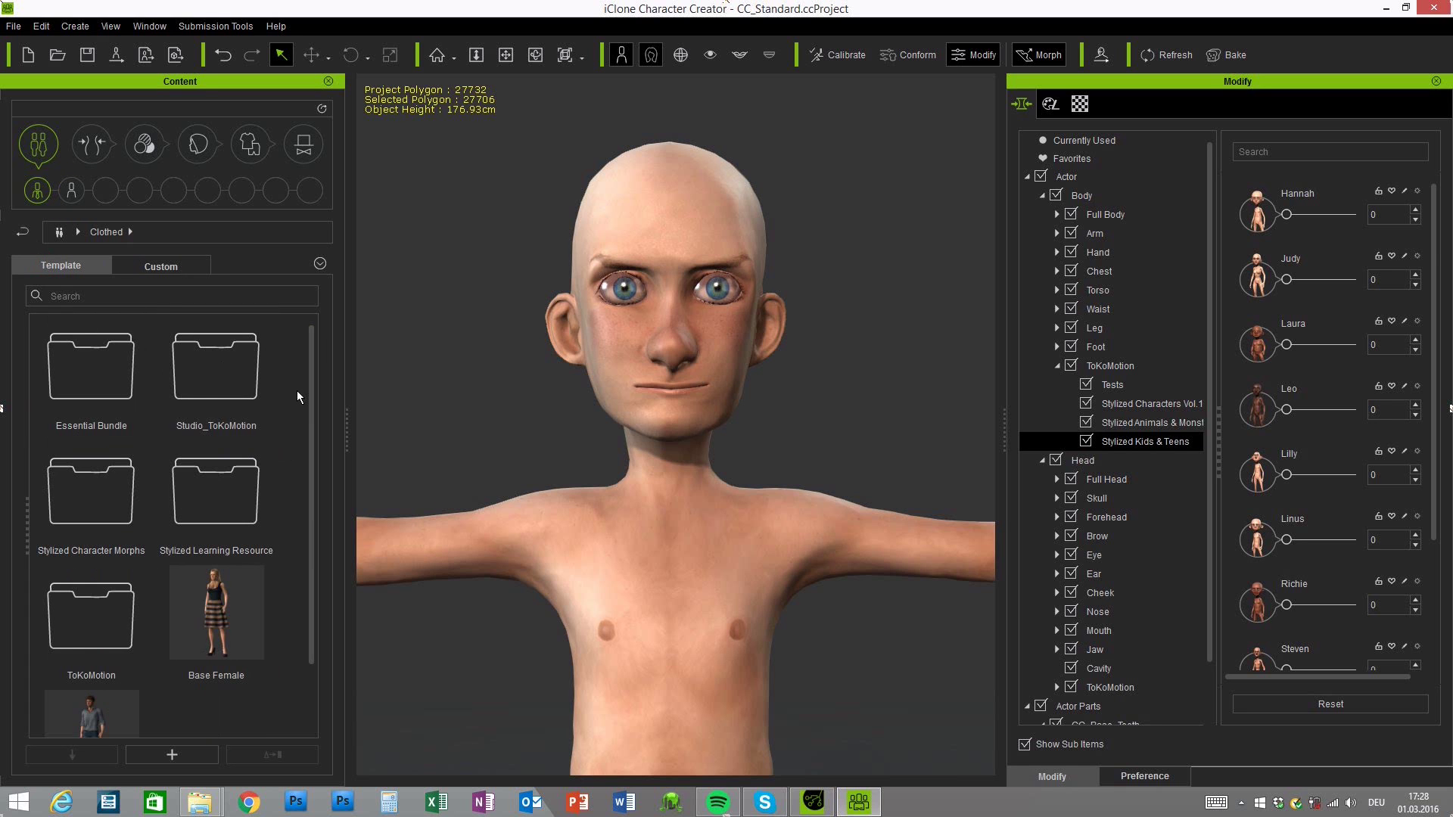
drag(312, 363, 311, 416)
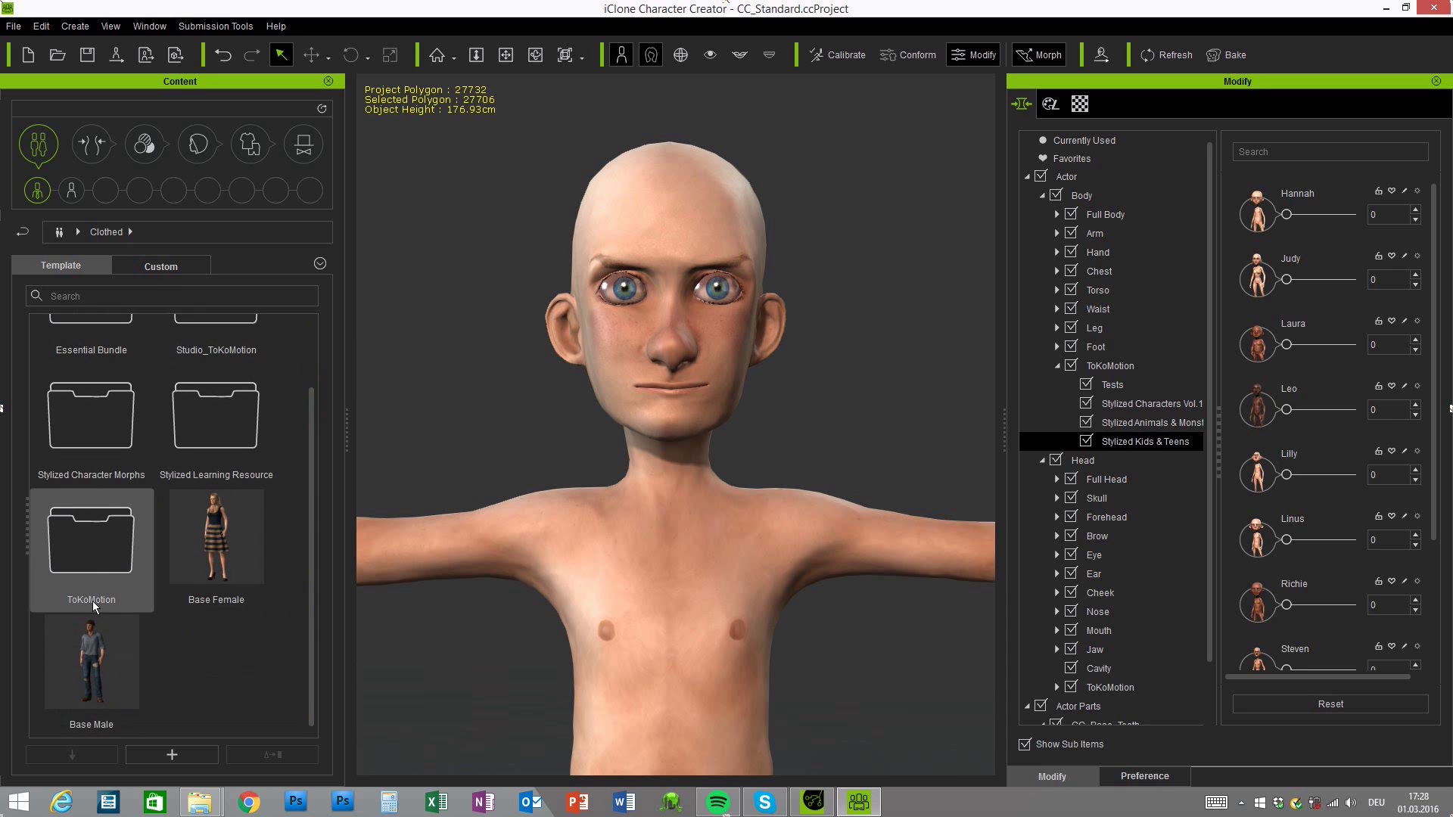
double_click(91, 561)
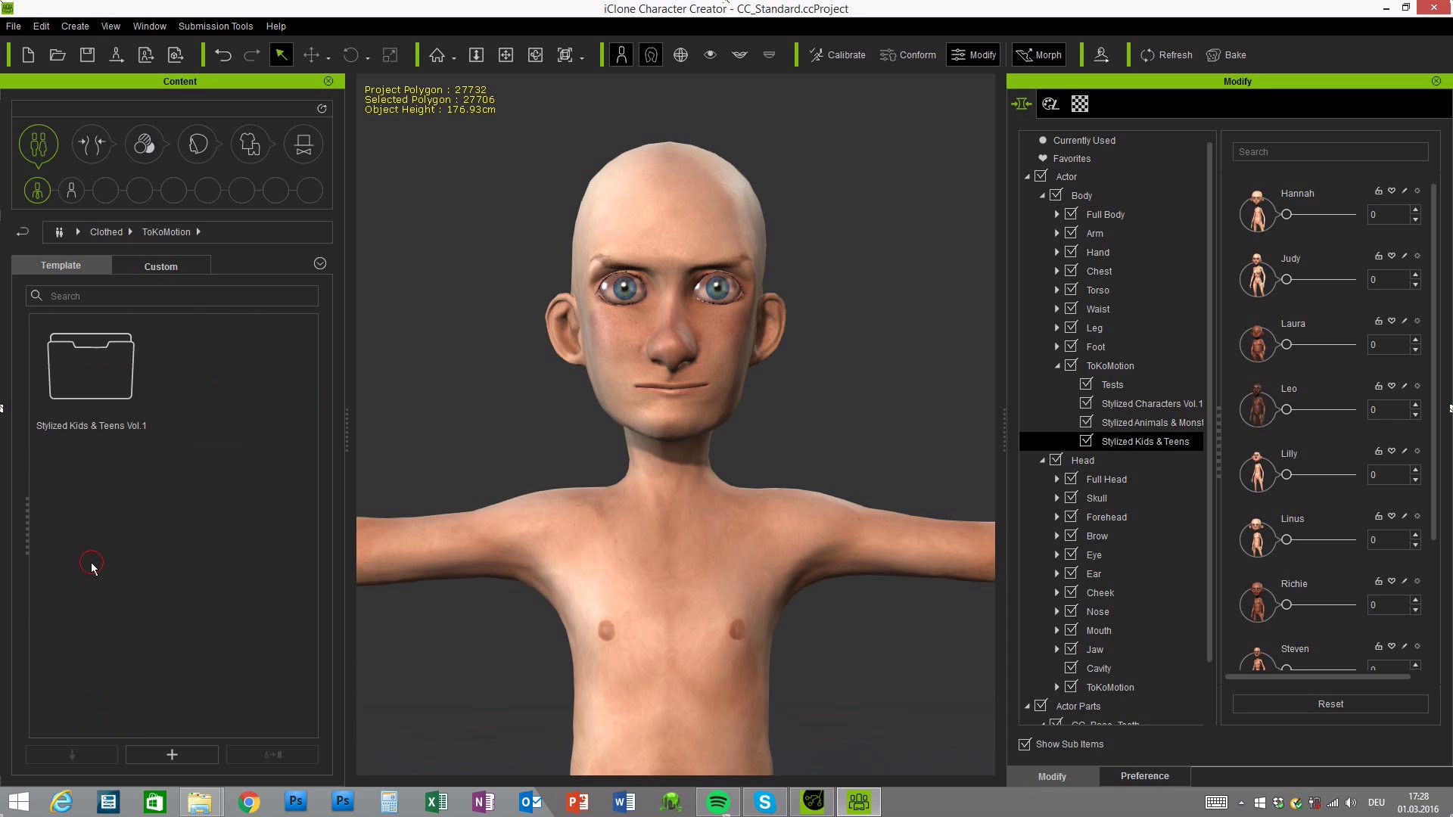
double_click(79, 390)
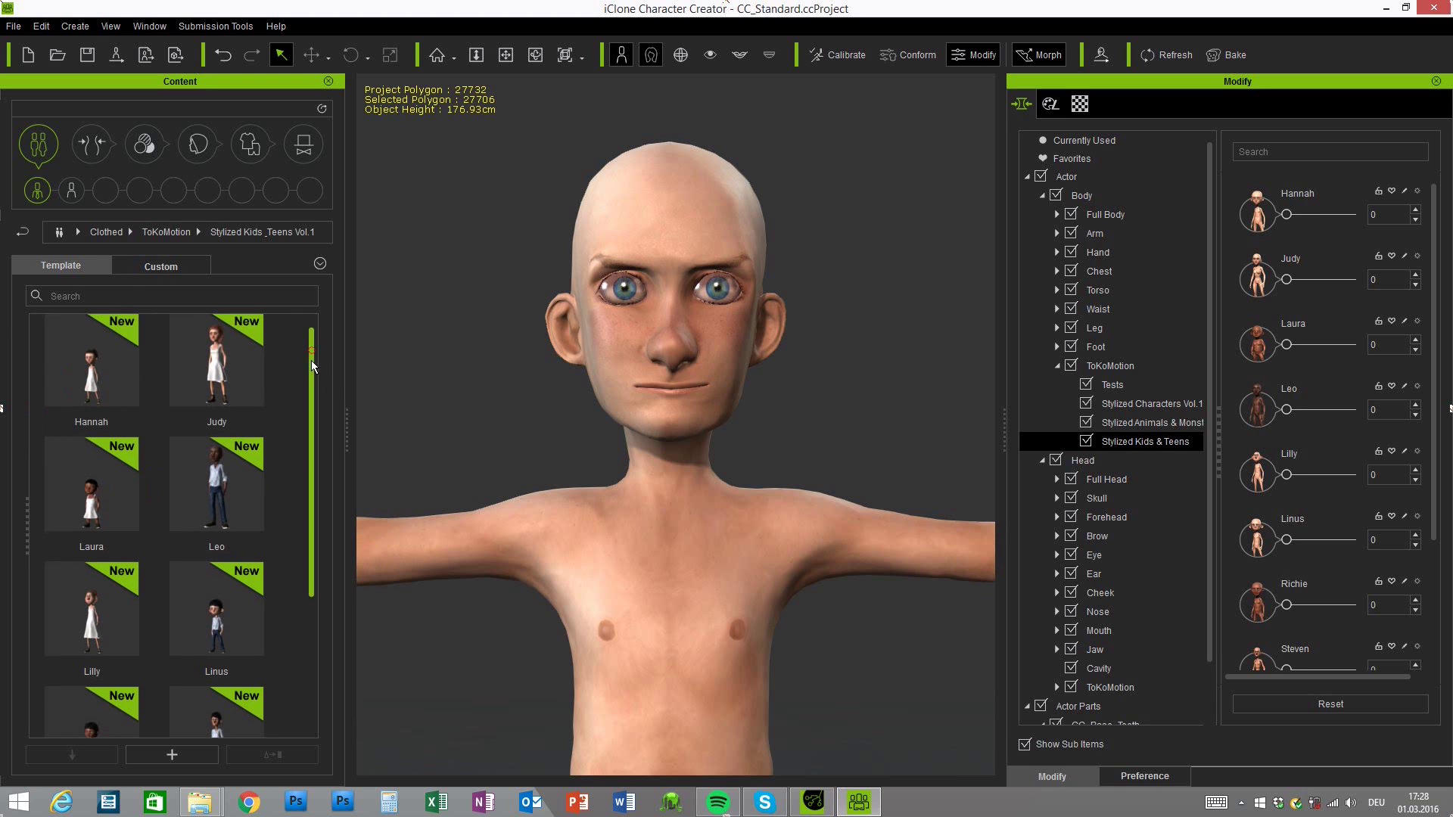
drag(311, 369, 304, 339)
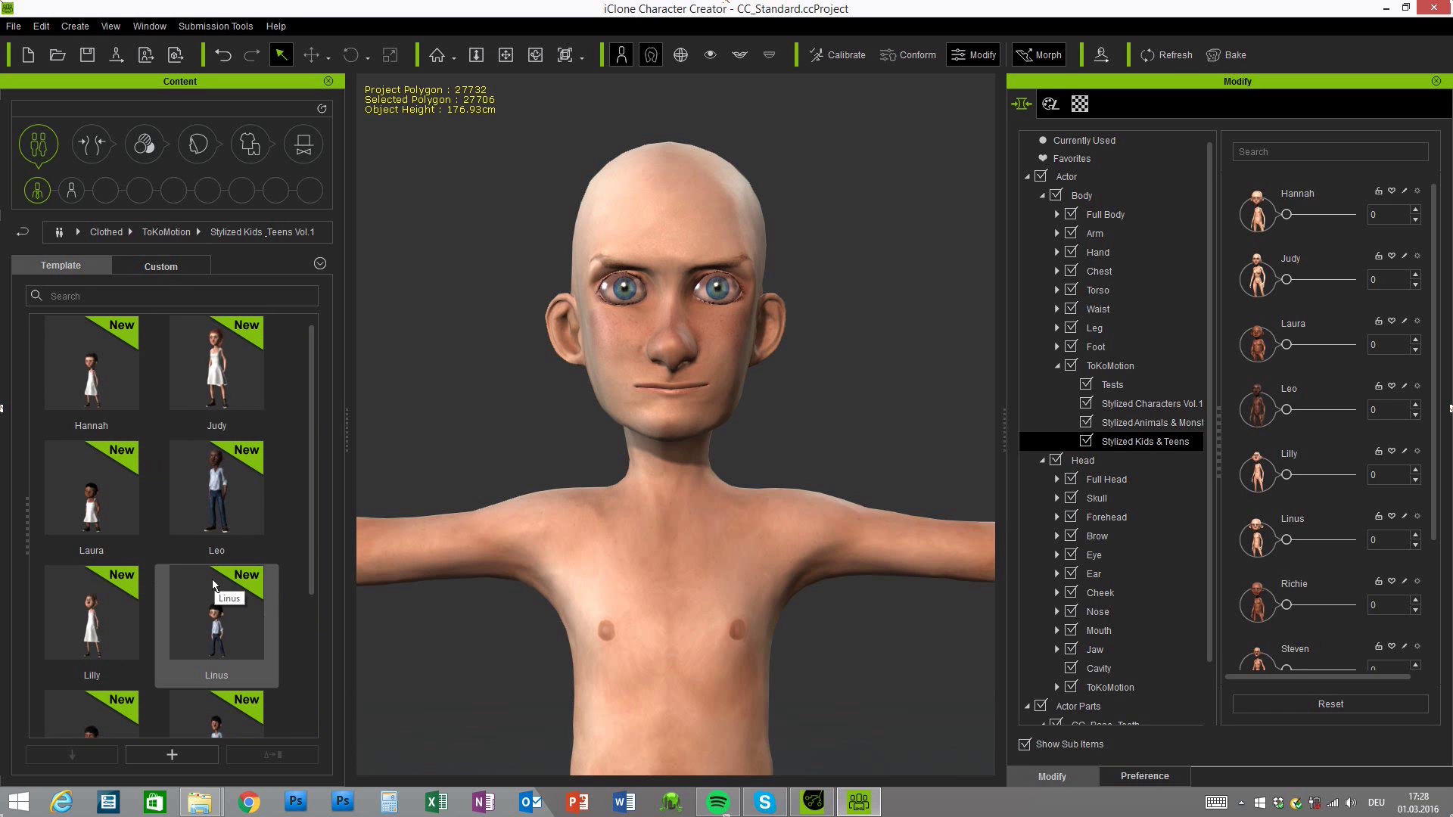
Zoom in on the Tom character and close its eyes
middle_drag(838, 363, 833, 386)
scroll(833, 392, up, 2)
scroll(825, 401, up, 1)
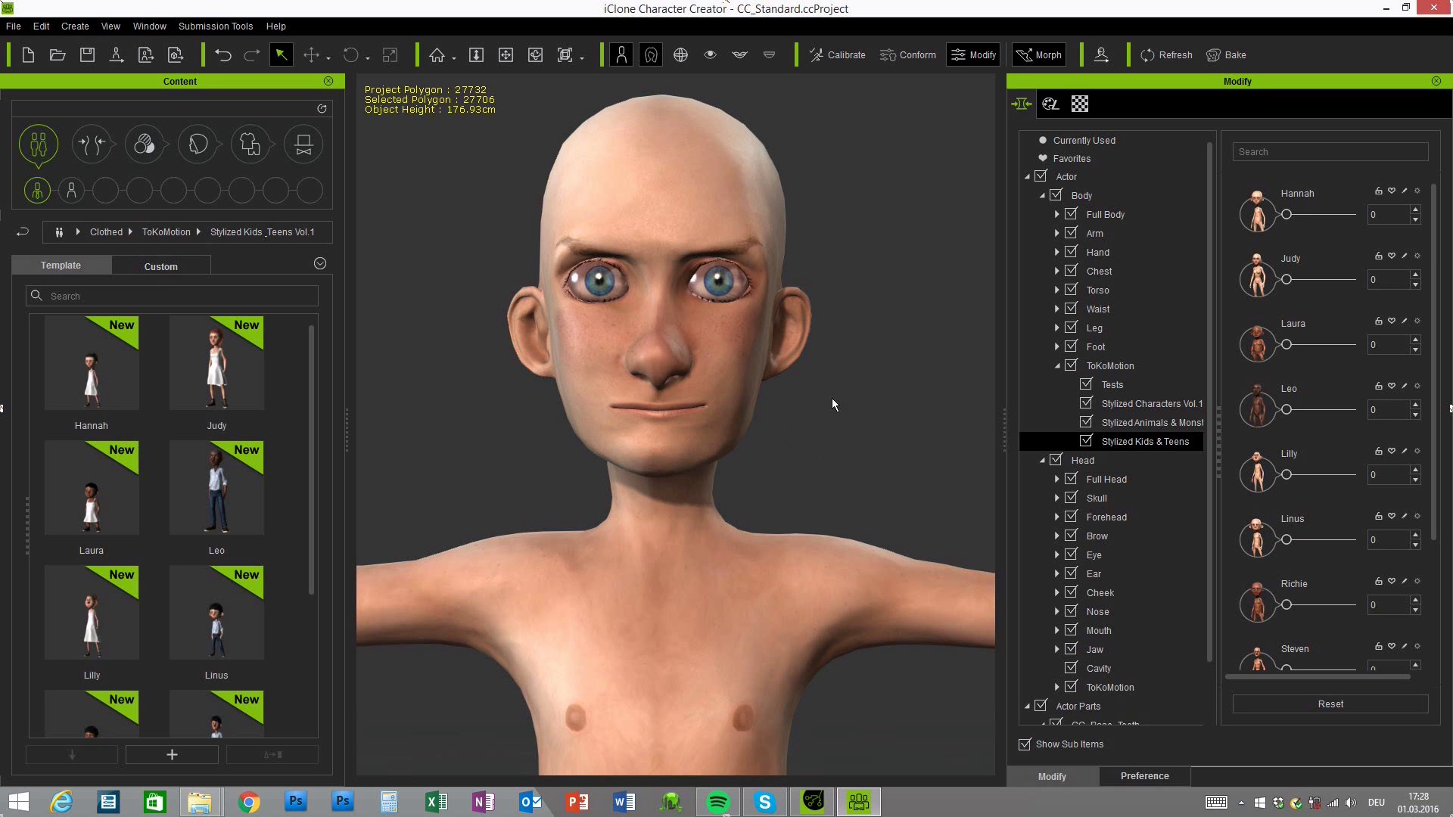
click(710, 55)
Inspect the head from side, front and three-quarter views, then scroll the Template list down to Linus
right_drag(444, 457, 507, 429)
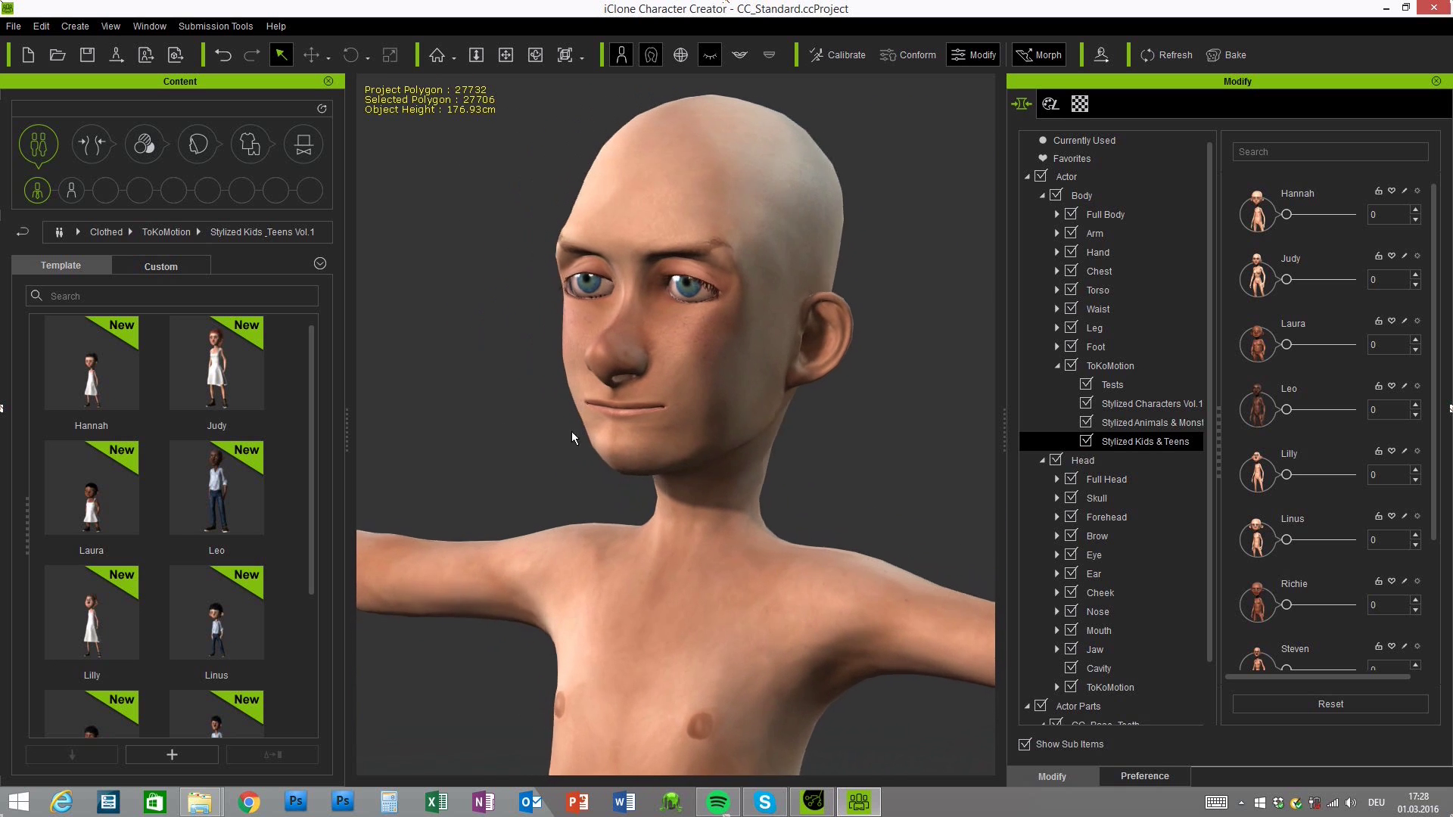
right_drag(602, 439, 815, 391)
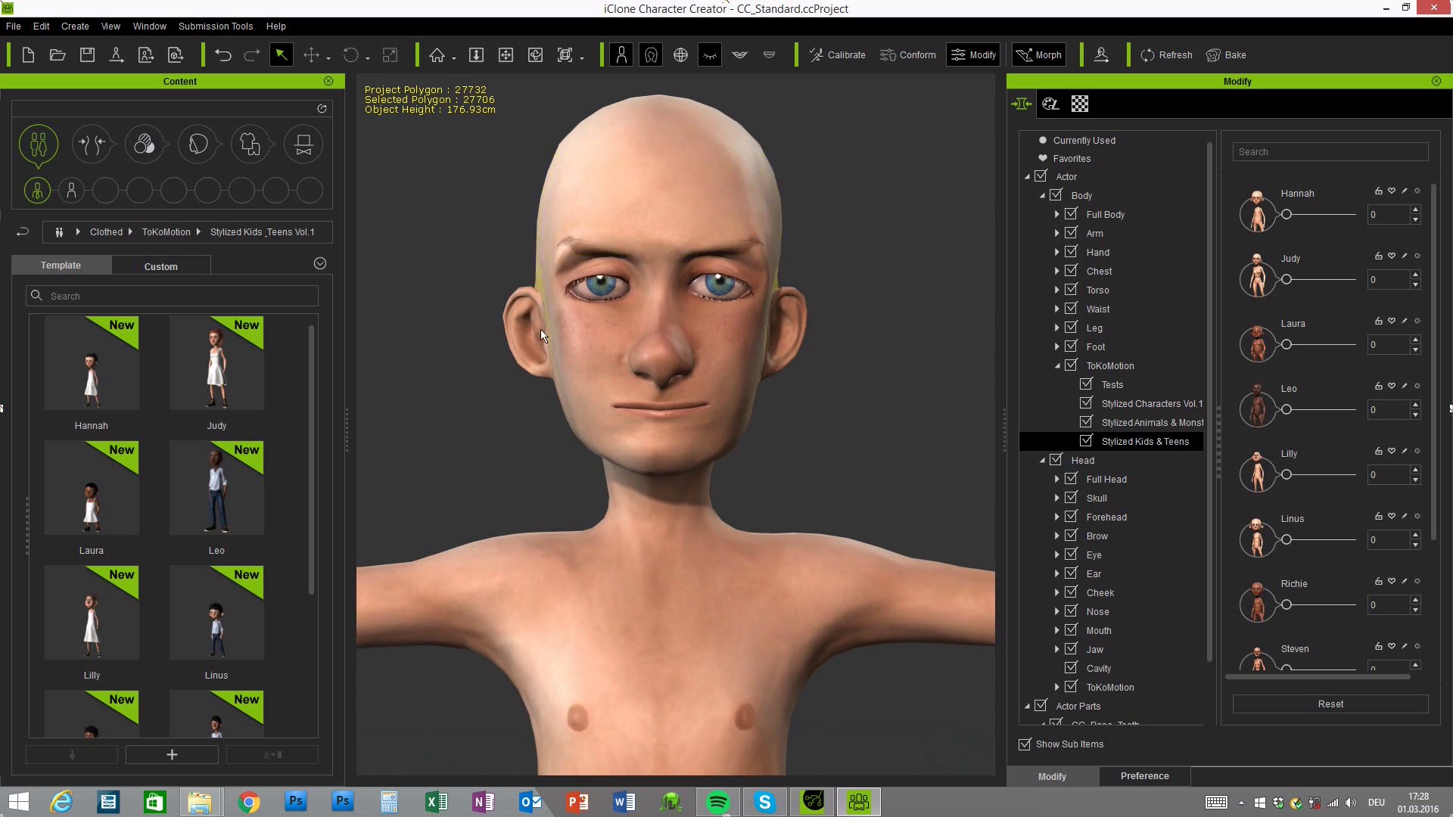
right_drag(471, 463, 565, 469)
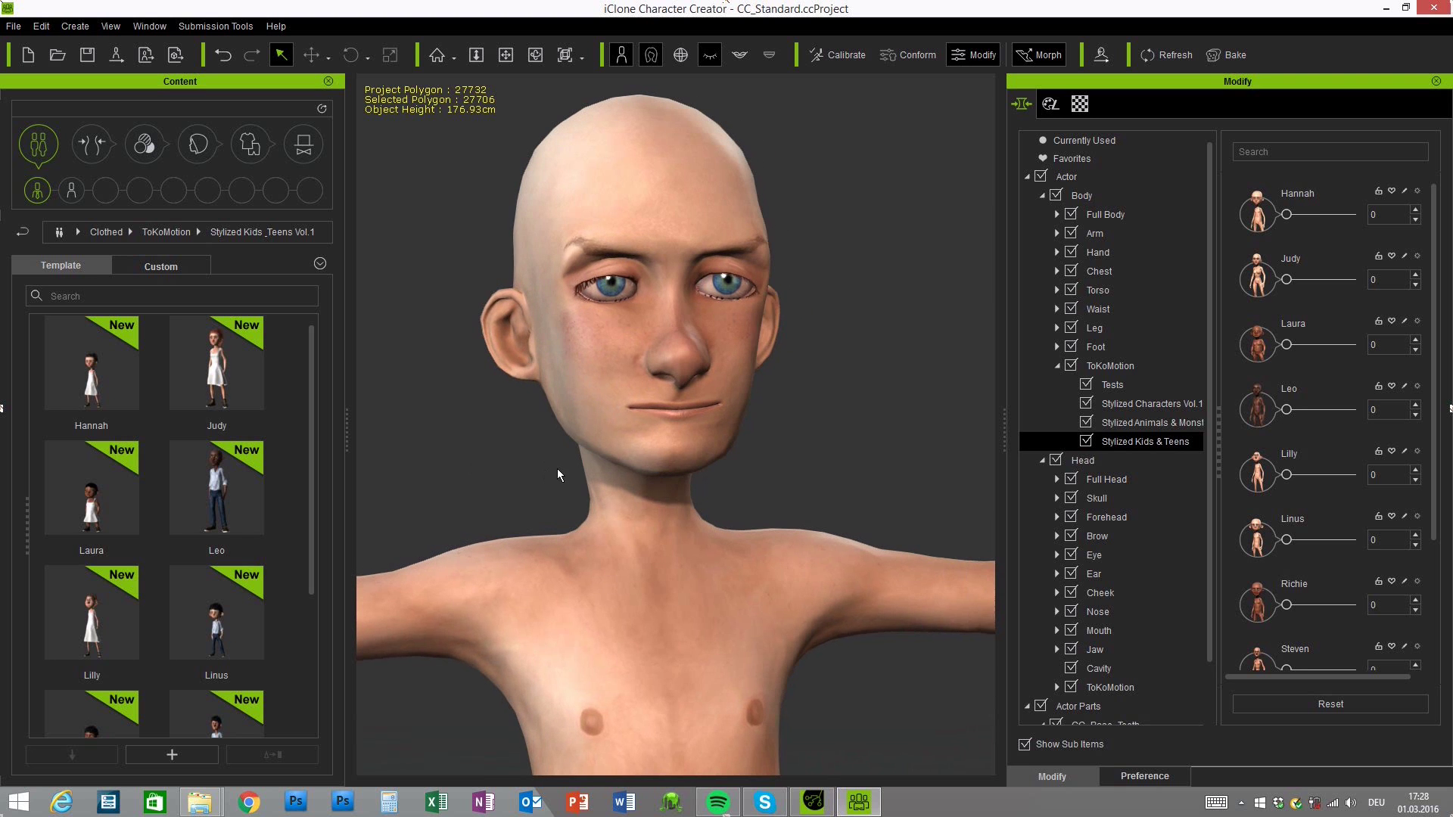
right_drag(883, 471, 747, 466)
right_drag(848, 465, 623, 460)
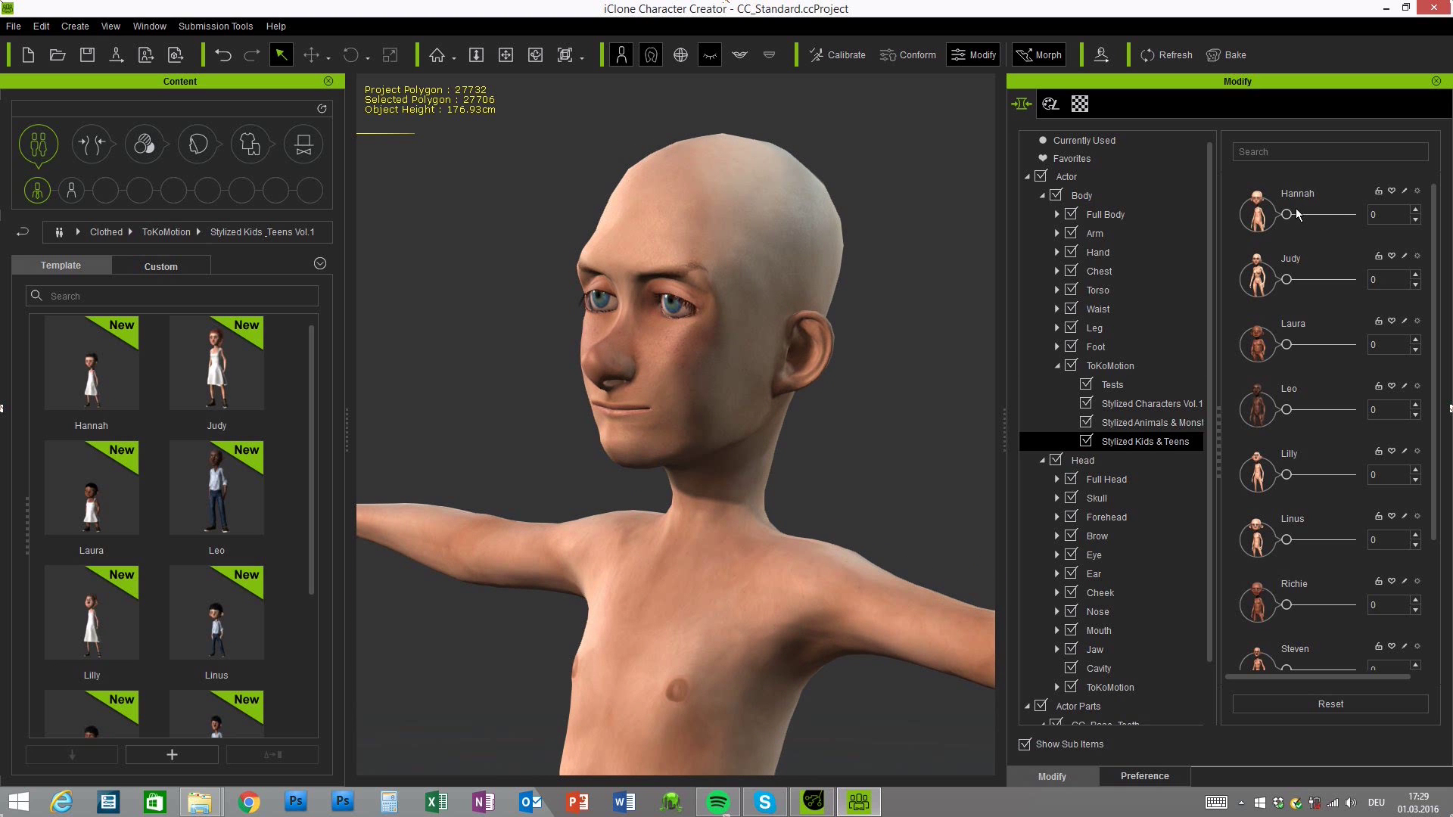
right_drag(611, 448, 547, 425)
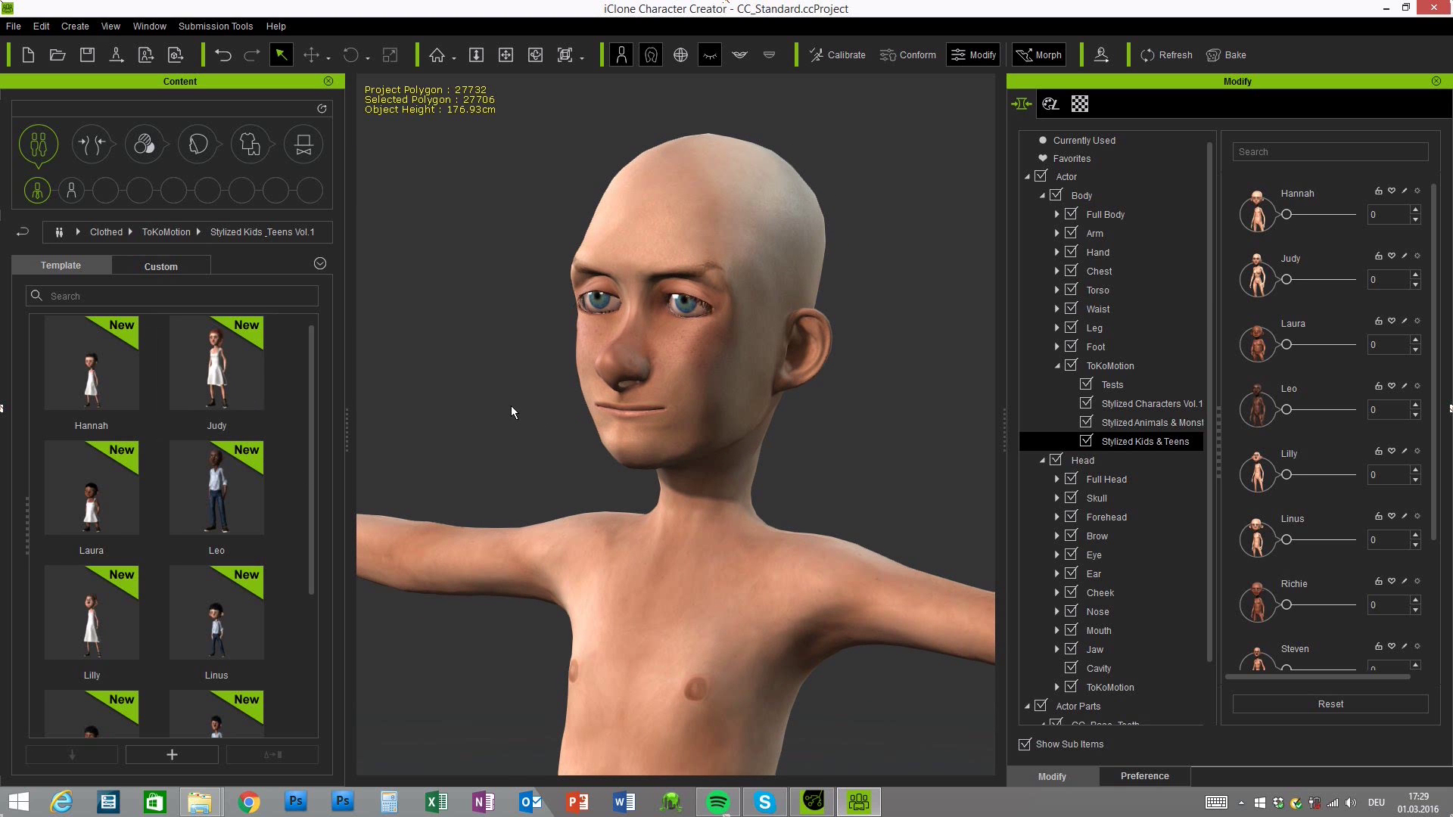
right_drag(491, 433, 584, 440)
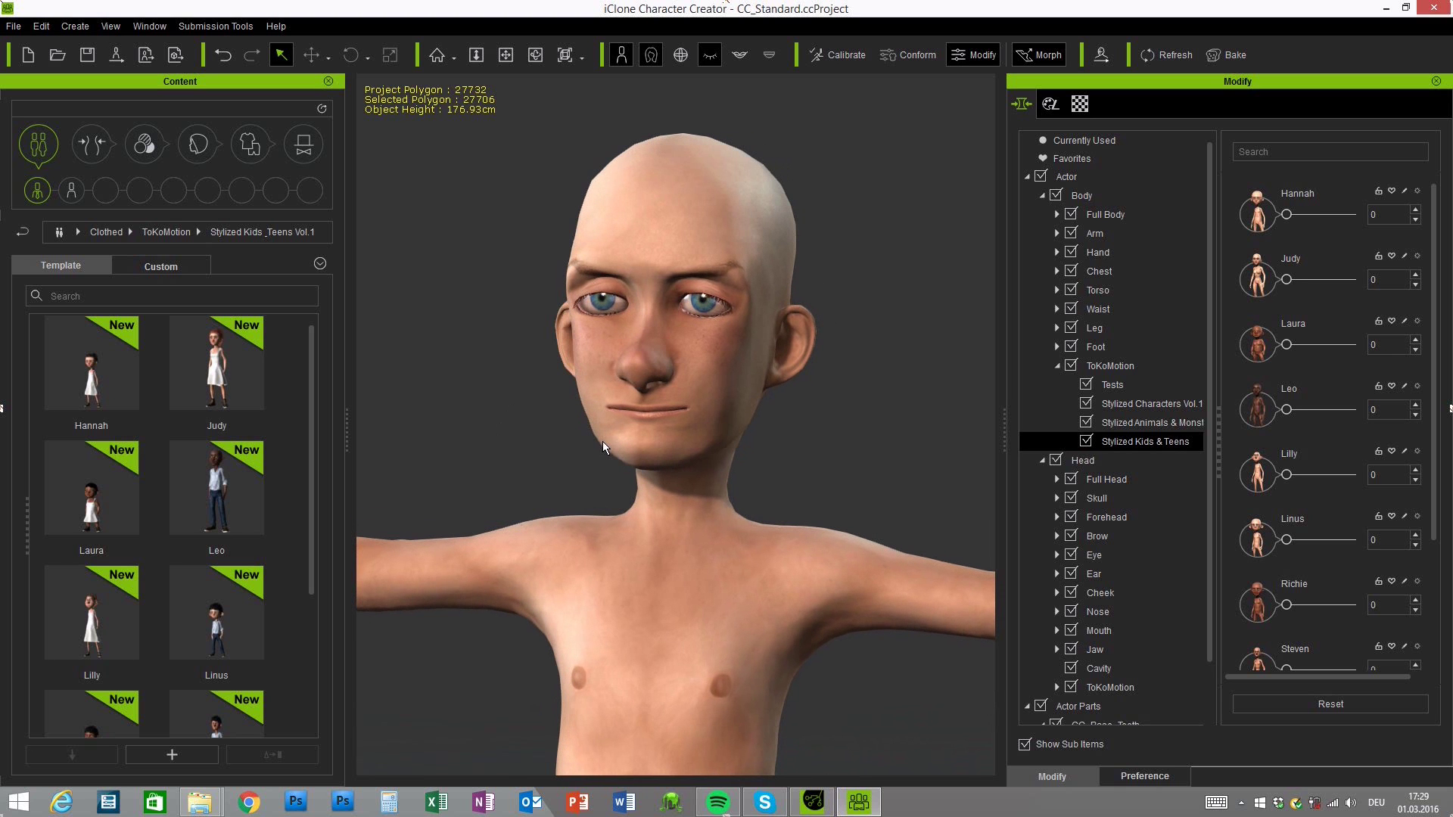
drag(311, 370, 321, 550)
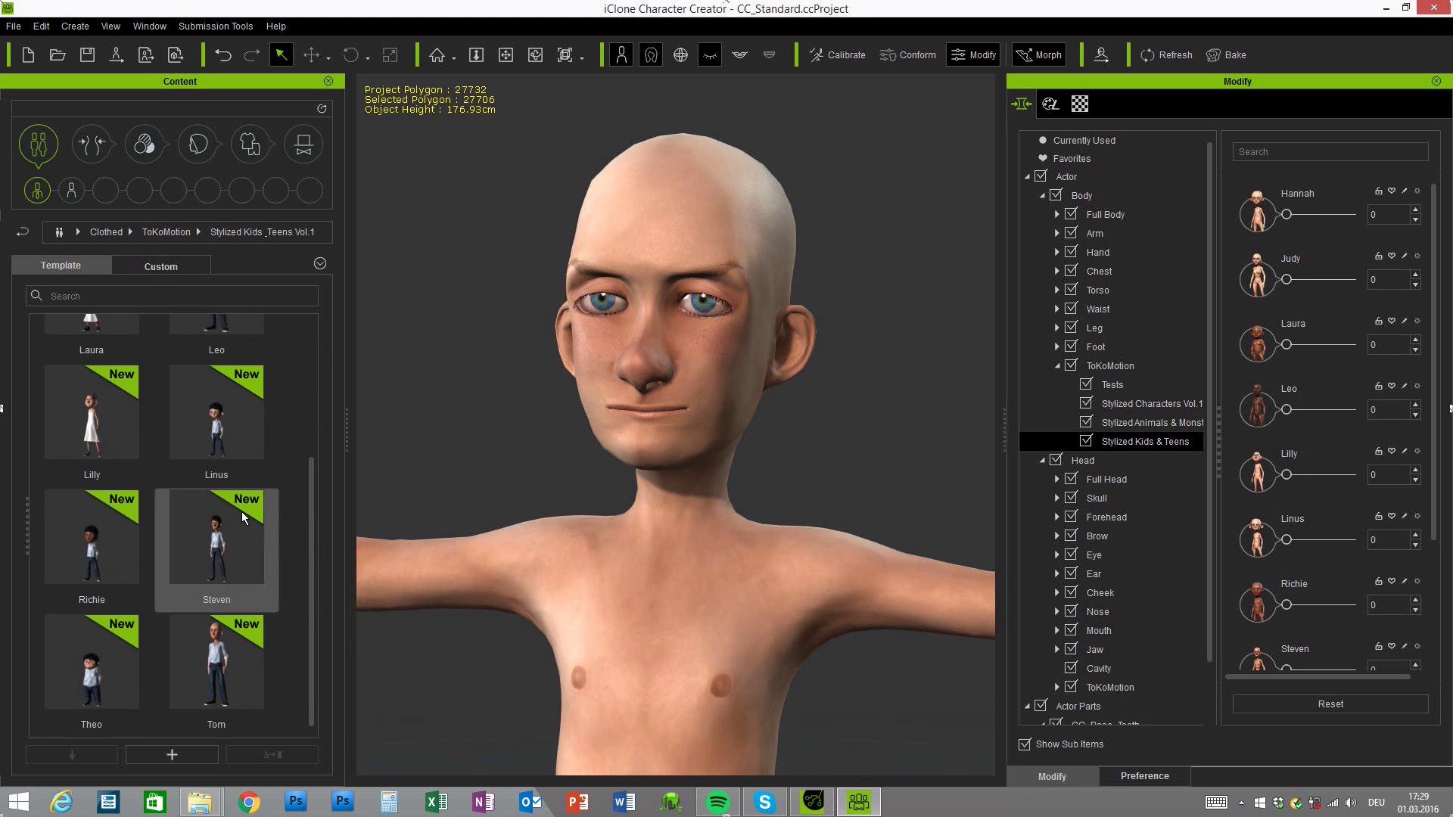
Load the Linus template without saving the old project, then zoom and orbit to inspect his head
double_click(219, 428)
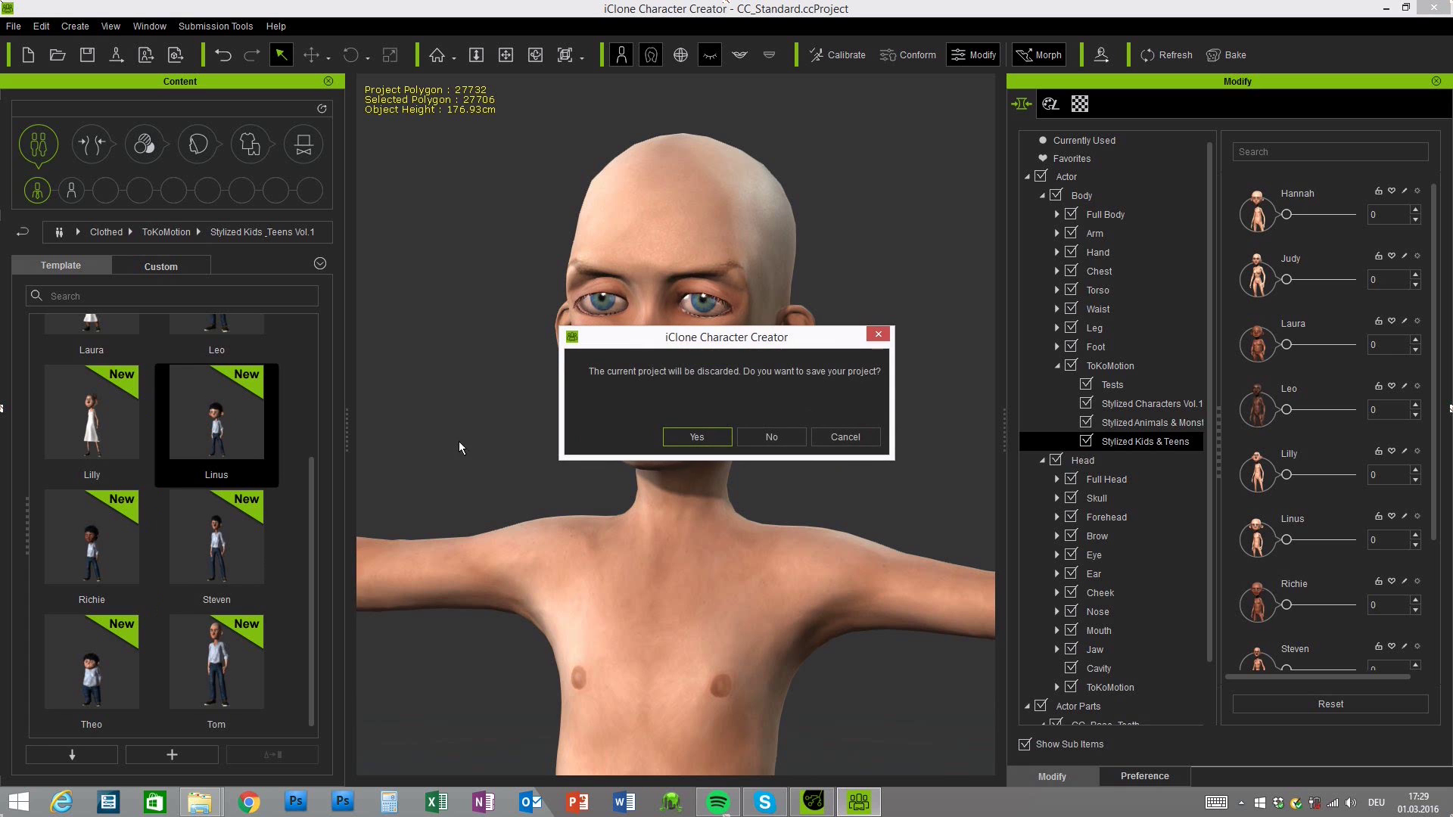
click(766, 437)
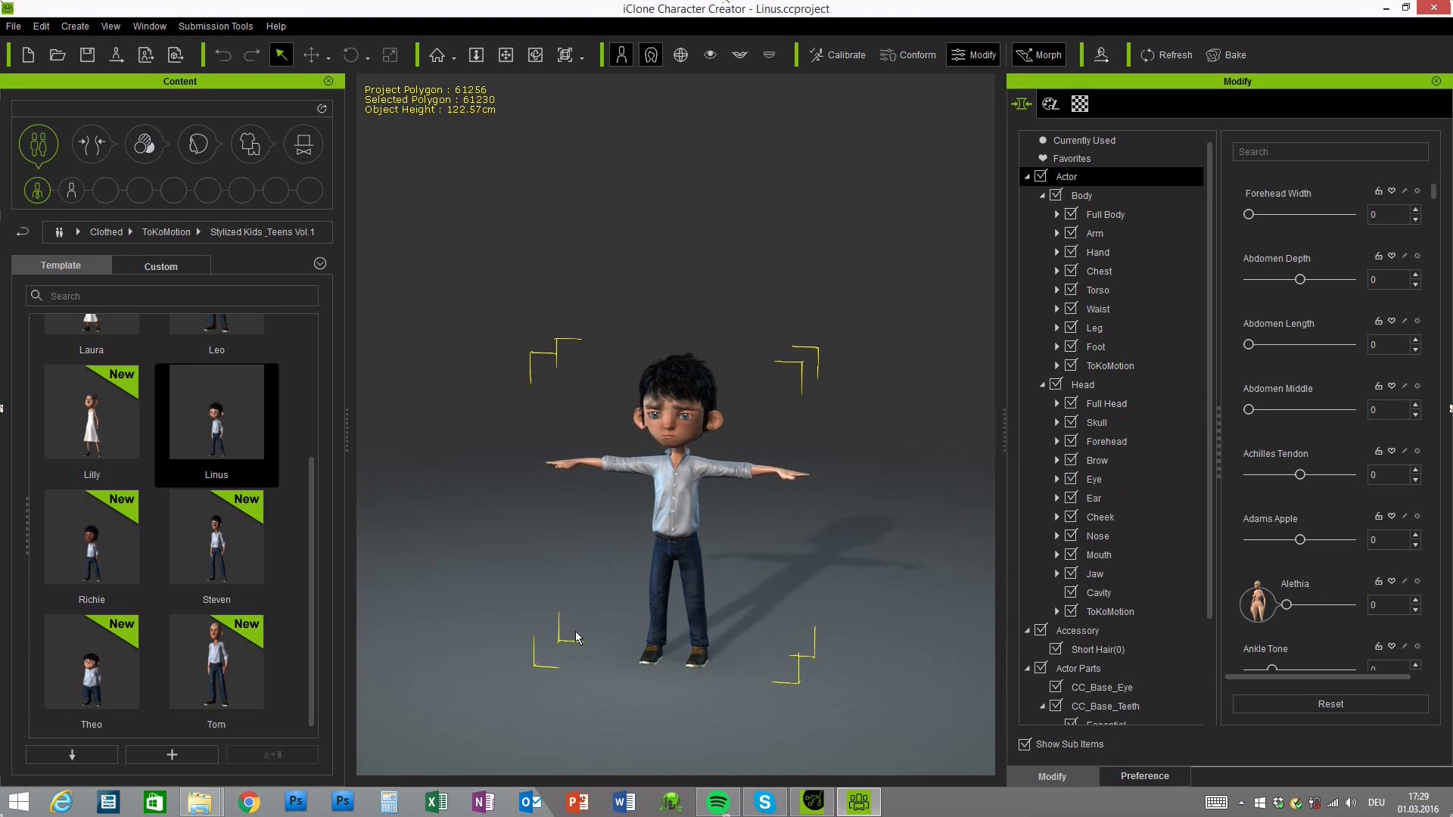
scroll(597, 591, up, 5)
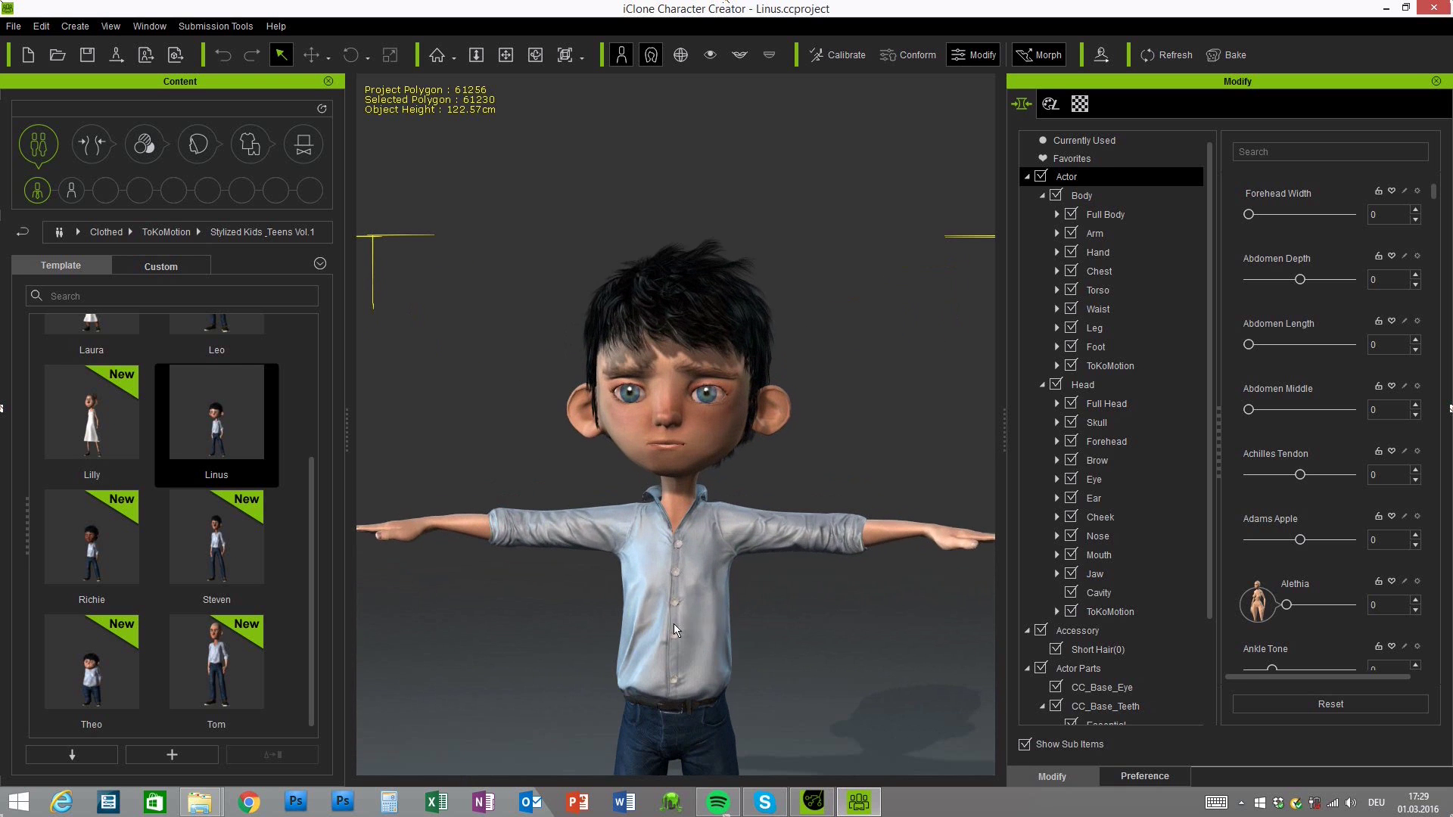
middle_drag(674, 624, 848, 519)
scroll(848, 501, down, 2)
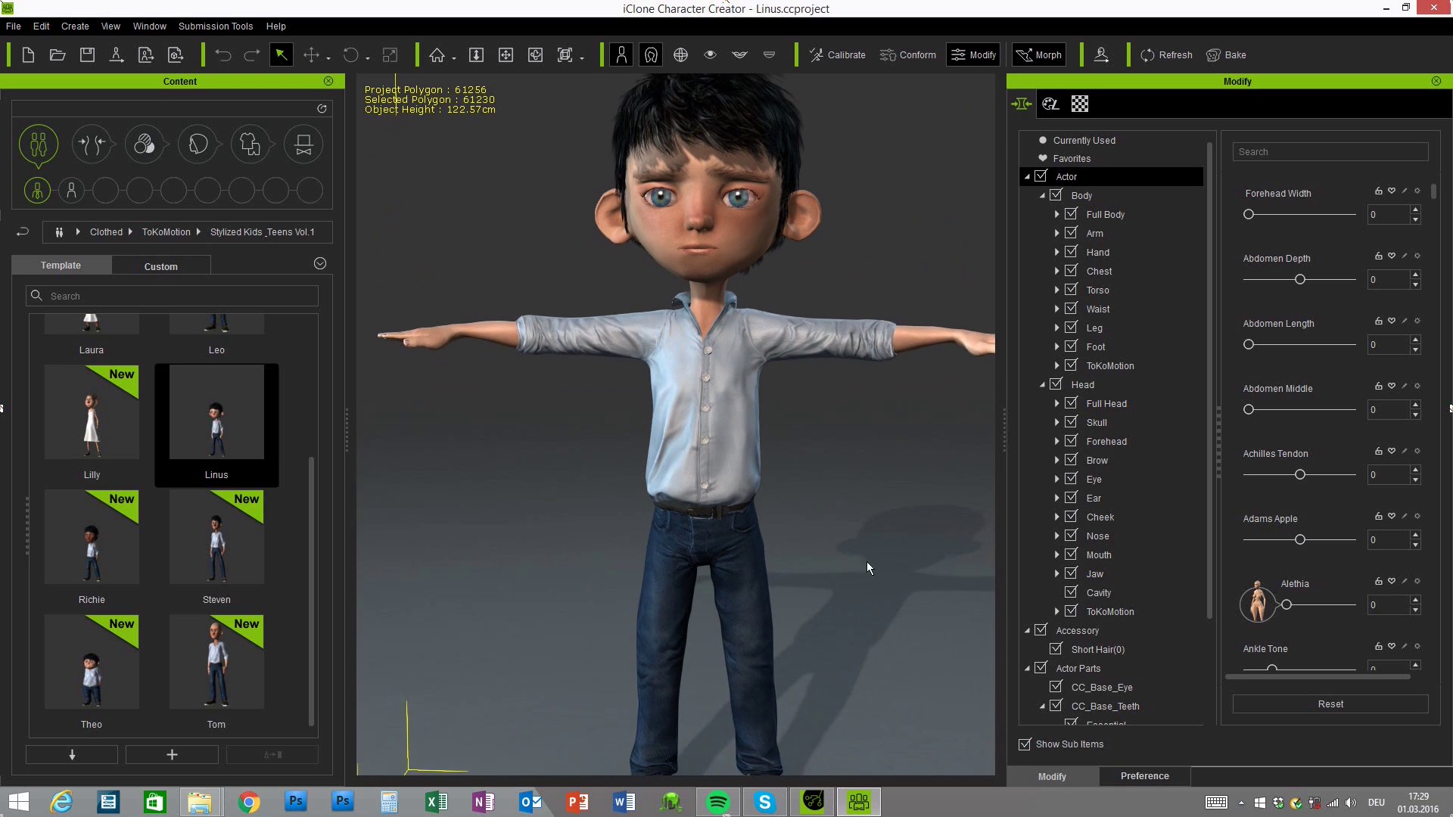
scroll(852, 619, up, 2)
scroll(852, 615, up, 1)
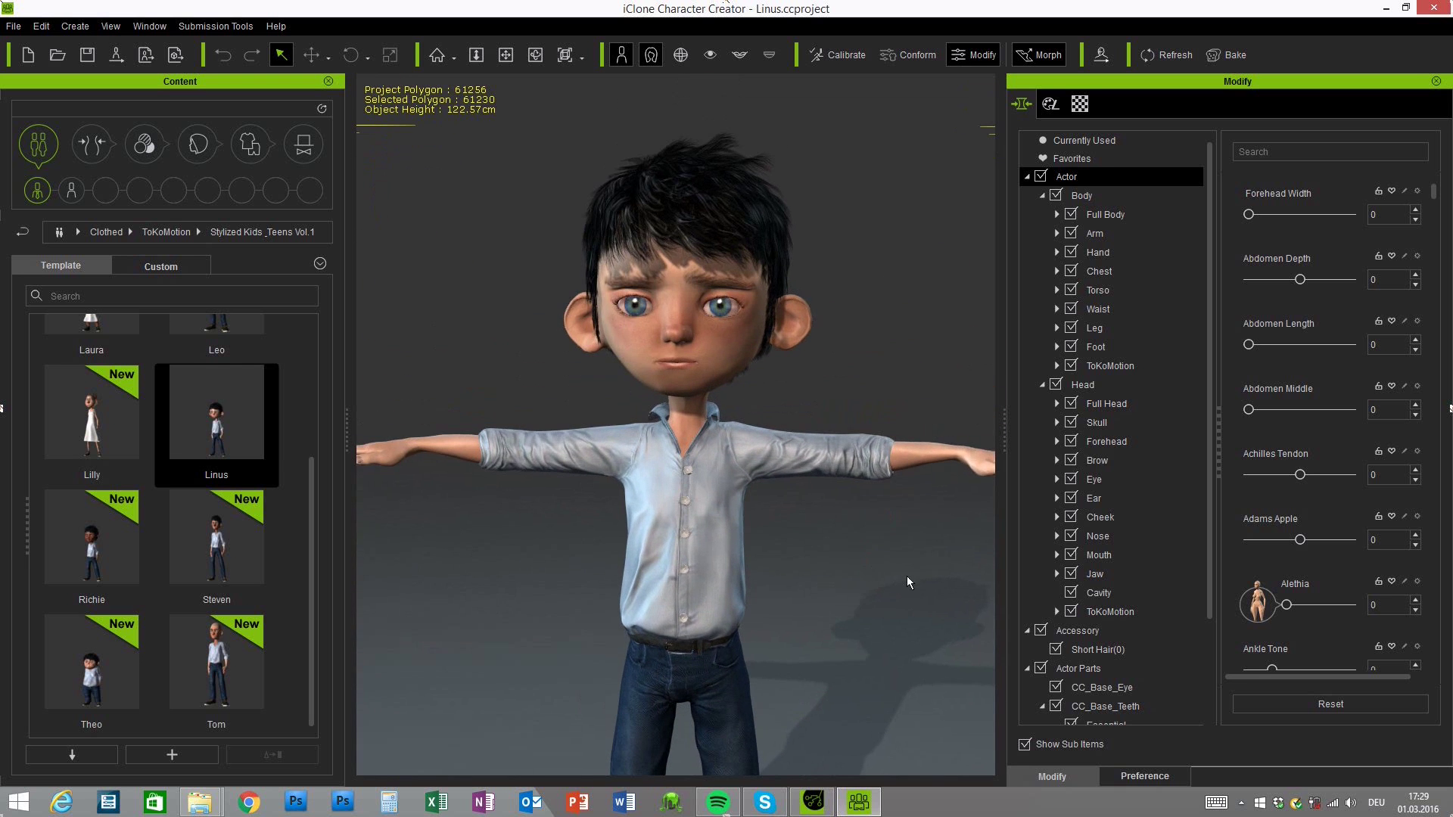
right_drag(907, 575, 864, 485)
scroll(864, 486, up, 4)
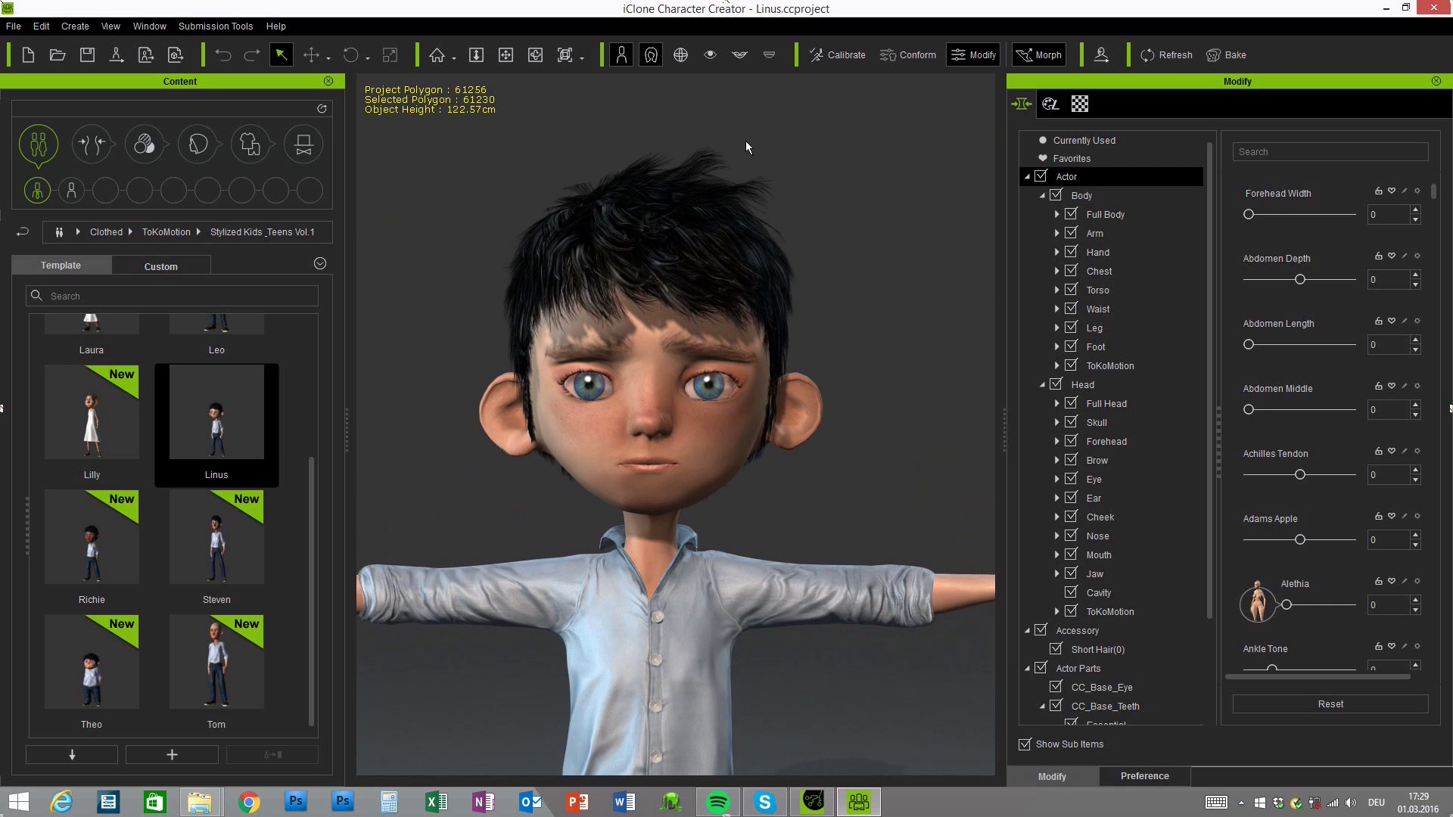
Close Linus's eyes and orbit, zoom and pan around his head to inspect the eyelids
click(710, 56)
right_drag(887, 410, 804, 490)
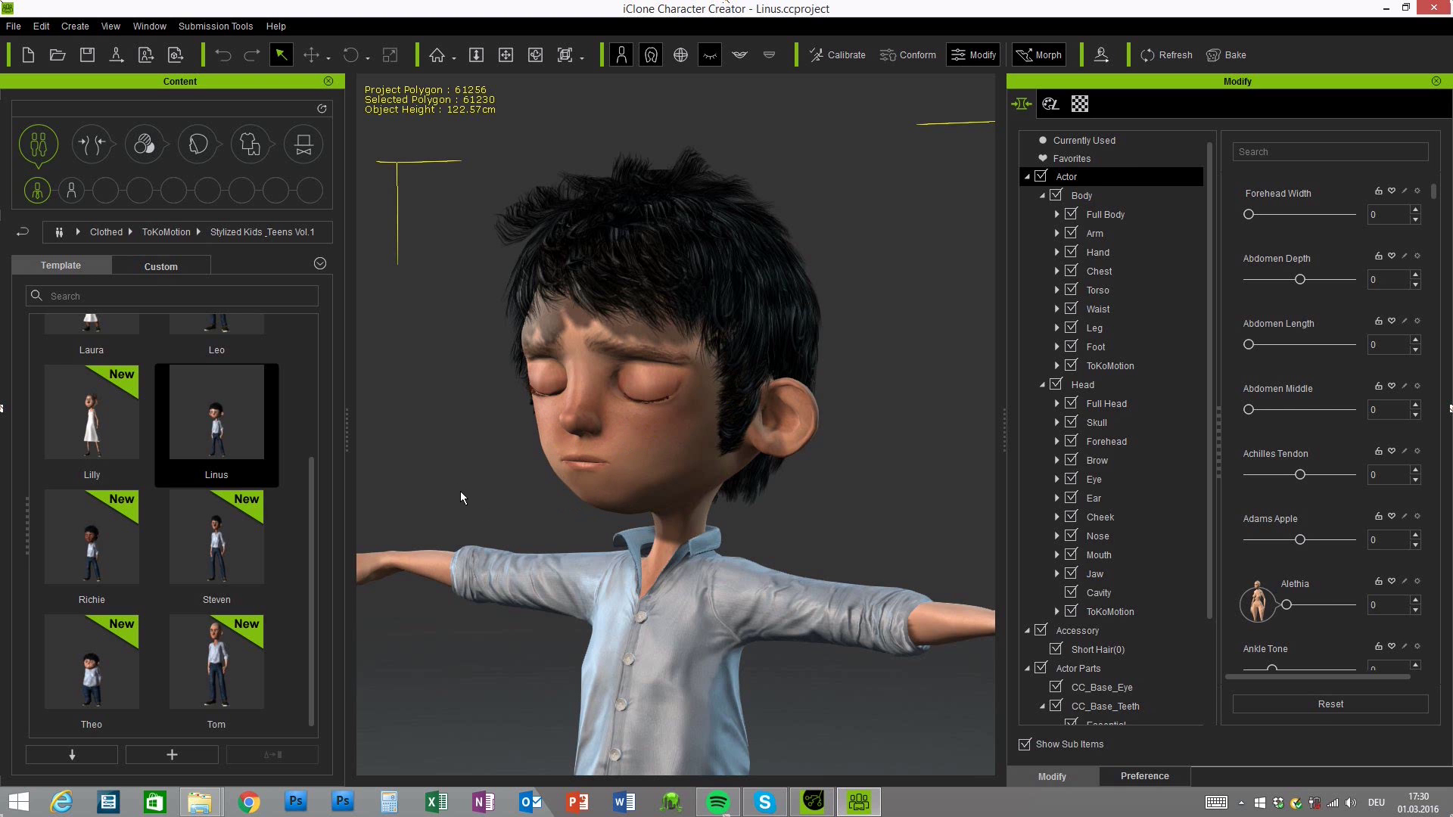
right_drag(460, 488, 577, 508)
scroll(315, 522, up, 2)
scroll(315, 445, up, 1)
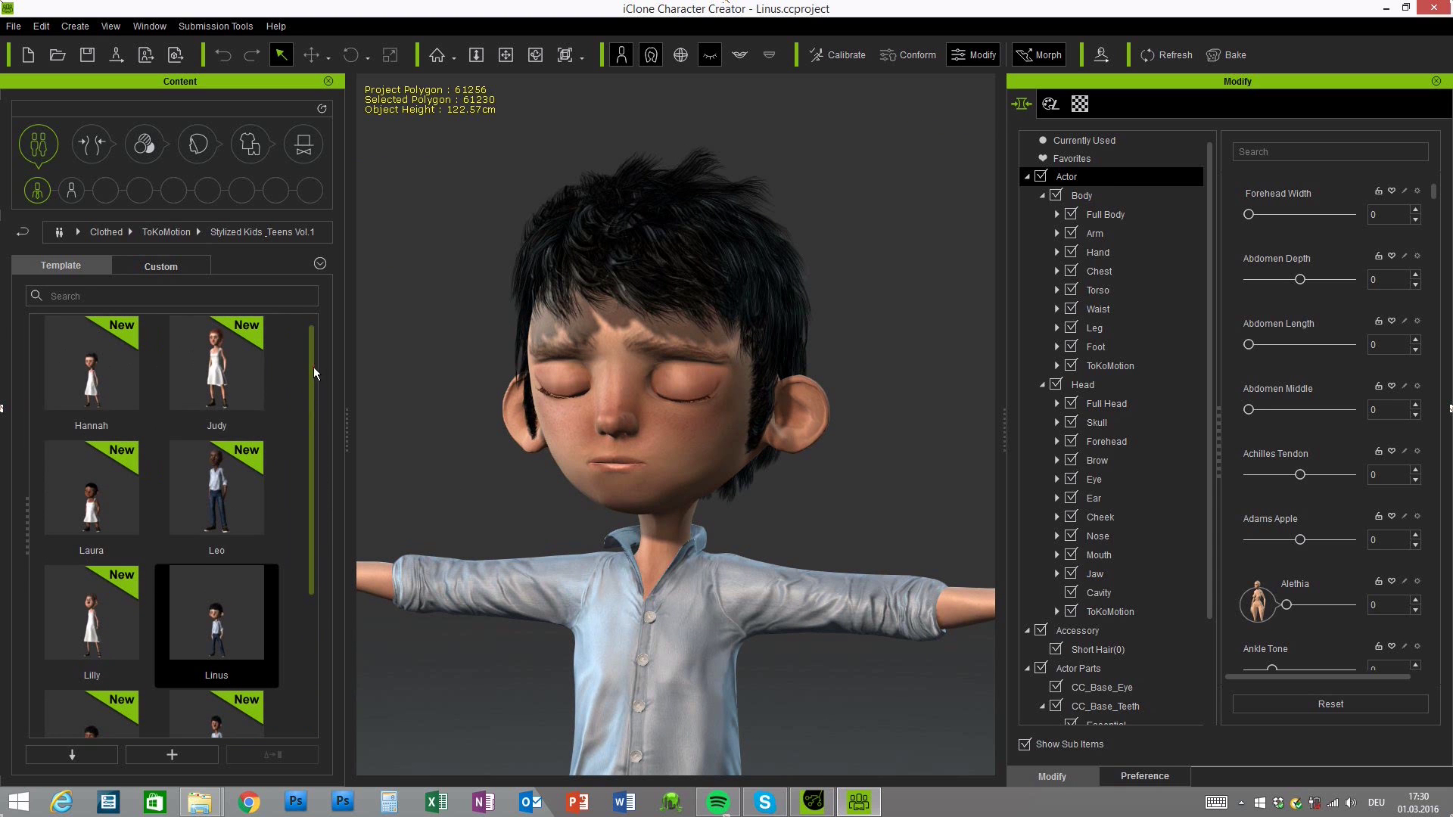
drag(306, 403, 304, 519)
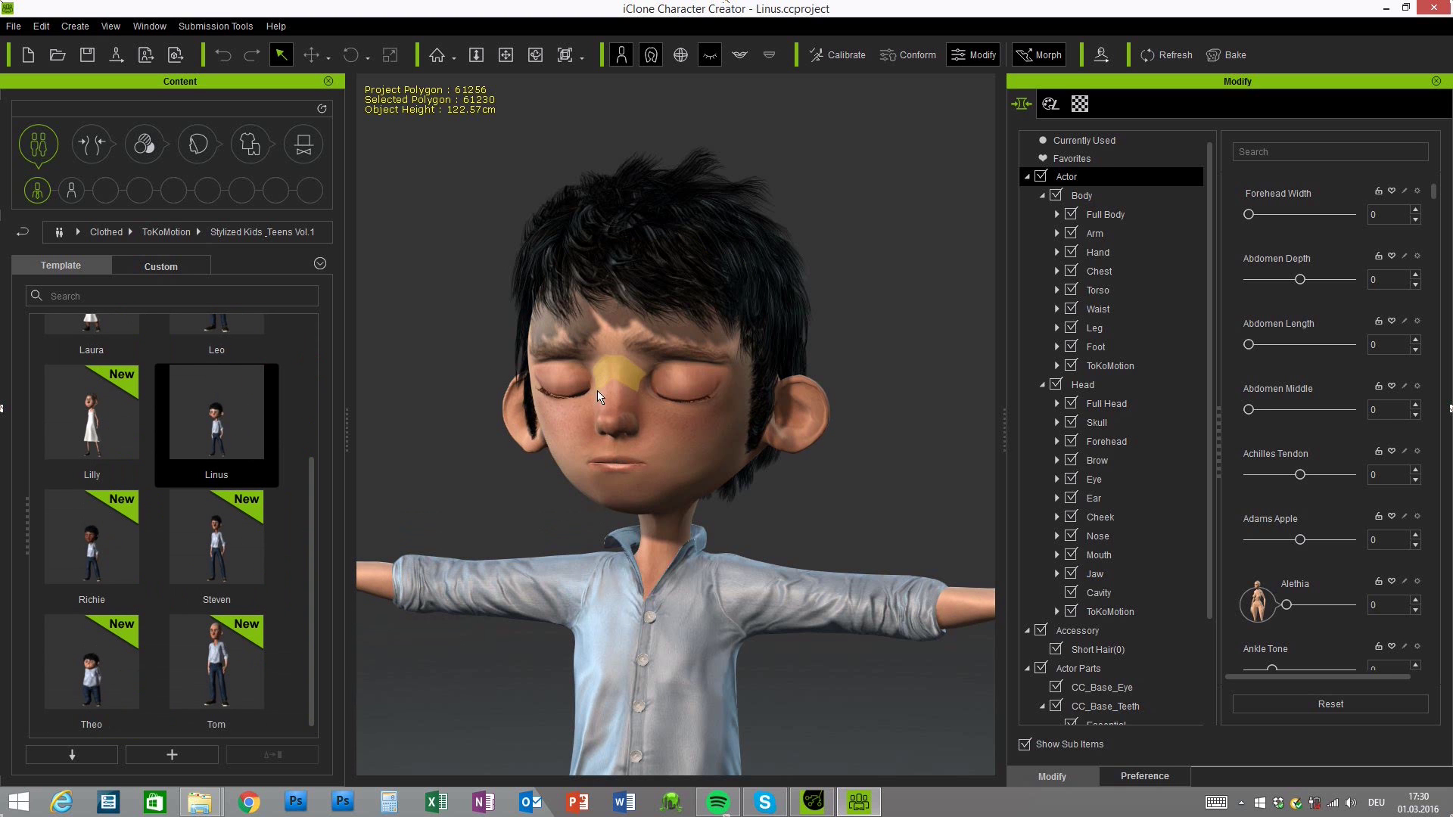
scroll(469, 492, down, 5)
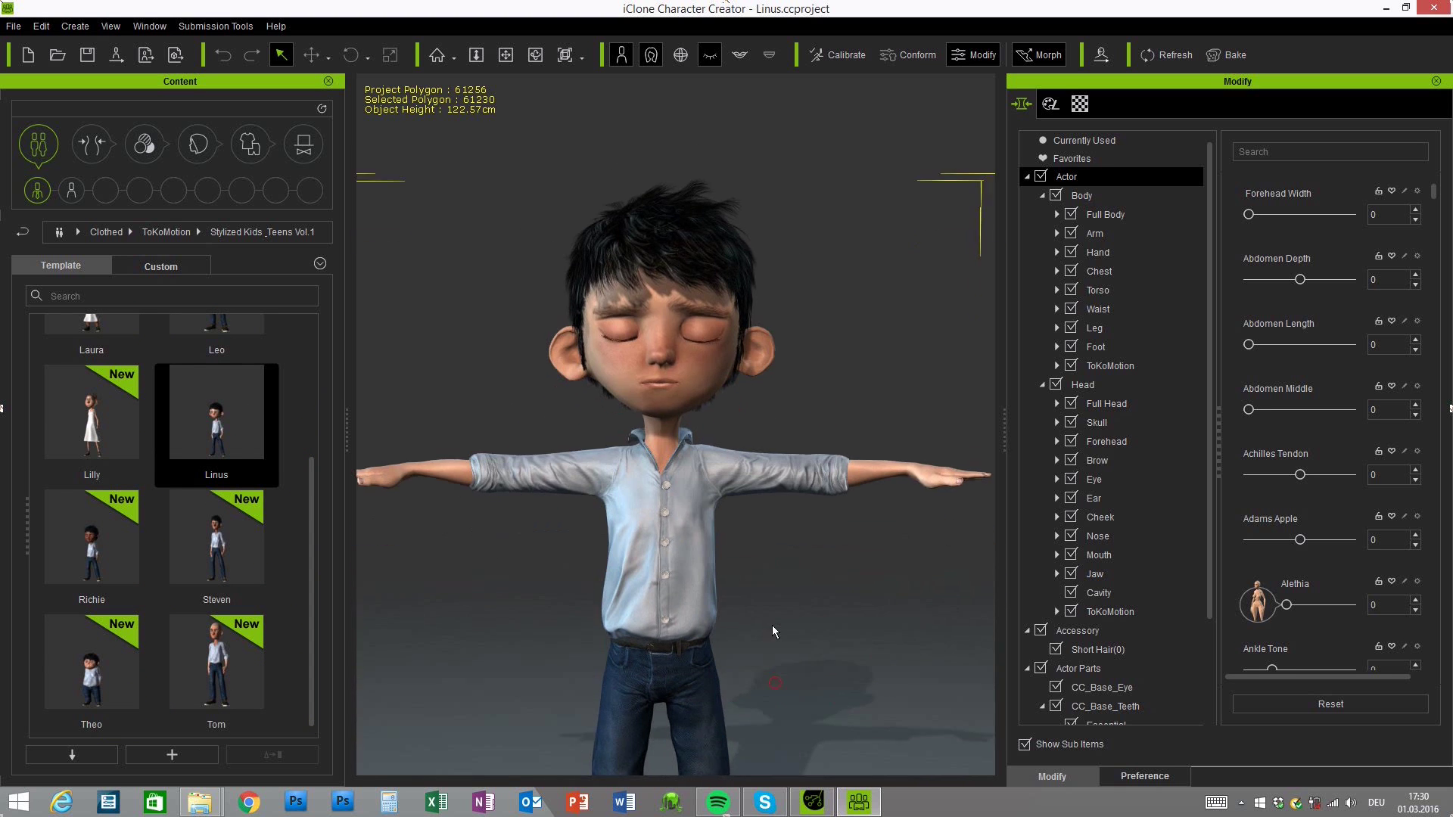
middle_drag(773, 632, 656, 127)
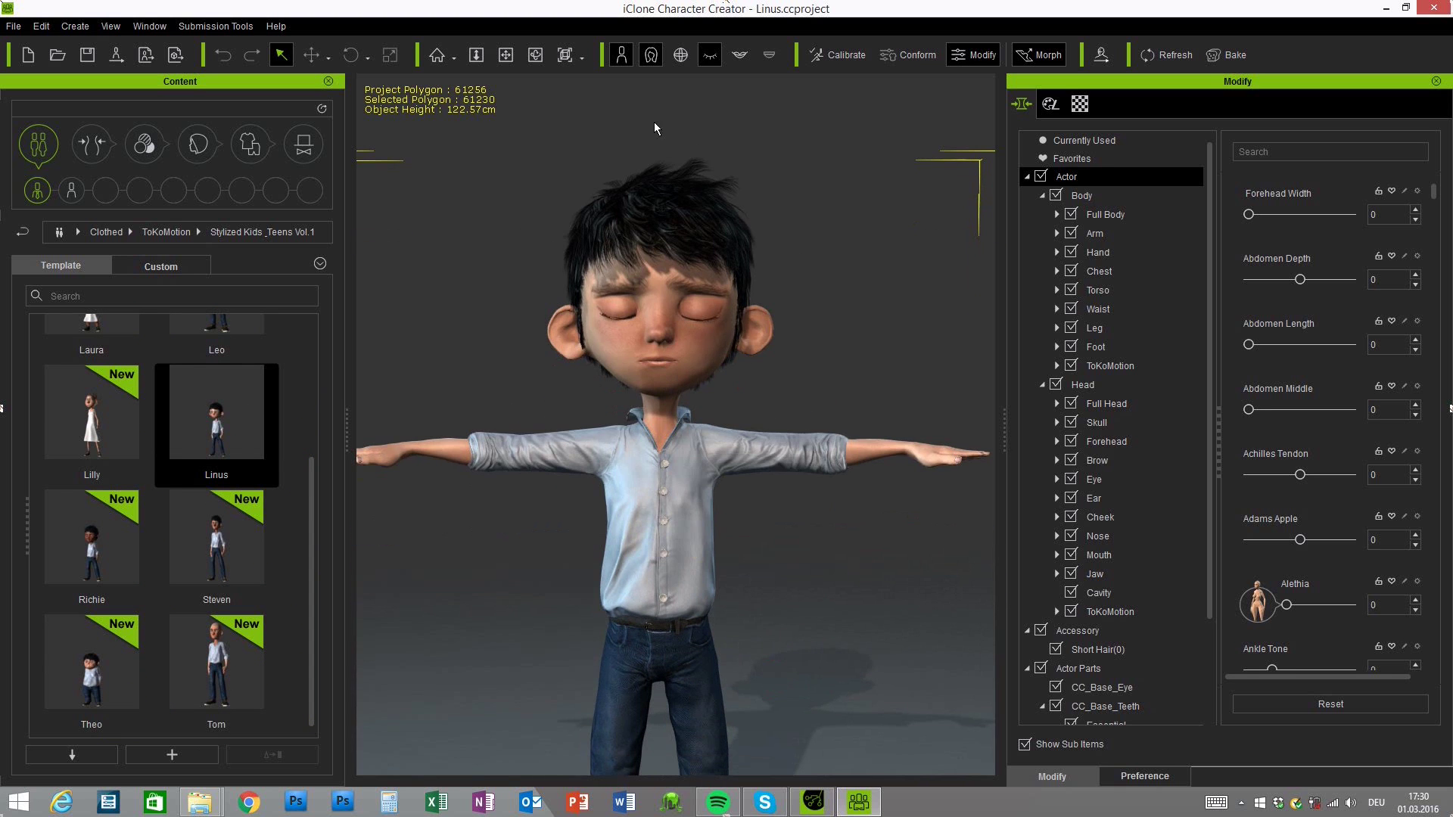
Open Linus's eyes again and orbit the view so he faces front
click(714, 58)
scroll(845, 619, down, 6)
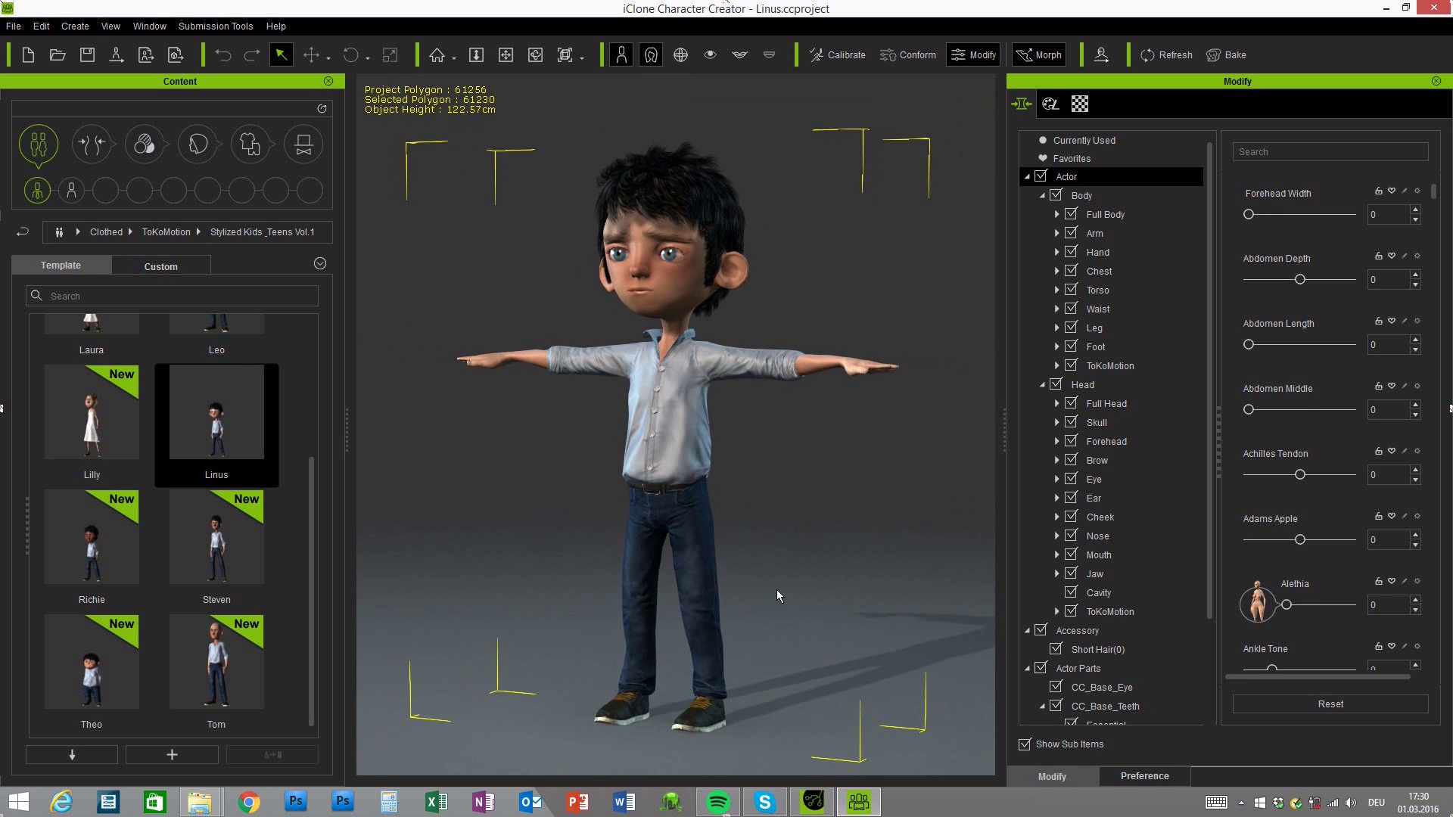
right_drag(760, 592, 723, 522)
right_drag(705, 613, 735, 613)
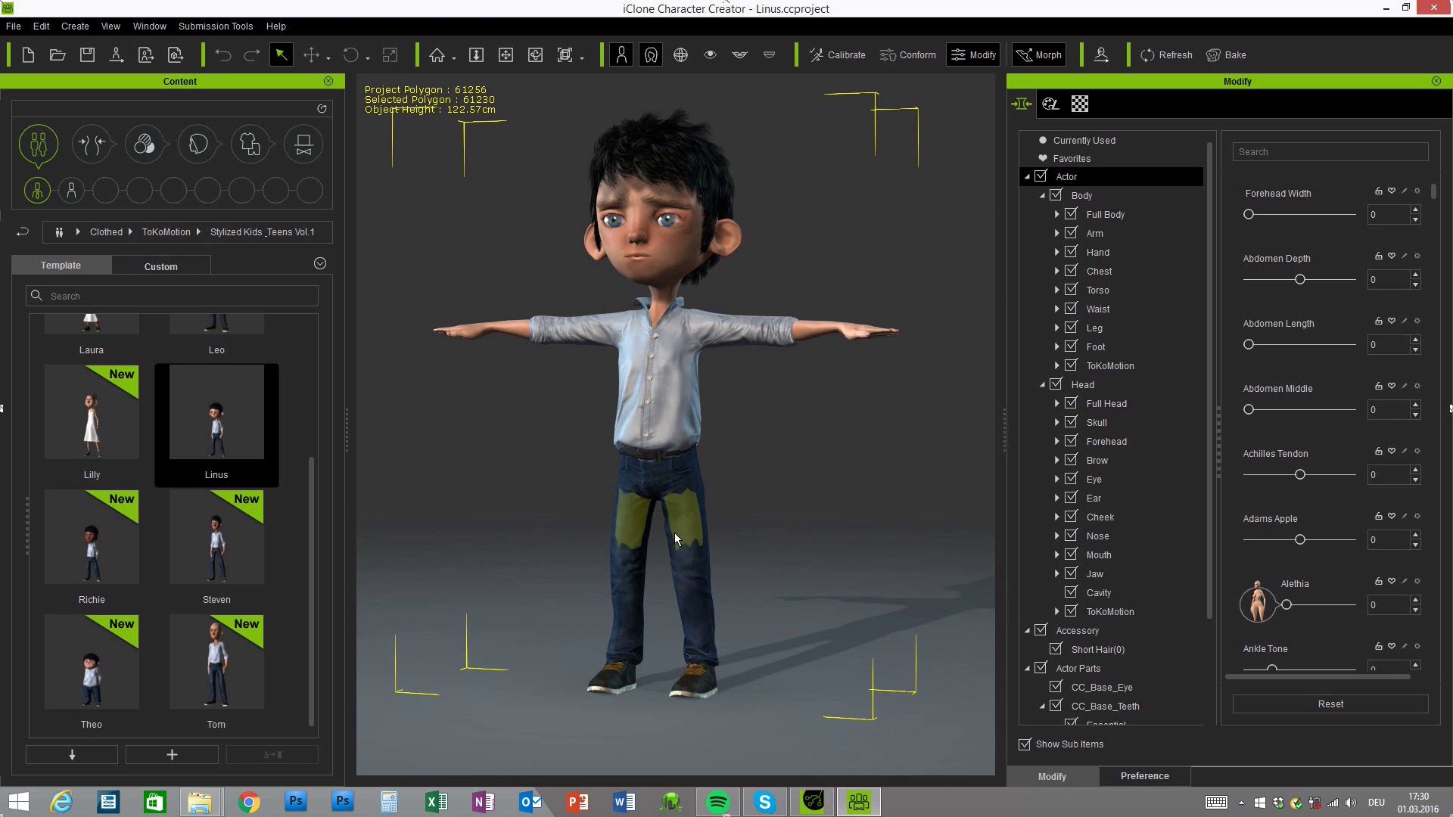
right_drag(779, 559, 678, 421)
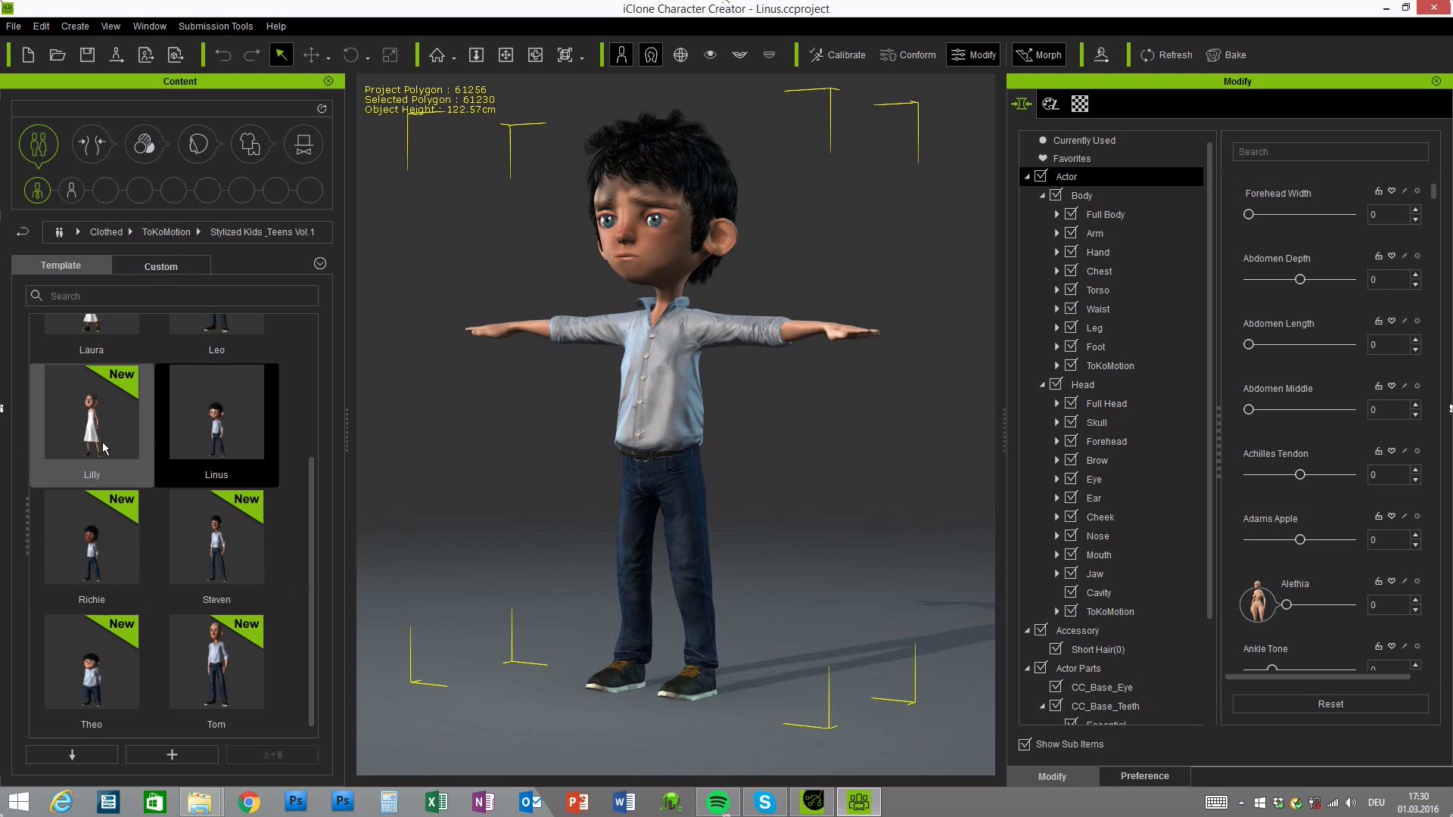
Deselect the character, inspect his full body from side and front, and scroll to the Cloth items
click(783, 683)
right_drag(769, 652, 633, 677)
right_drag(521, 679, 869, 511)
scroll(804, 620, up, 3)
scroll(569, 548, down, 2)
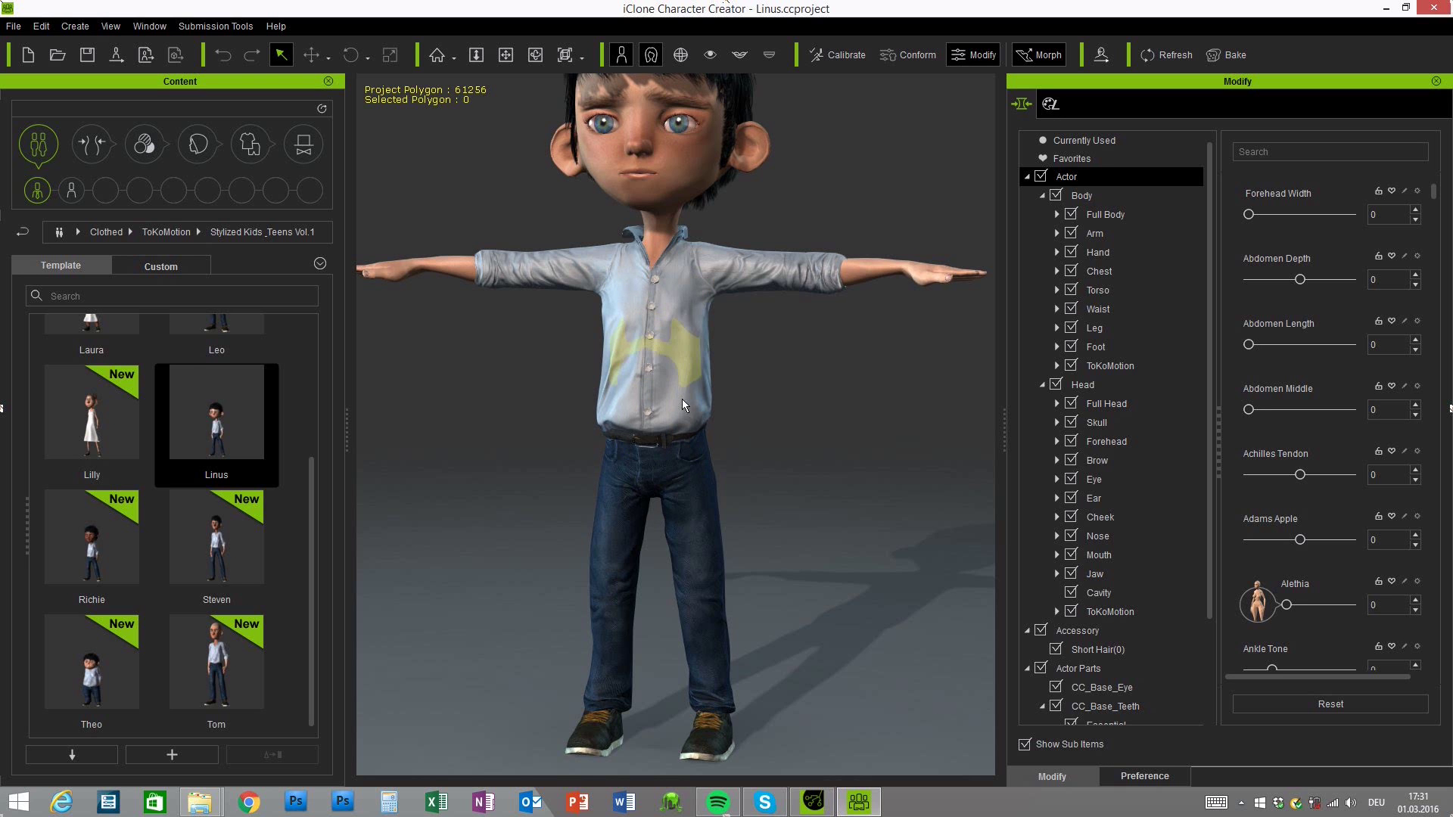
right_drag(896, 515, 824, 480)
middle_drag(828, 380, 828, 420)
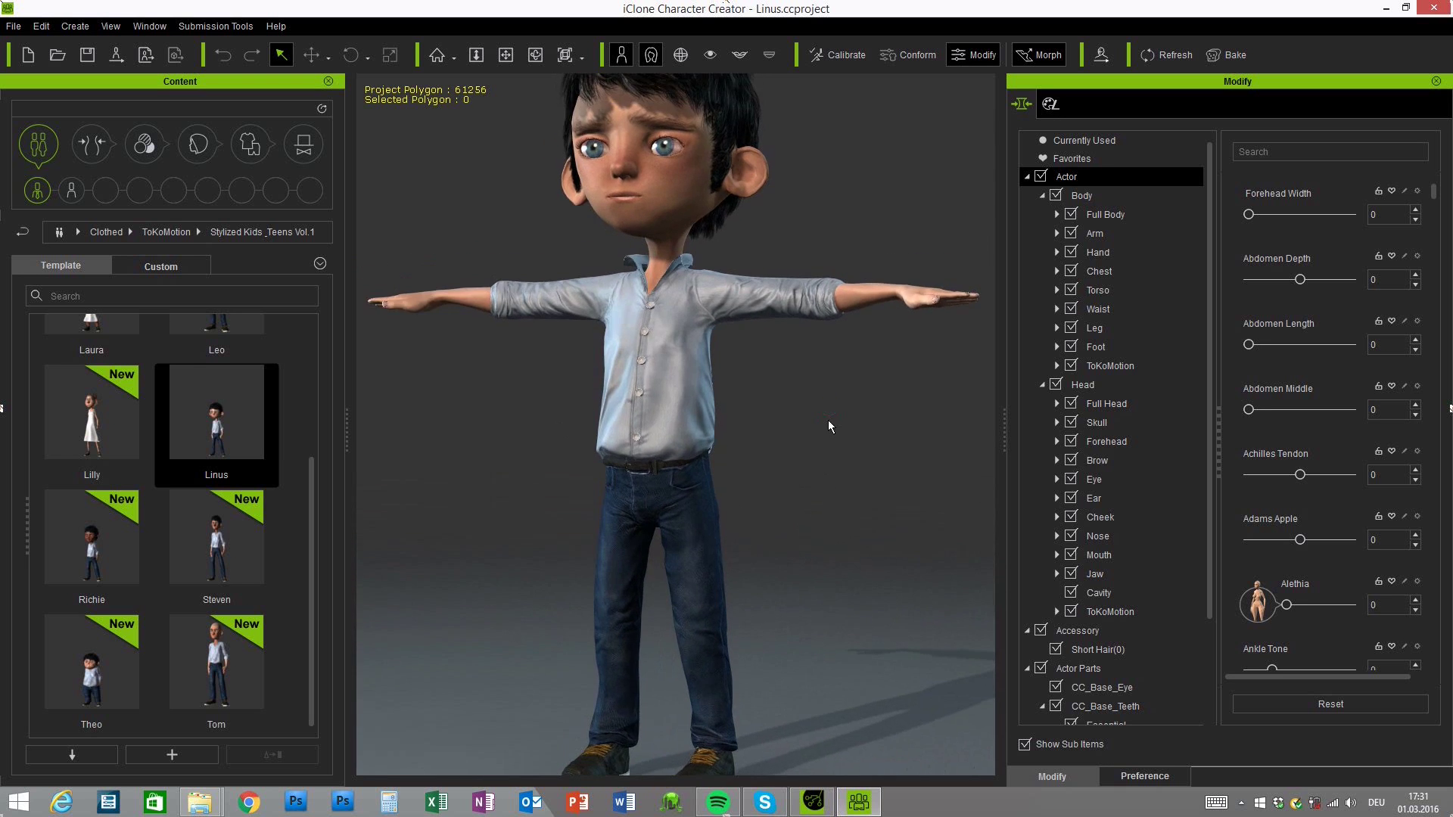
scroll(828, 420, down, 3)
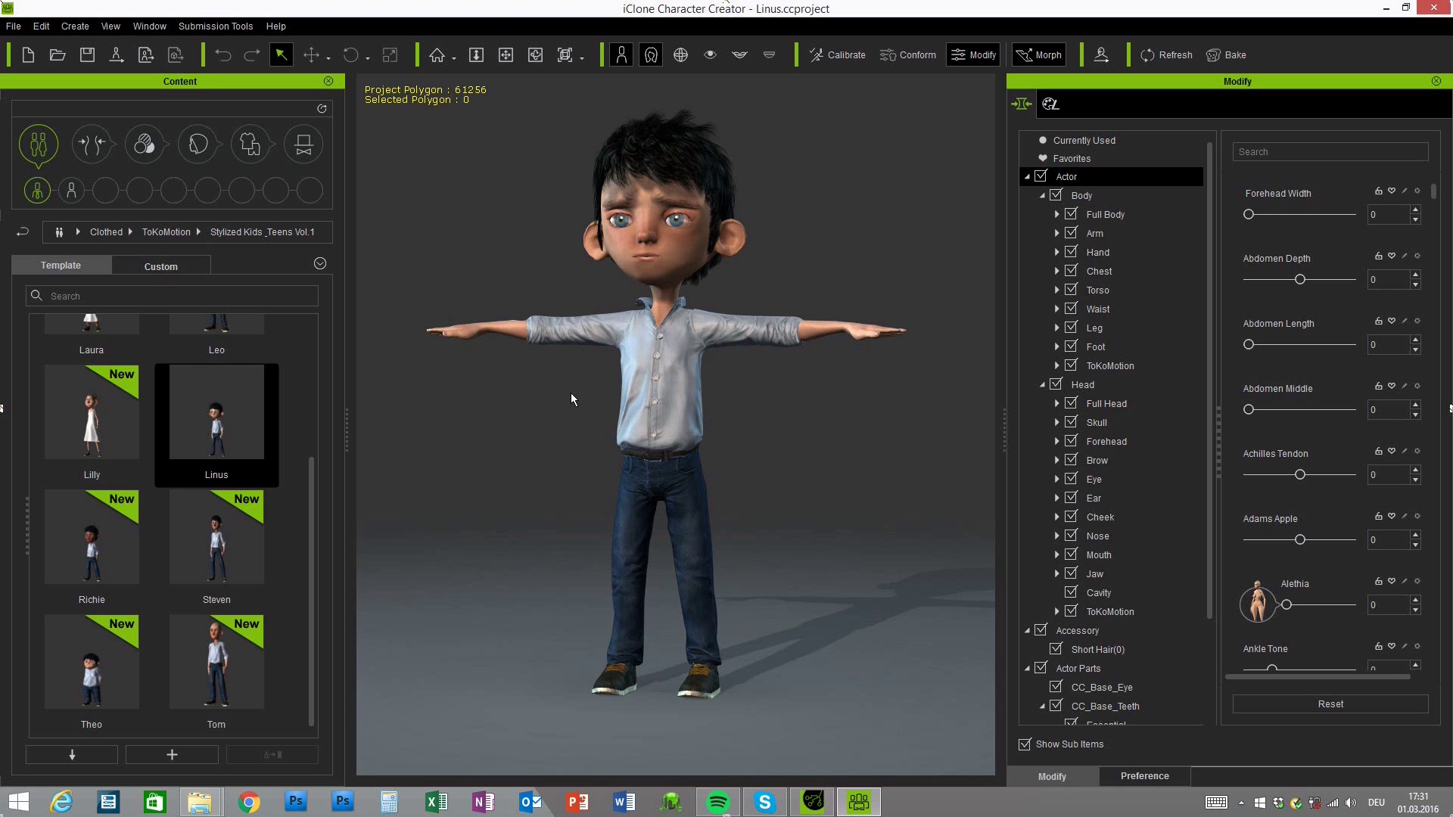
right_drag(490, 484, 524, 506)
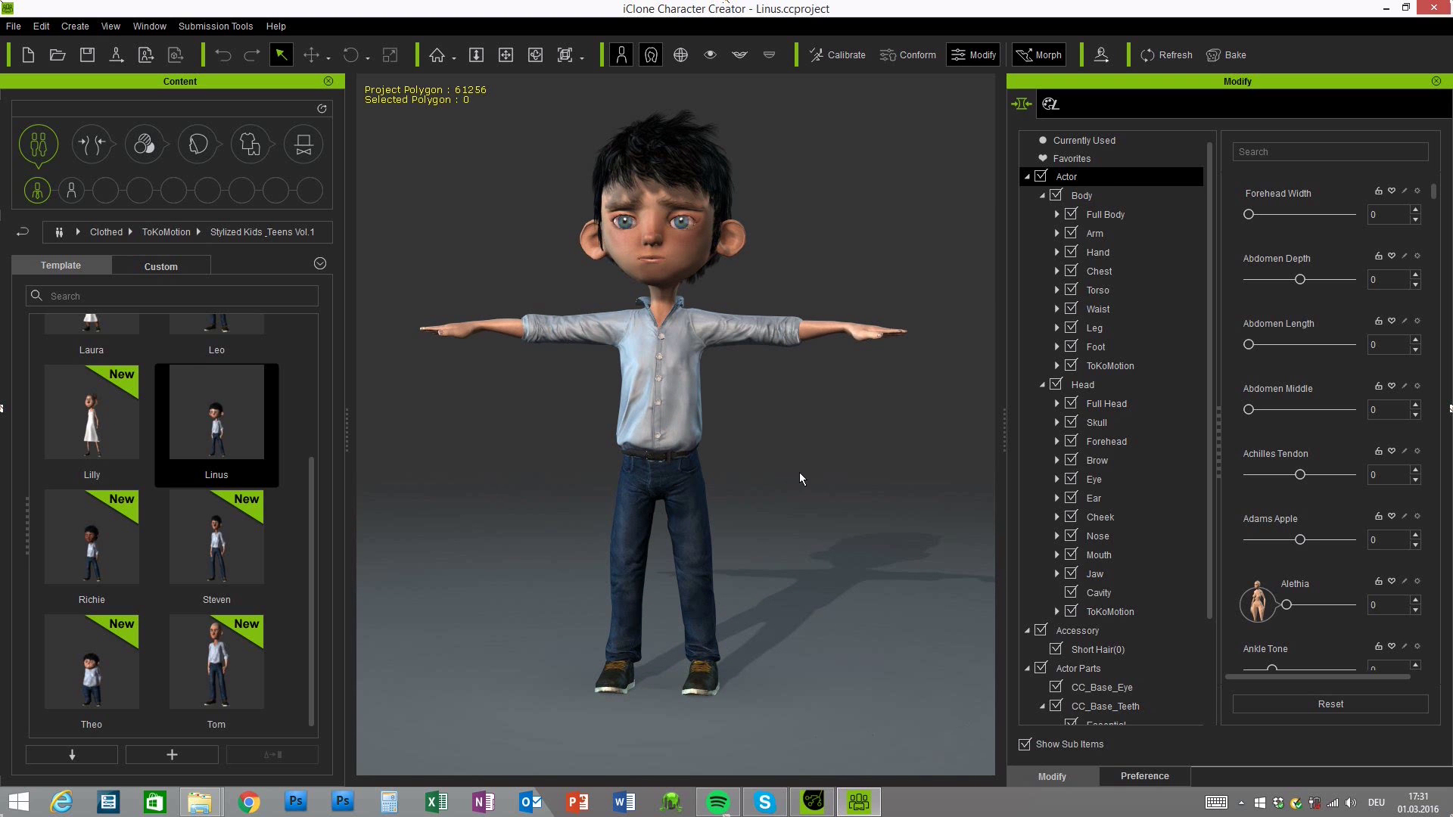
right_drag(802, 479, 807, 497)
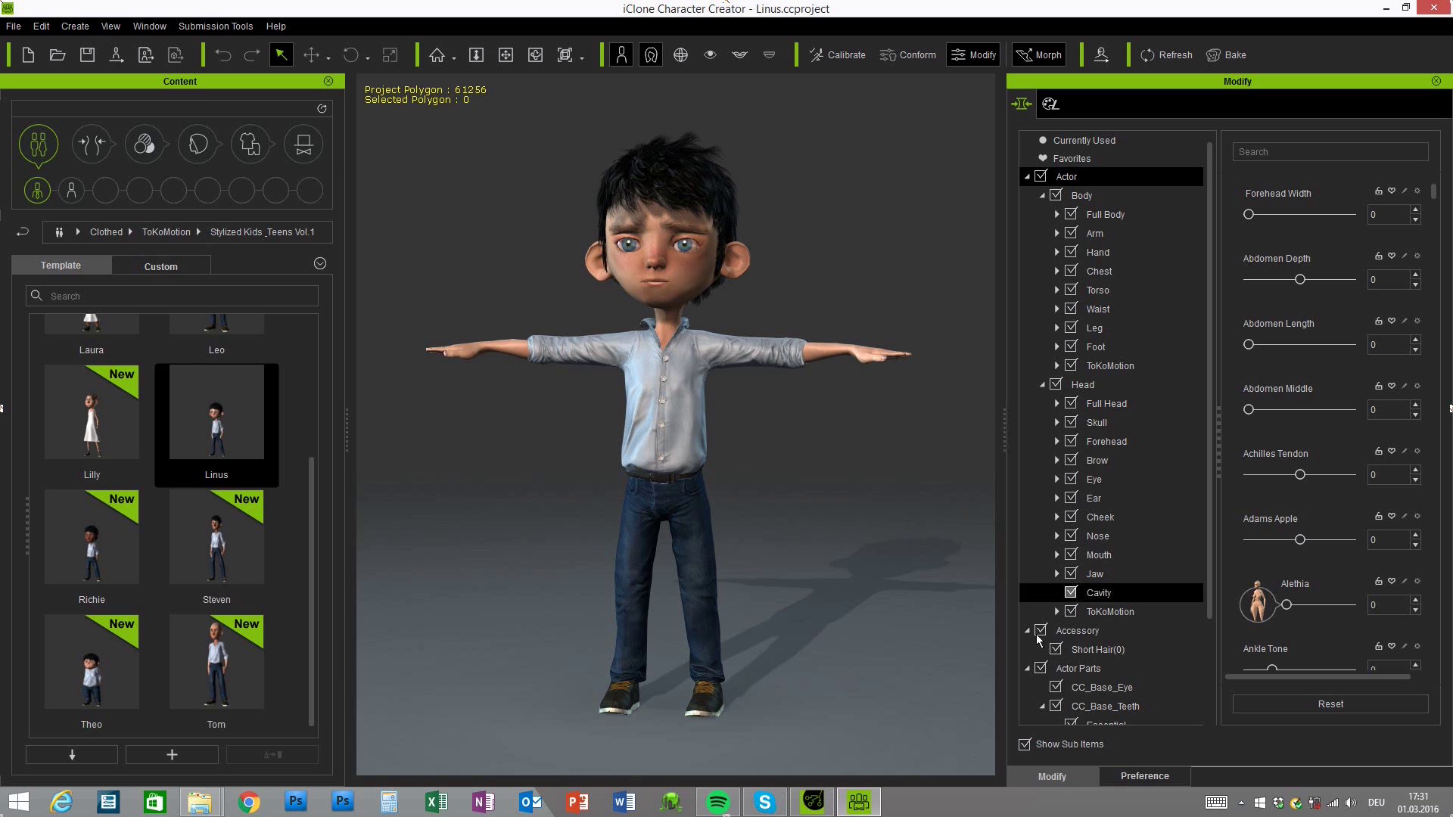
scroll(1206, 467, down, 3)
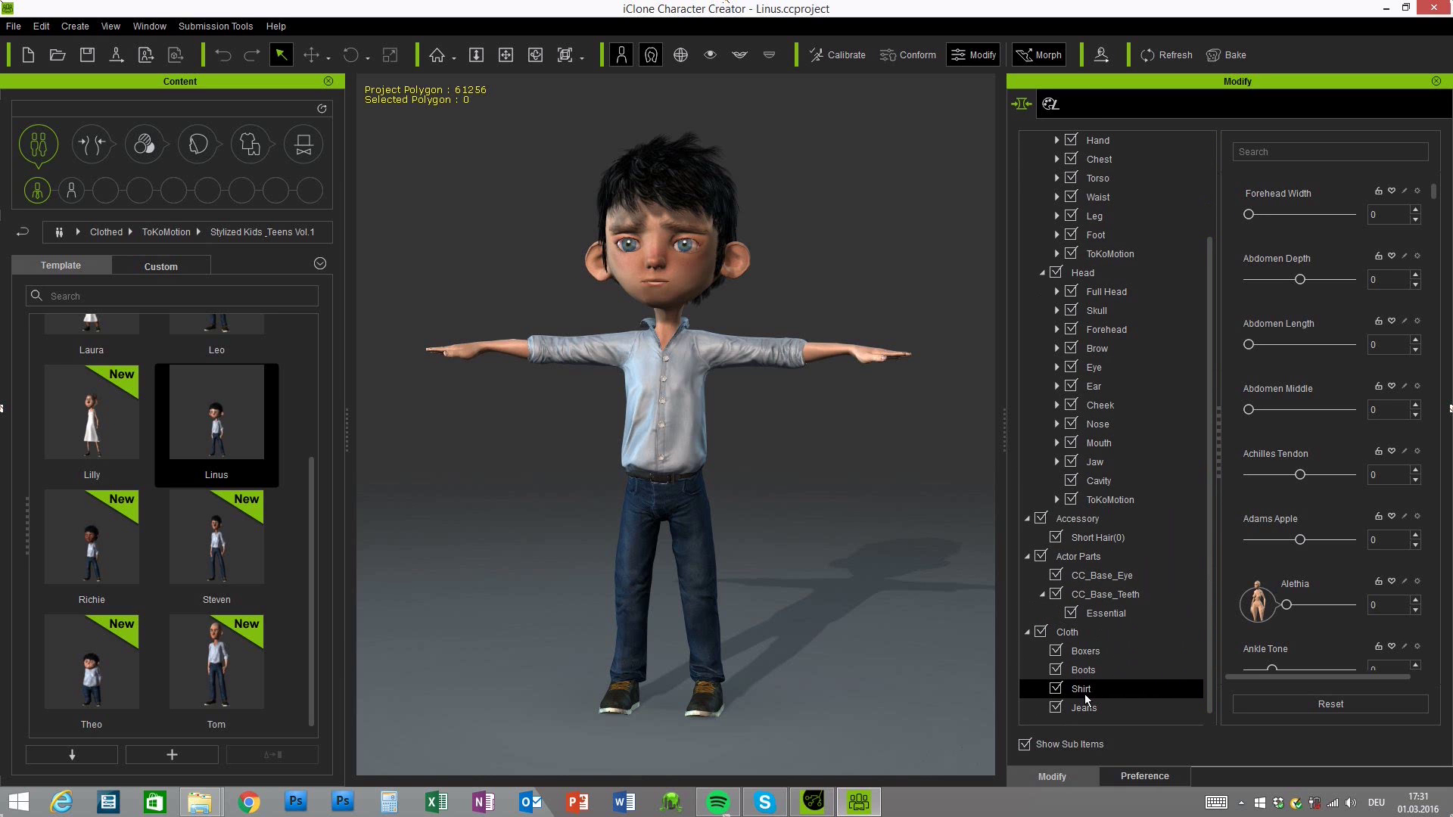
Delete Linus's original shirt and dress him in Shirt_A from the Clothing Shirts library
click(1084, 692)
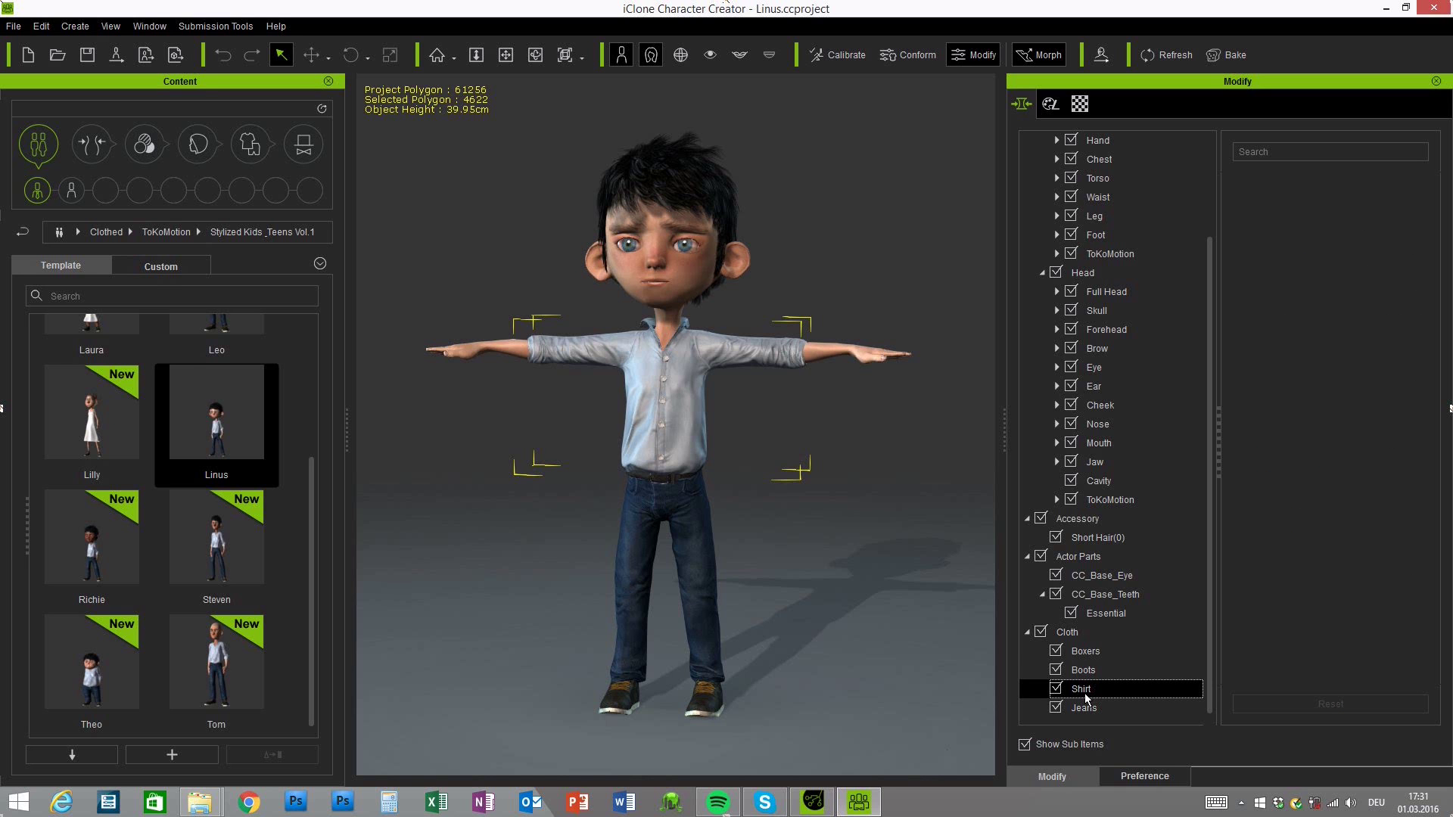
key(Delete)
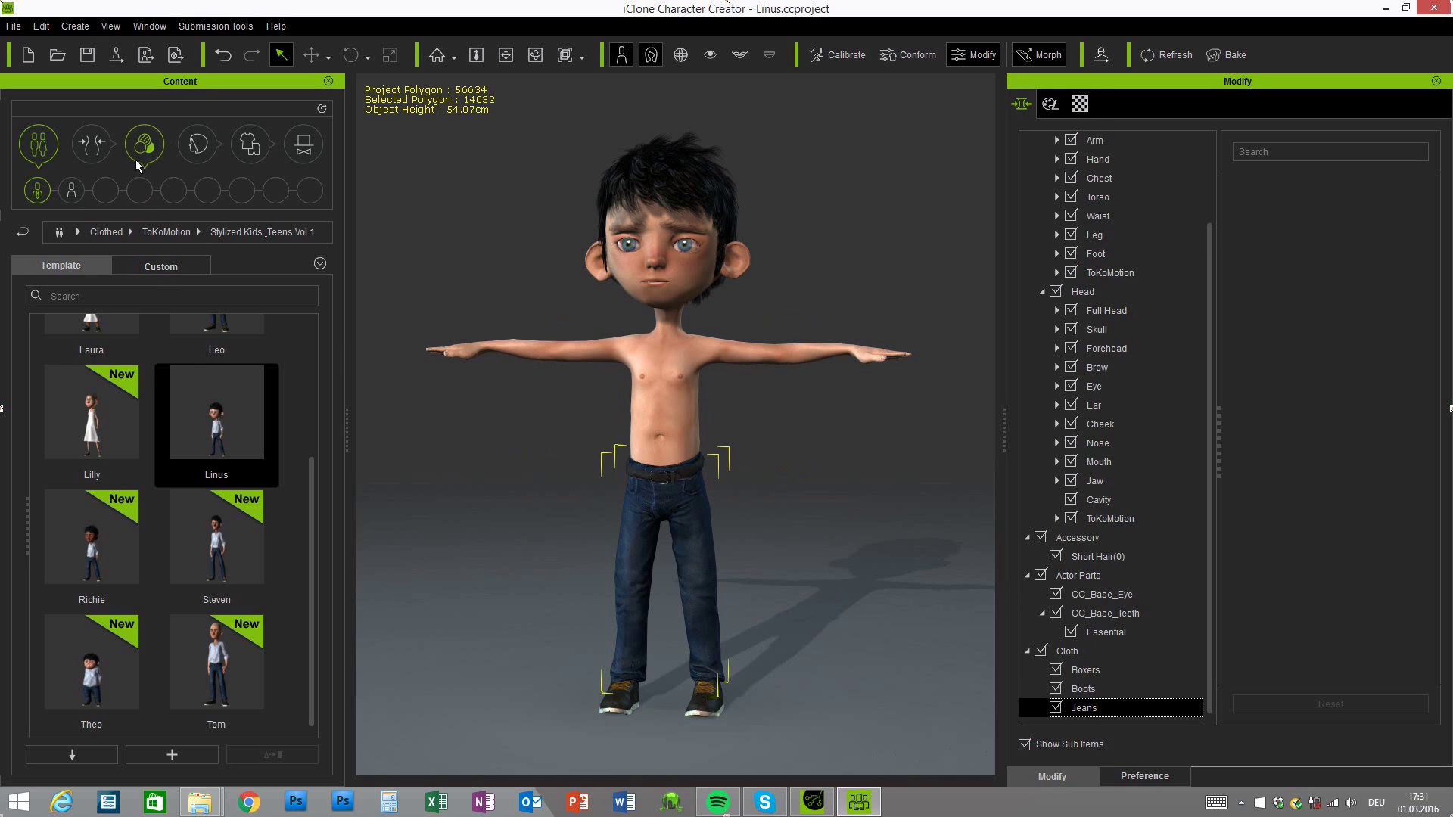
click(250, 143)
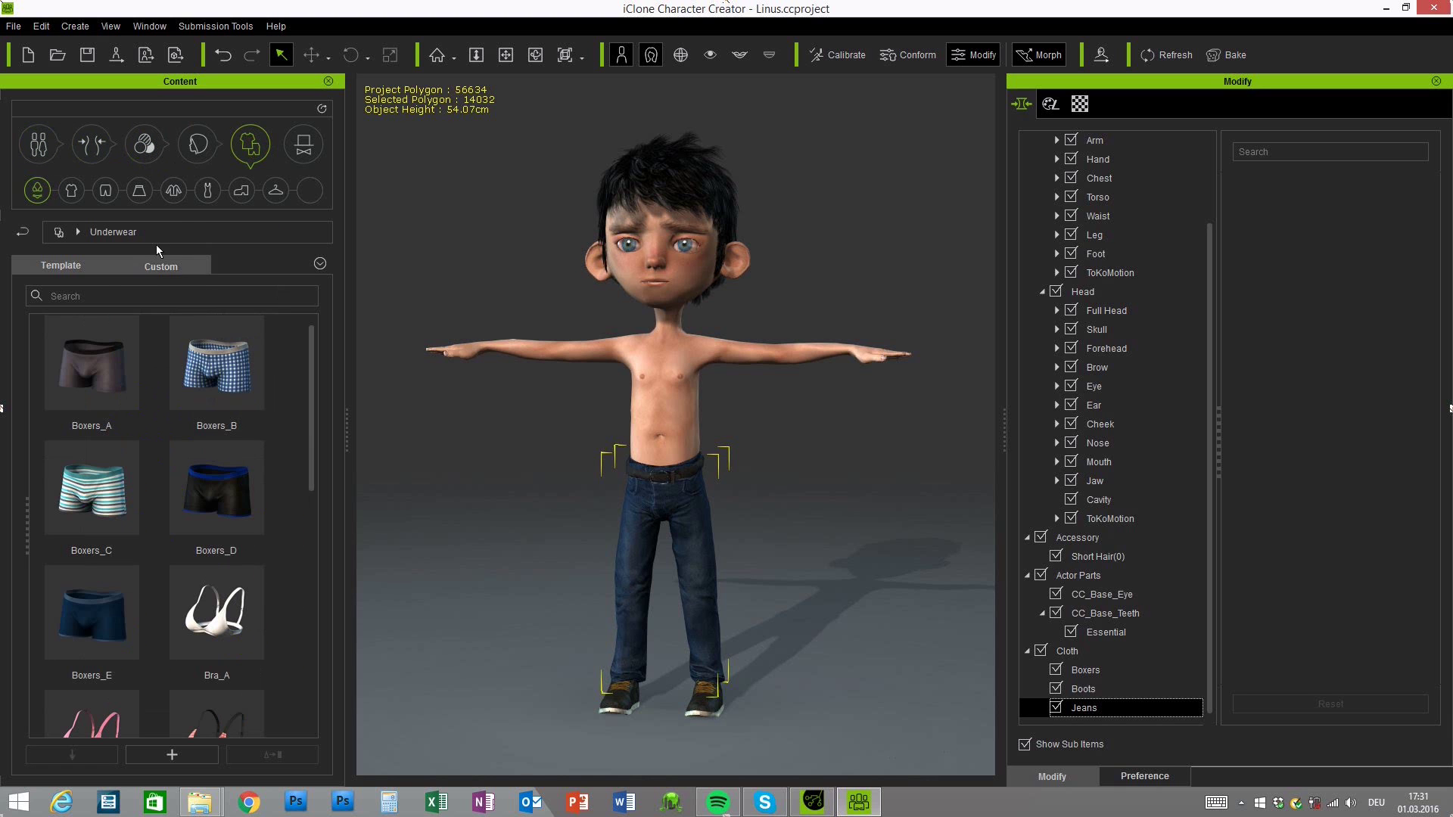
click(81, 197)
double_click(103, 508)
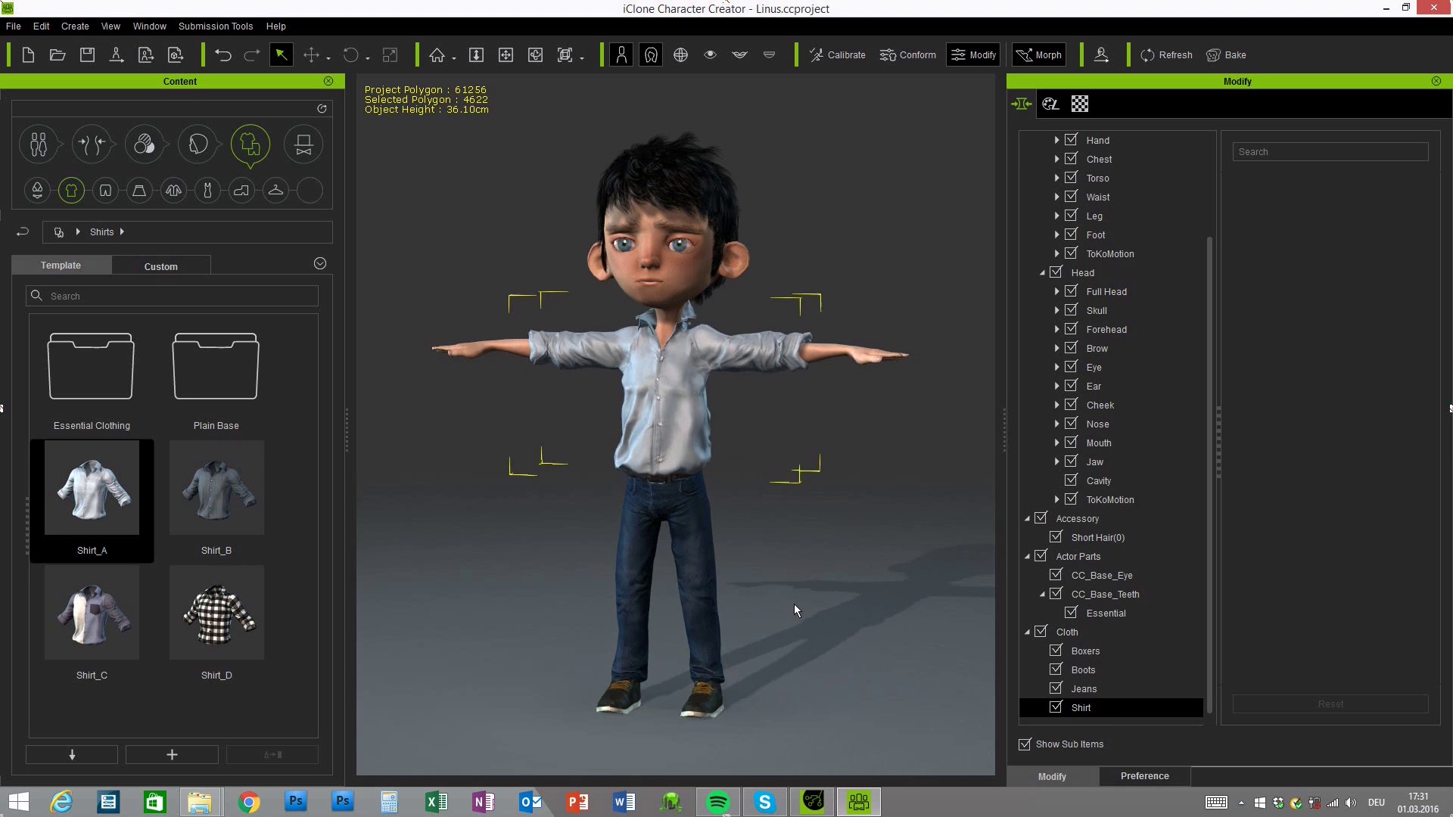
right_drag(765, 598, 854, 600)
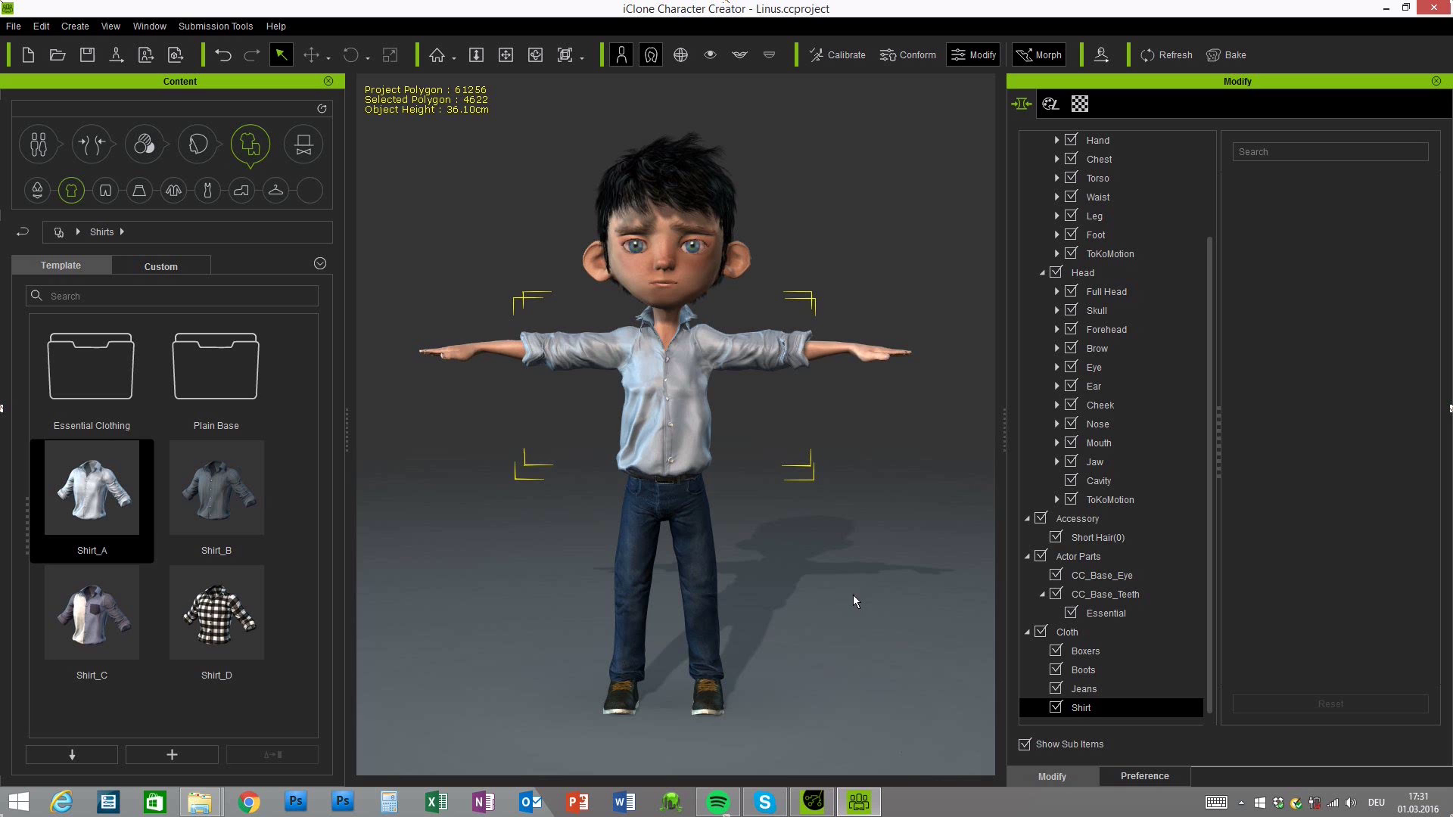
Refit Shirt_A on Linus with Close-fitting 2 and Calculate Collision
click(919, 56)
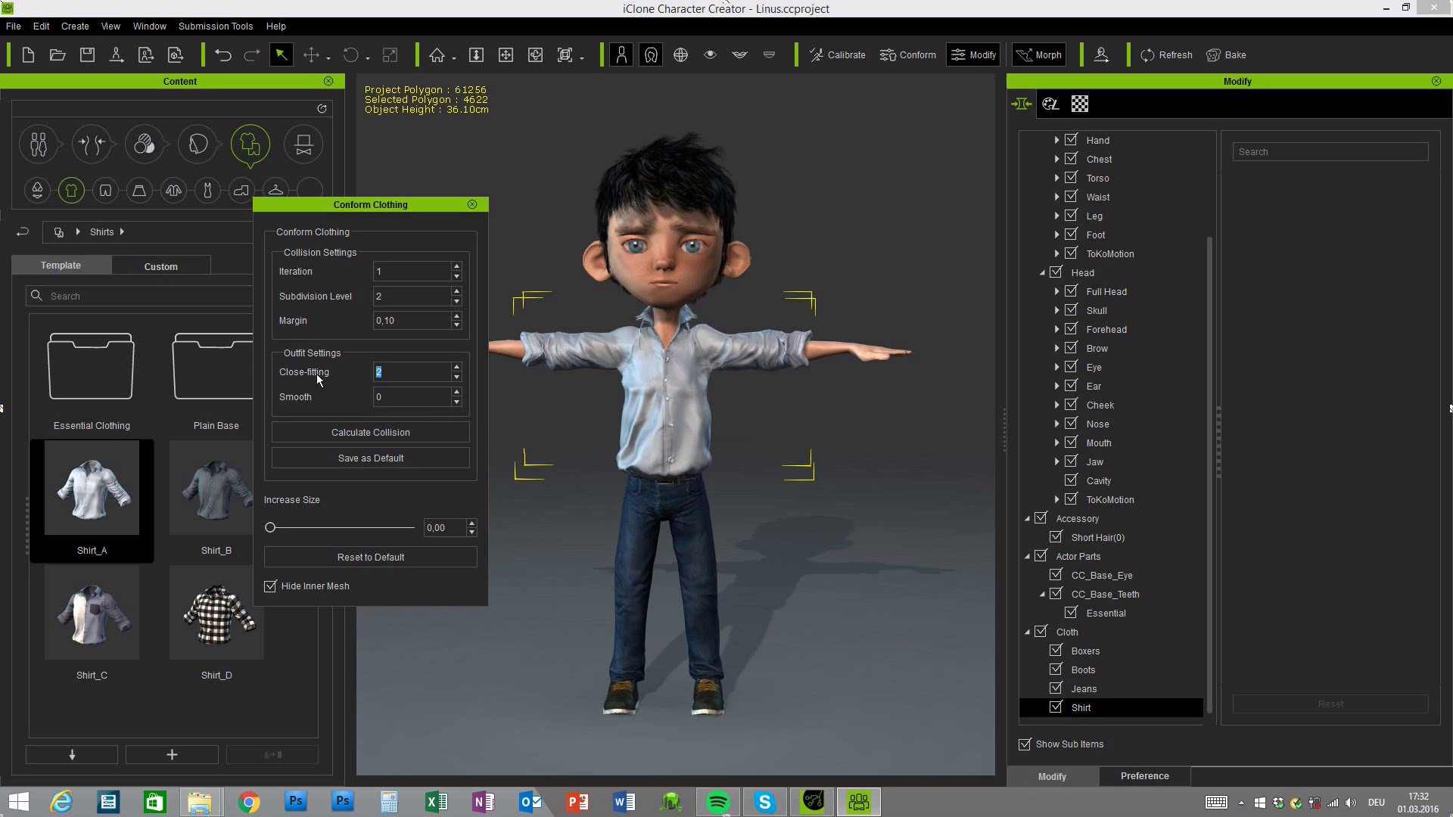
click(365, 432)
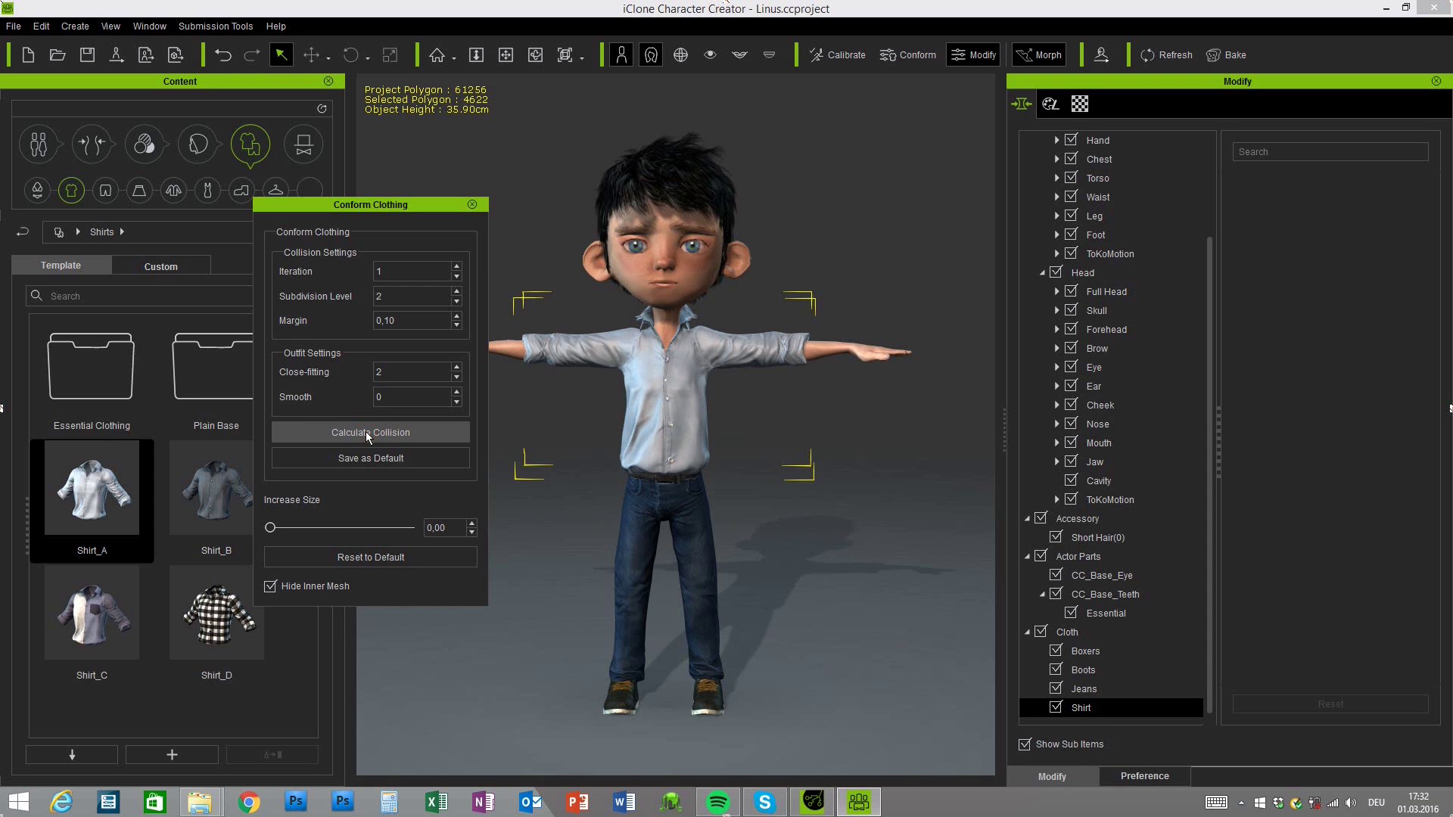
right_drag(803, 493, 849, 485)
scroll(805, 506, up, 5)
scroll(706, 483, up, 4)
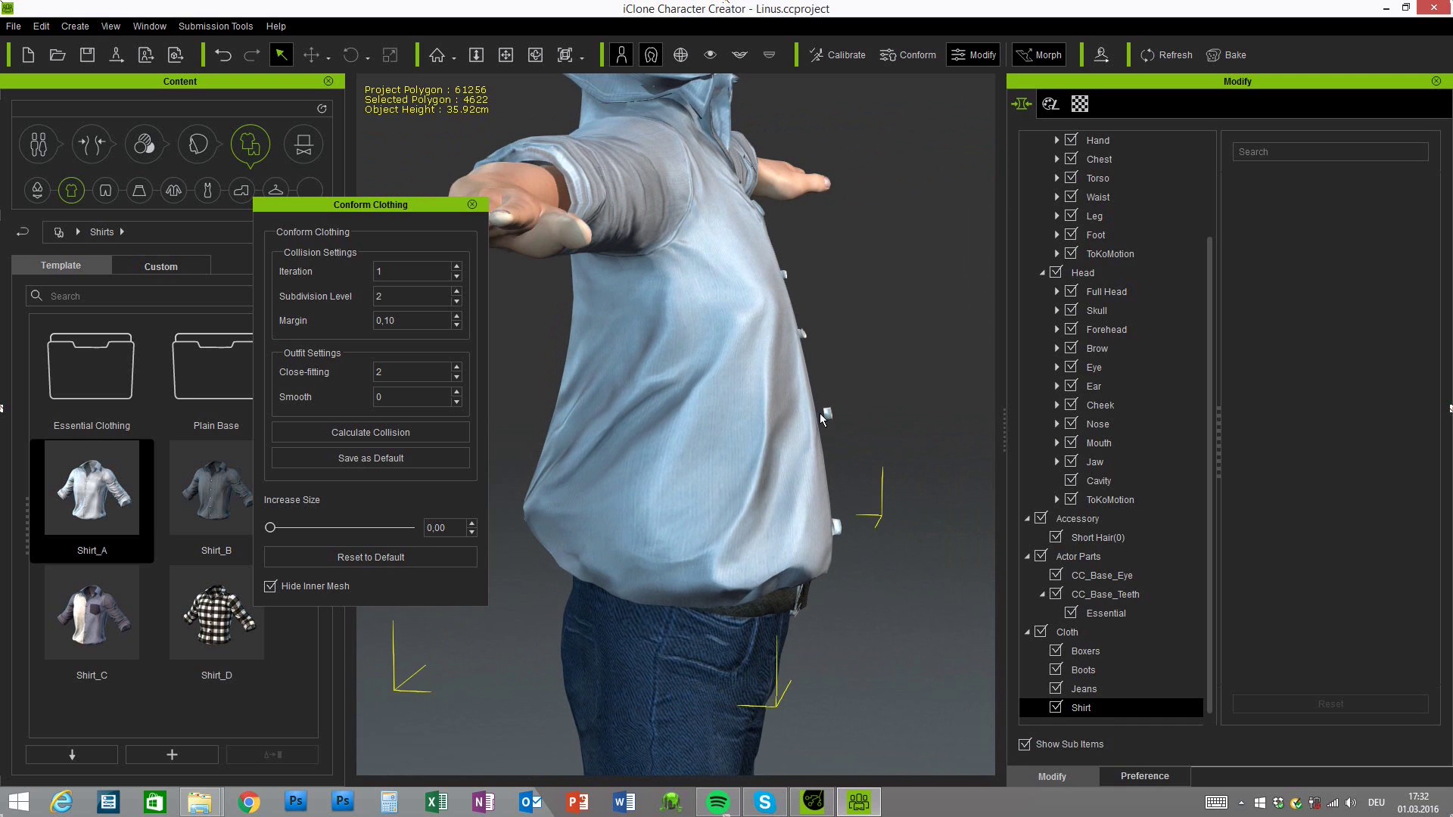
Orbit around Linus to check the shirt's collar, shoulders, arms and back
right_drag(798, 336, 727, 492)
scroll(743, 502, up, 6)
scroll(839, 514, down, 5)
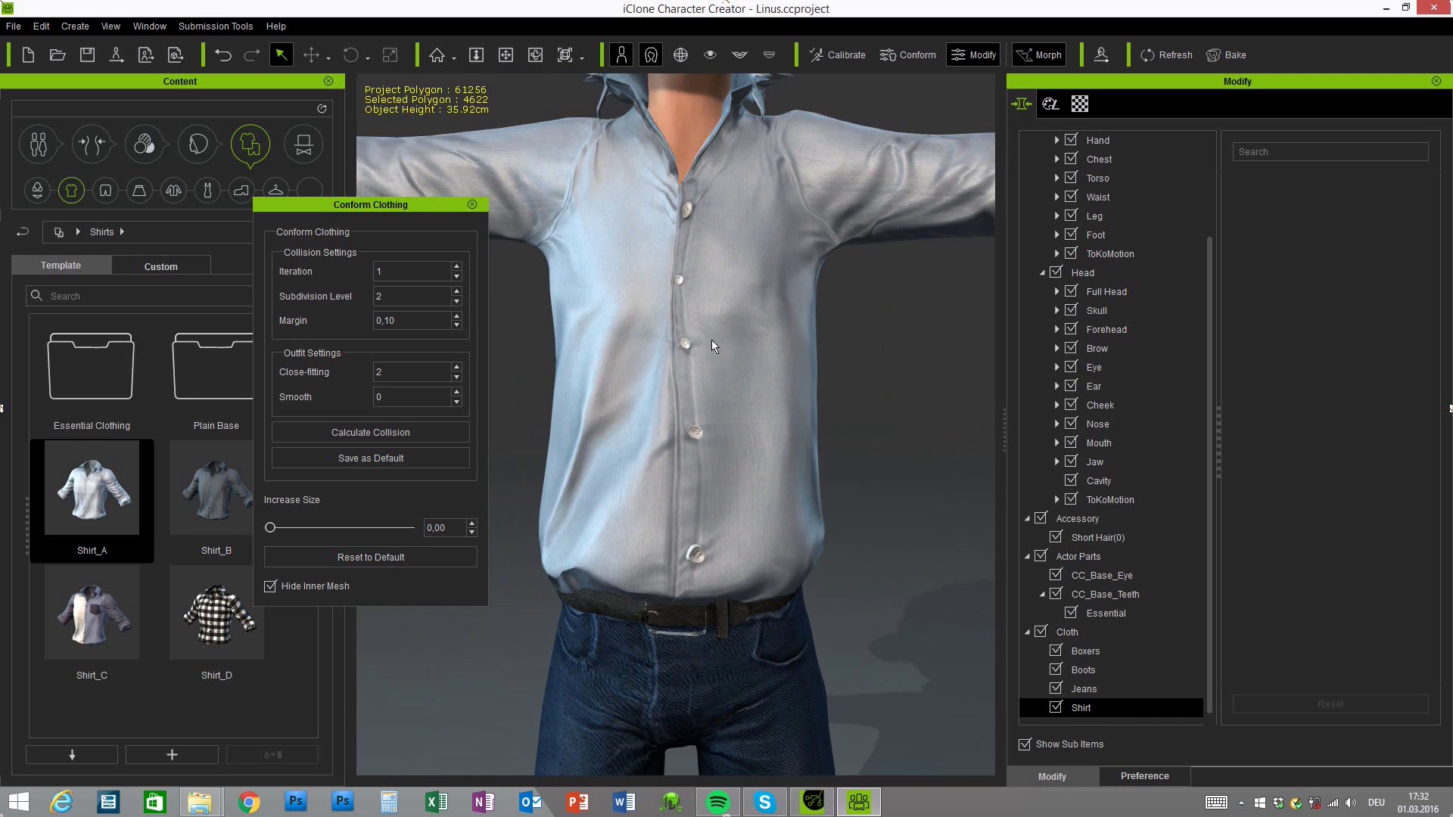
right_drag(834, 295, 687, 339)
scroll(831, 445, up, 3)
right_drag(860, 469, 742, 433)
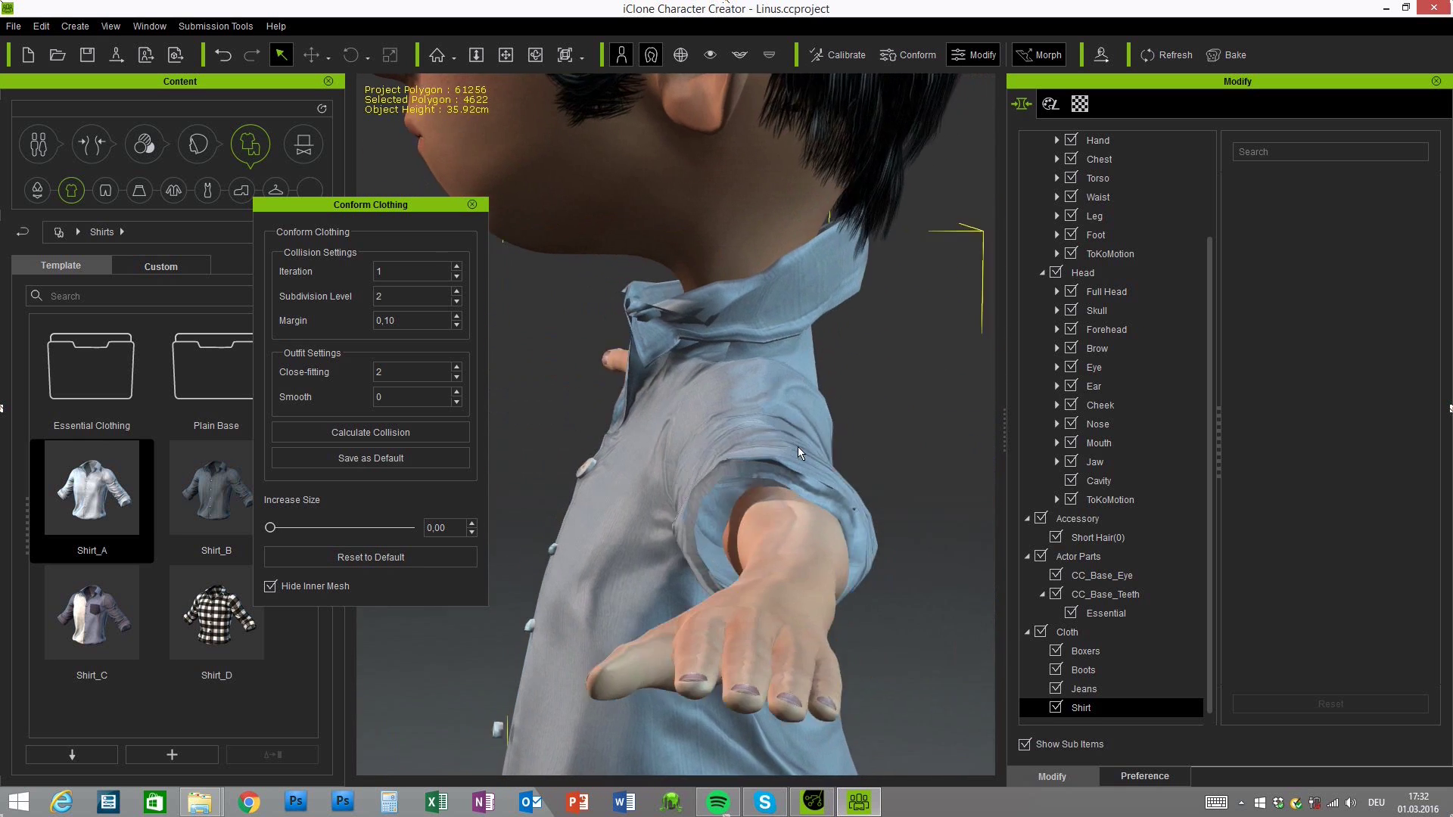
right_drag(744, 452, 871, 548)
scroll(748, 537, down, 5)
right_drag(823, 500, 816, 539)
scroll(873, 506, down, 5)
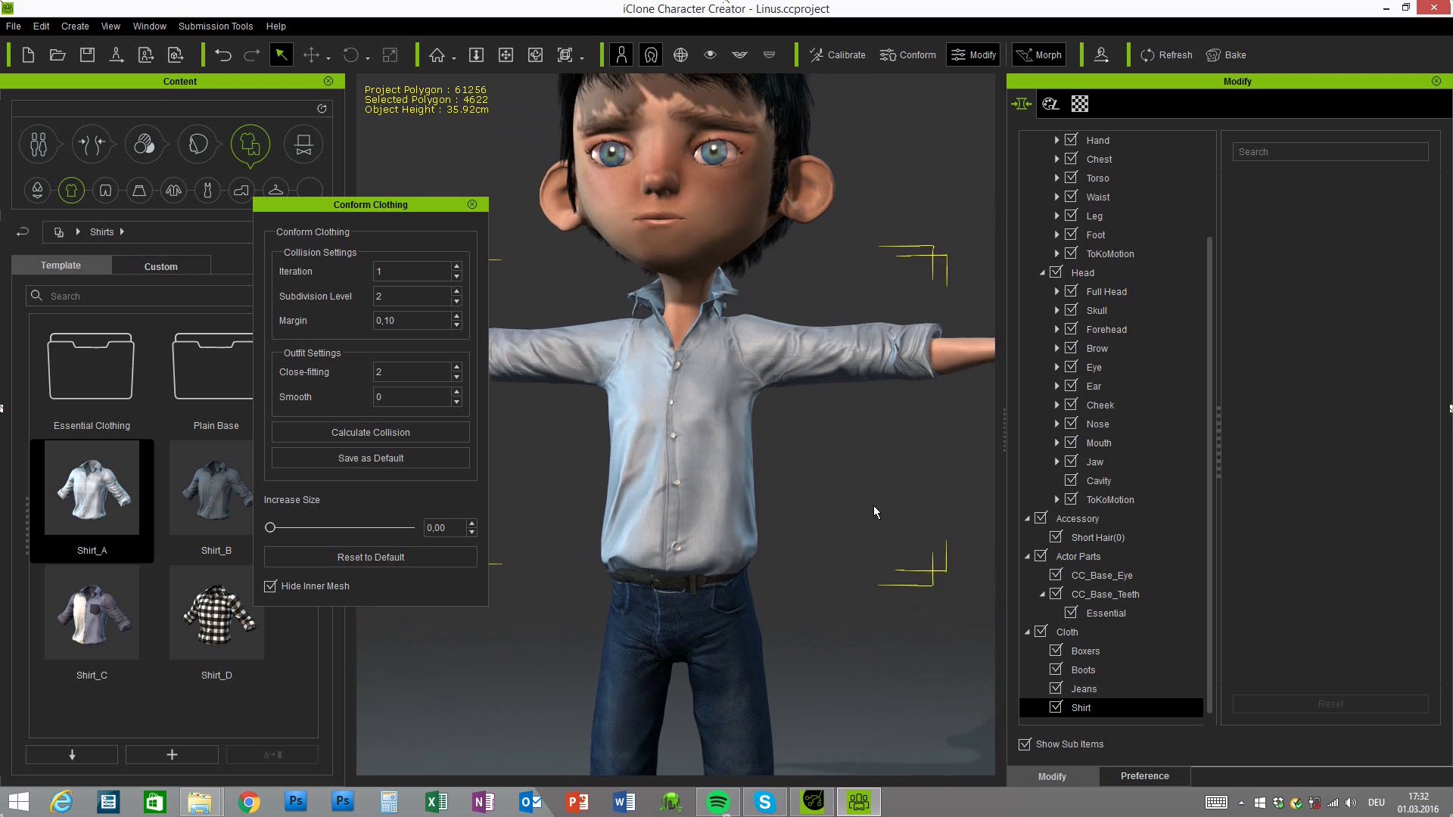
right_drag(846, 539, 676, 411)
right_drag(598, 532, 651, 484)
Close the Conform Clothing dialog and browse the Stylized Kids & Teens Actor templates
click(472, 205)
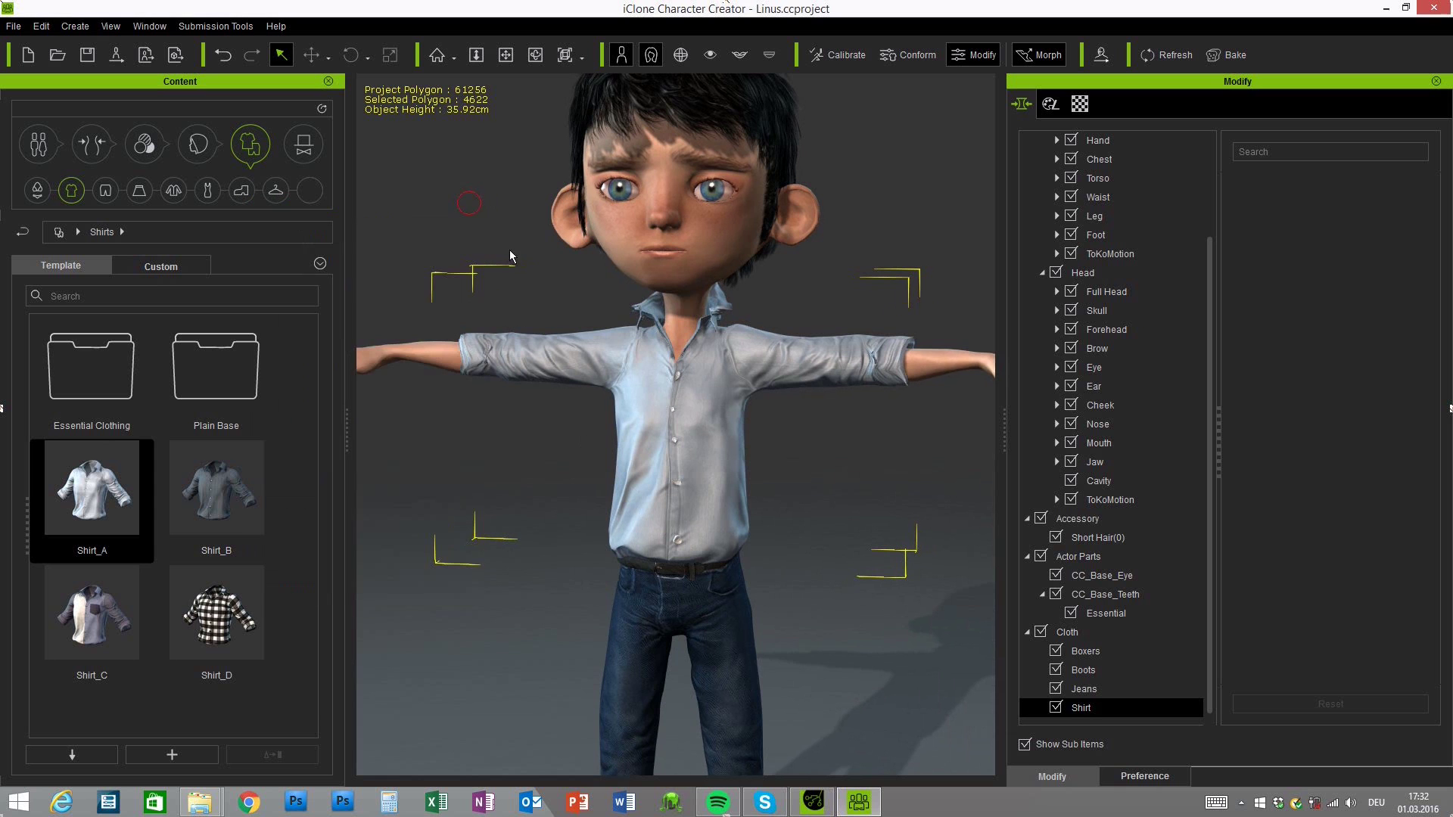
scroll(526, 446, down, 3)
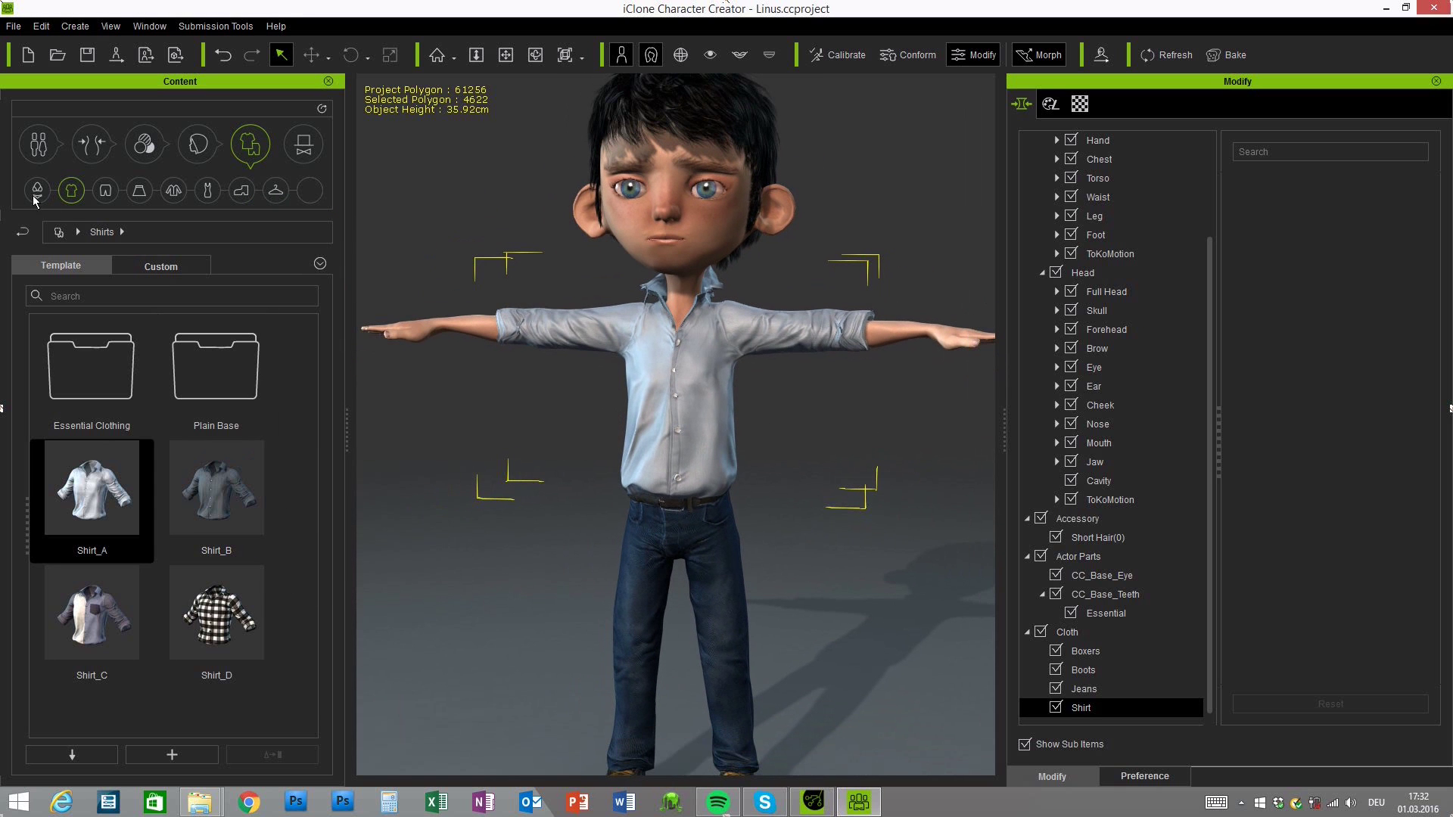
click(38, 151)
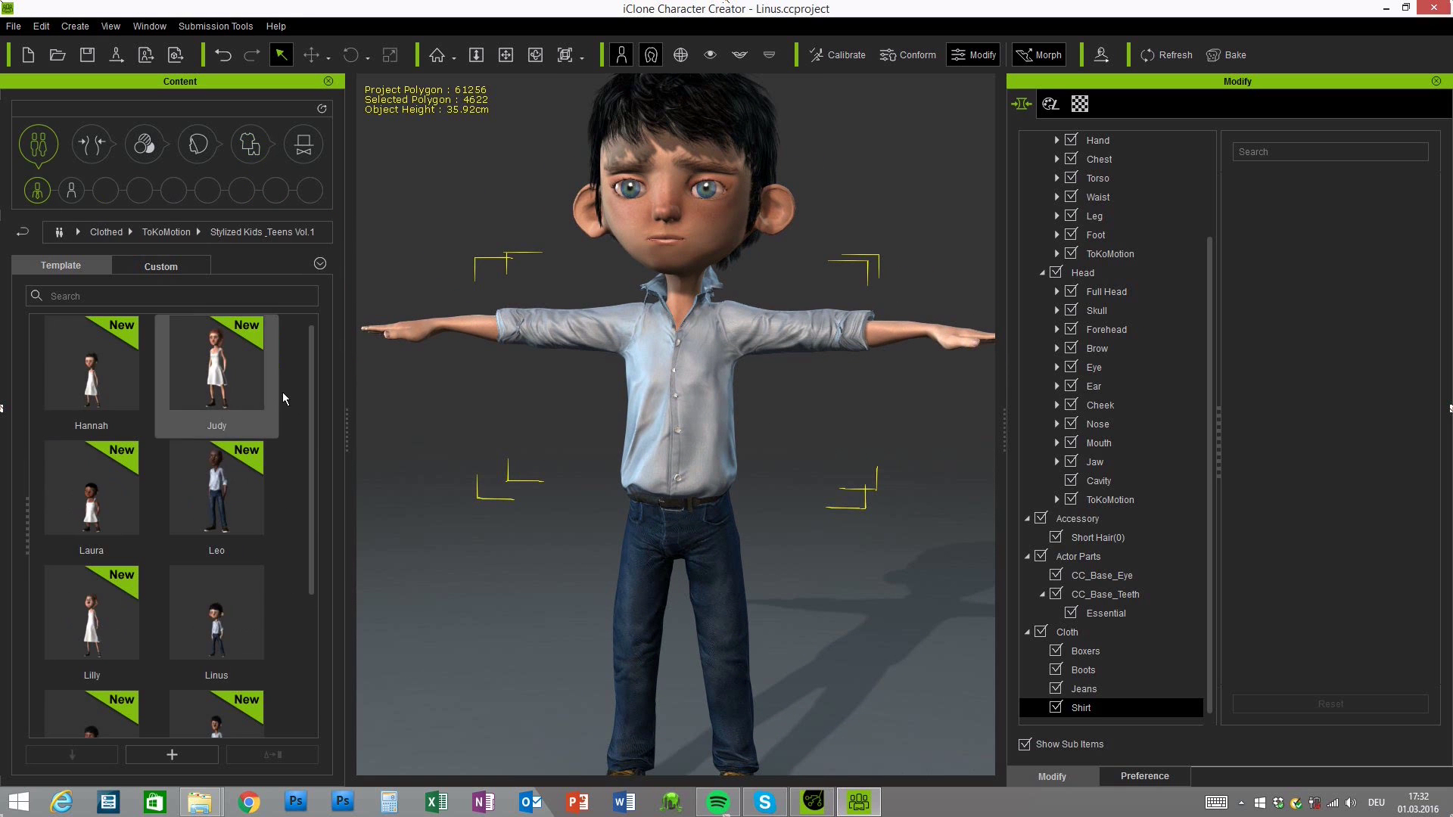
drag(312, 334, 308, 451)
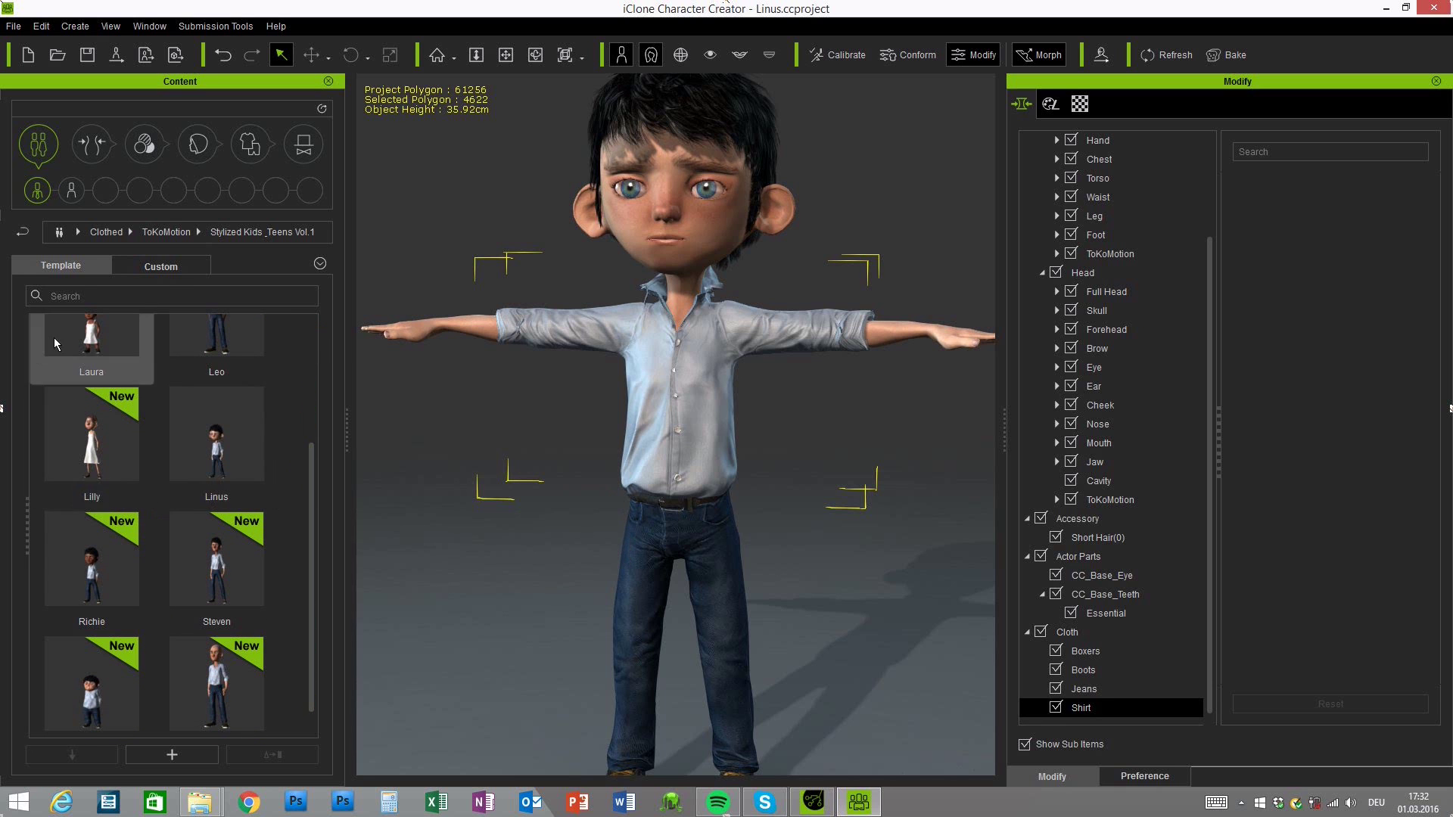
scroll(842, 530, down, 3)
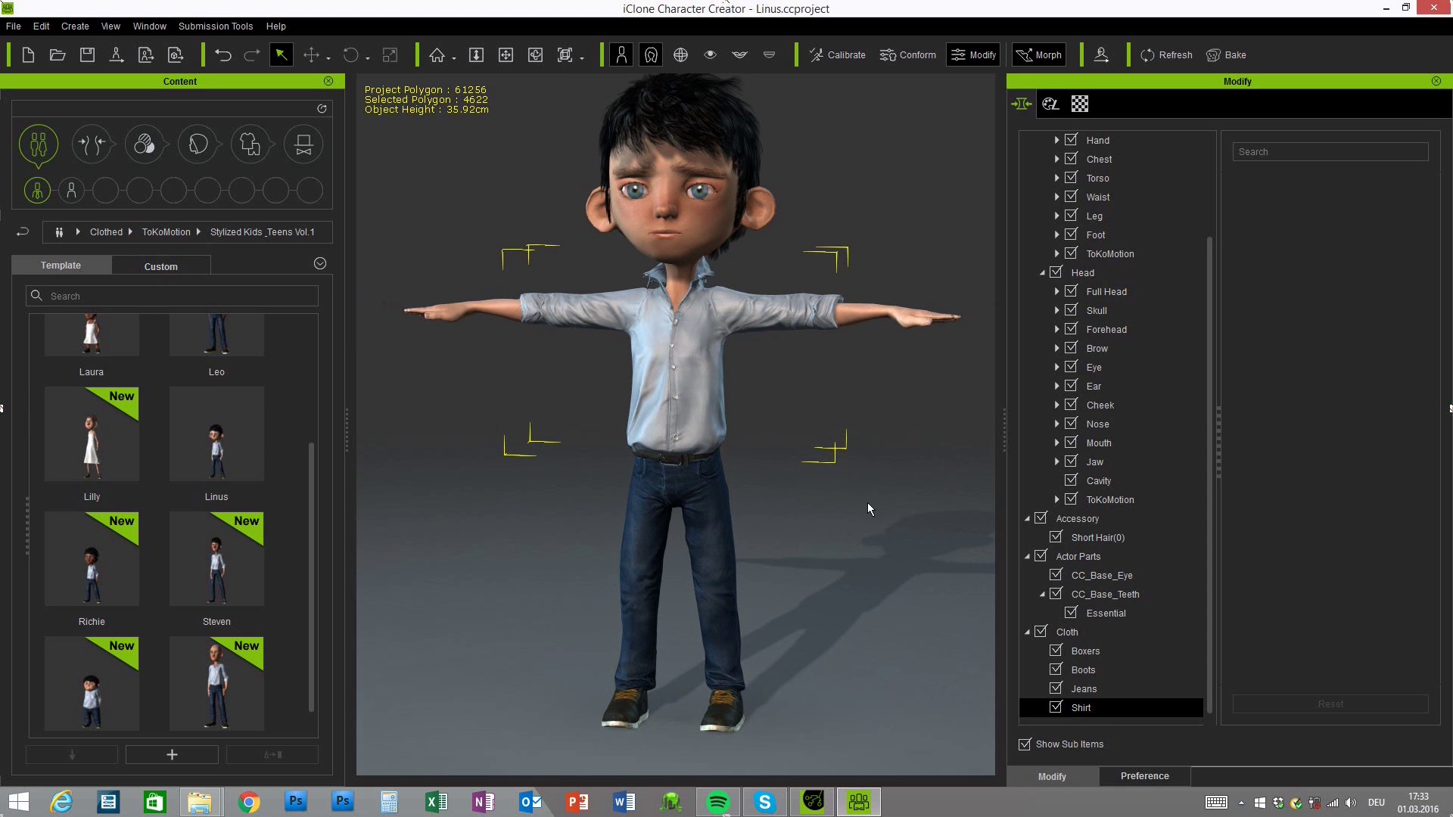
Open the Dynamic Appearance Textures settings for Linus's shirt
right_drag(869, 504, 773, 516)
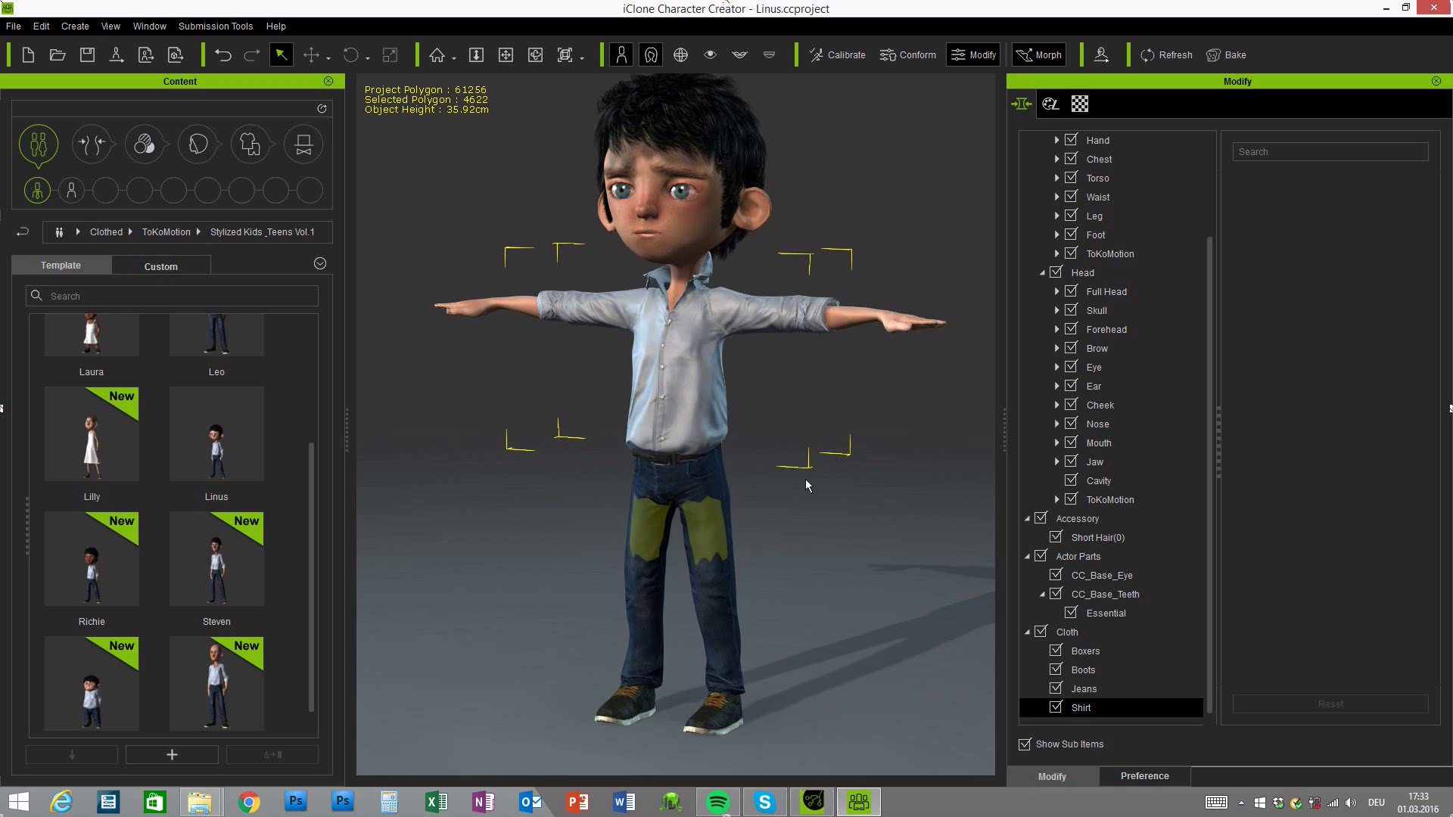
click(1050, 103)
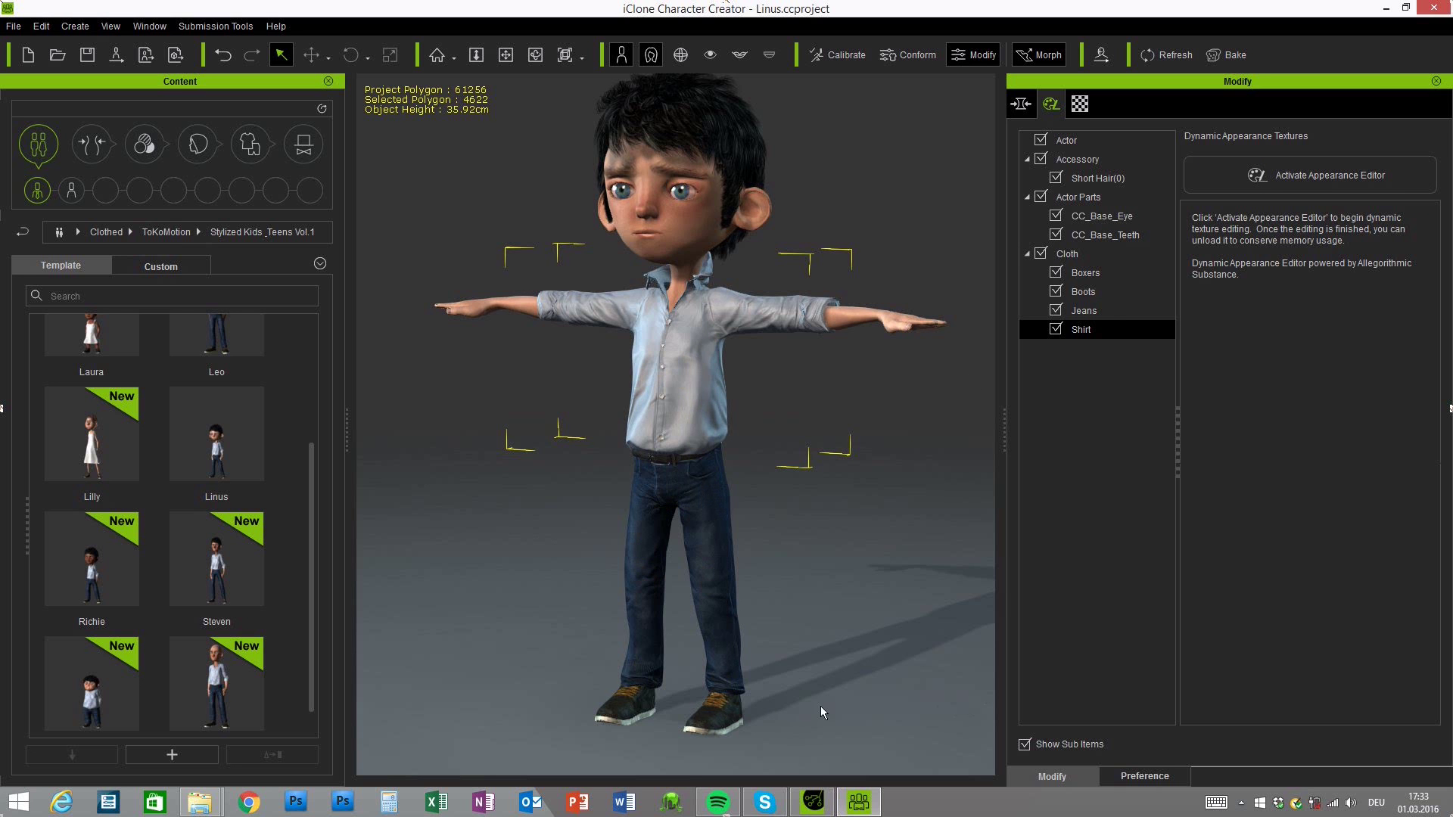
right_drag(857, 666, 872, 513)
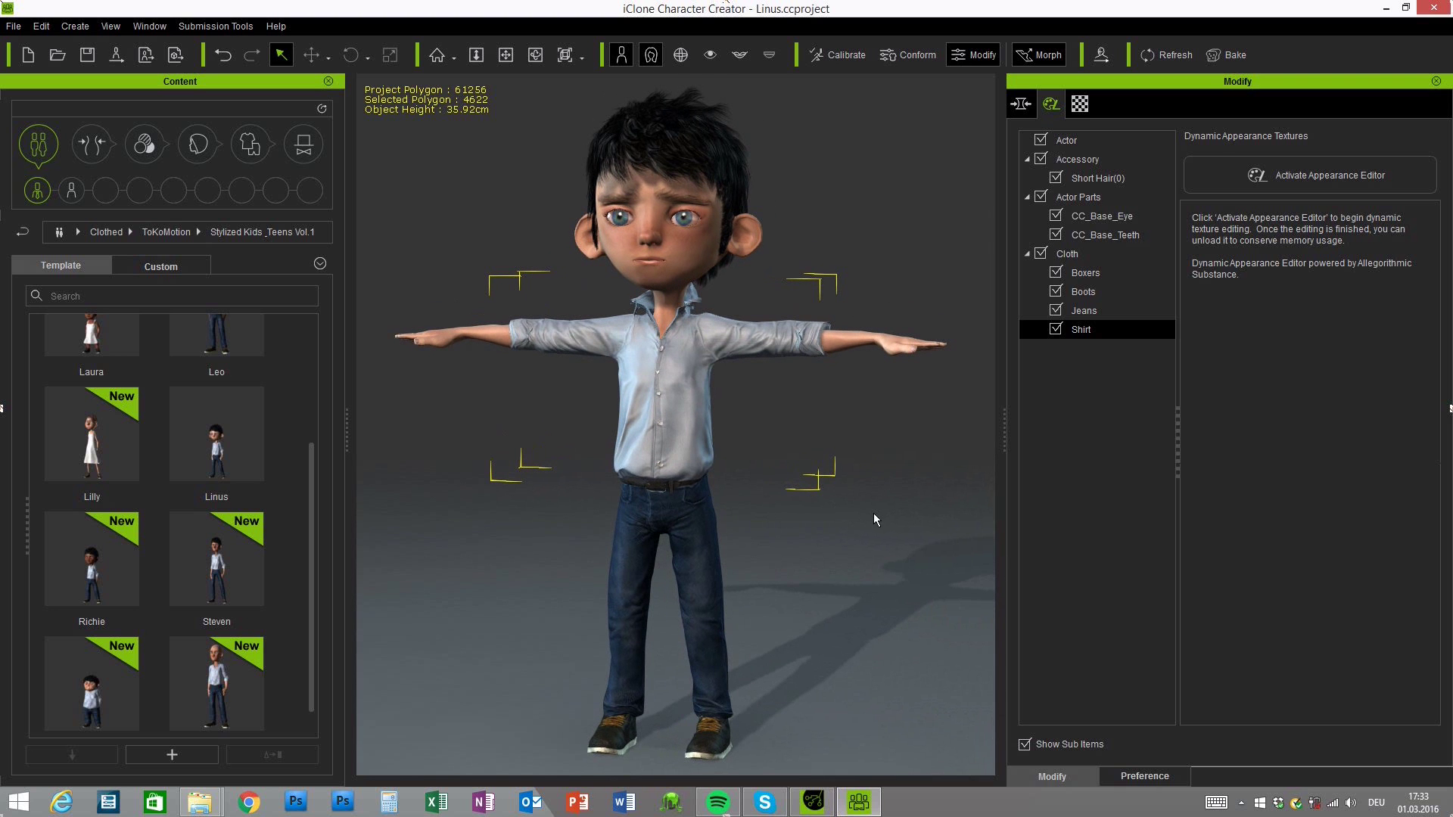
click(1023, 104)
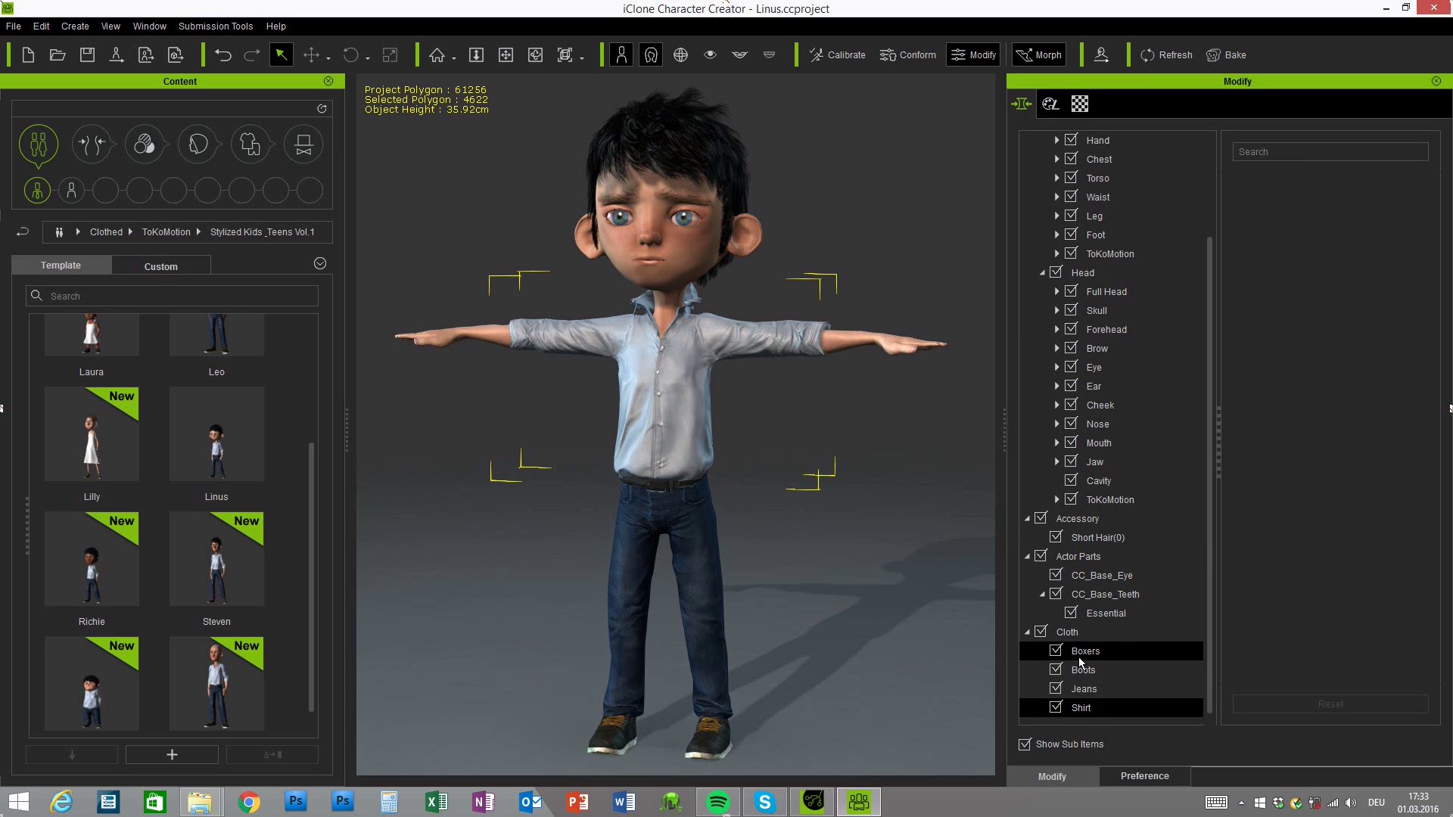
click(1081, 705)
right_drag(806, 479, 535, 470)
scroll(714, 490, down, 3)
scroll(571, 445, up, 2)
right_drag(806, 468, 569, 248)
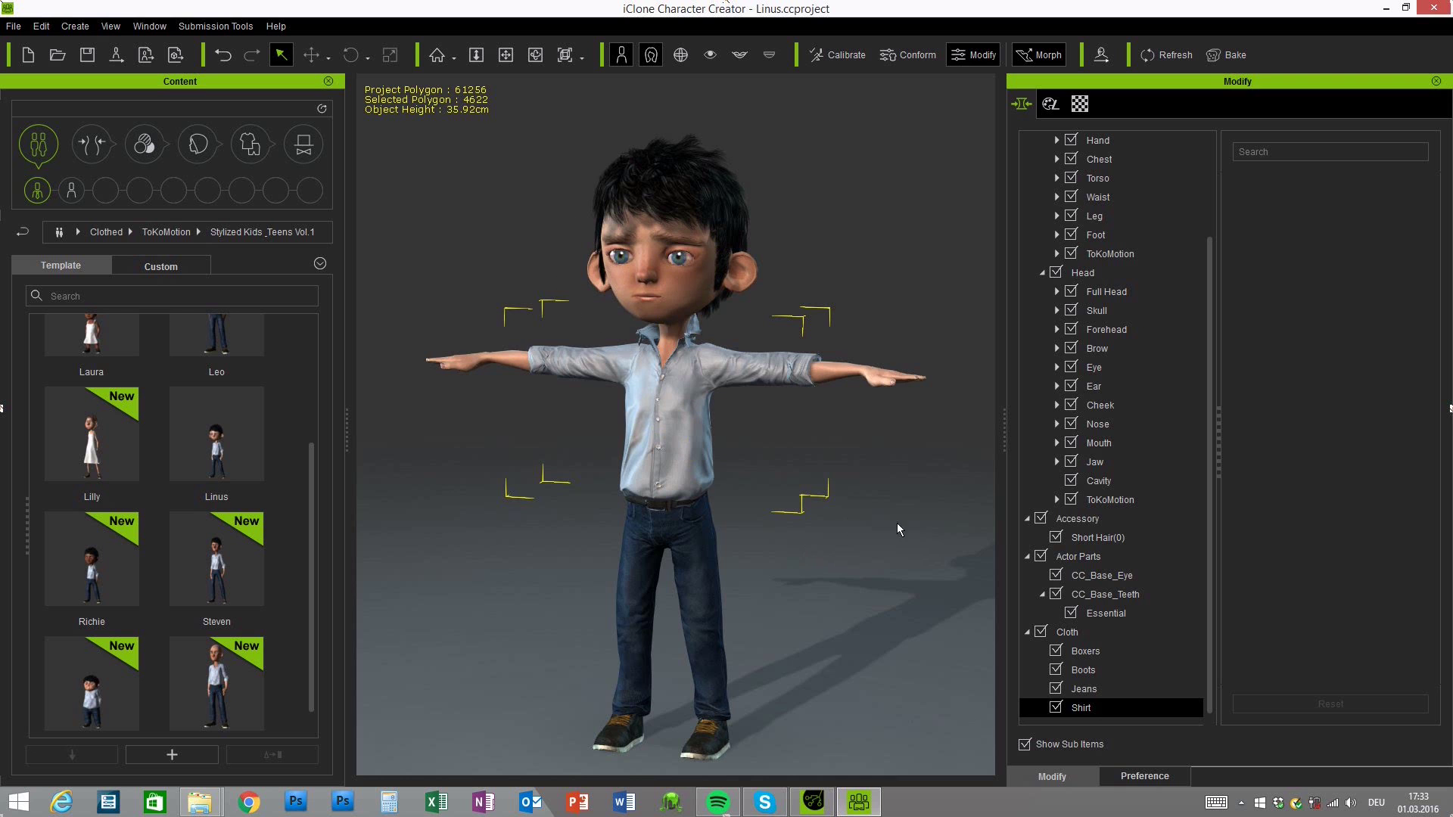
mouse_move(878, 524)
right_down()
mouse_move(806, 530)
mouse_move(860, 542)
right_up()
ctrl+click(1084, 689)
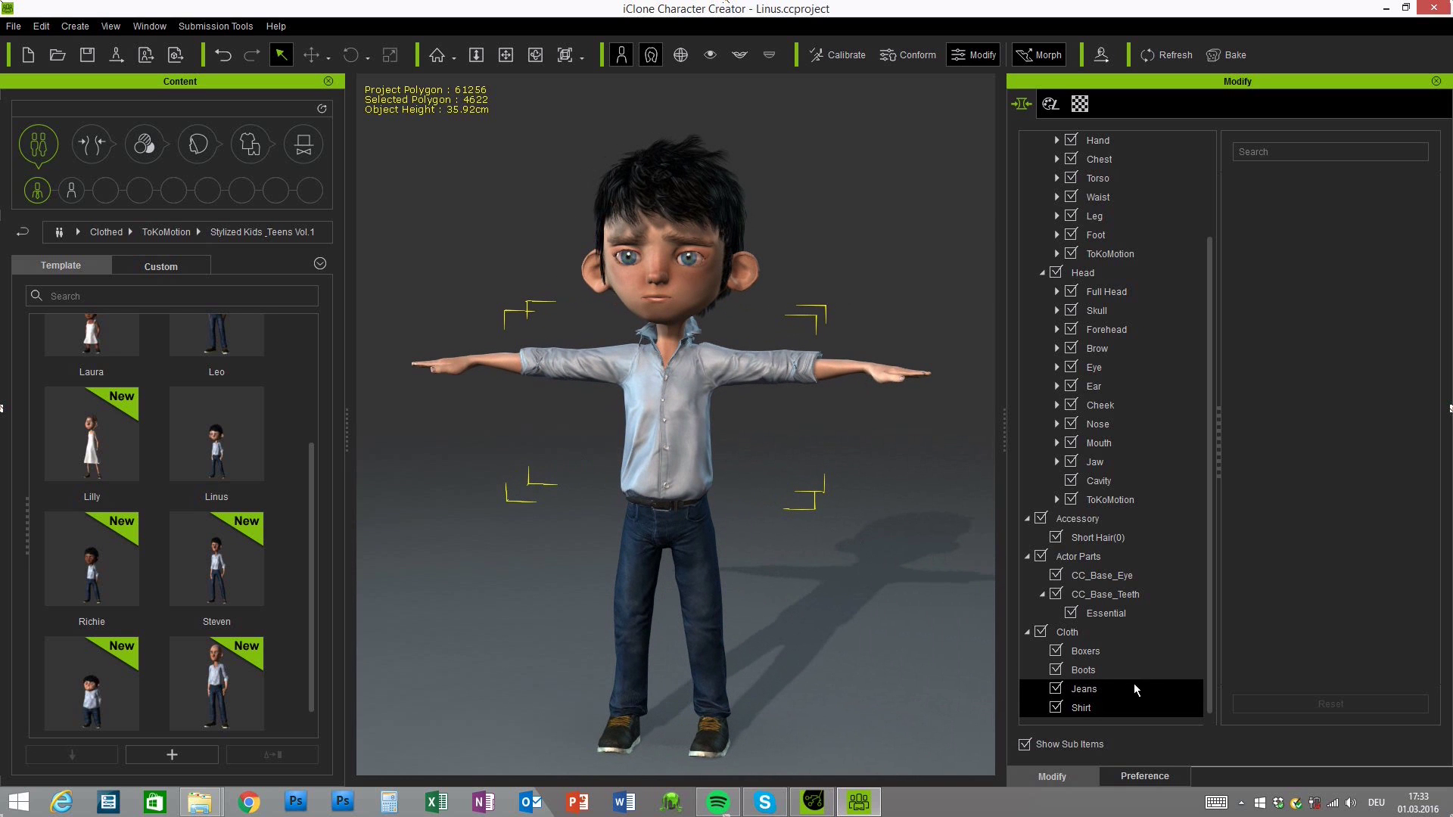
ctrl+click(1126, 685)
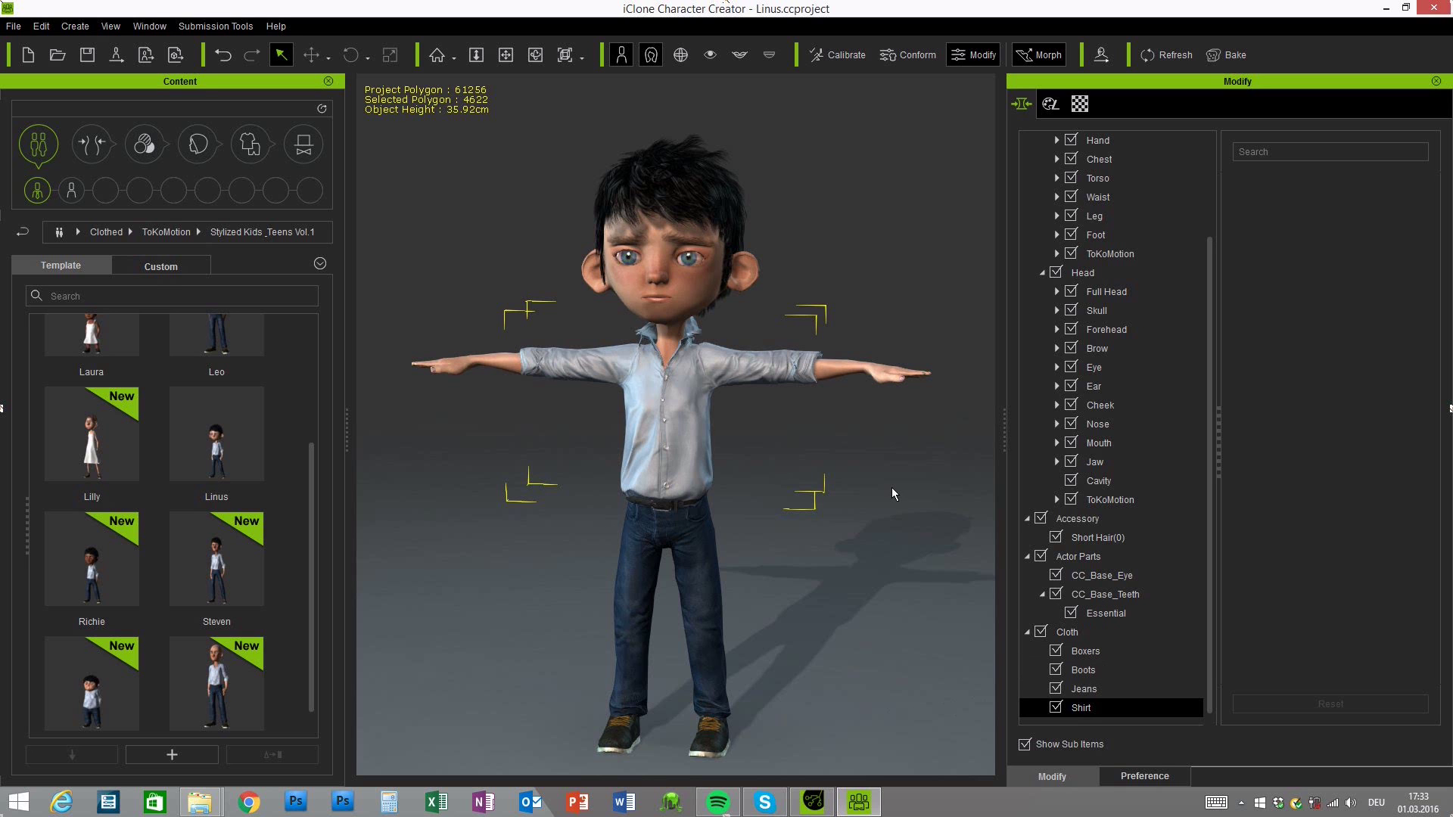
scroll(832, 492, down, 2)
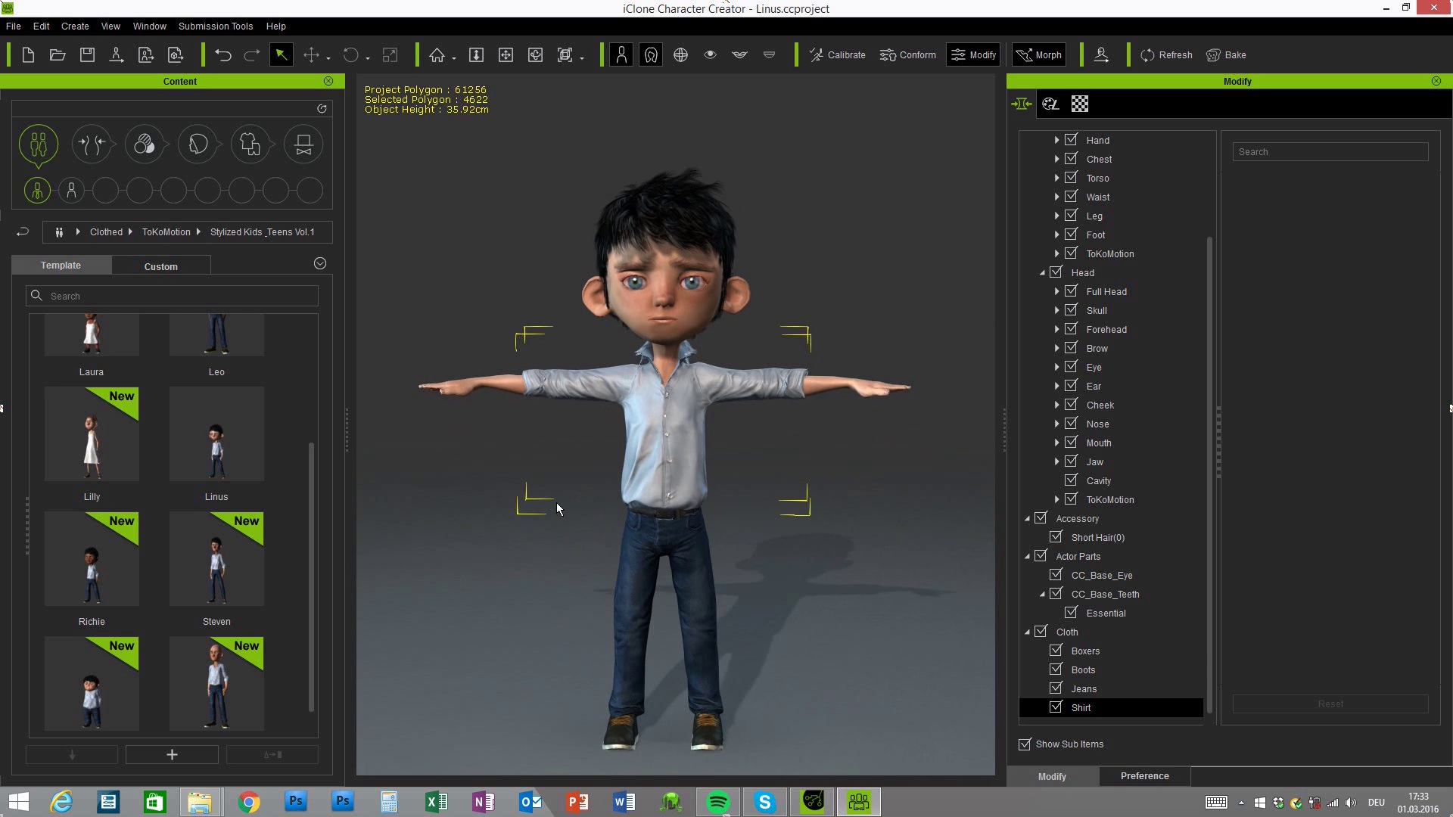
right_drag(844, 520, 723, 519)
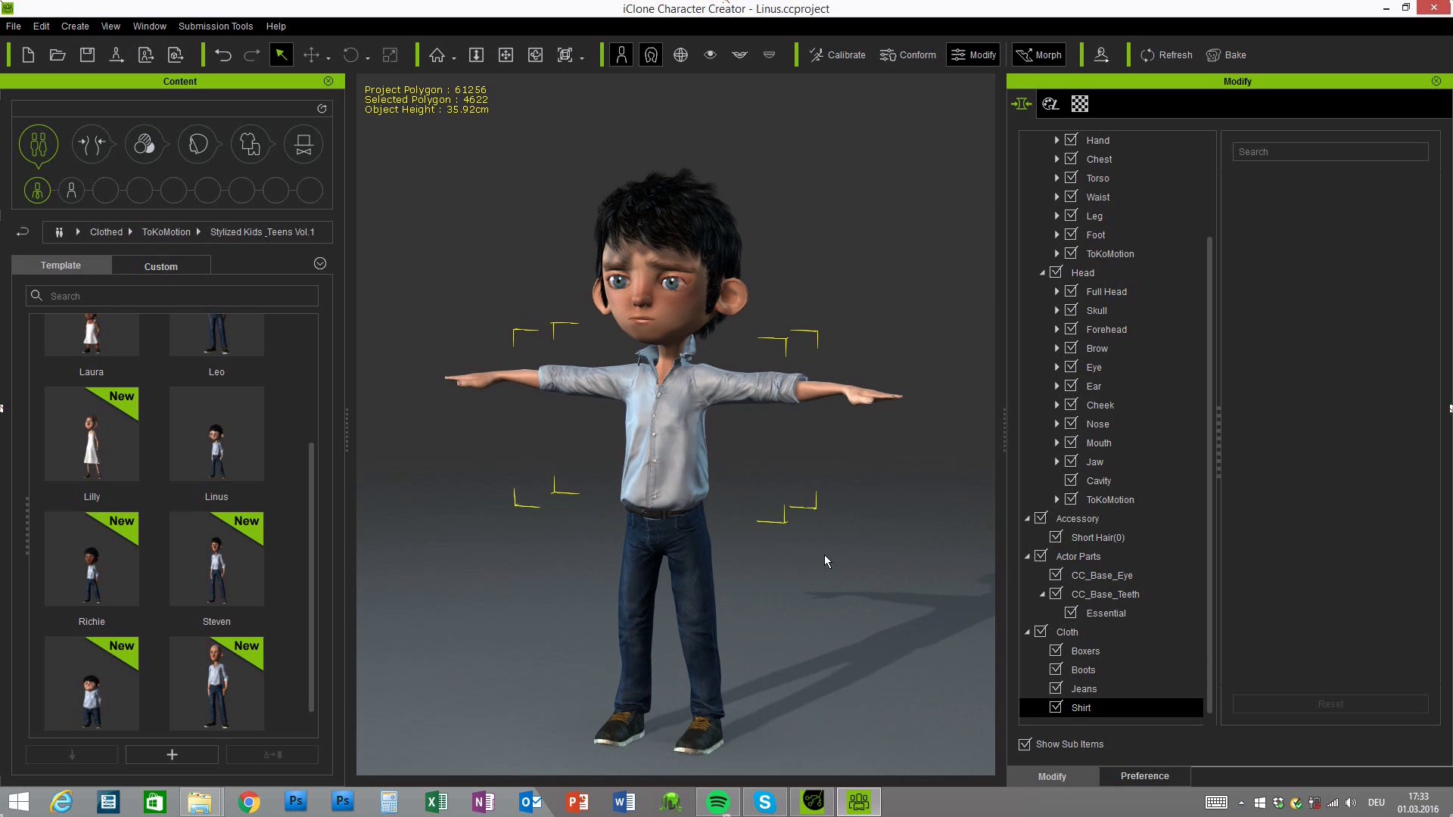
ctrl+click(1084, 687)
middle_drag(915, 356, 929, 421)
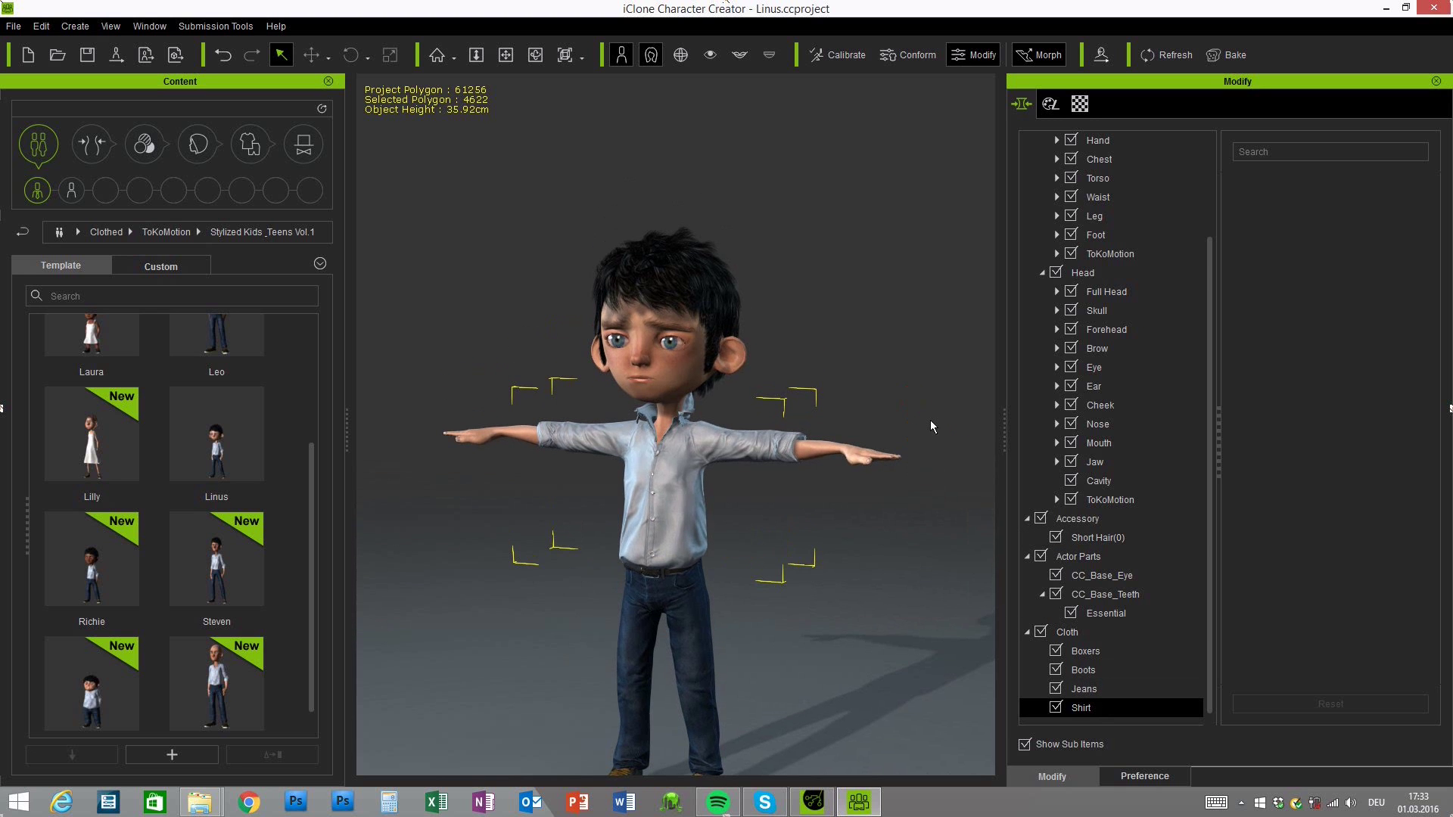
Show the Body > ToKoMotion > Stylized Kids & Teens morphs and test lower and higher Linus values
click(1059, 254)
click(1133, 328)
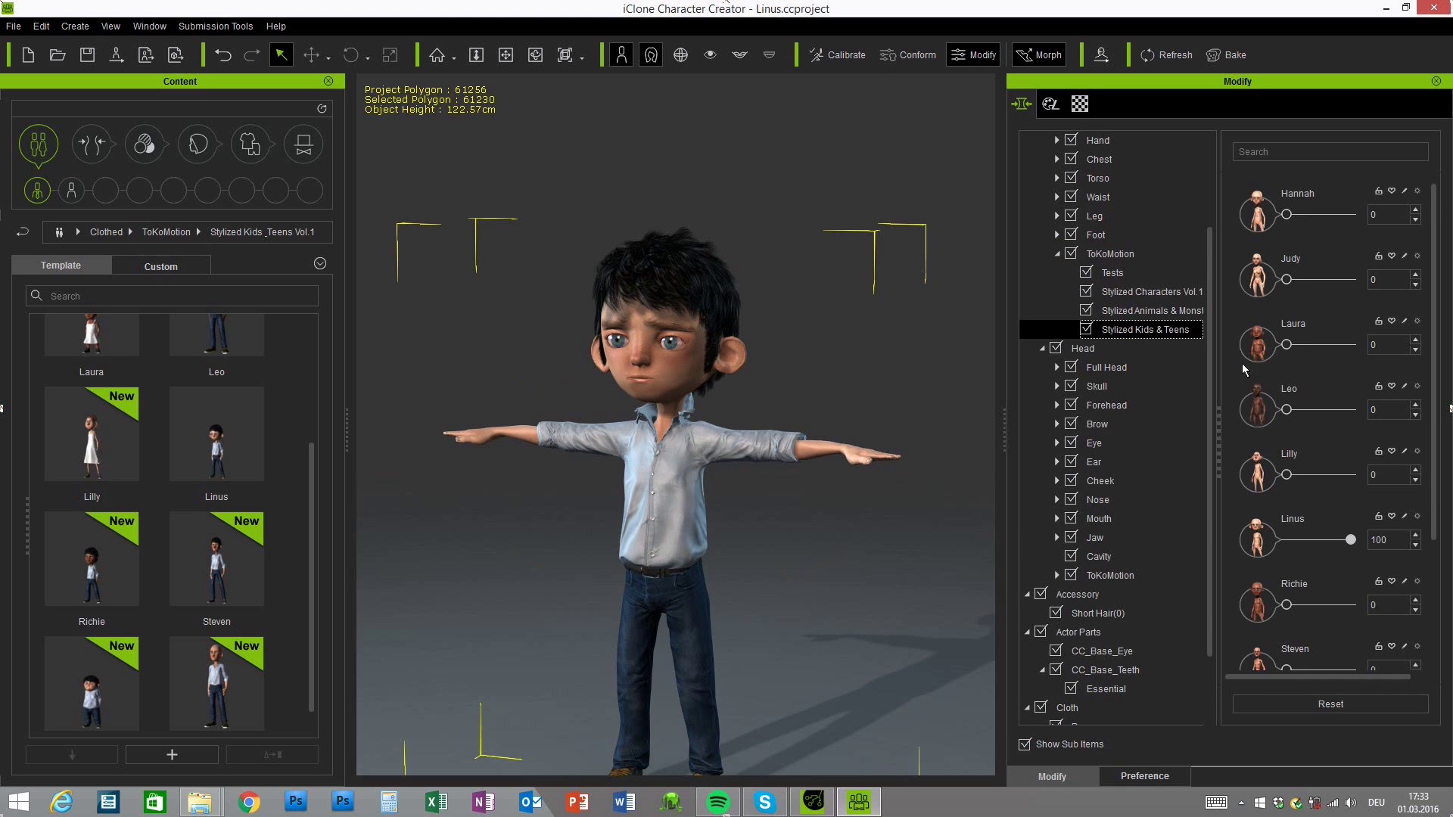
scroll(1412, 318, down, 4)
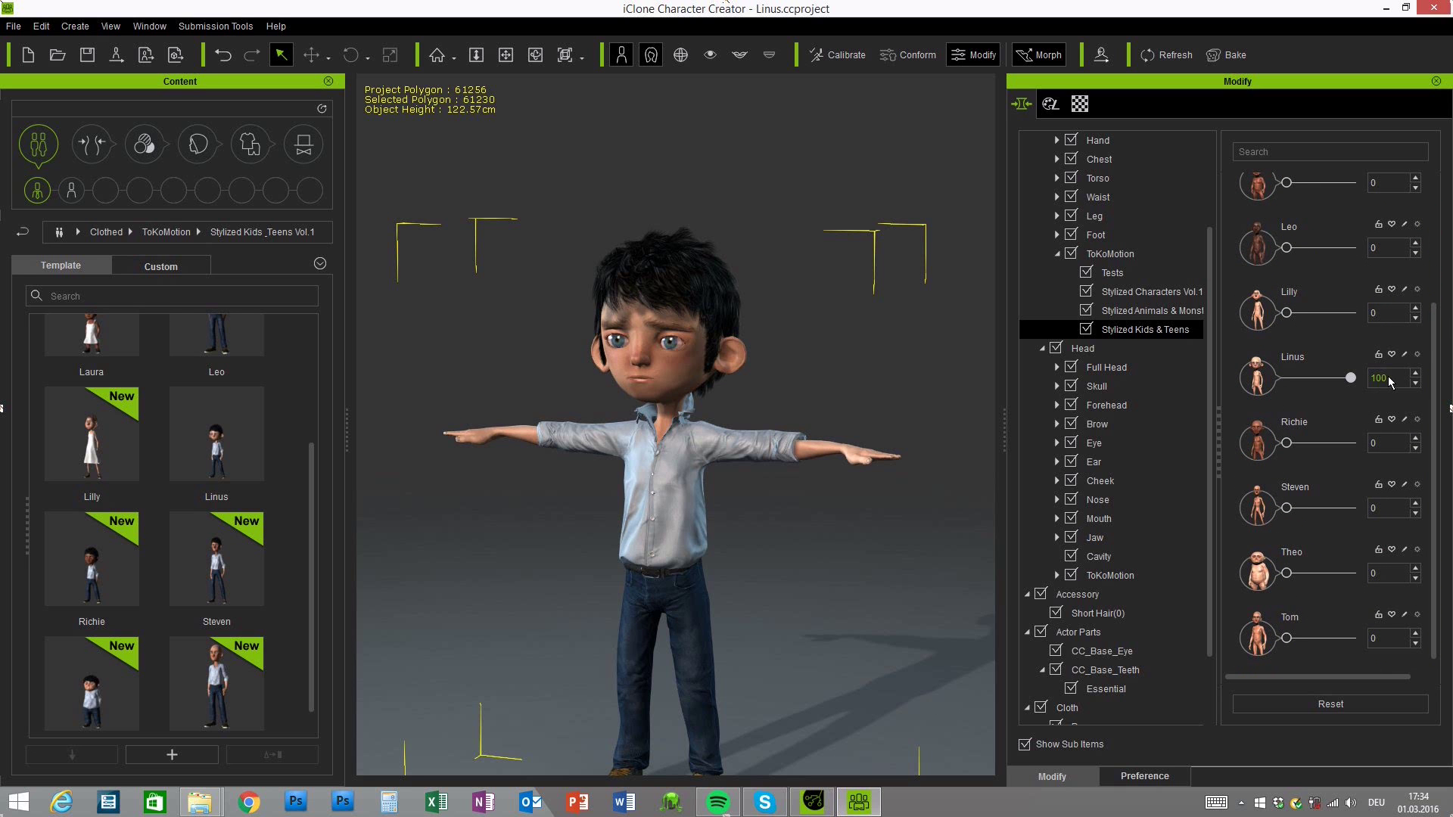
drag(1351, 378, 1293, 378)
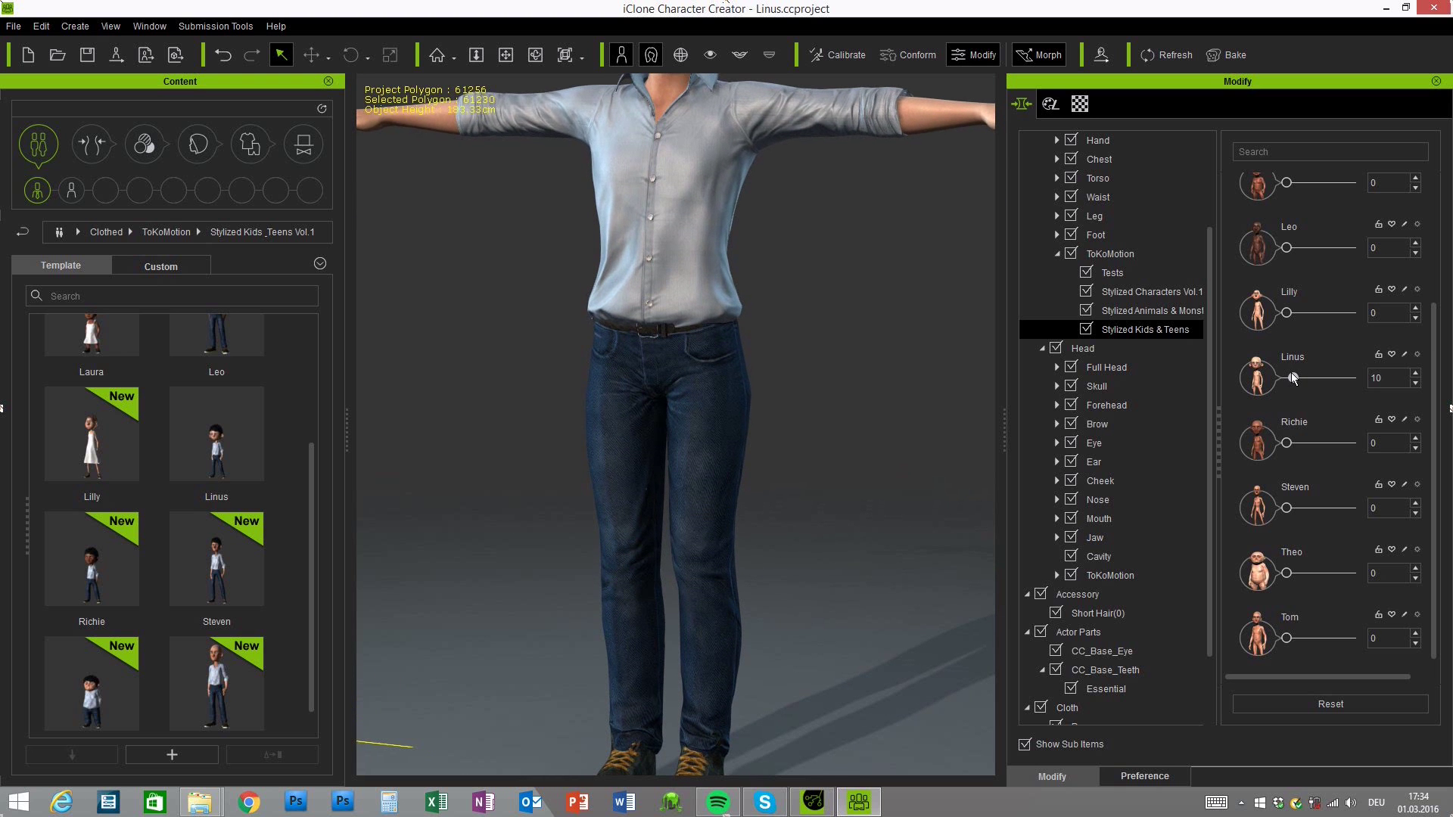
scroll(971, 353, down, 5)
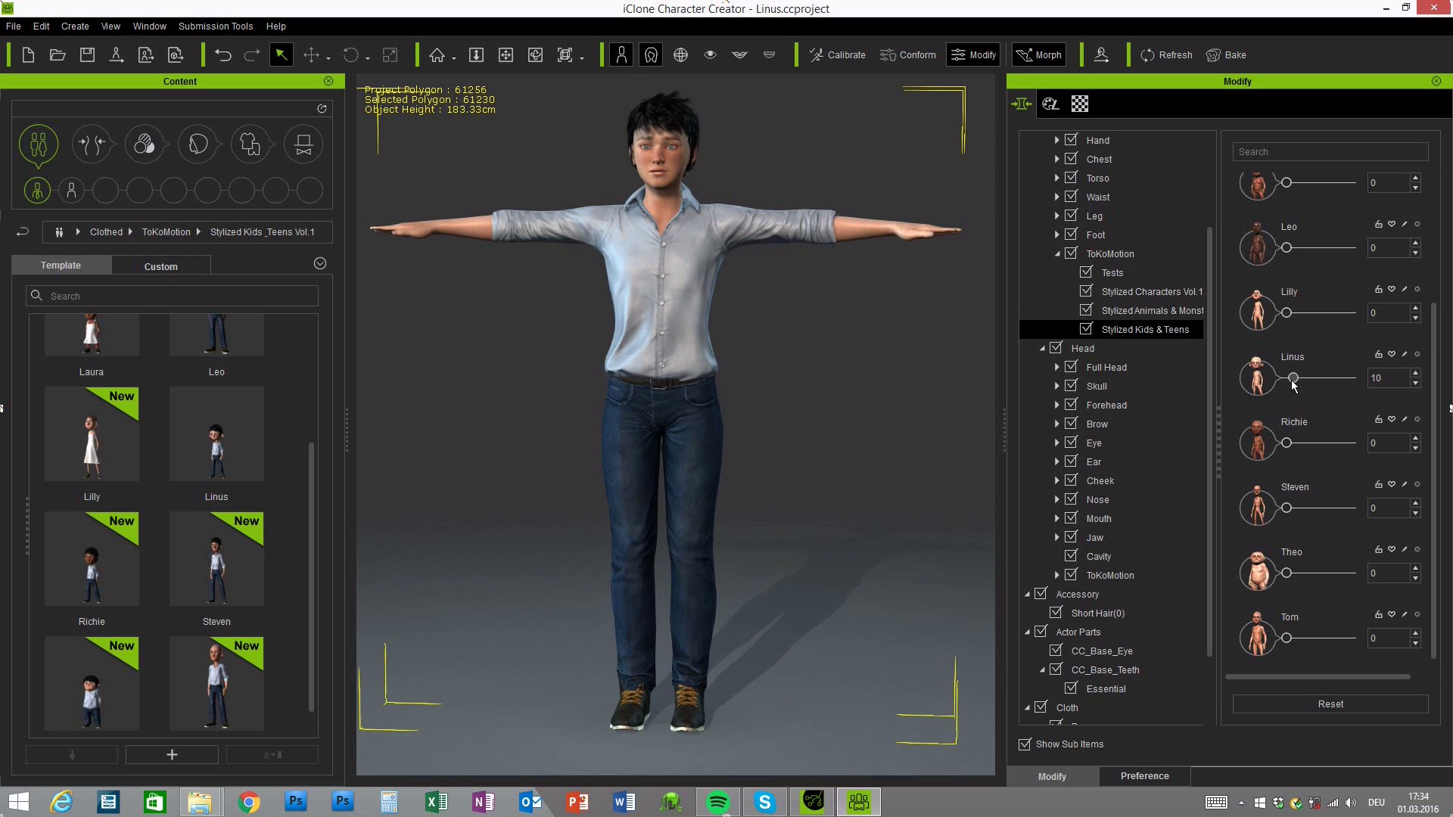
drag(1294, 383, 1314, 385)
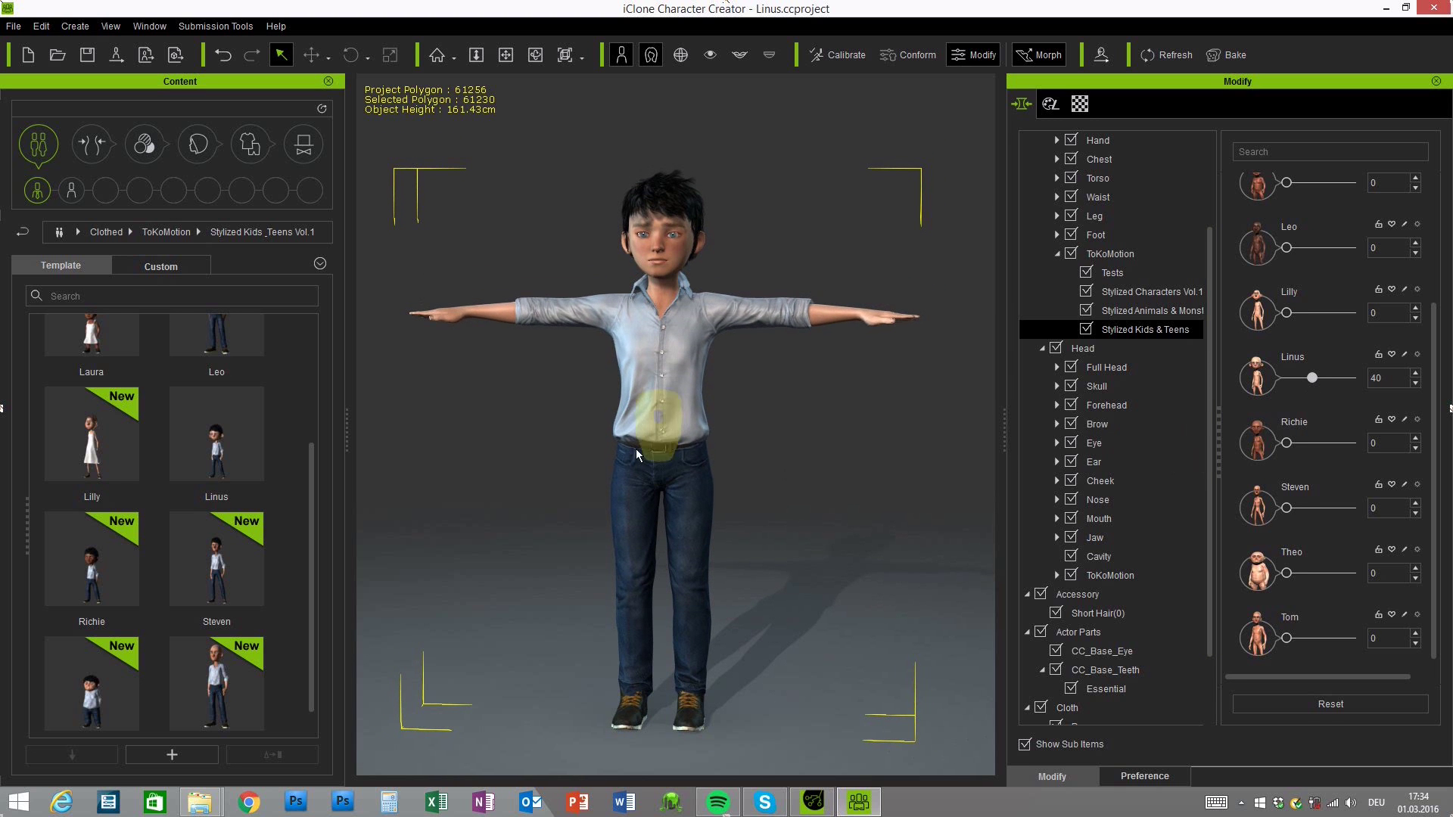
Raise the Linus morph further, then return it to 100 (122.57 cm tall)
right_drag(636, 449, 828, 442)
scroll(828, 442, up, 6)
right_drag(543, 479, 624, 501)
scroll(598, 483, down, 3)
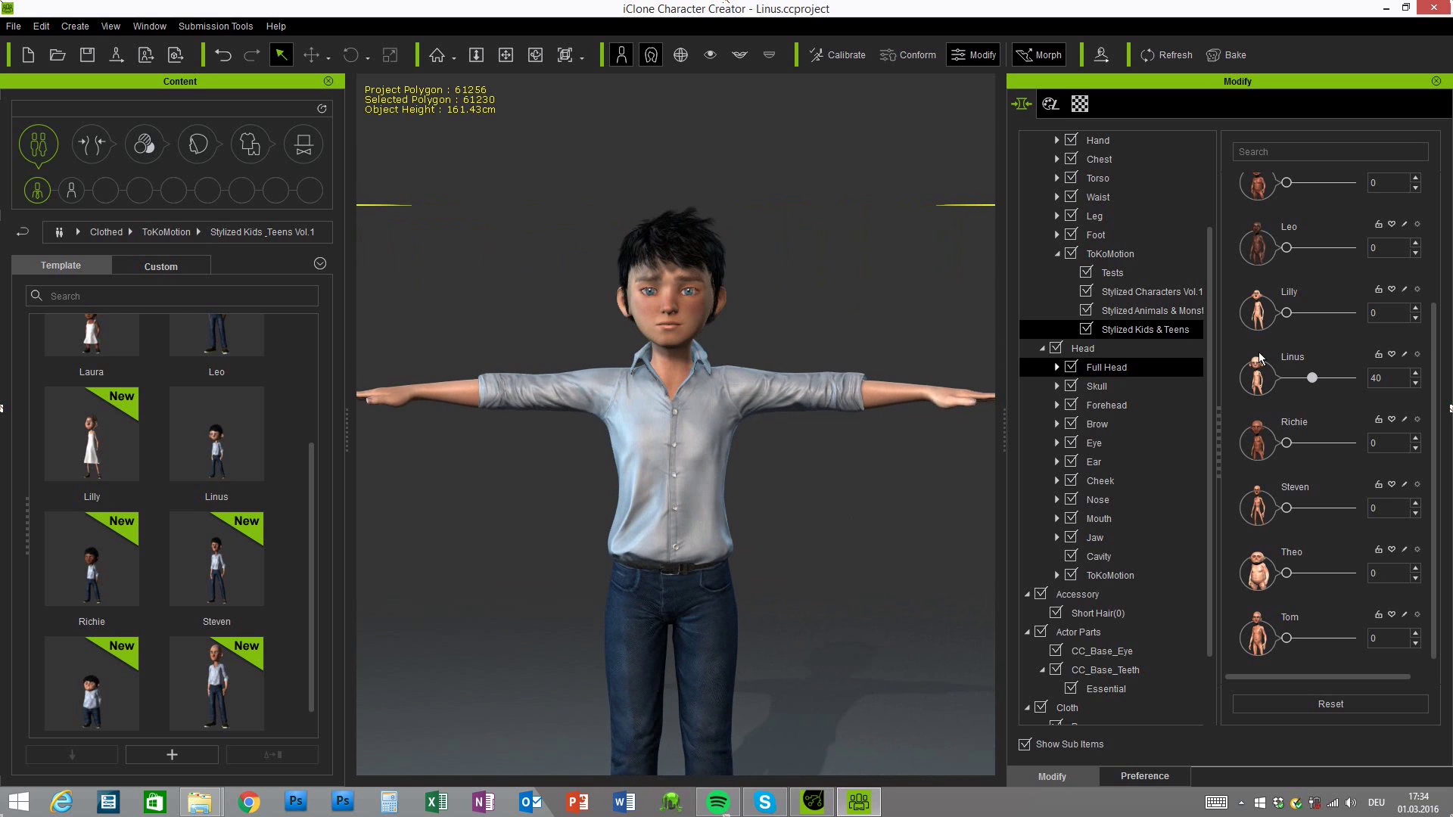
drag(1311, 378, 1332, 390)
middle_drag(880, 570, 872, 420)
right_drag(825, 477, 779, 469)
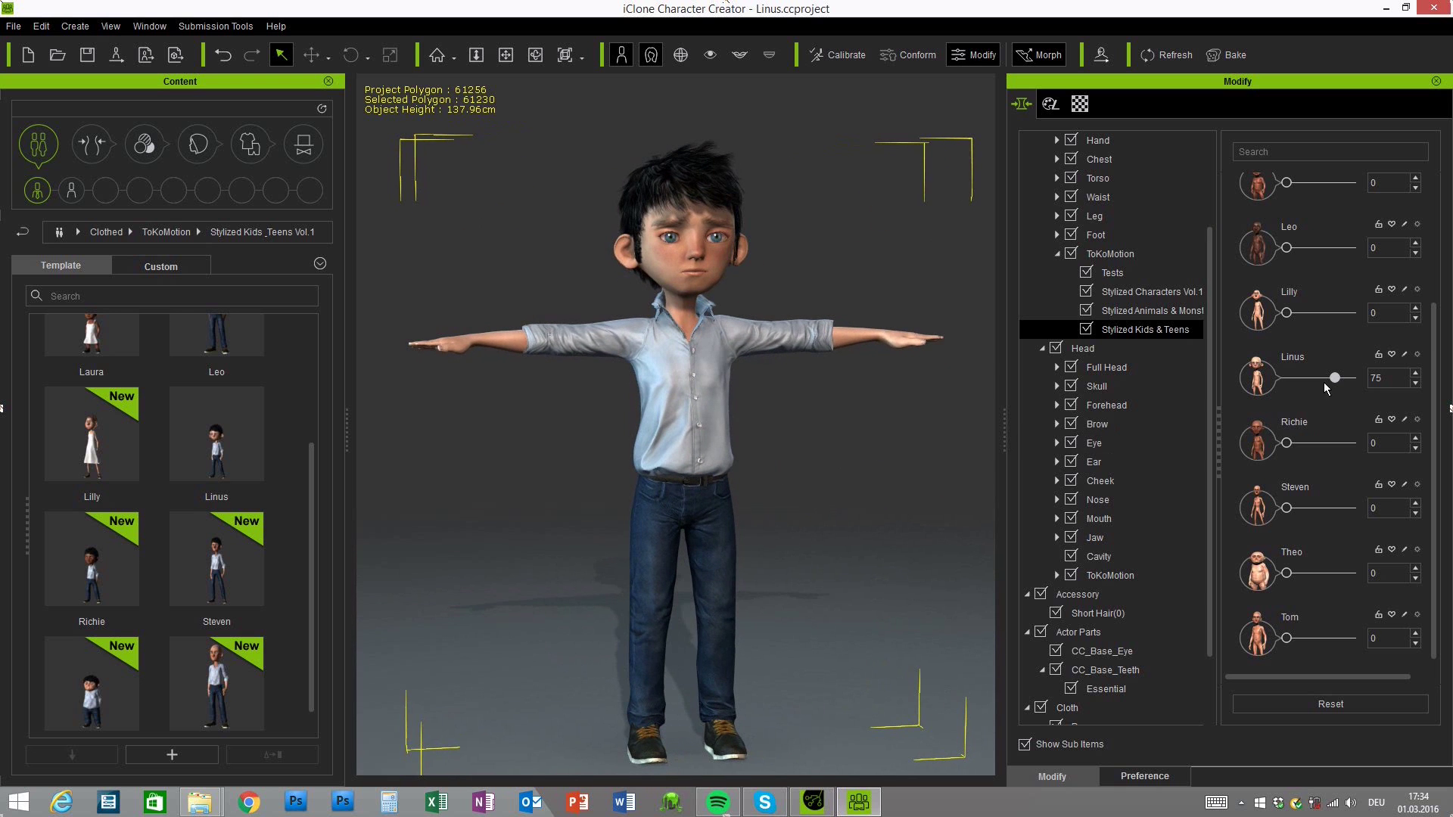
drag(1334, 378, 1371, 384)
right_drag(804, 489, 856, 502)
Lower the Linus morph to 35, making him about 164.95 cm, and inspect face and profiles
right_drag(790, 465, 827, 459)
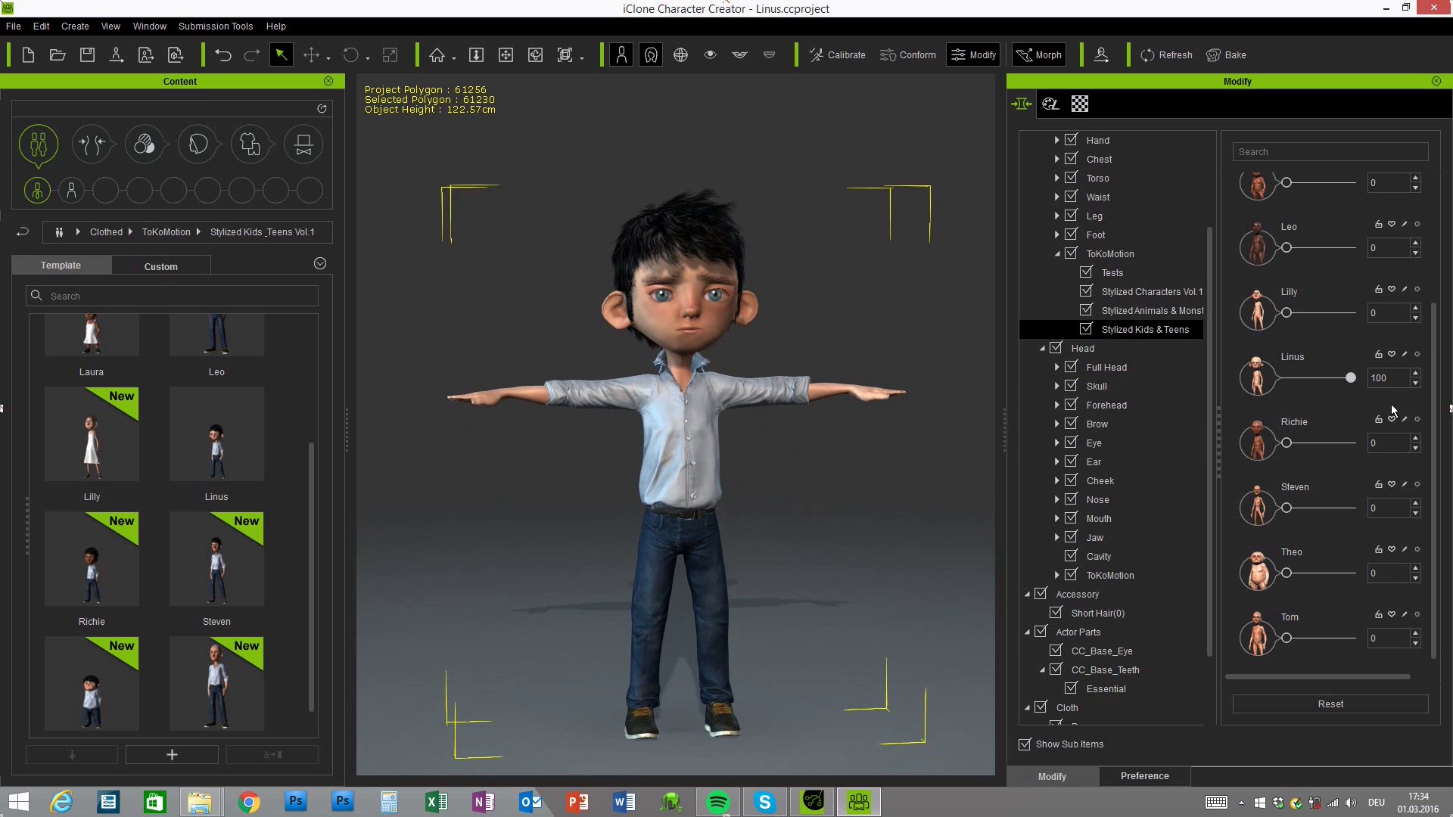
drag(1354, 381, 1314, 390)
scroll(811, 415, up, 5)
scroll(875, 262, up, 6)
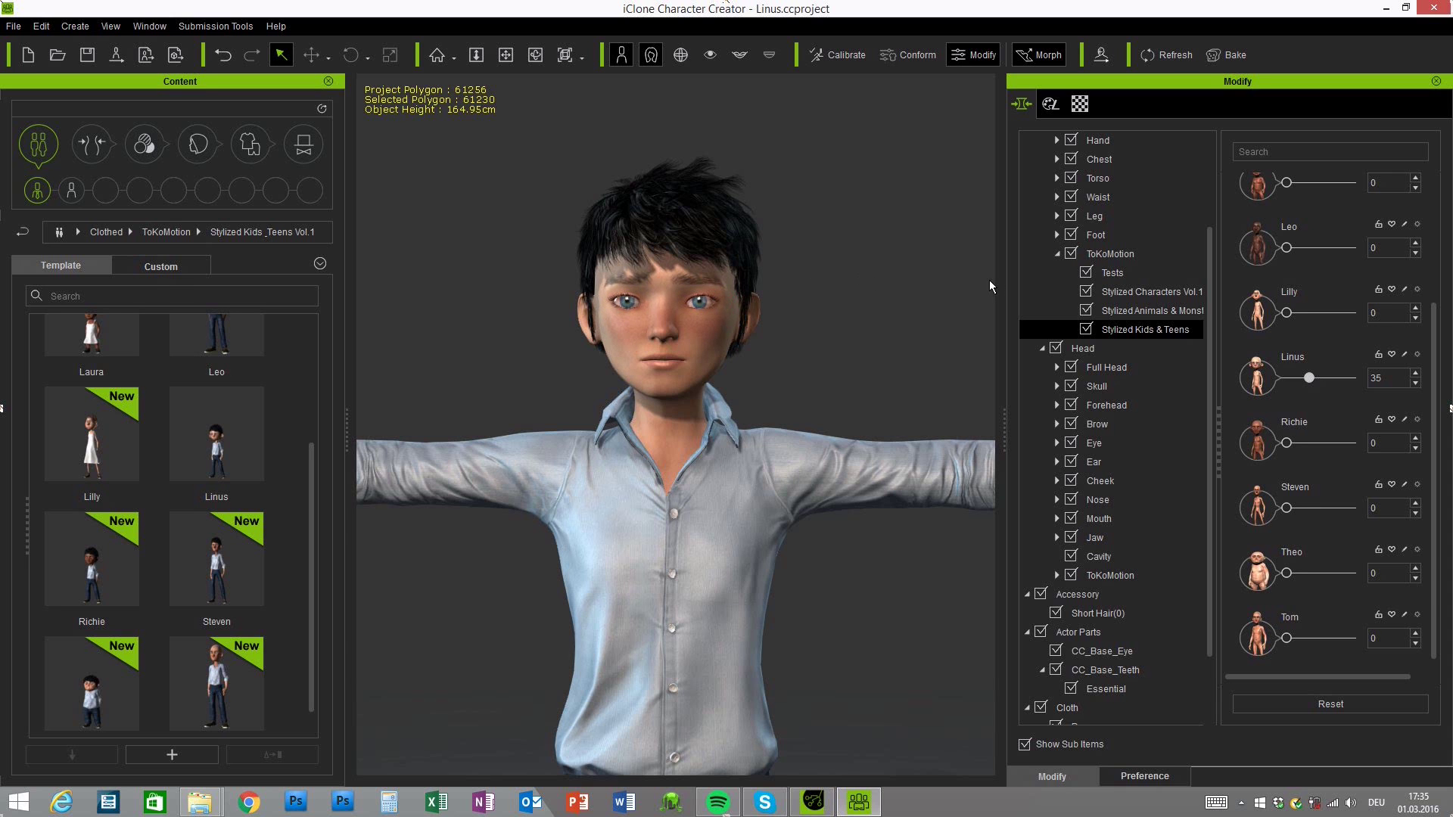
middle_drag(883, 317, 852, 352)
drag(853, 351, 623, 335)
click(606, 330)
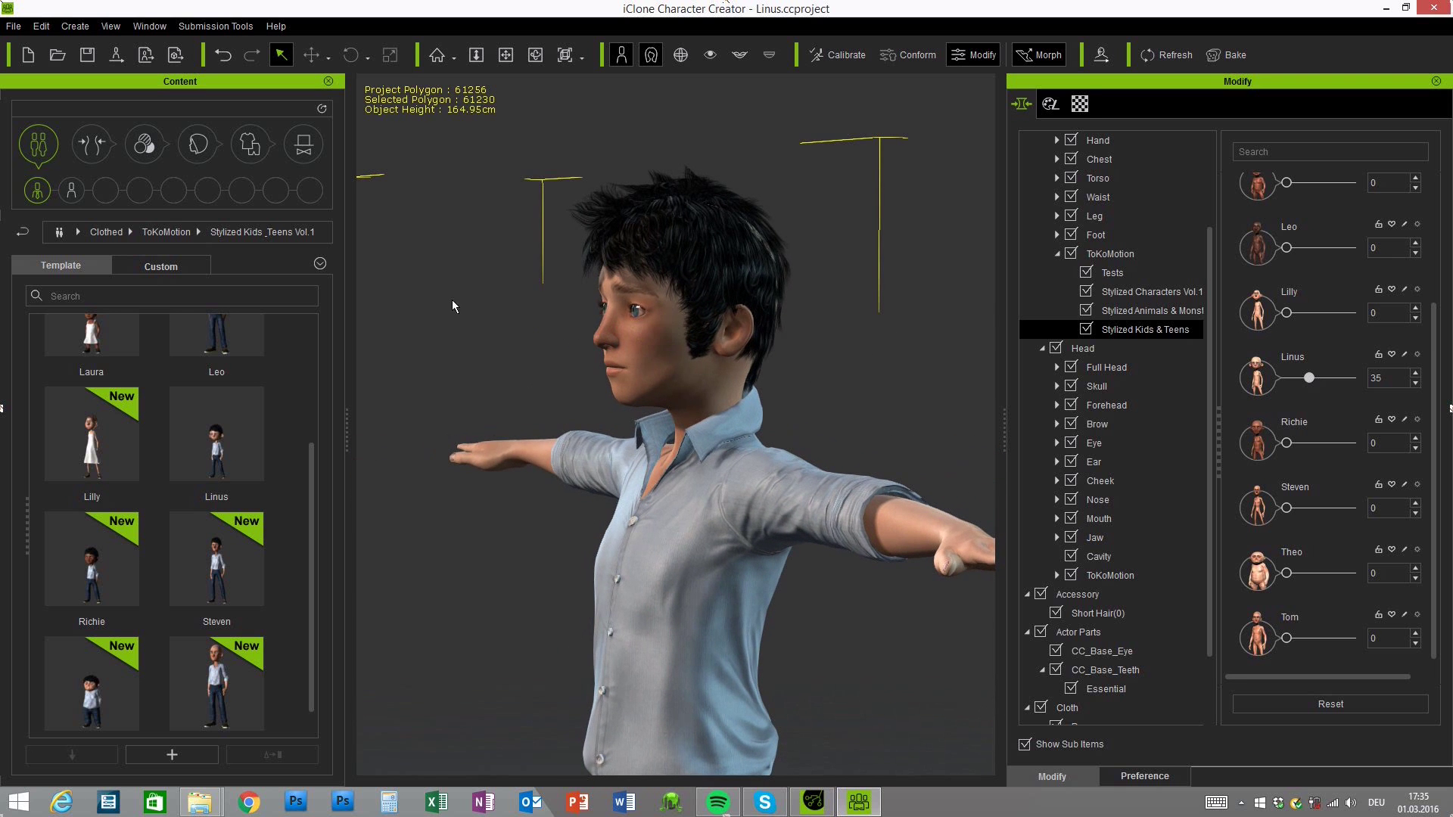
right_drag(511, 357, 760, 399)
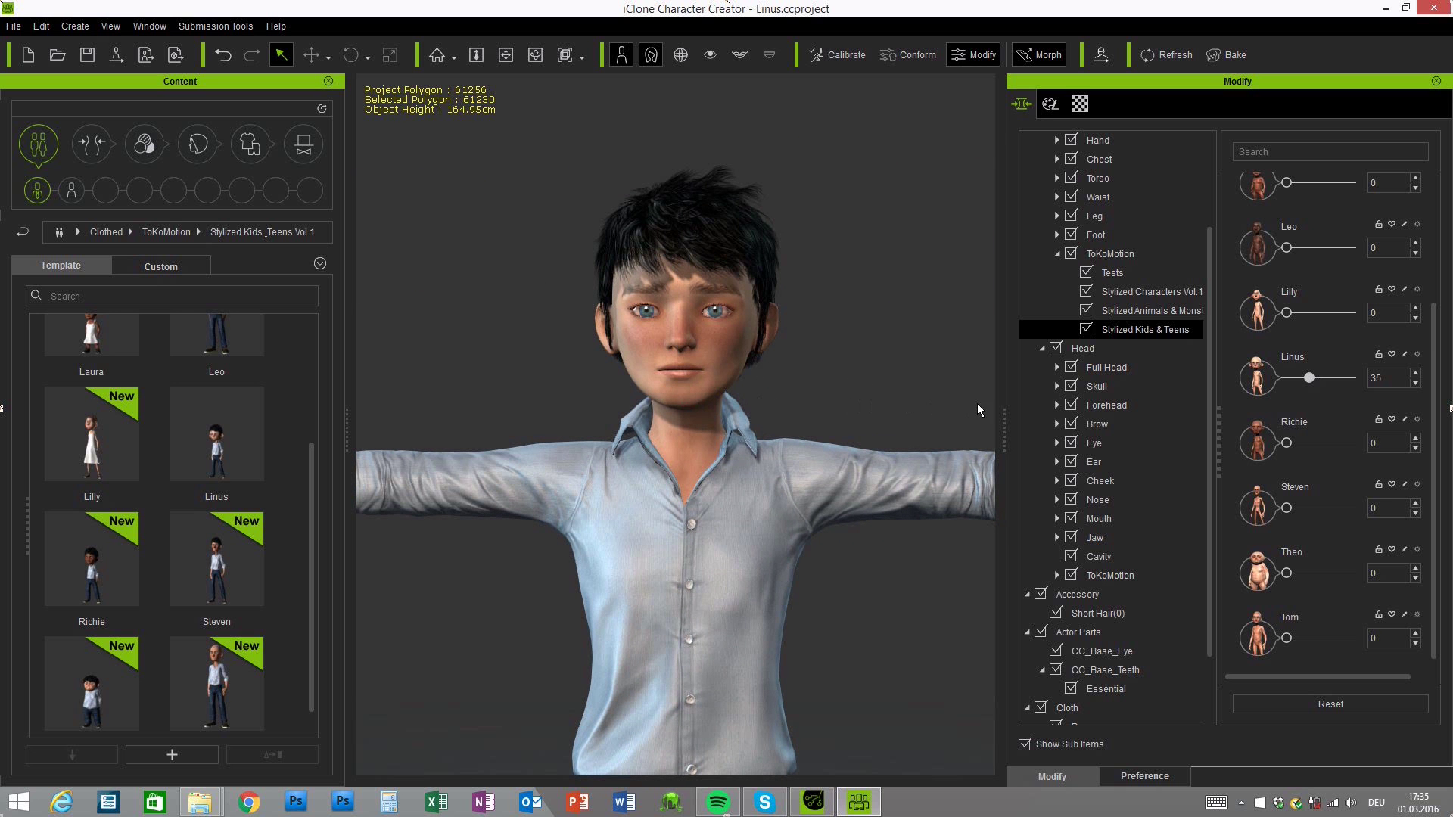
right_drag(451, 292, 846, 398)
scroll(846, 398, down, 3)
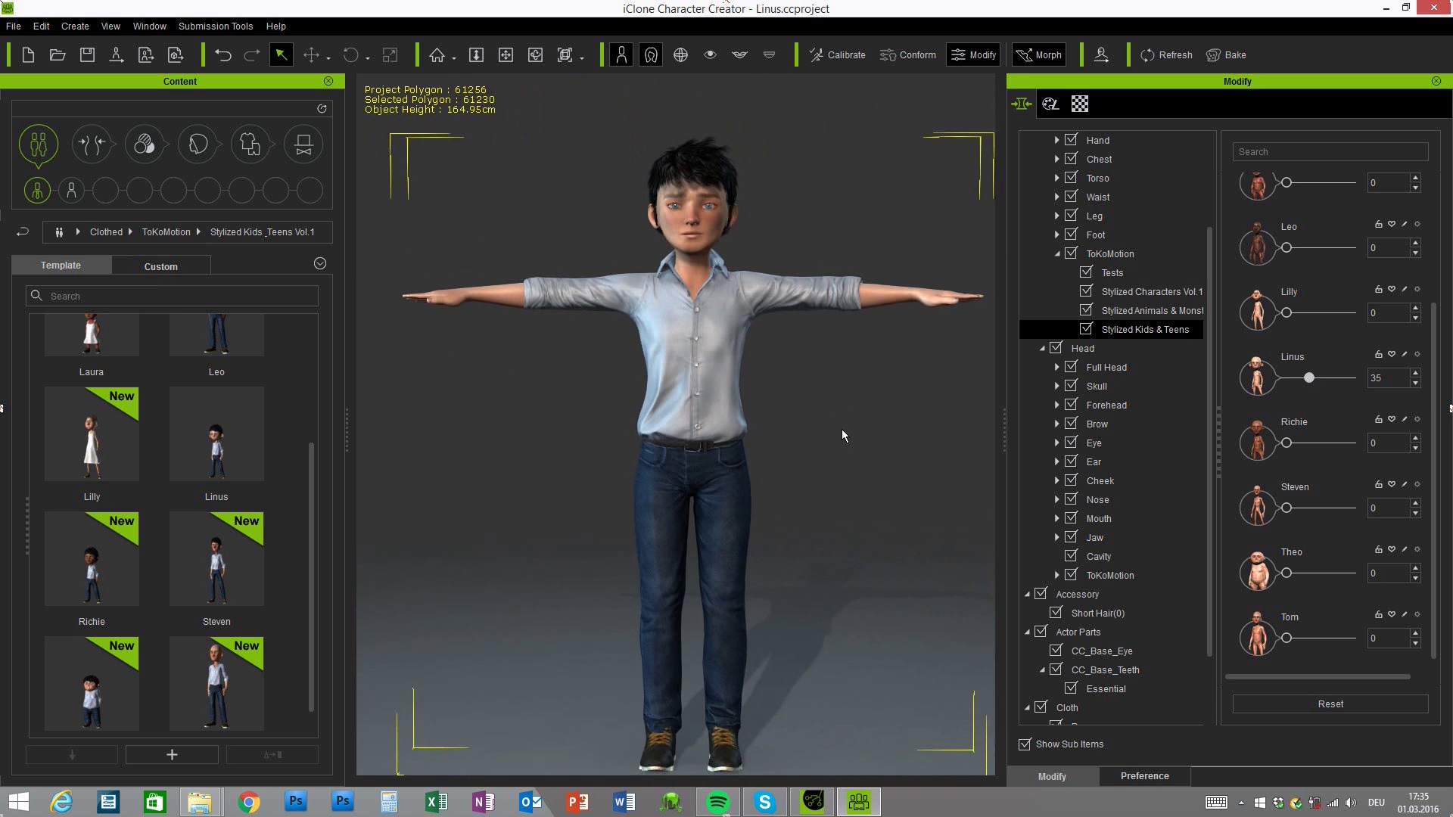
click(742, 475)
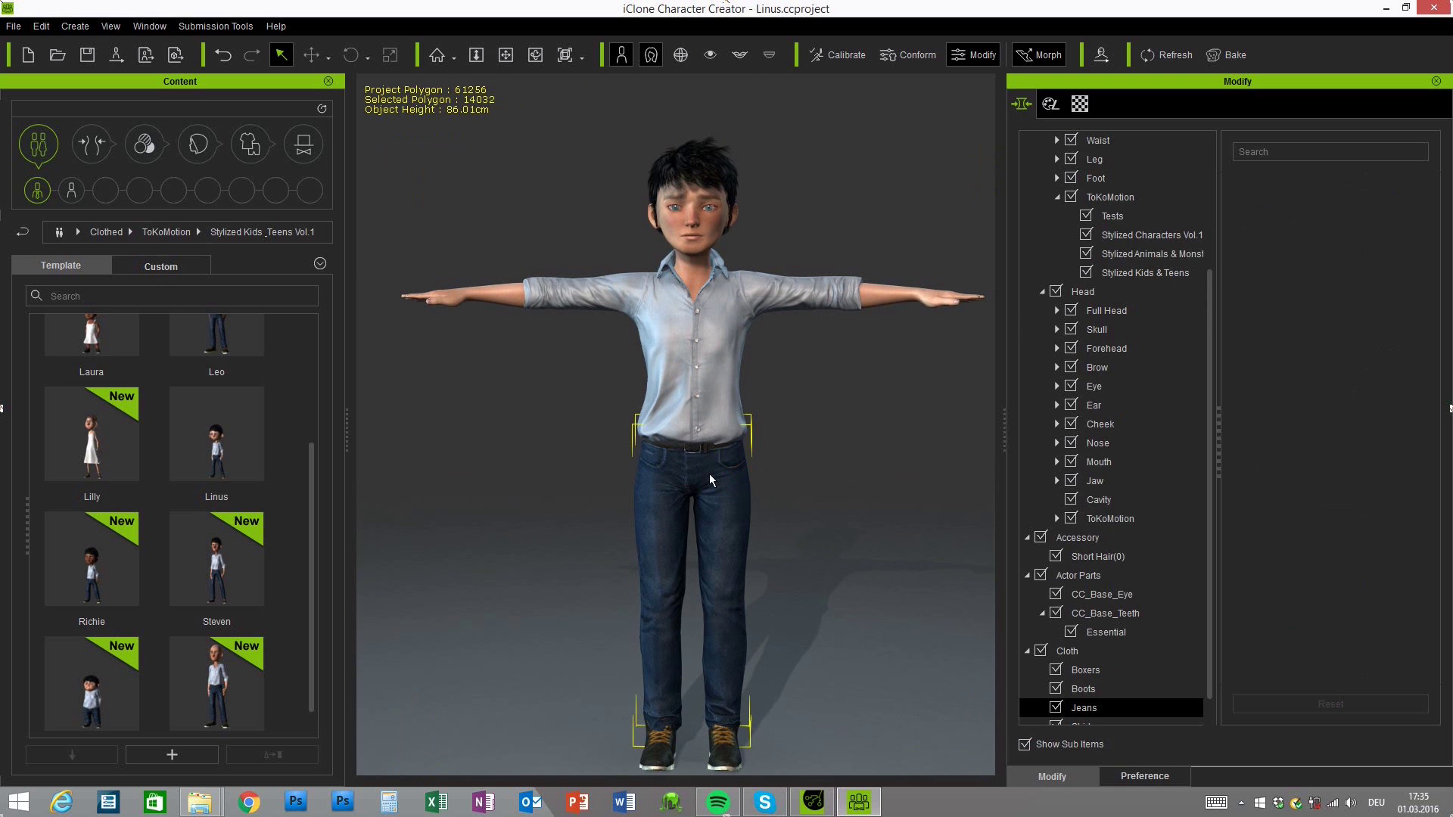
right_drag(584, 454, 483, 415)
mouse_move(854, 438)
right_down()
mouse_move(615, 416)
mouse_move(543, 394)
mouse_move(878, 444)
mouse_move(865, 462)
mouse_move(861, 439)
right_up()
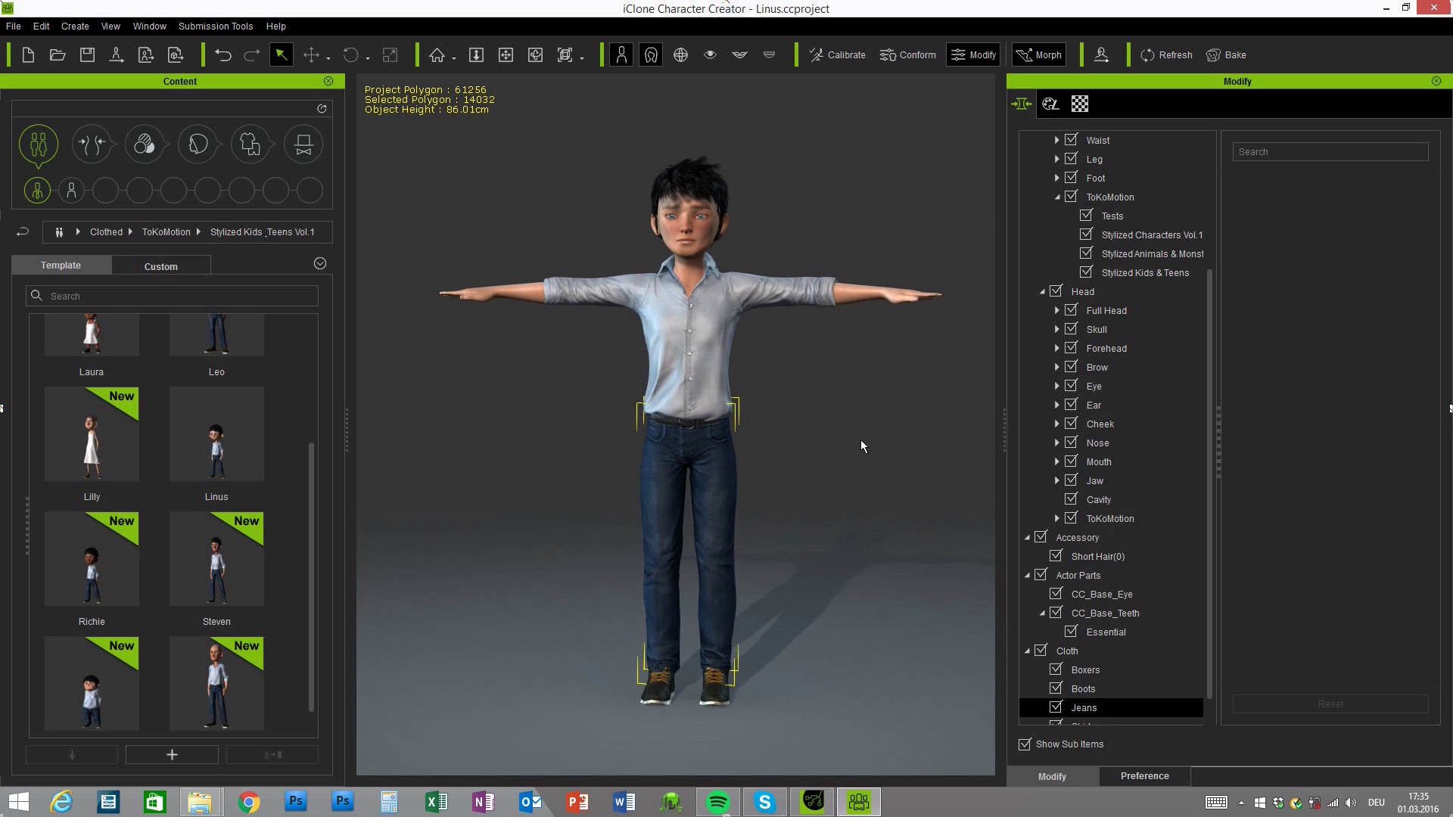
drag(310, 488, 314, 347)
double_click(89, 477)
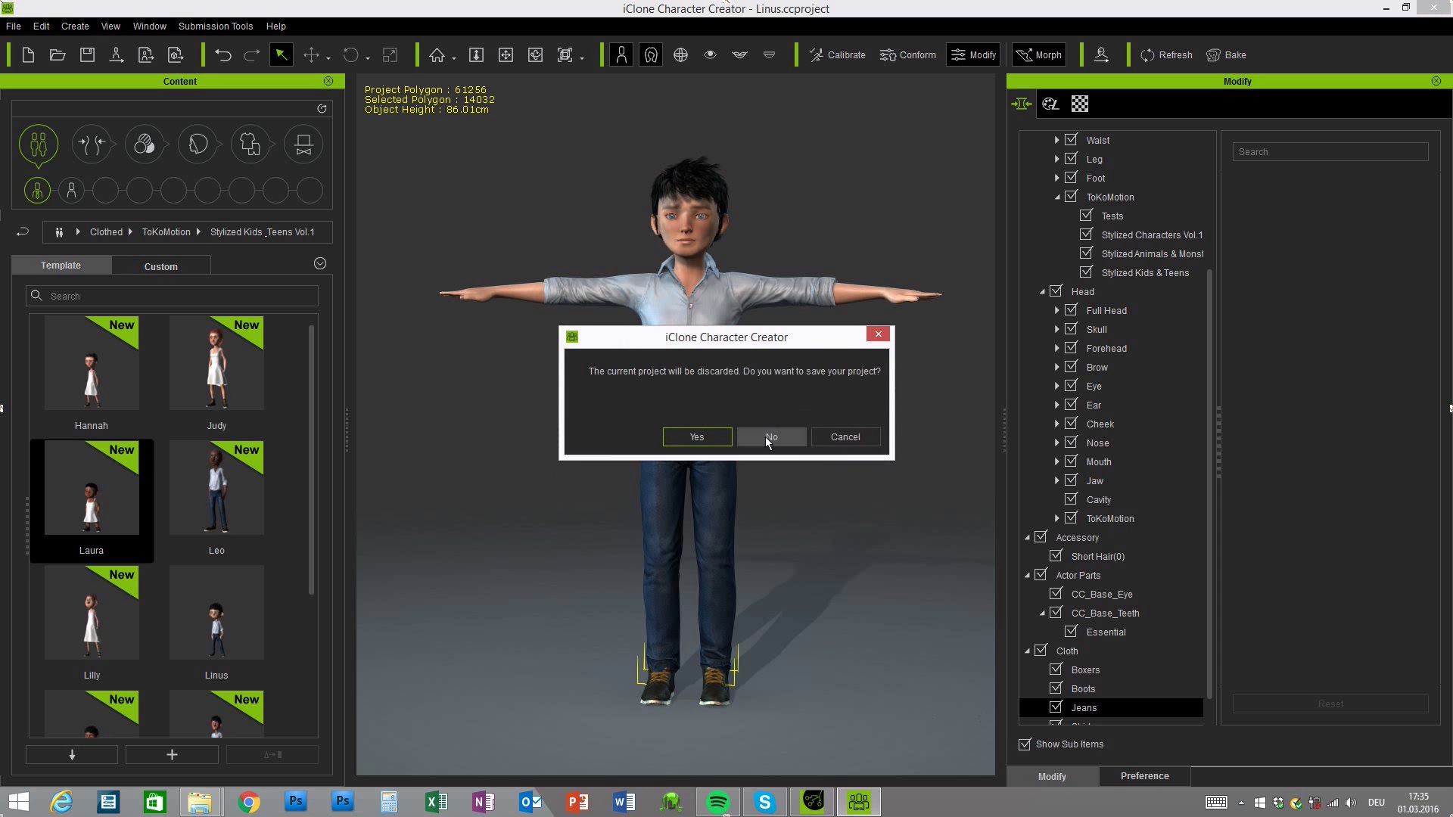
click(766, 437)
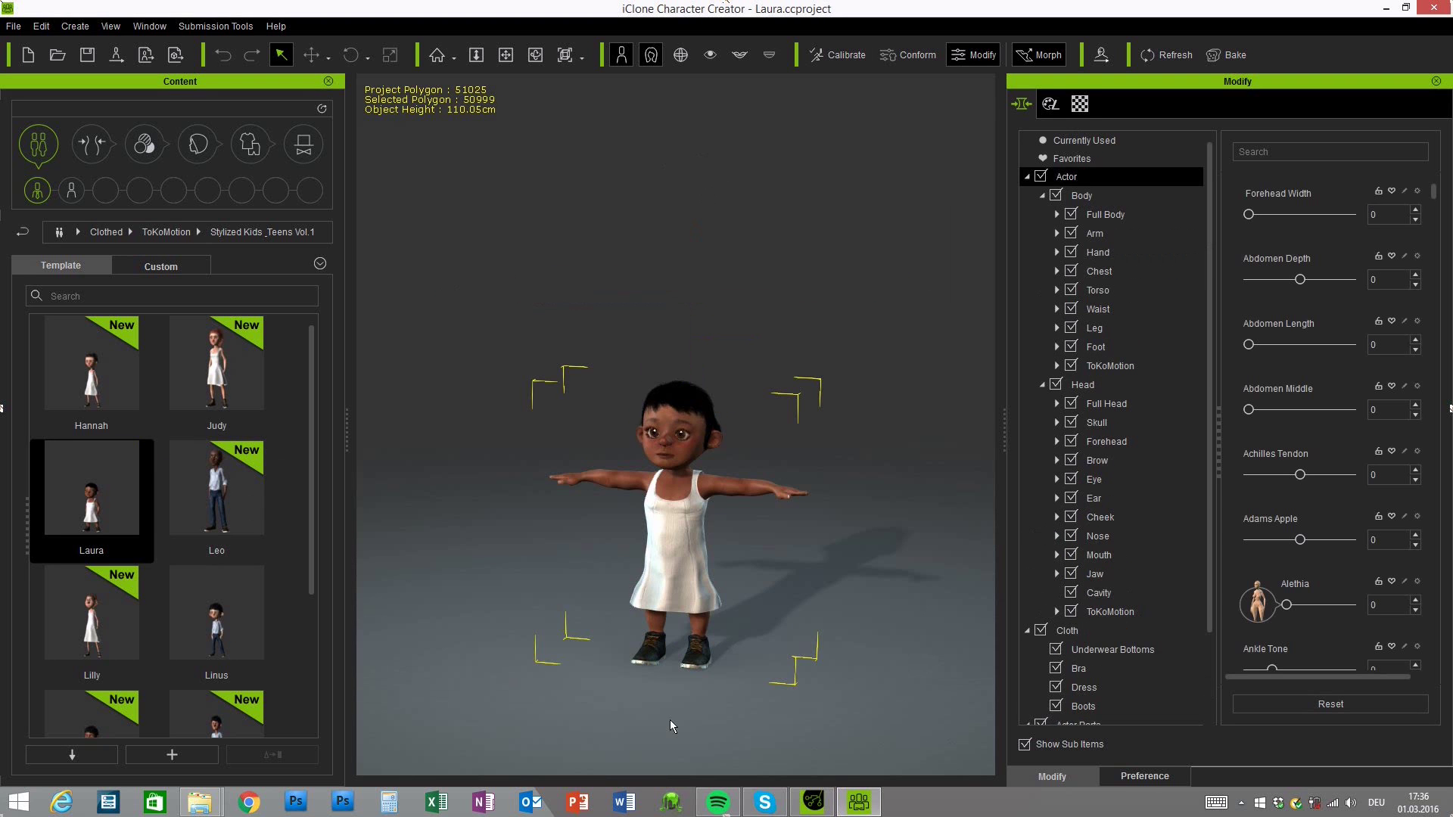
scroll(570, 661, up, 5)
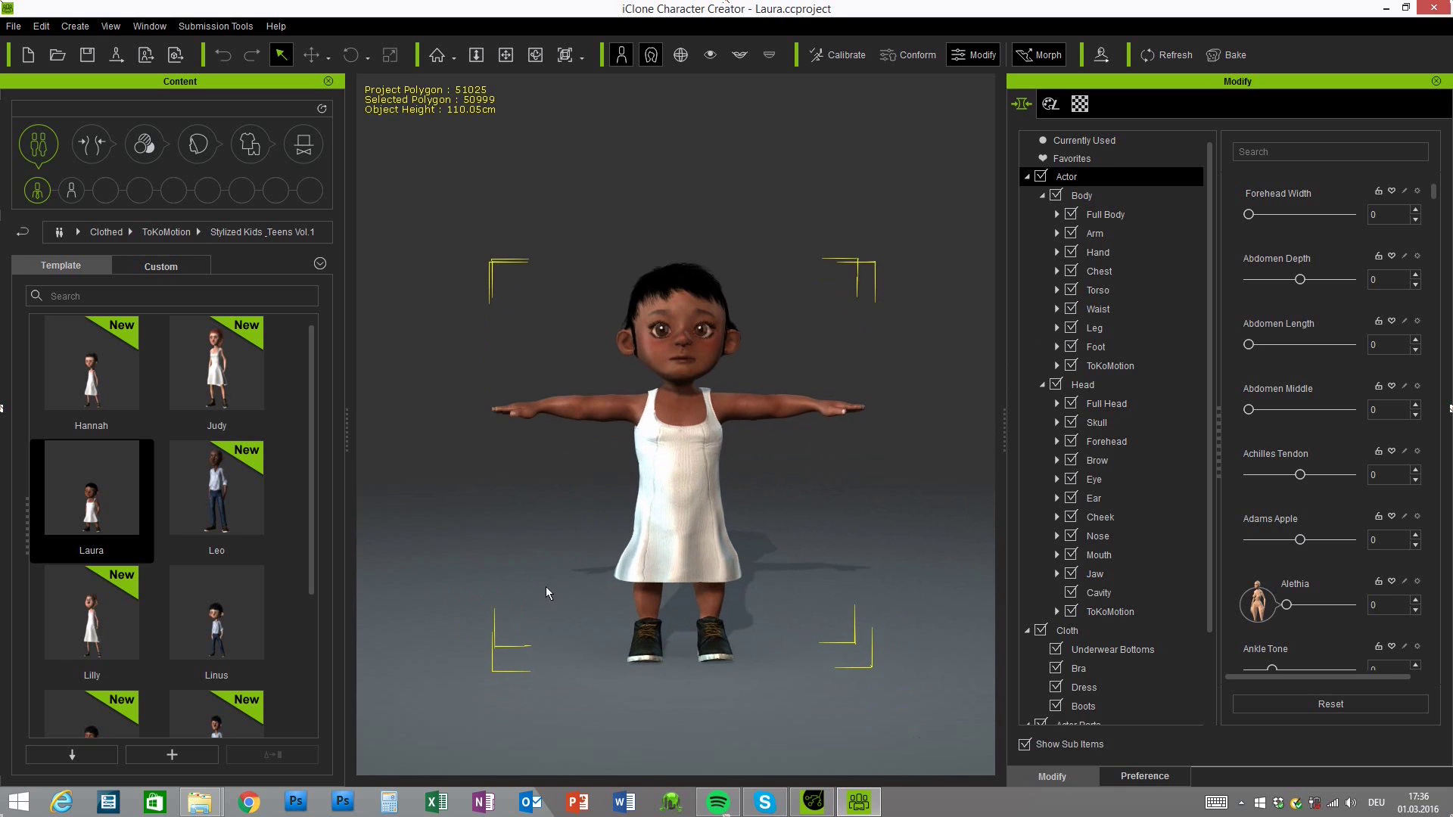
right_drag(861, 671, 610, 505)
right_drag(542, 564, 601, 539)
scroll(603, 533, up, 3)
right_drag(917, 568, 641, 533)
right_drag(507, 533, 798, 467)
scroll(721, 550, up, 3)
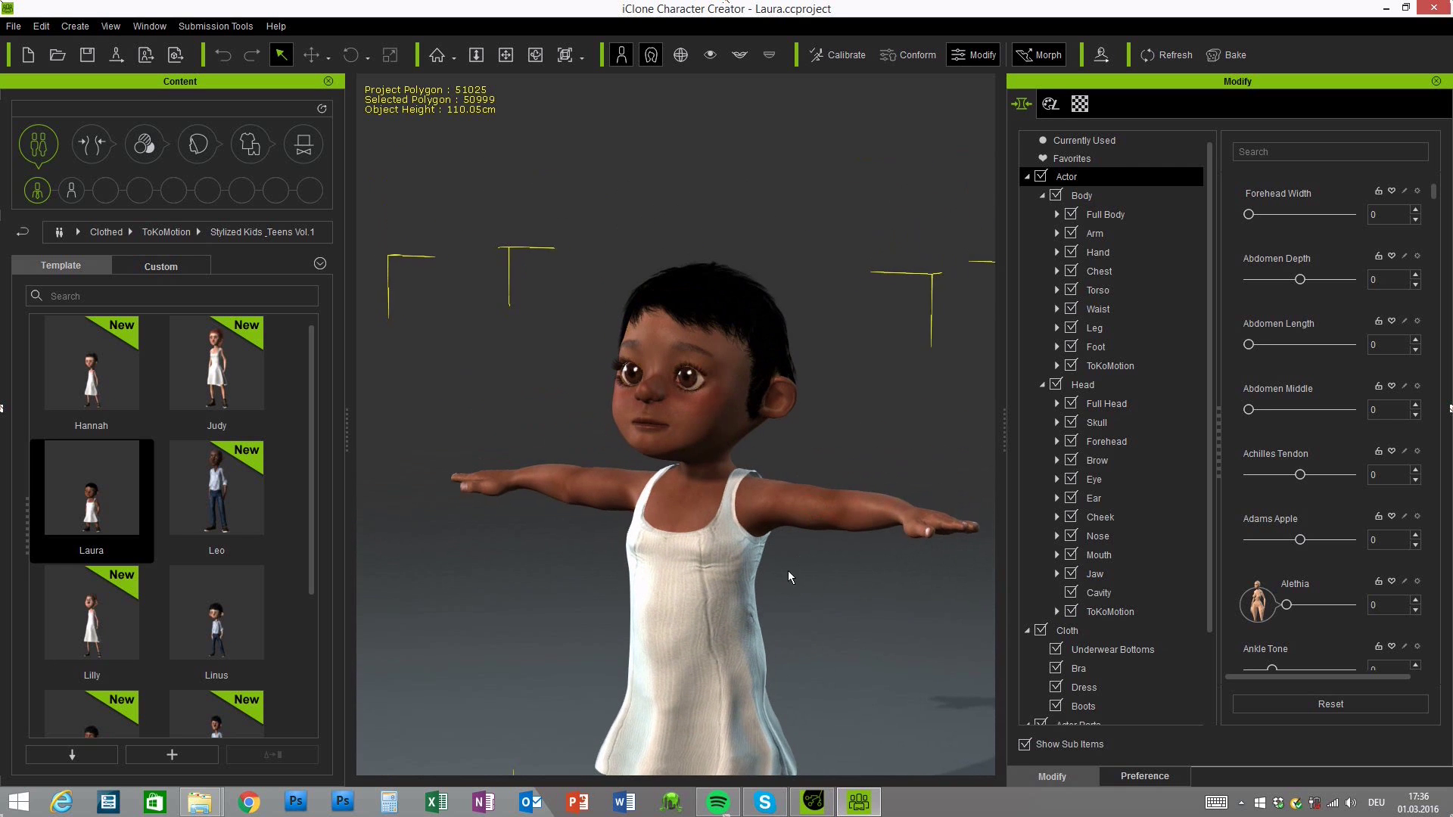
right_drag(728, 558, 650, 602)
right_drag(865, 618, 756, 625)
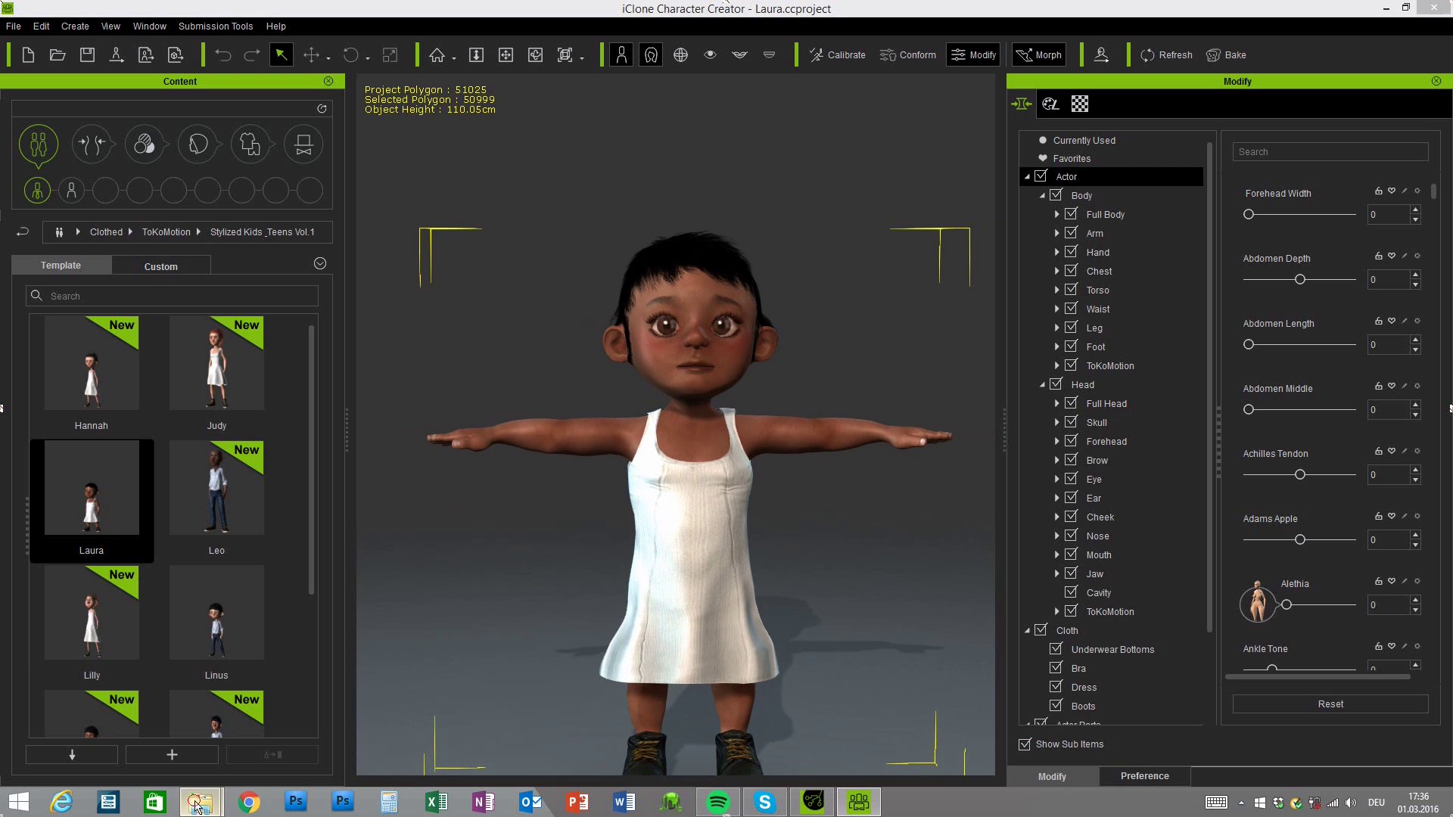
Open Little_Girl_01.png from the promo pictures folder in Photo Viewer, then return to Character Creator
mouse_move(201, 802)
click(254, 723)
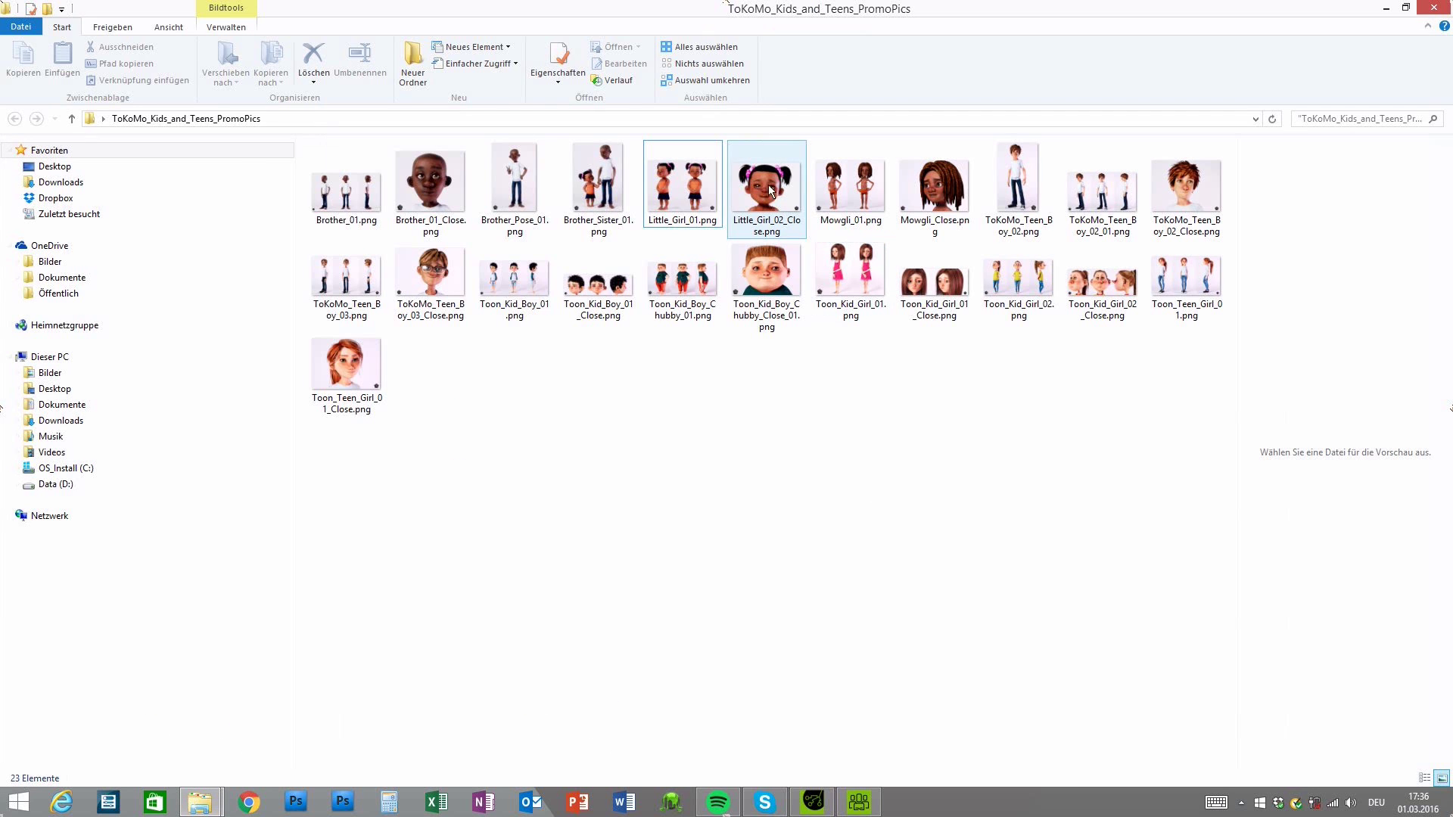
click(666, 187)
double_click(683, 190)
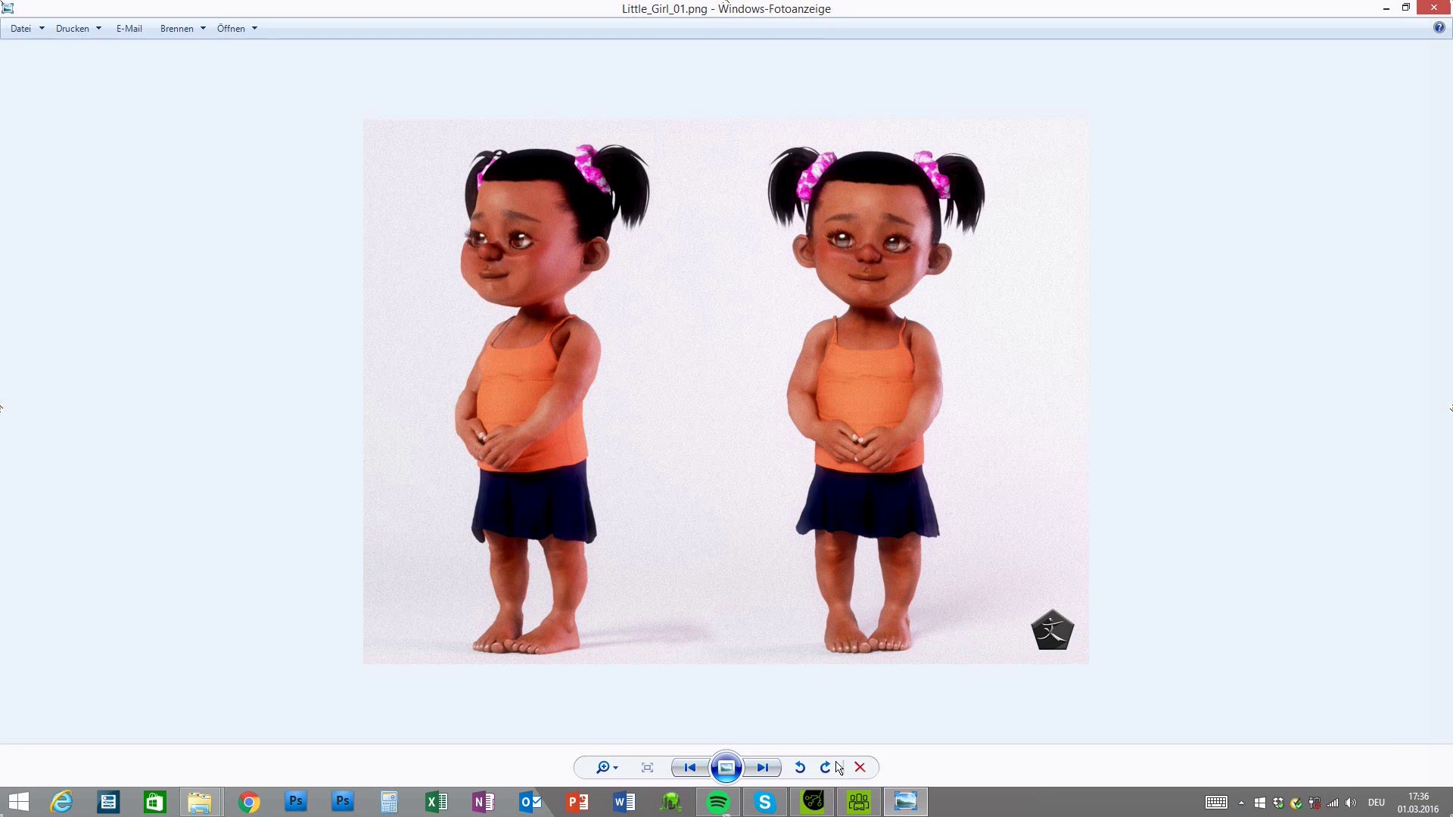
click(859, 803)
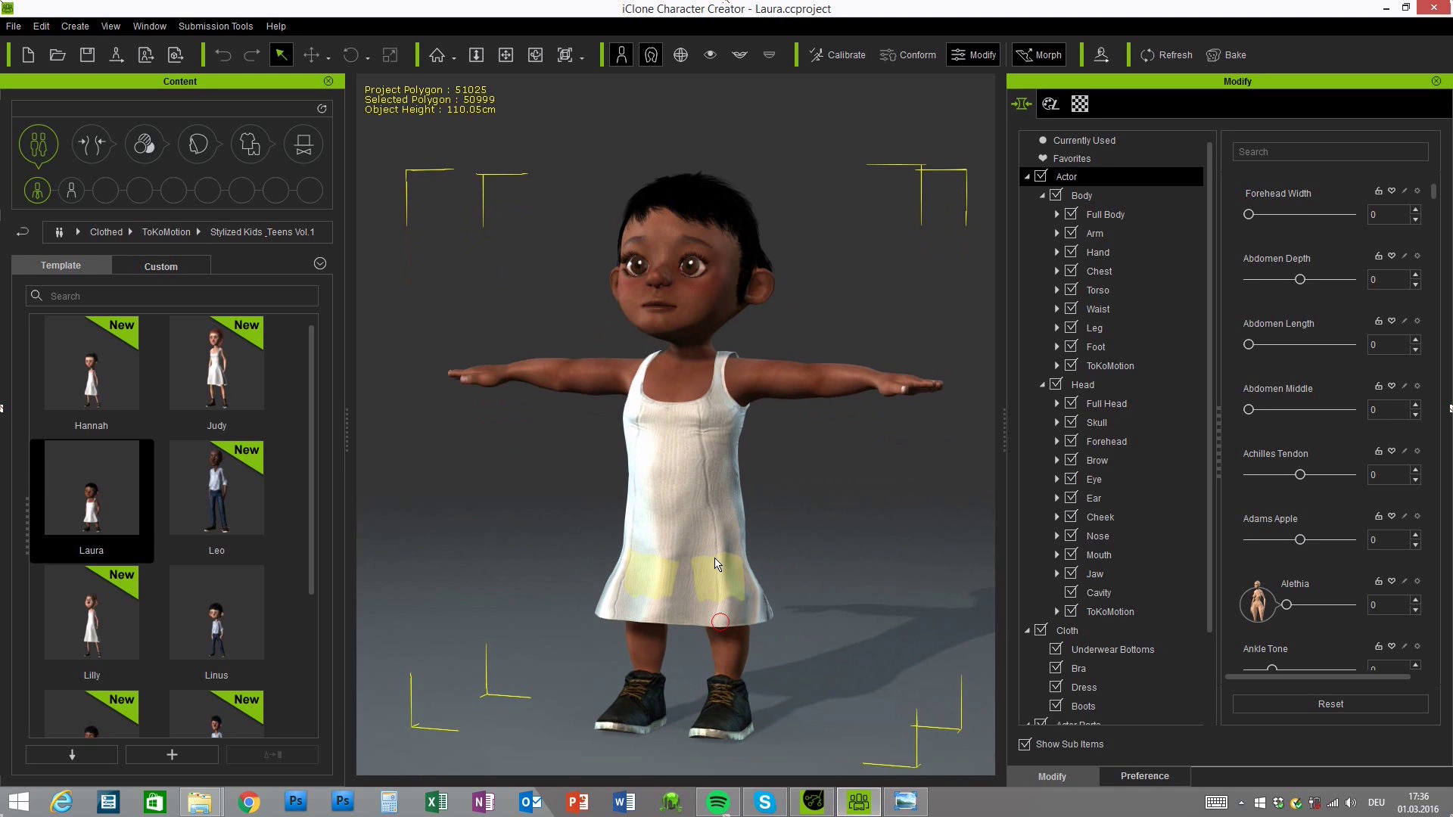
Delete Laura's Dress, Bra and Underwear Bottoms, leaving only the Boots
right_drag(716, 563, 714, 593)
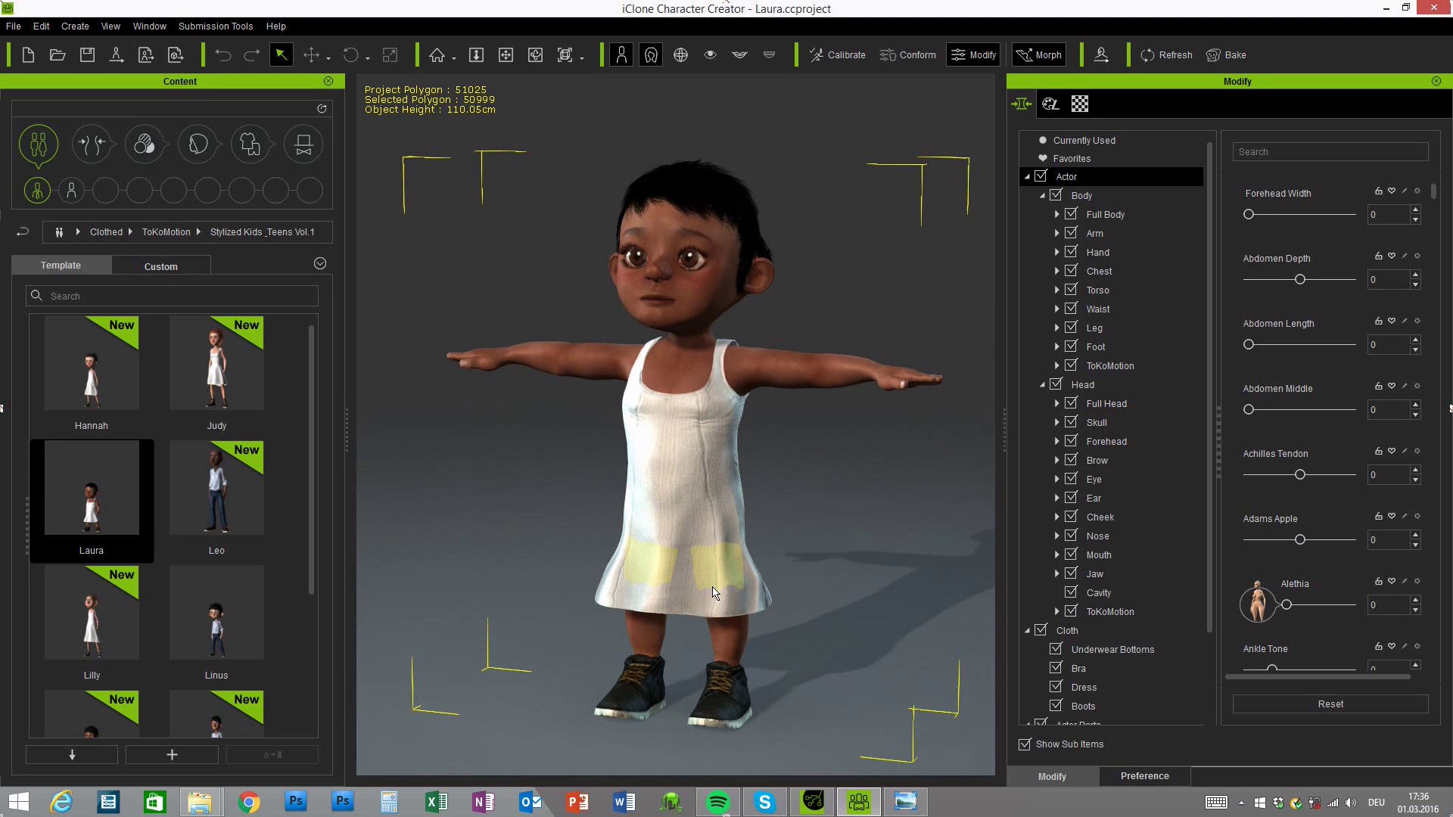
scroll(1101, 672, down, 2)
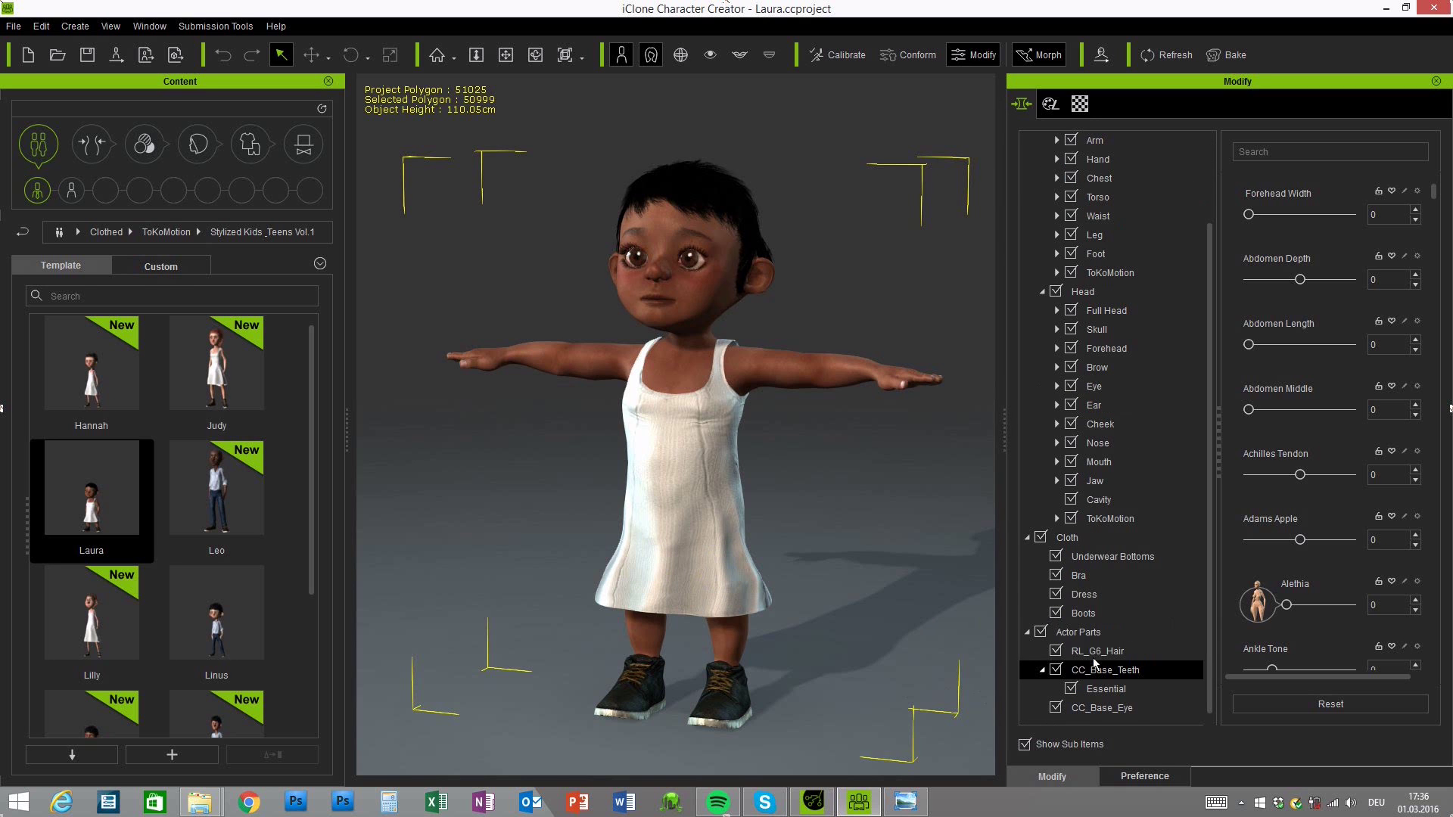
click(1088, 595)
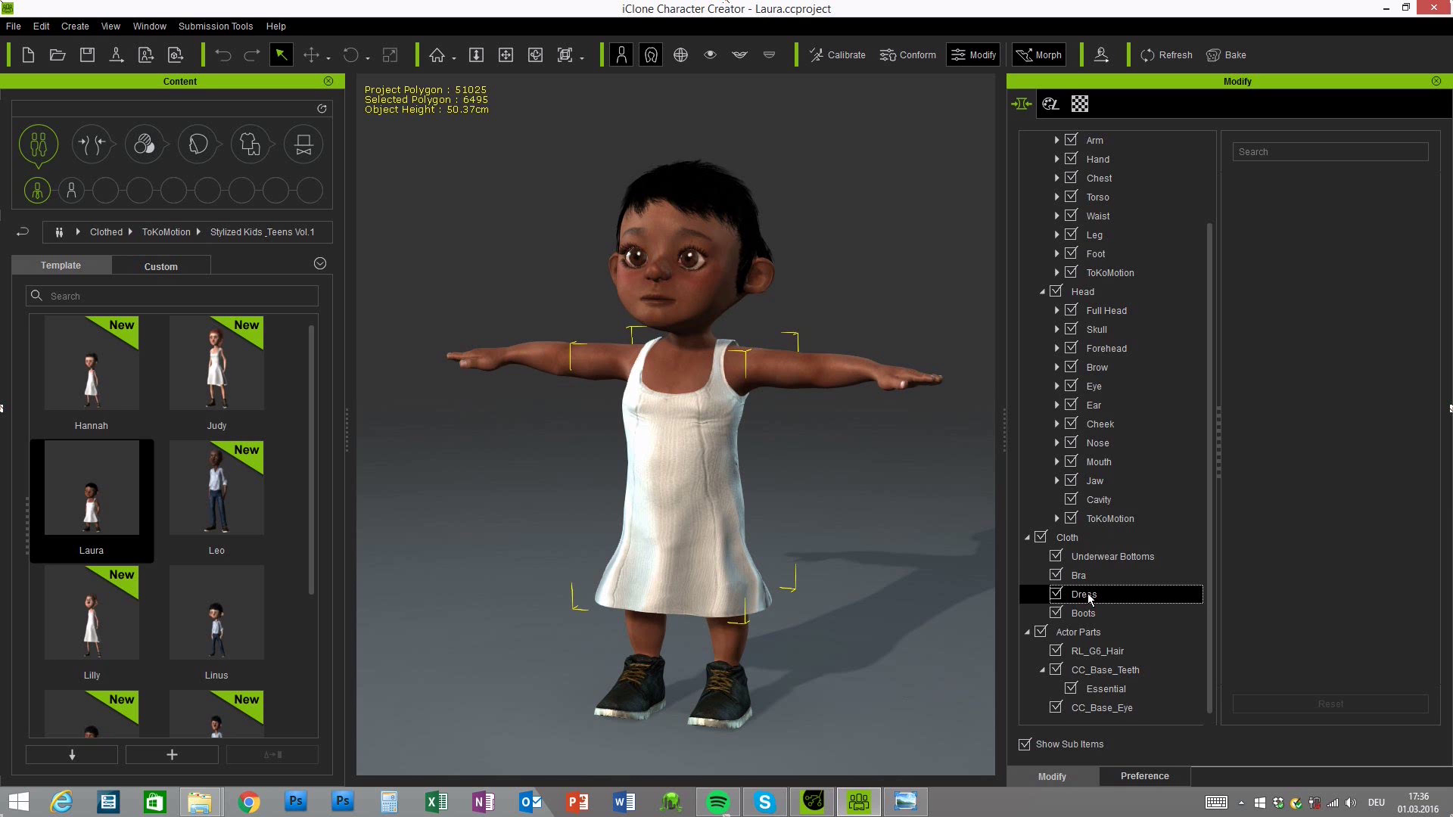
key(Delete)
click(1086, 595)
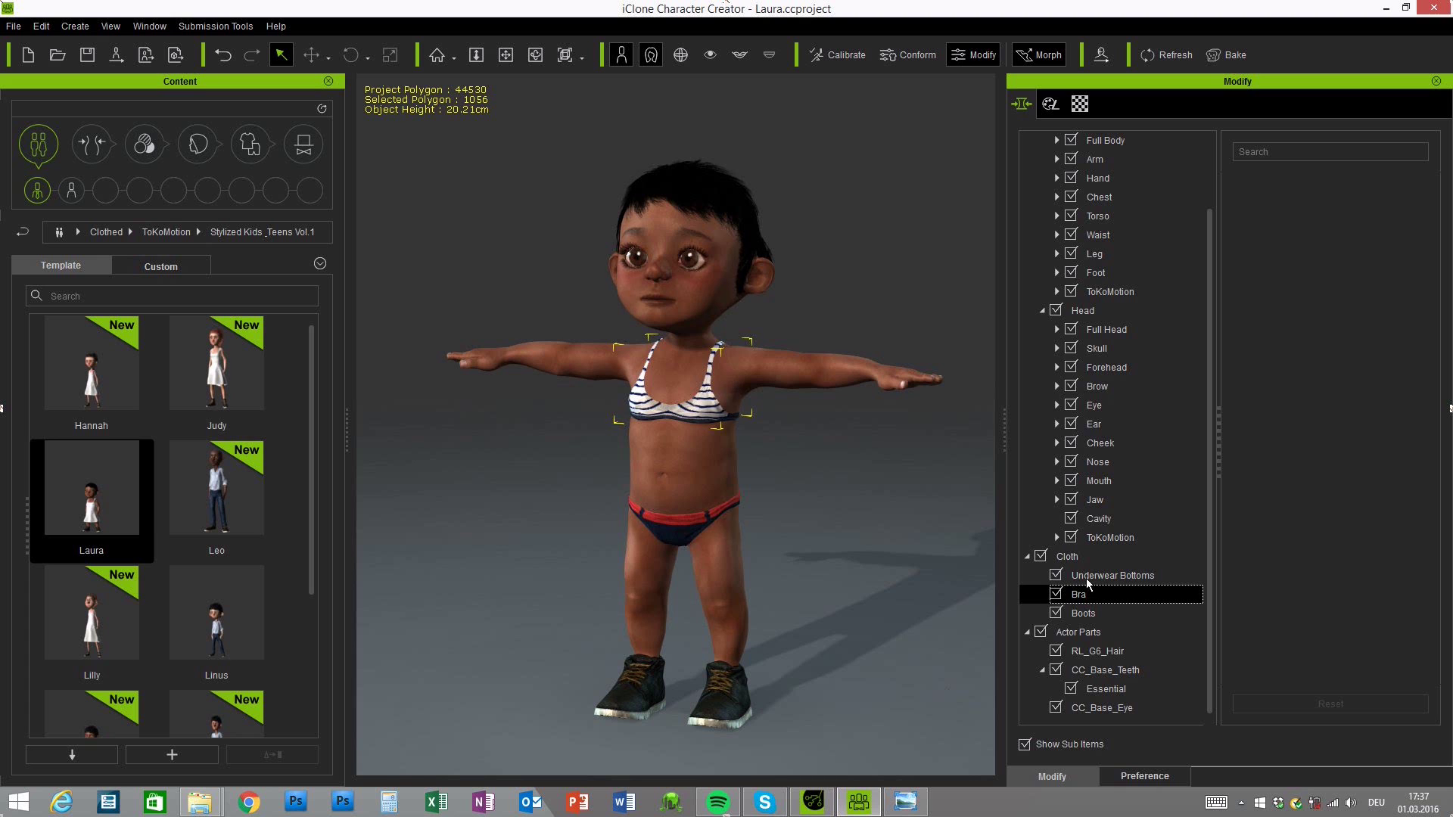
key(Delete)
click(1084, 596)
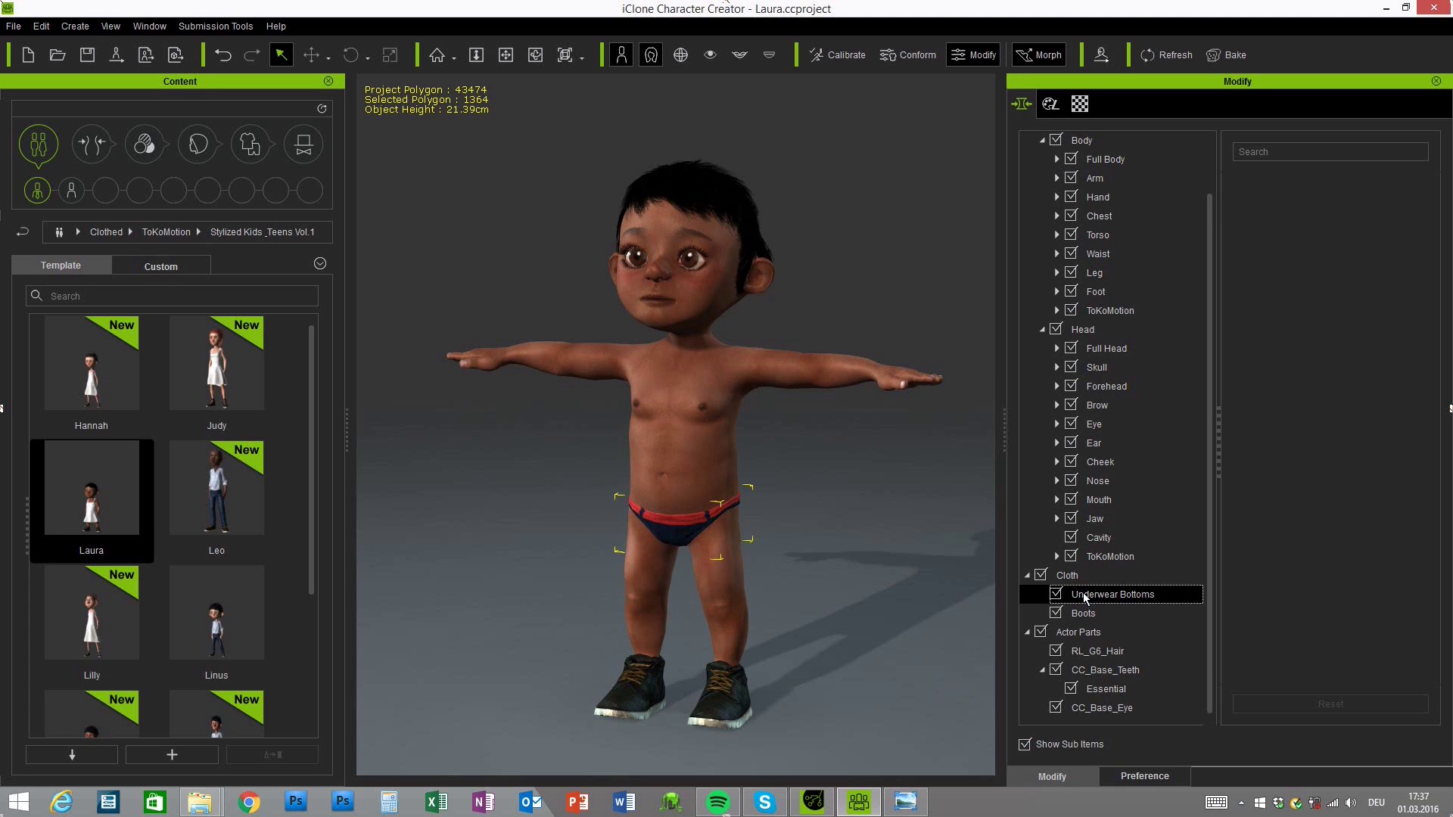
key(Delete)
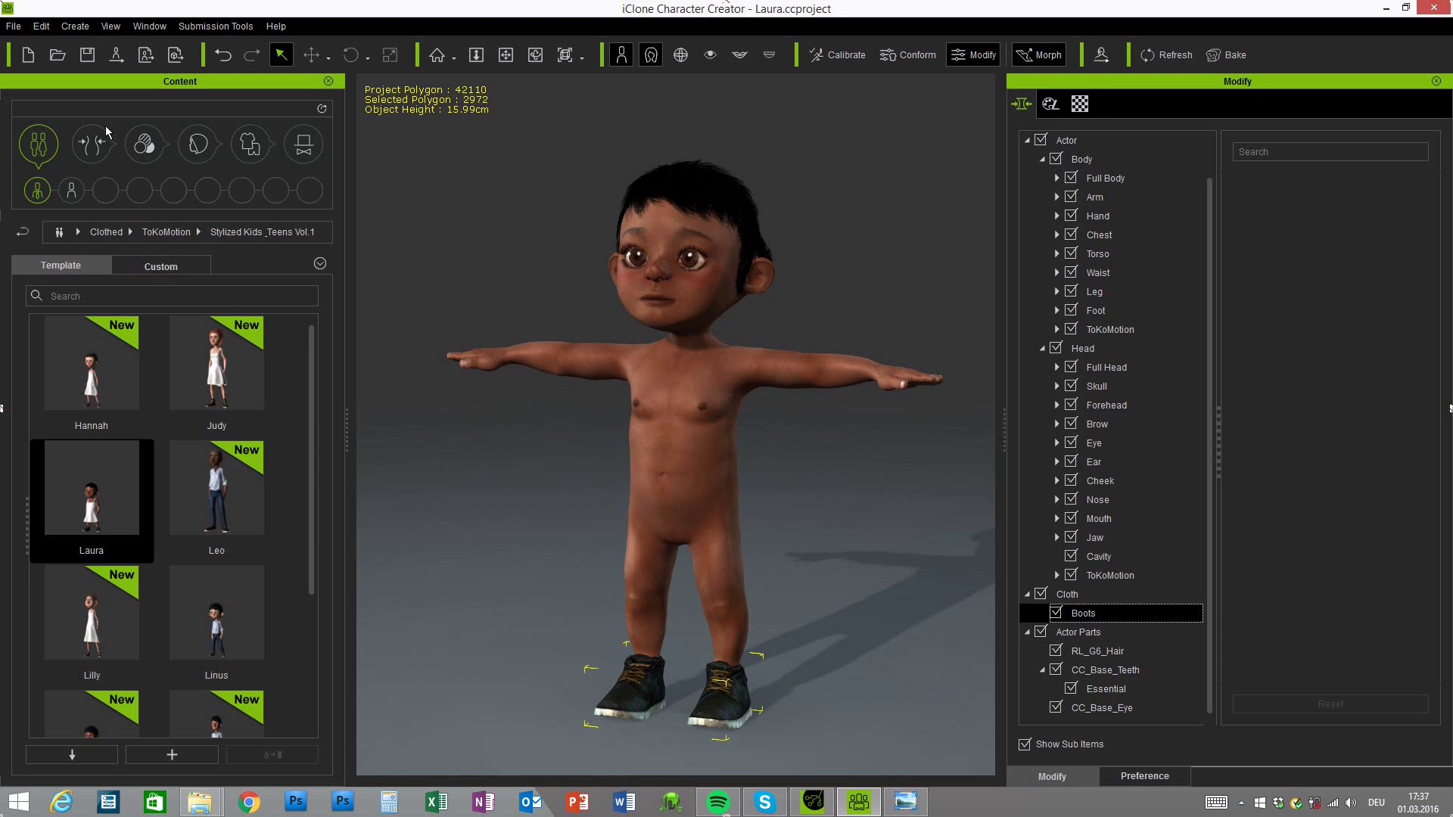
Put T-shirt_C and Classic Shorts_C from Essential Clothing on Laura
click(246, 145)
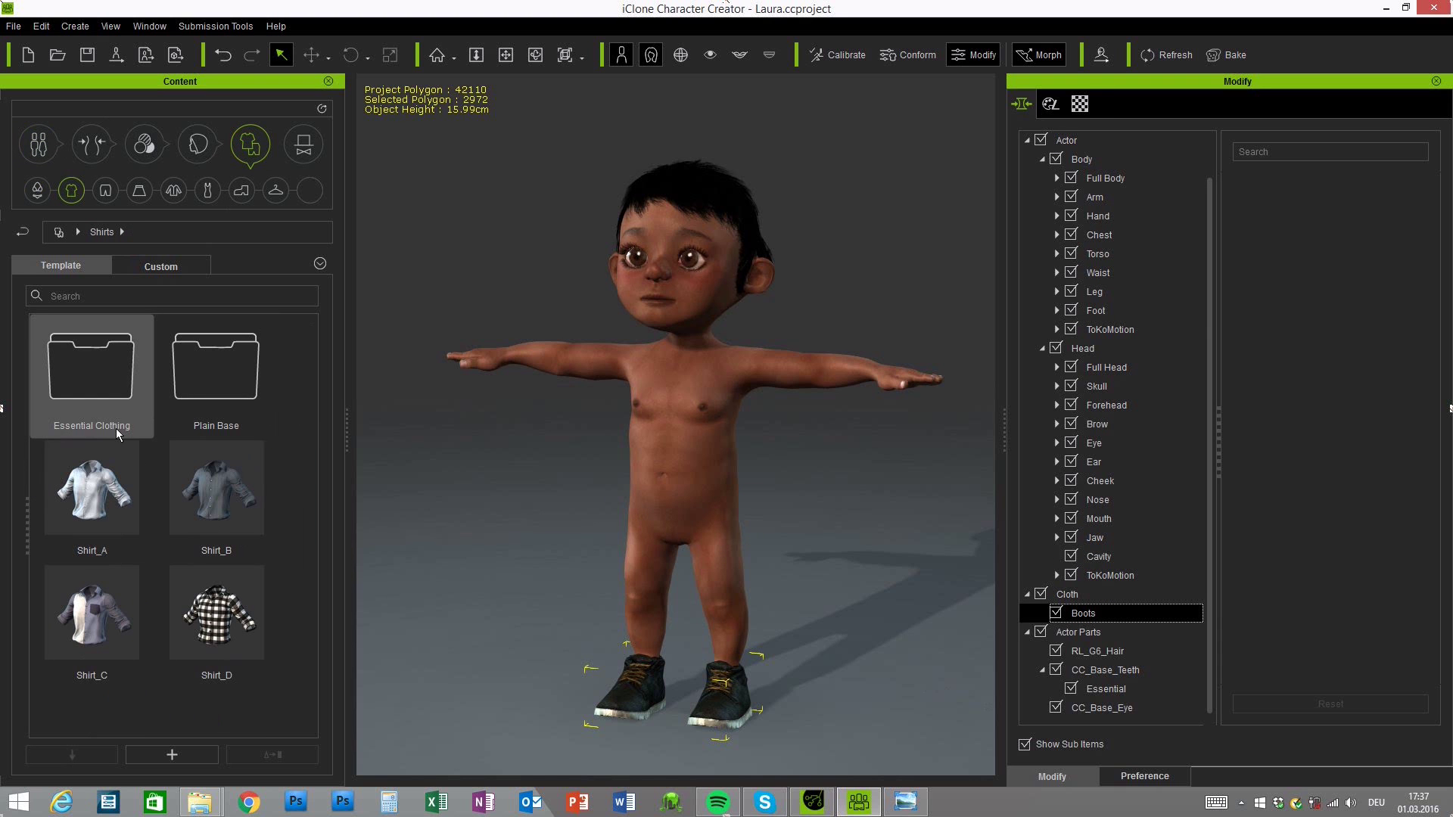
double_click(103, 381)
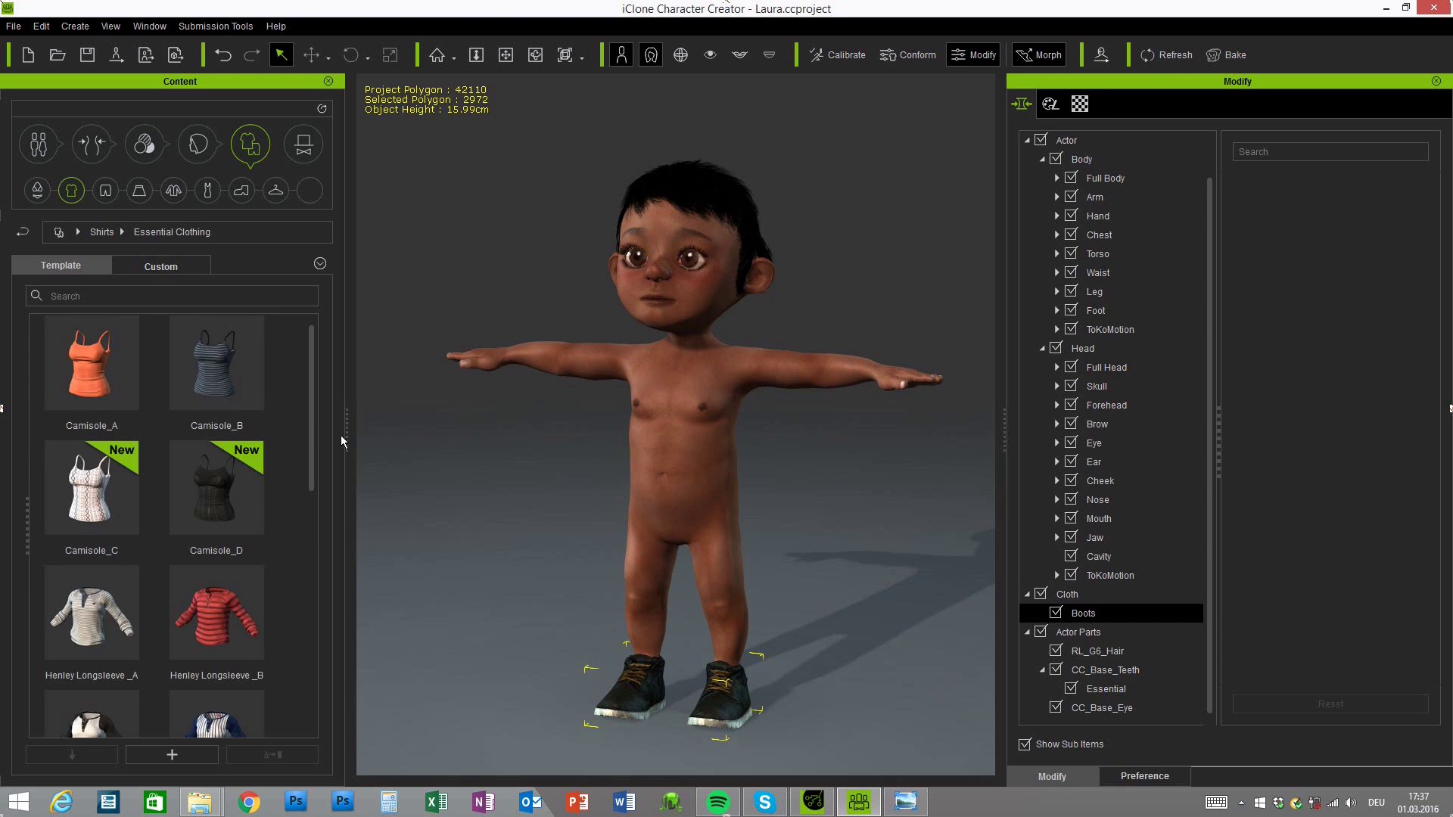
drag(313, 339, 320, 580)
double_click(114, 666)
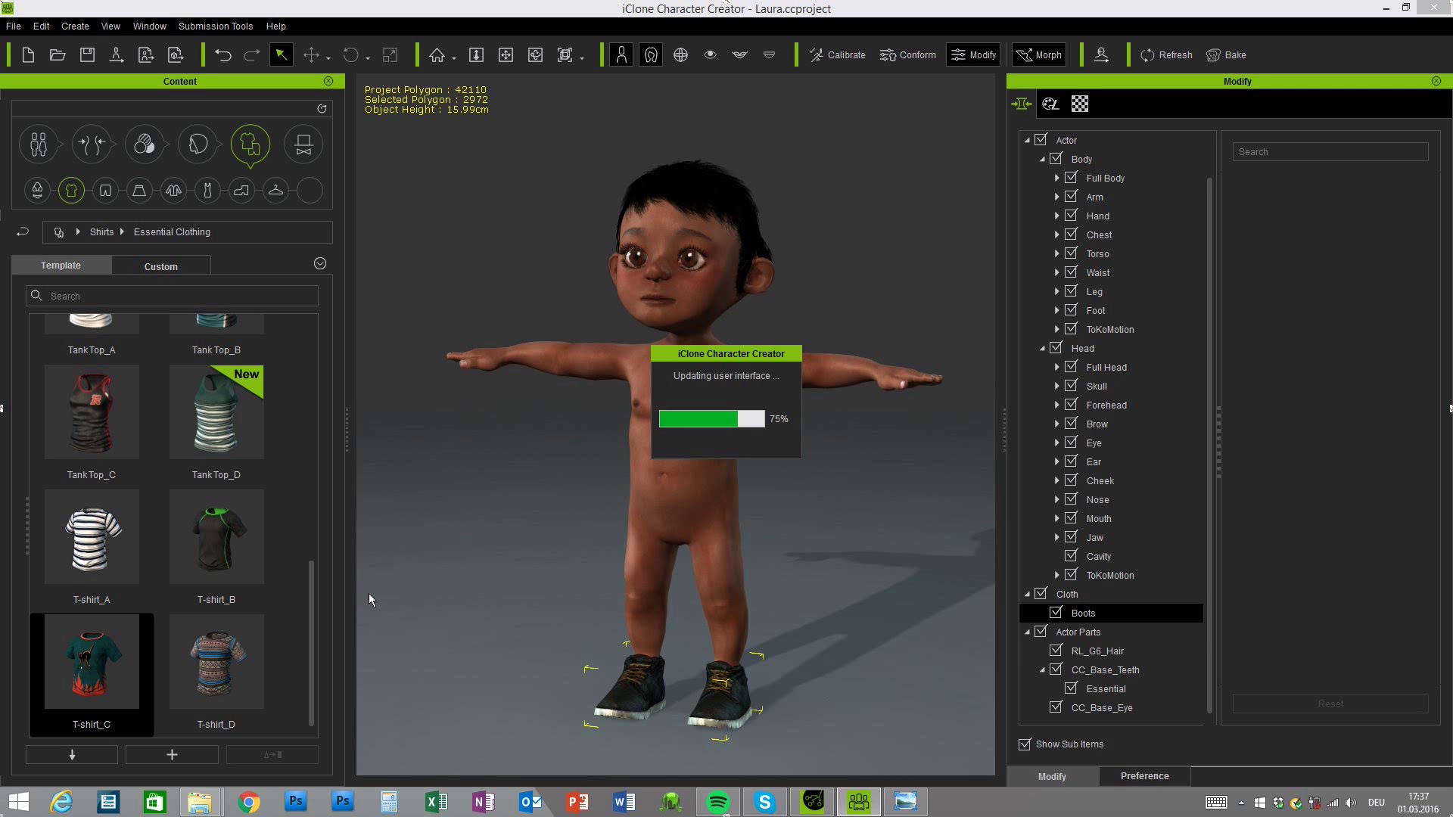
click(107, 192)
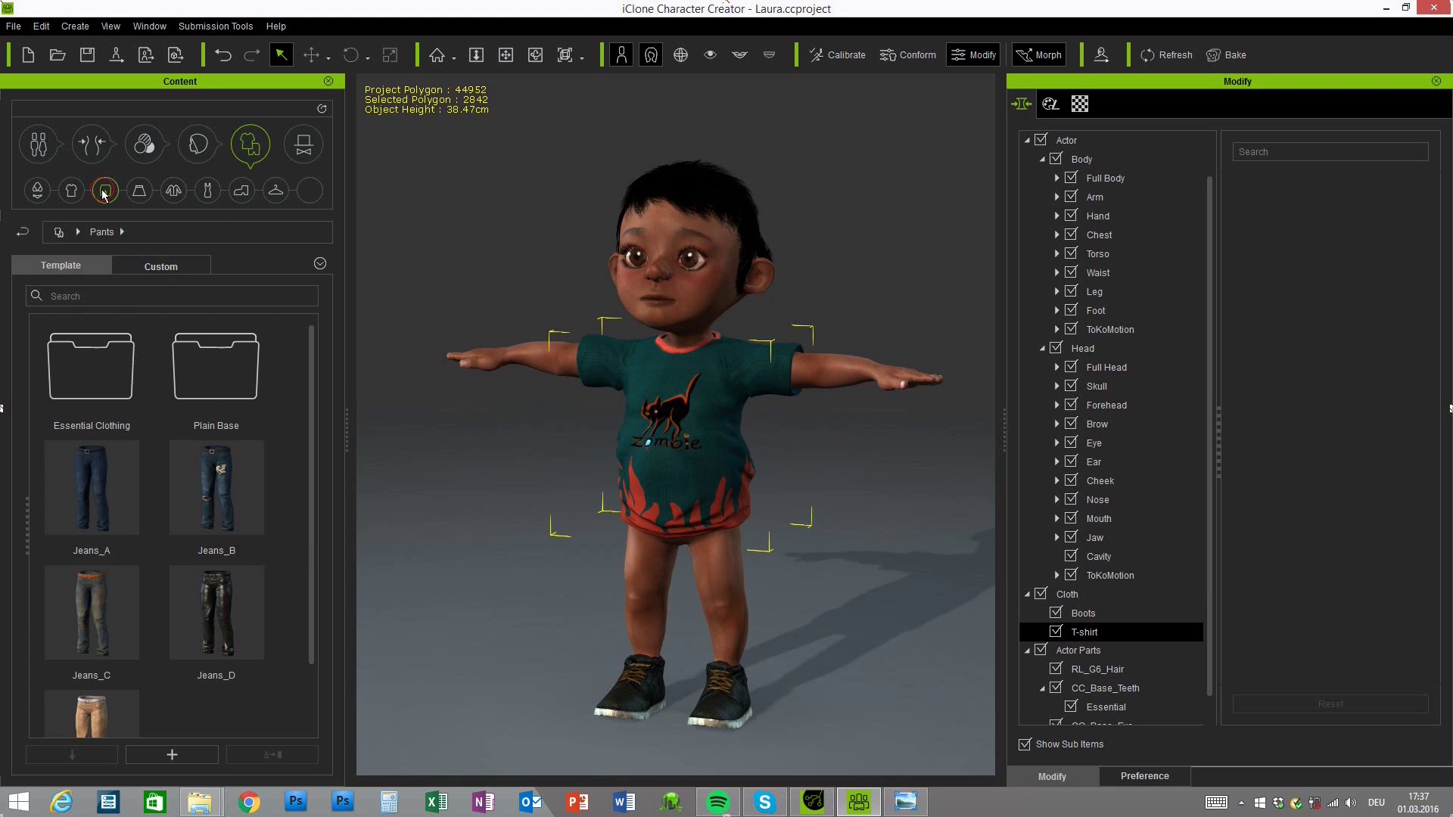
double_click(101, 391)
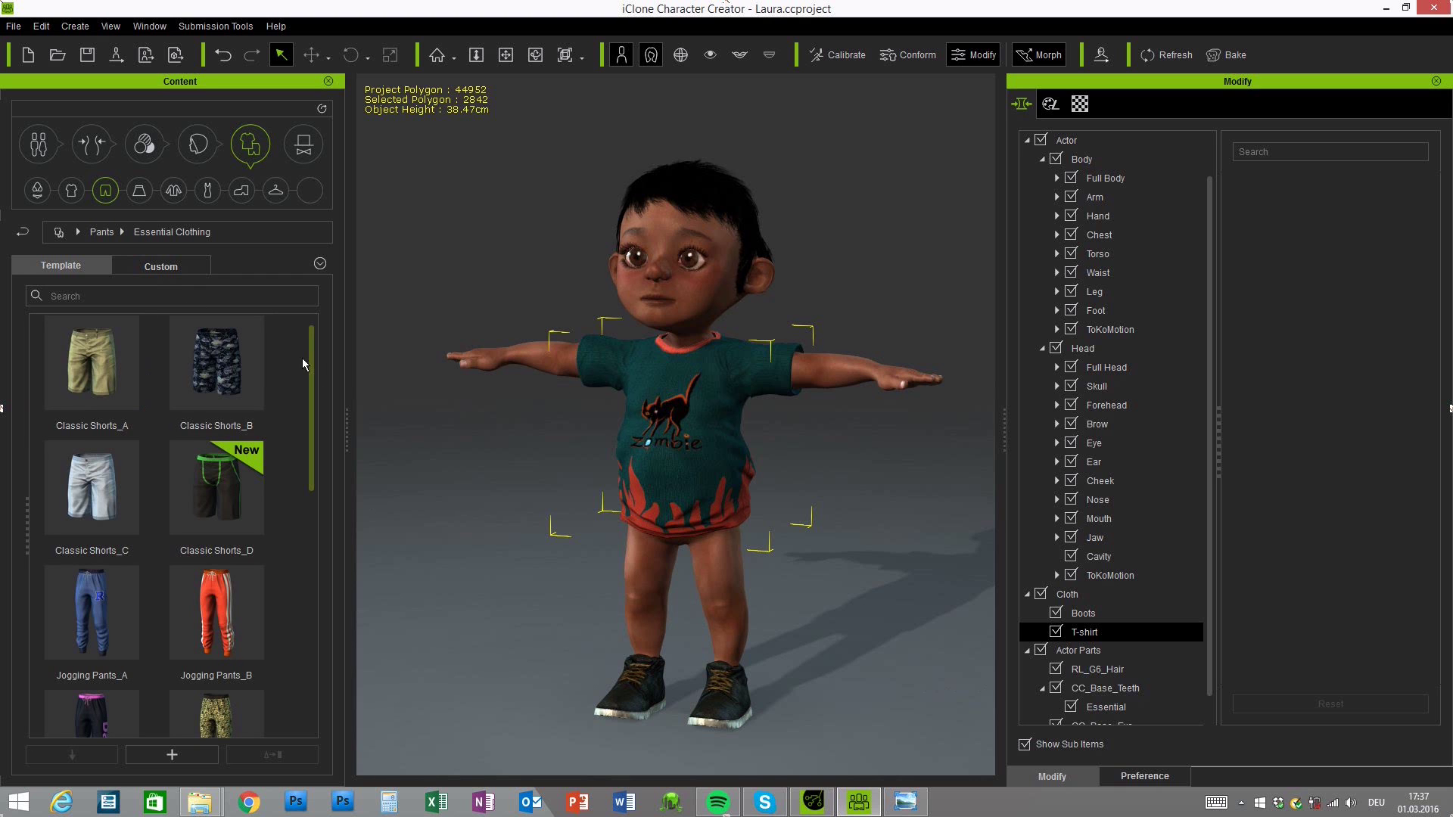
double_click(106, 488)
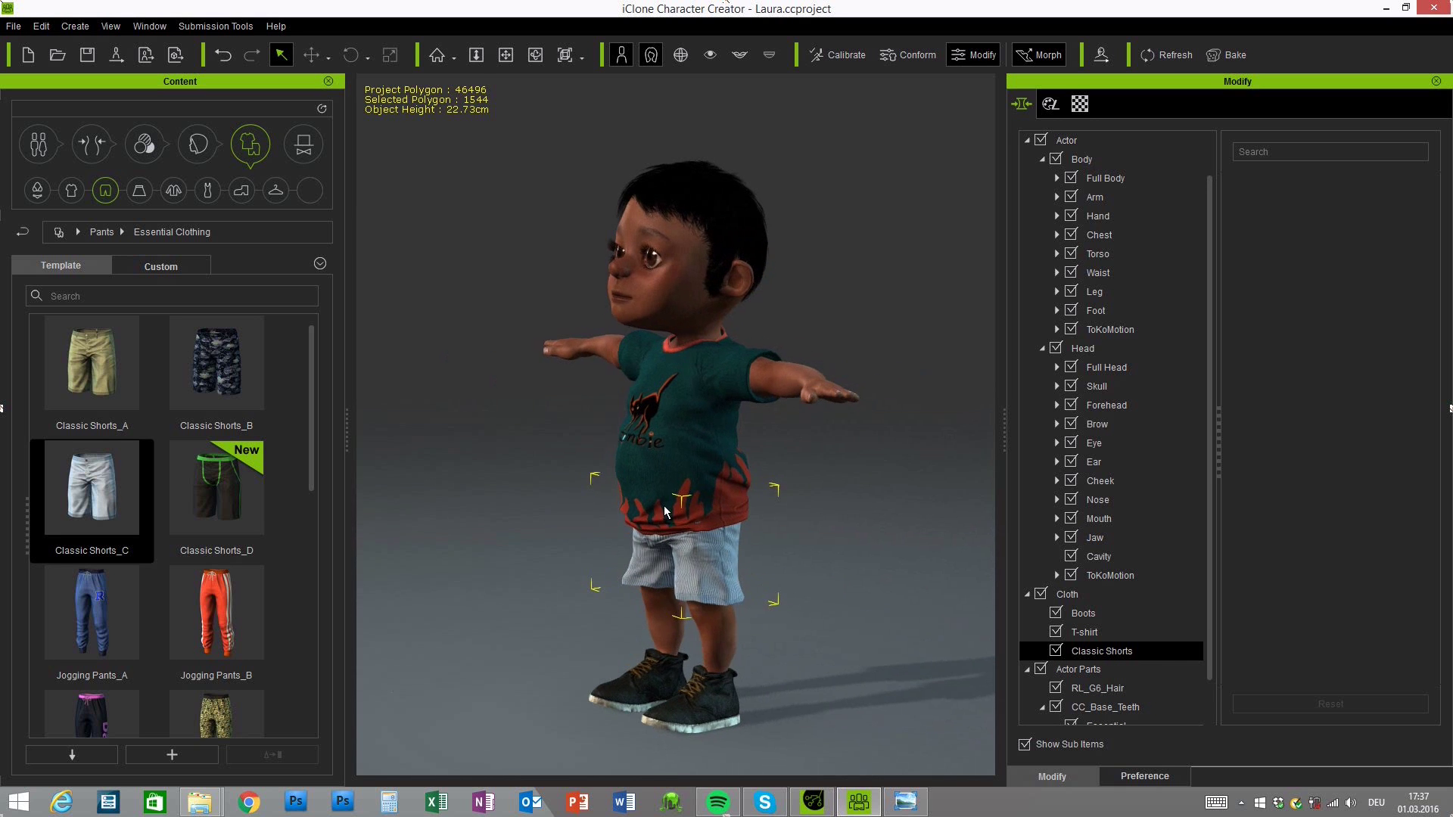
Conform Classic Shorts_C to the body with Calculate Collision
click(913, 55)
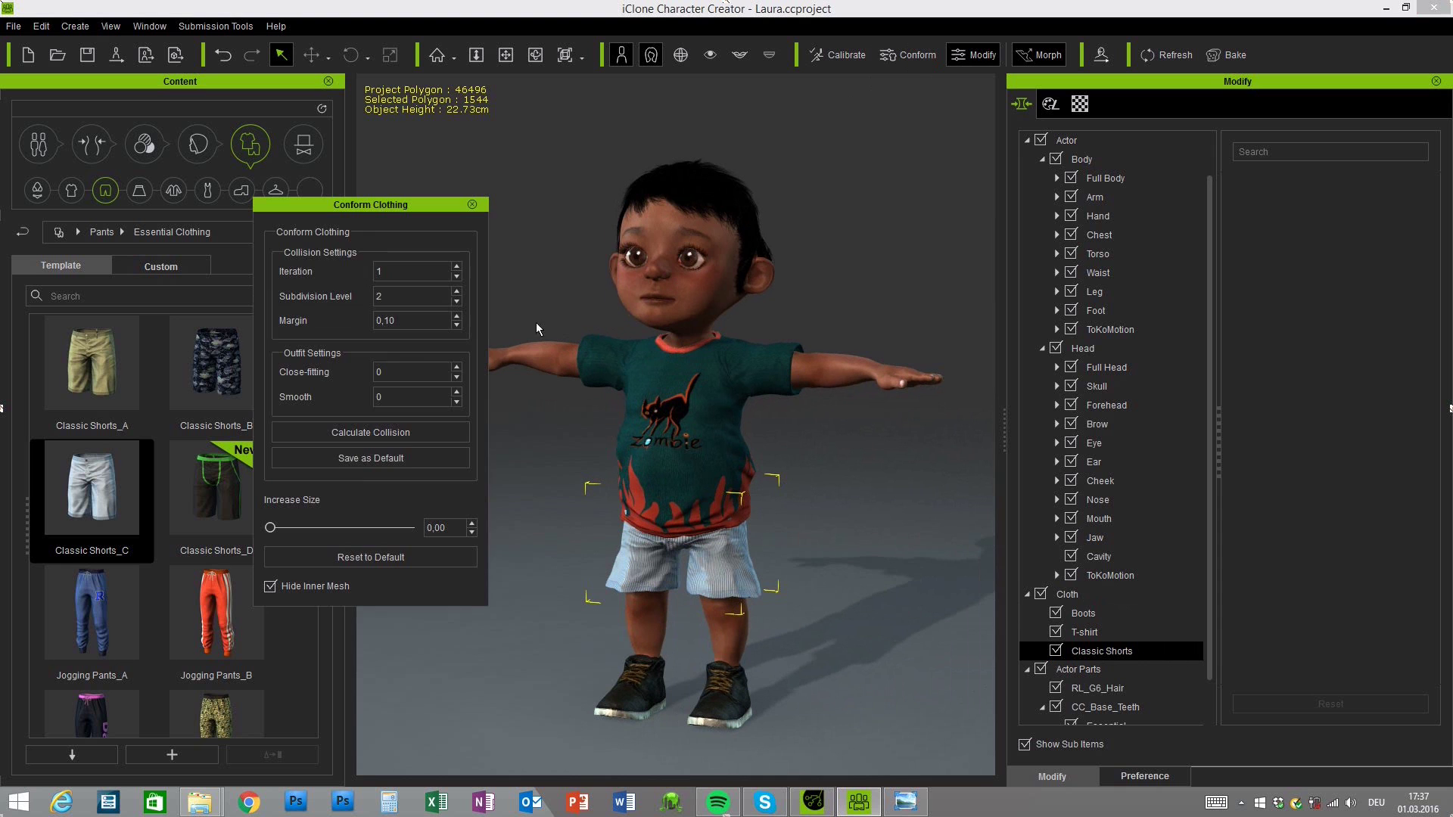
click(372, 432)
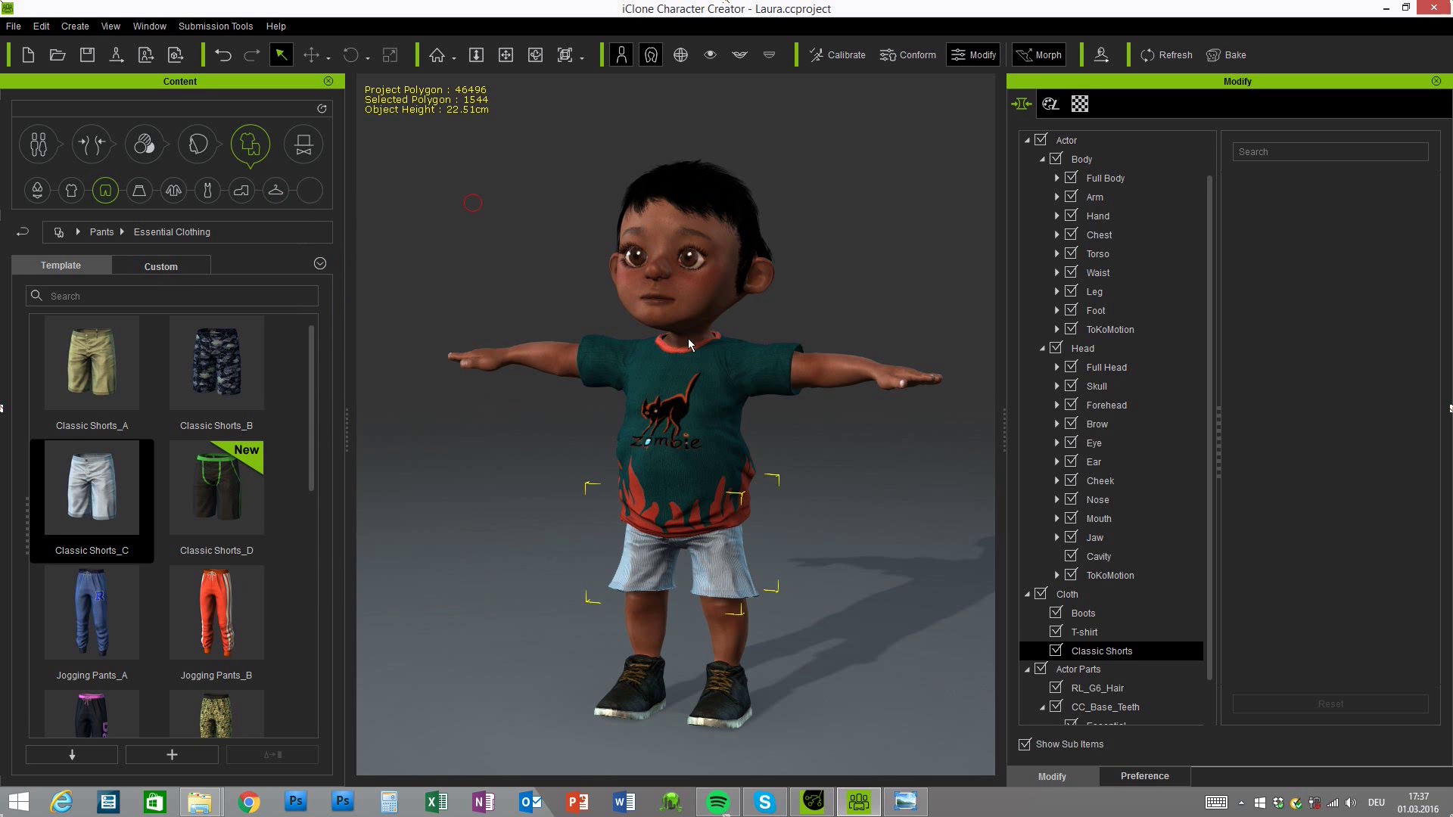
click(472, 205)
Conform T-shirt_C with Close-fitting raised to 2
click(1085, 632)
click(914, 54)
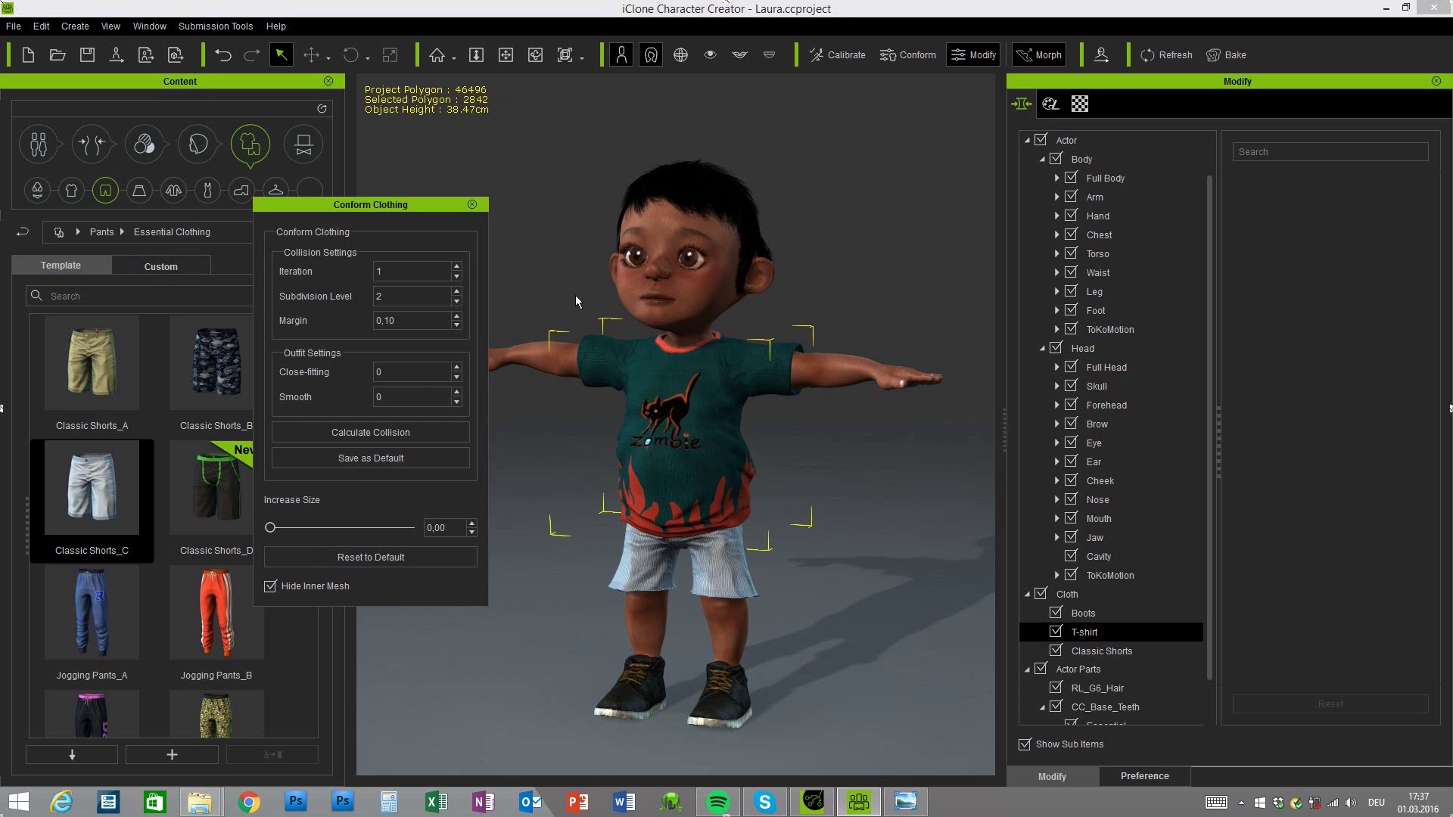
click(456, 369)
click(456, 369)
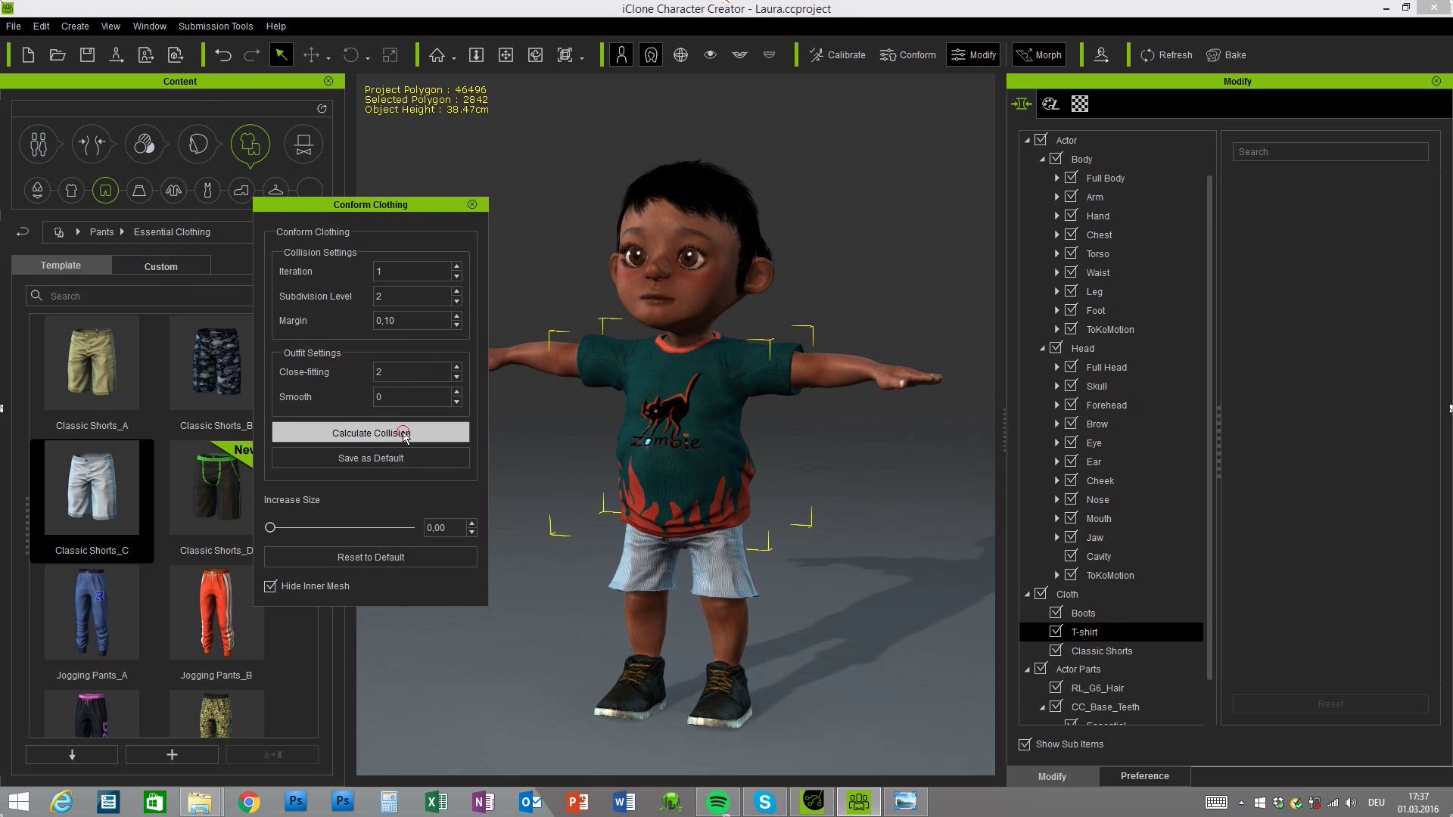
click(405, 435)
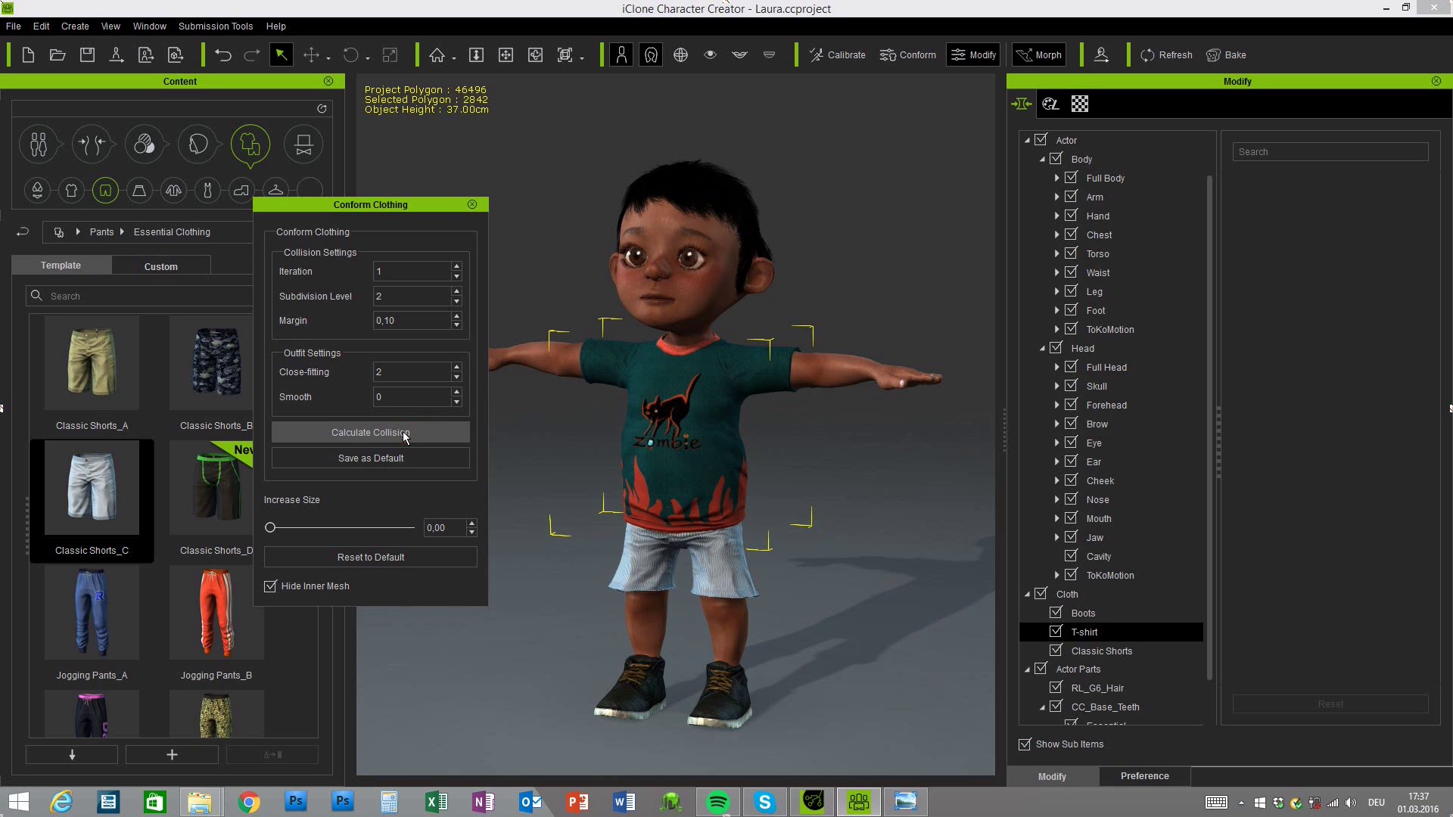
click(473, 204)
Orbit around Laura to inspect the T-shirt, shorts and boots in profile and three-quarter view
scroll(755, 521, up, 5)
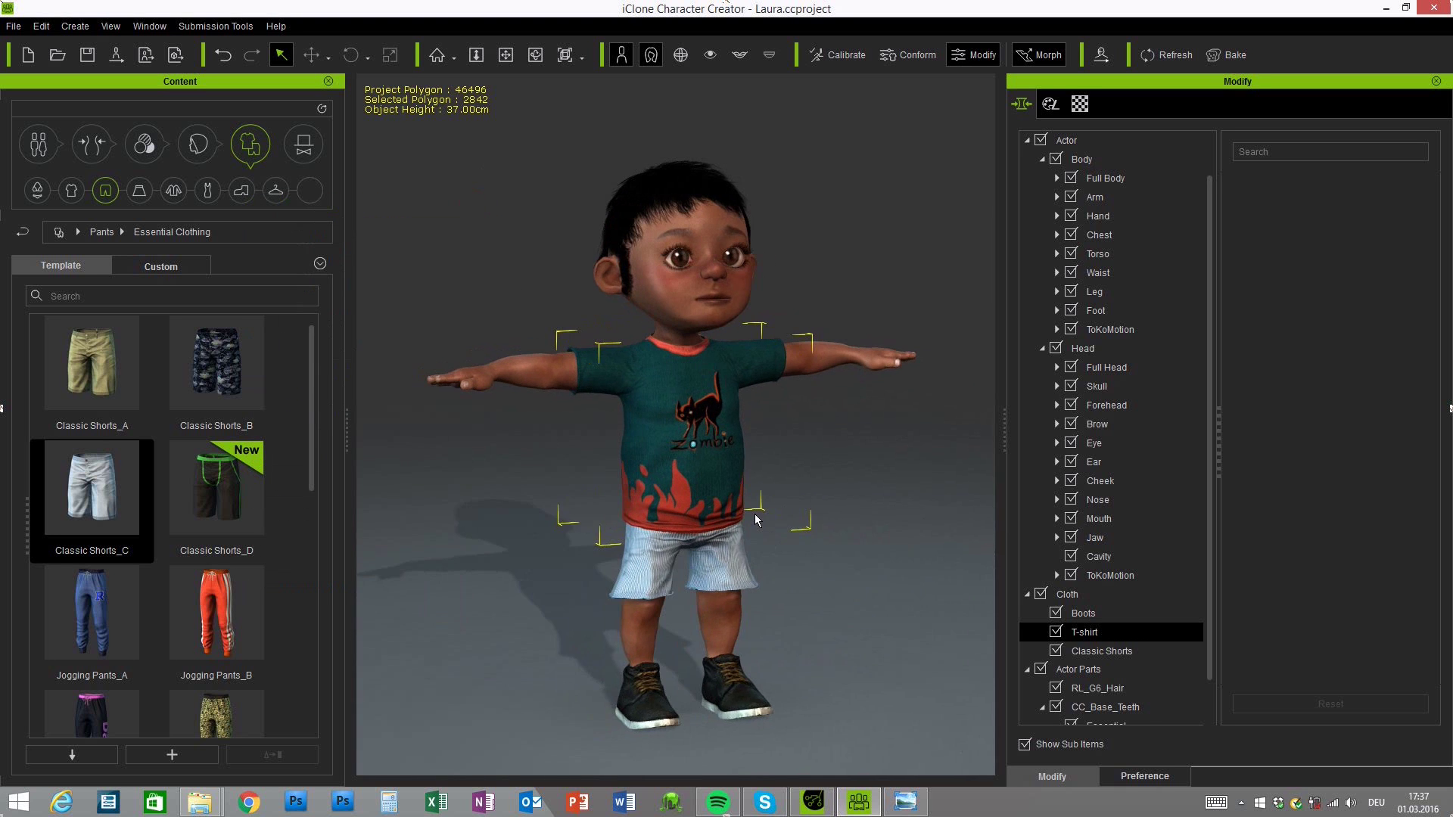
right_drag(755, 521, 475, 483)
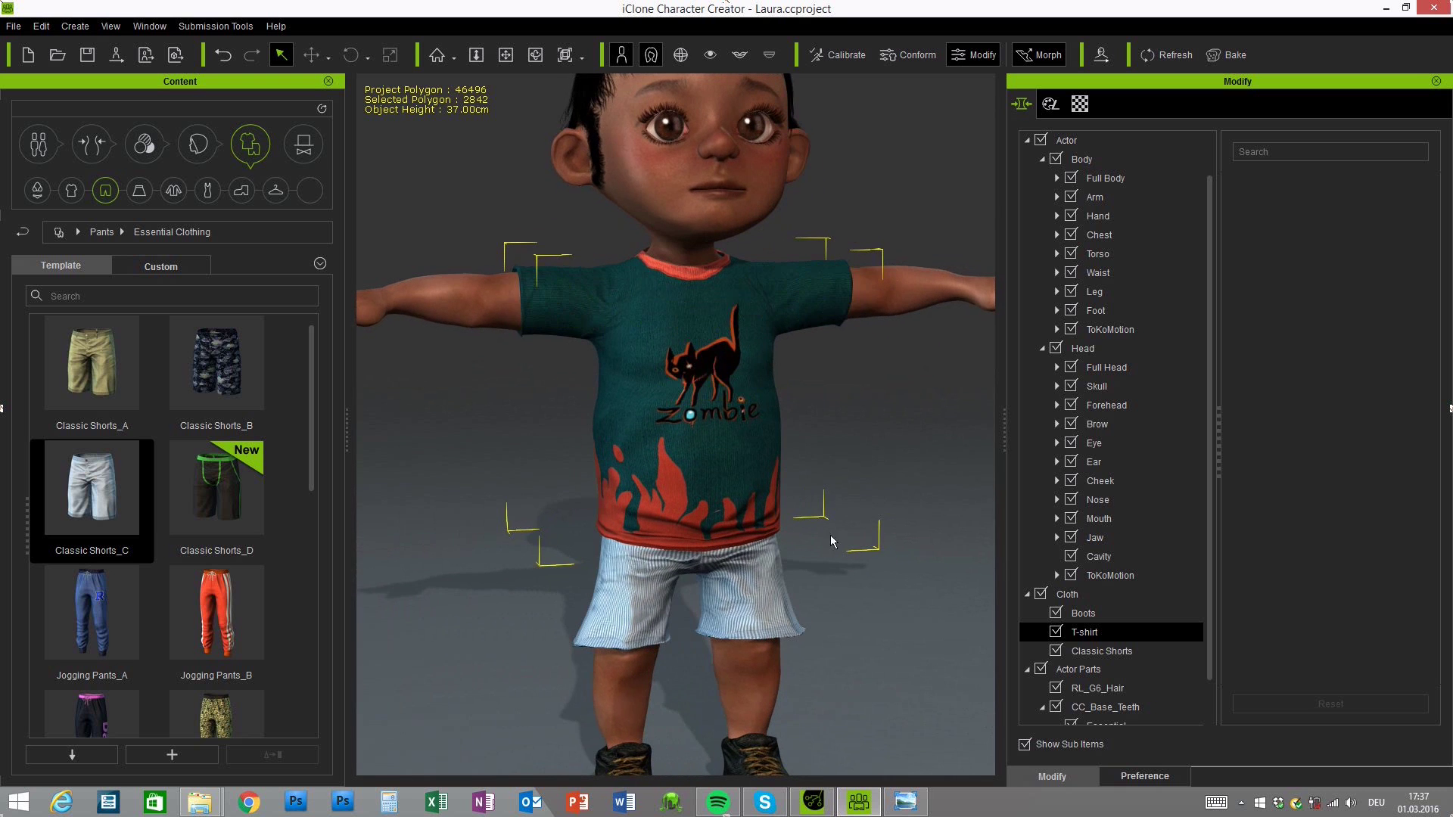
middle_drag(793, 542, 698, 410)
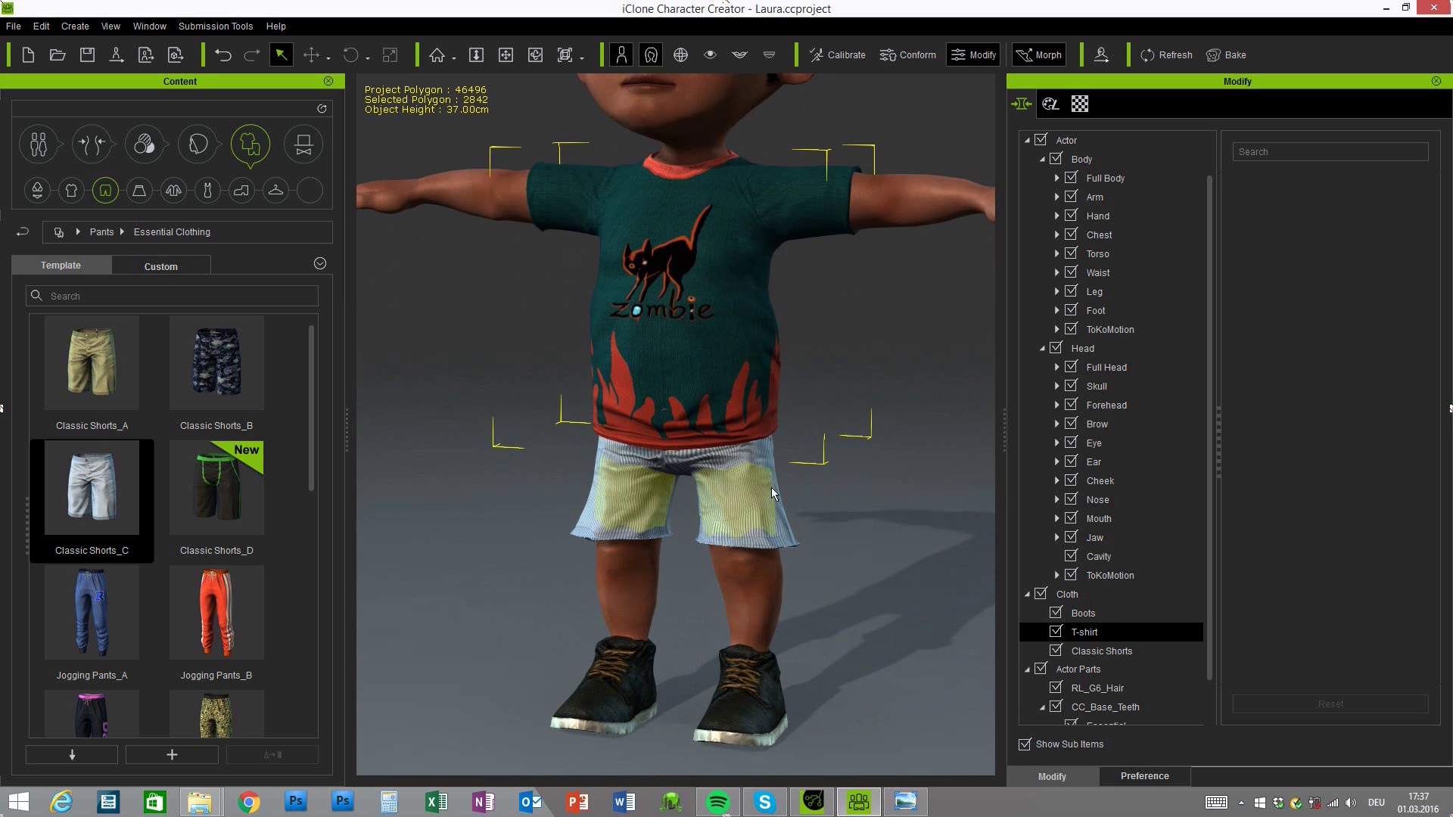
right_drag(779, 467, 862, 398)
scroll(861, 398, down, 3)
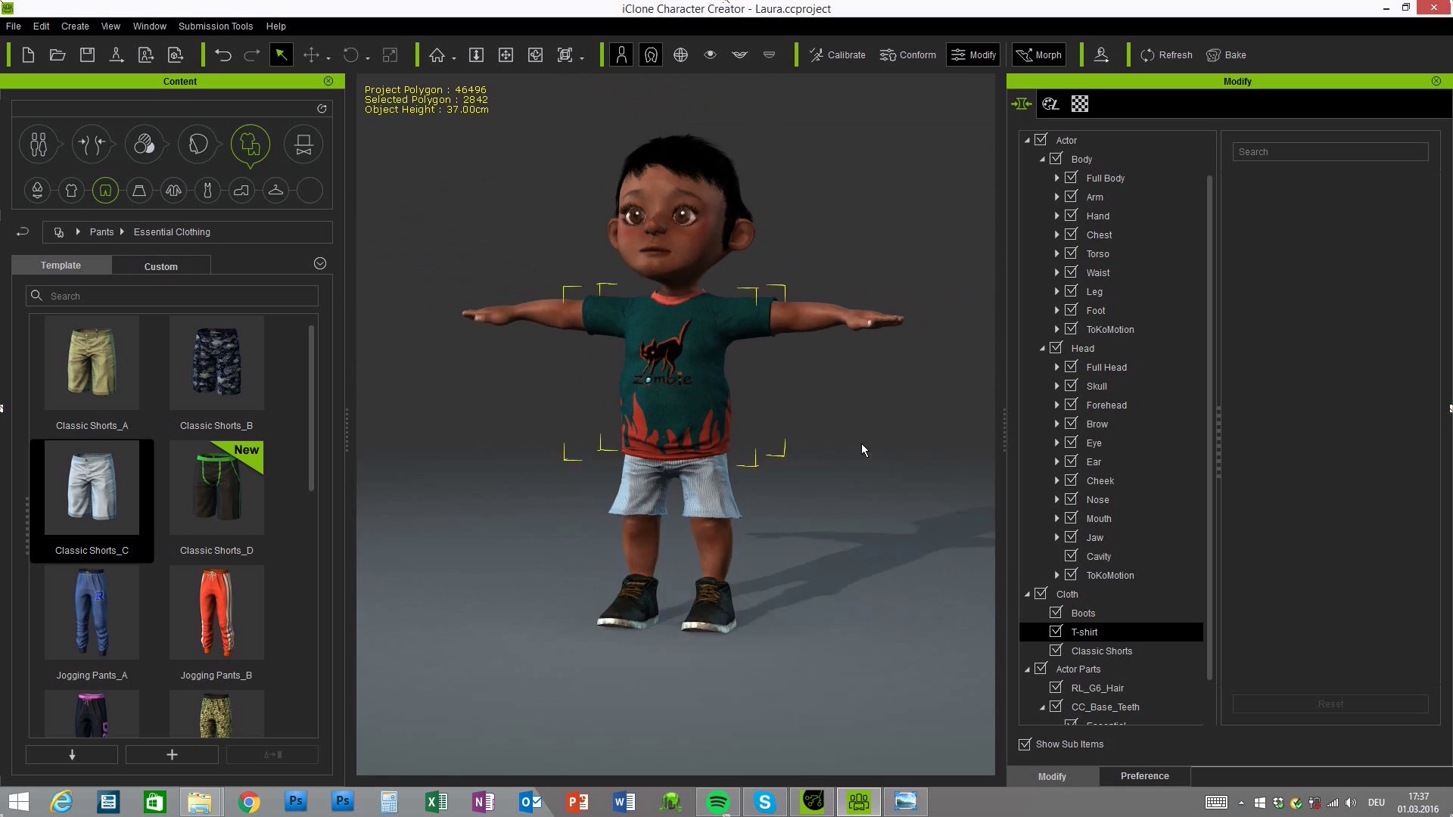
right_drag(395, 387, 529, 432)
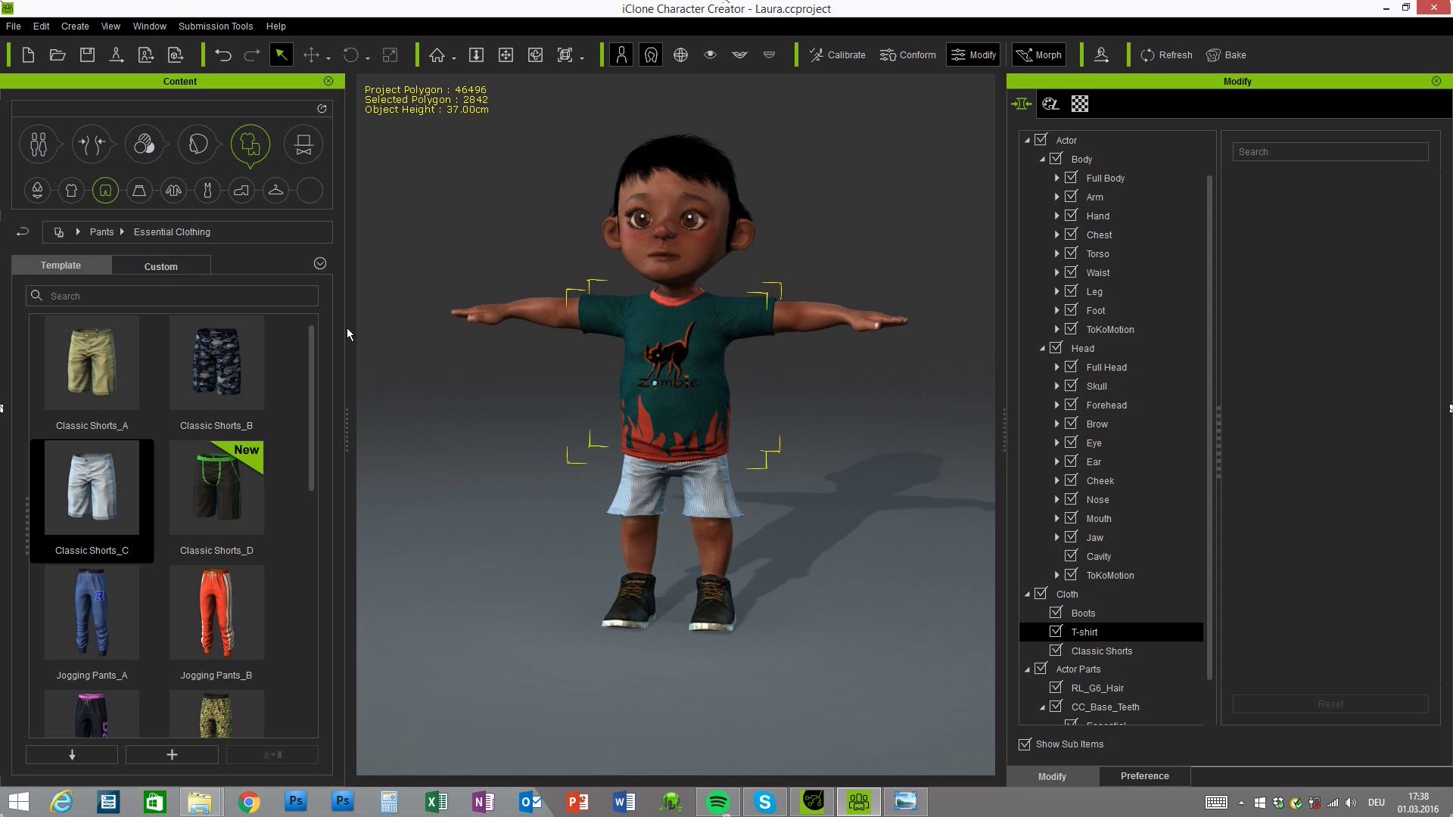
Dress Laura in the light grey Blazer_B from the Essential Clothing coats
click(174, 192)
double_click(107, 369)
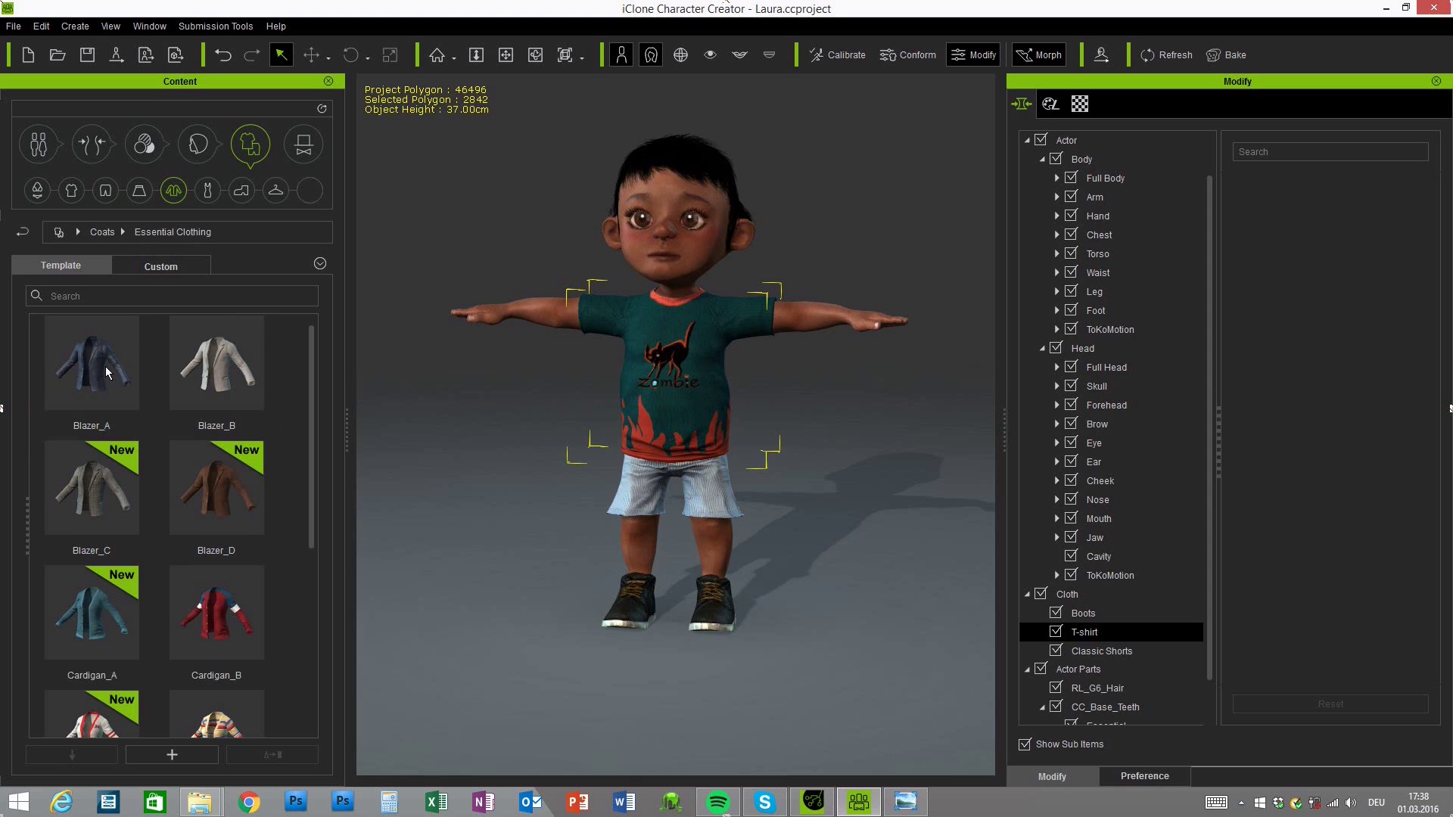
drag(307, 344, 343, 509)
drag(318, 577, 253, 394)
double_click(219, 378)
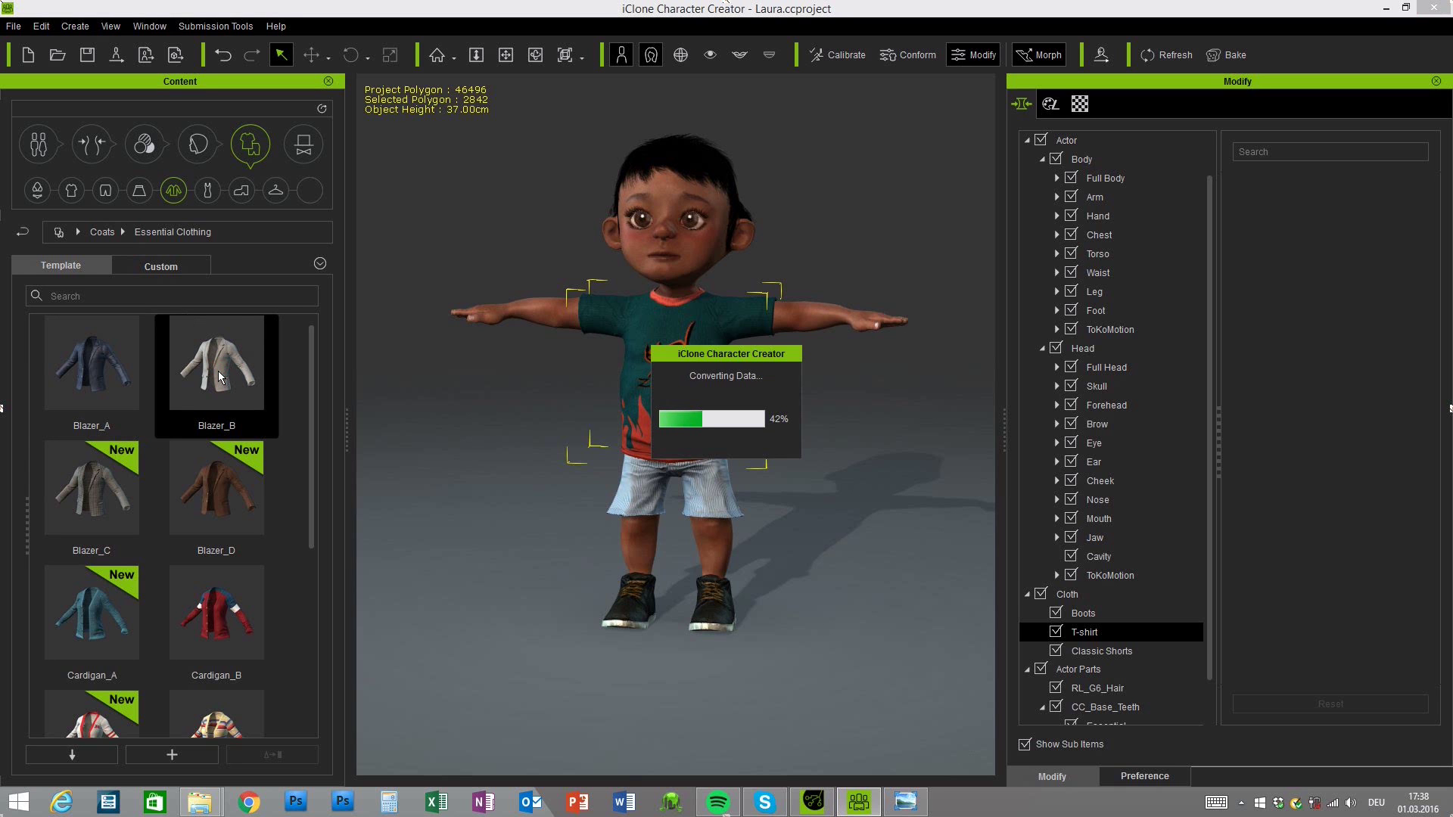
right_drag(765, 494, 880, 507)
scroll(879, 507, up, 3)
Refit Blazer_B with Calculate Collision and close the Conform Clothing dialog
click(908, 54)
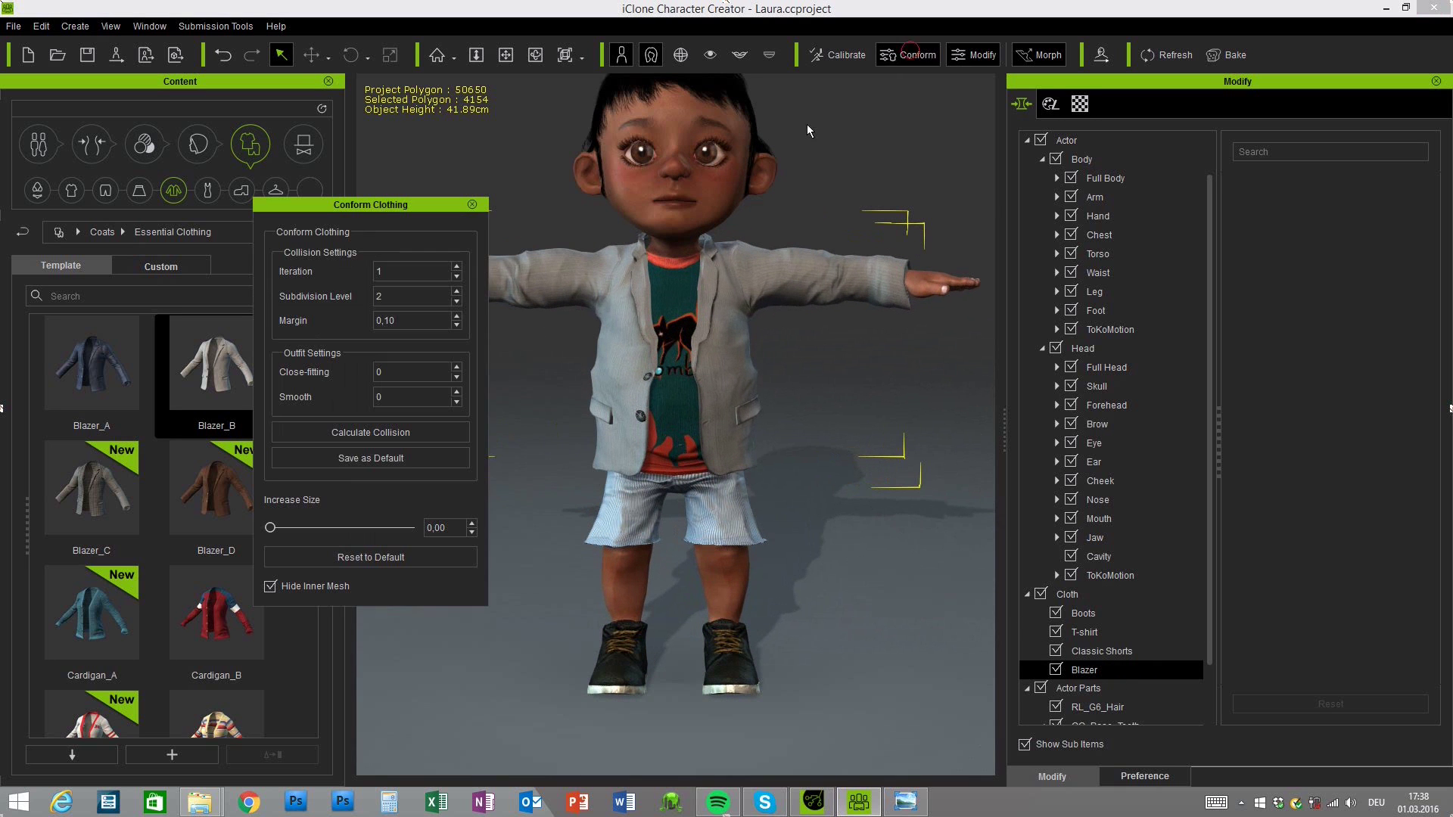
click(394, 436)
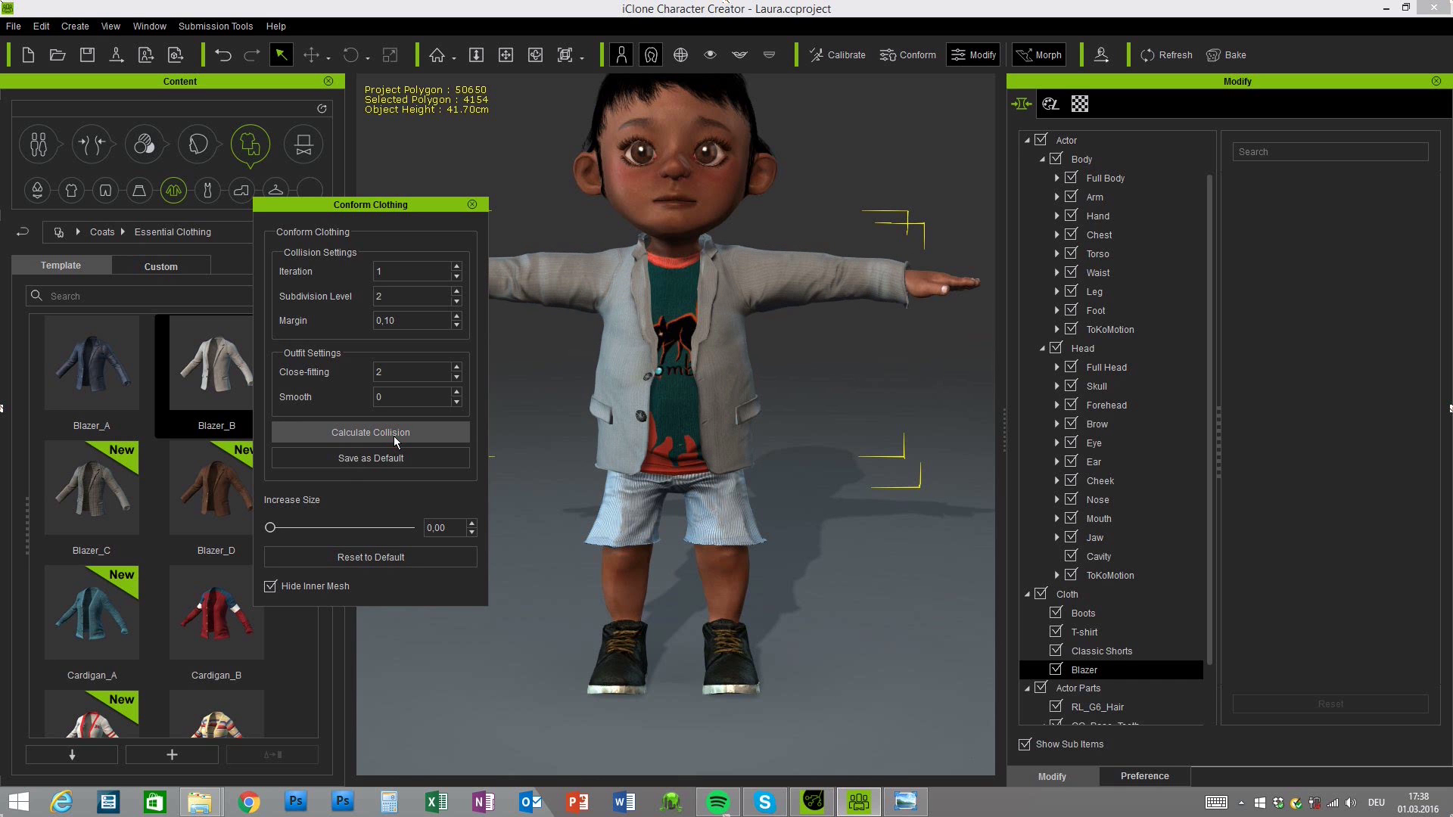
click(471, 204)
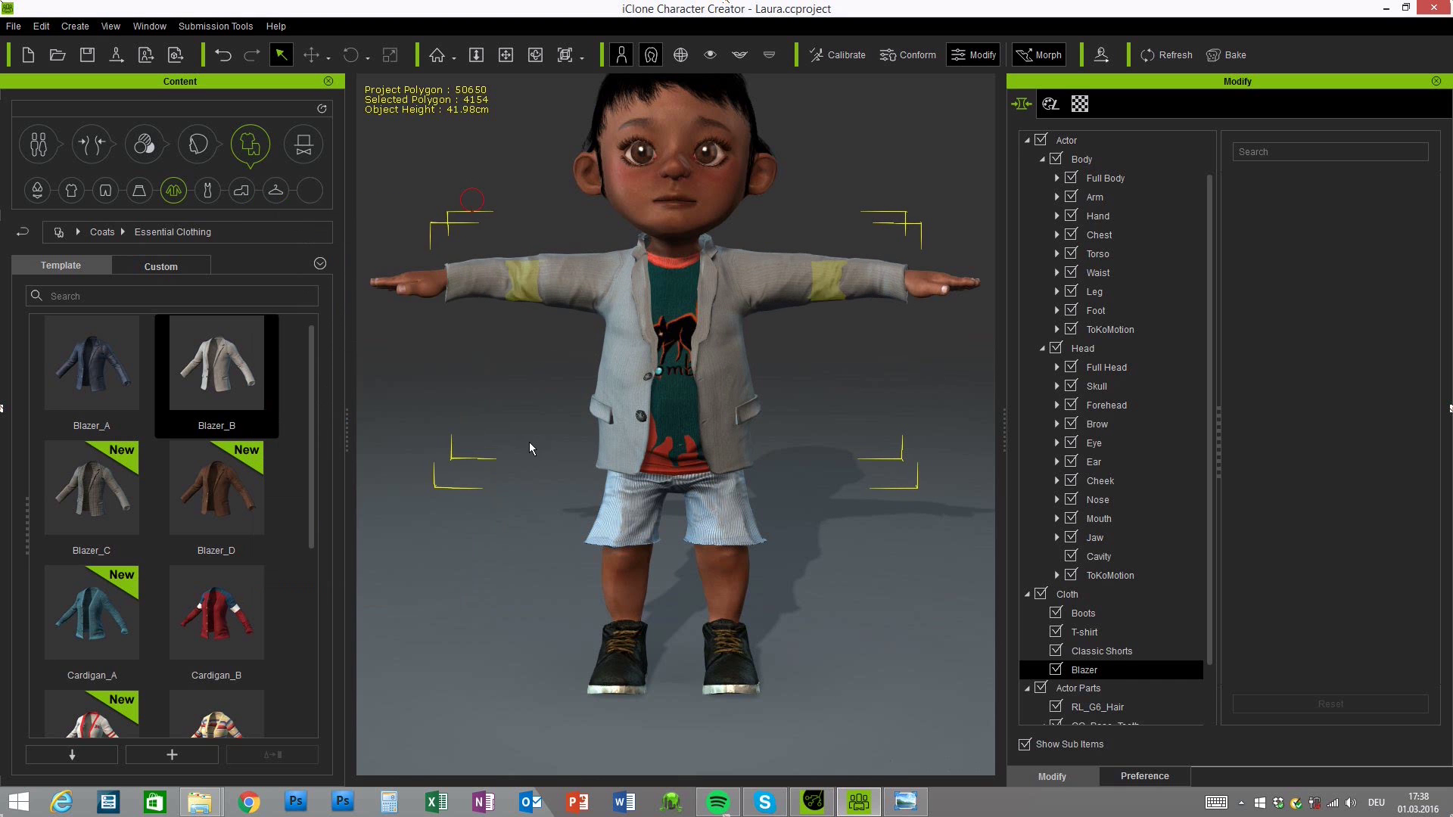
right_drag(837, 488, 591, 484)
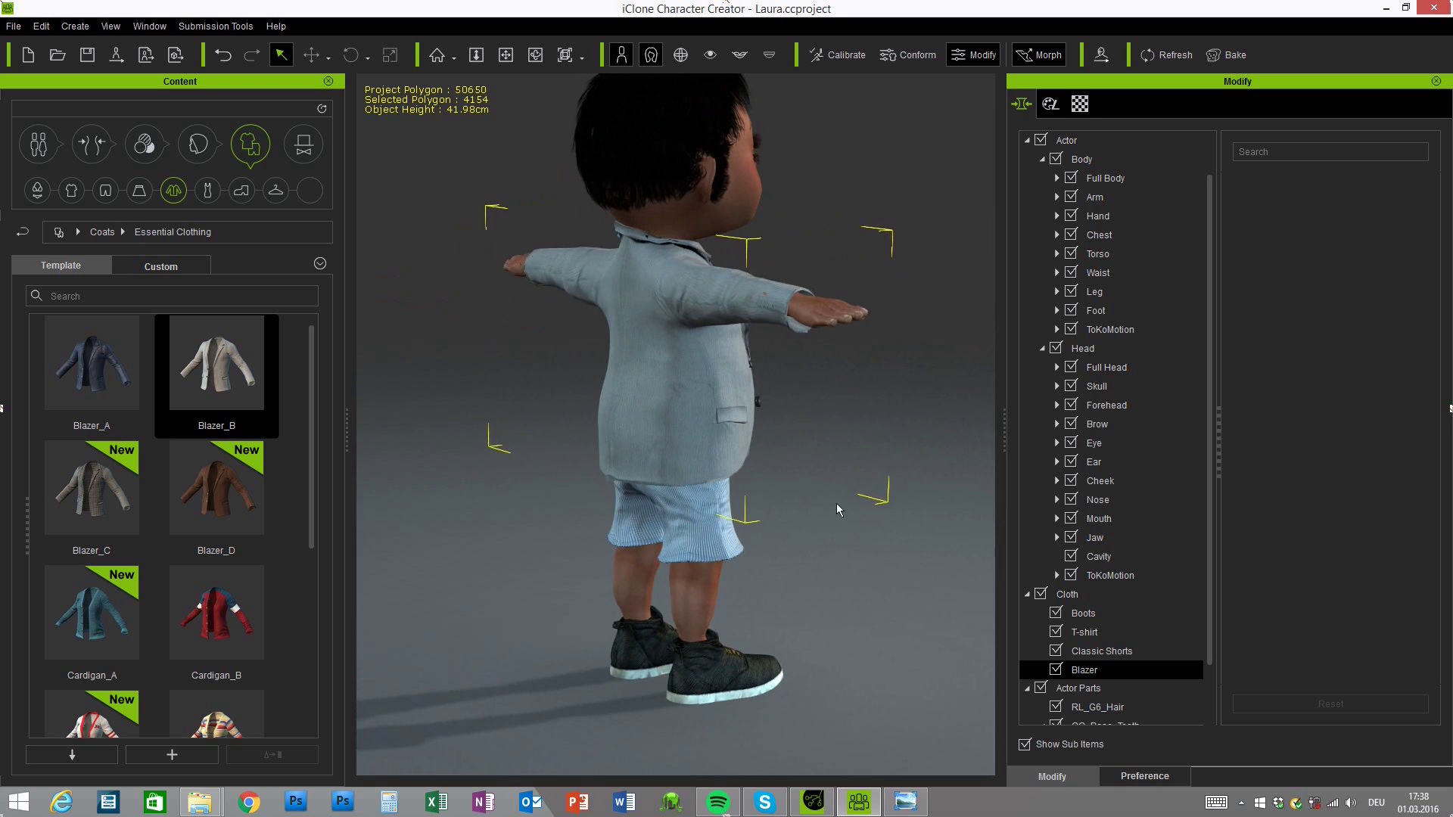
right_drag(798, 499, 587, 487)
Orbit around Laura to check the blazer's sides, shoulders and overall fit
scroll(587, 474, up, 8)
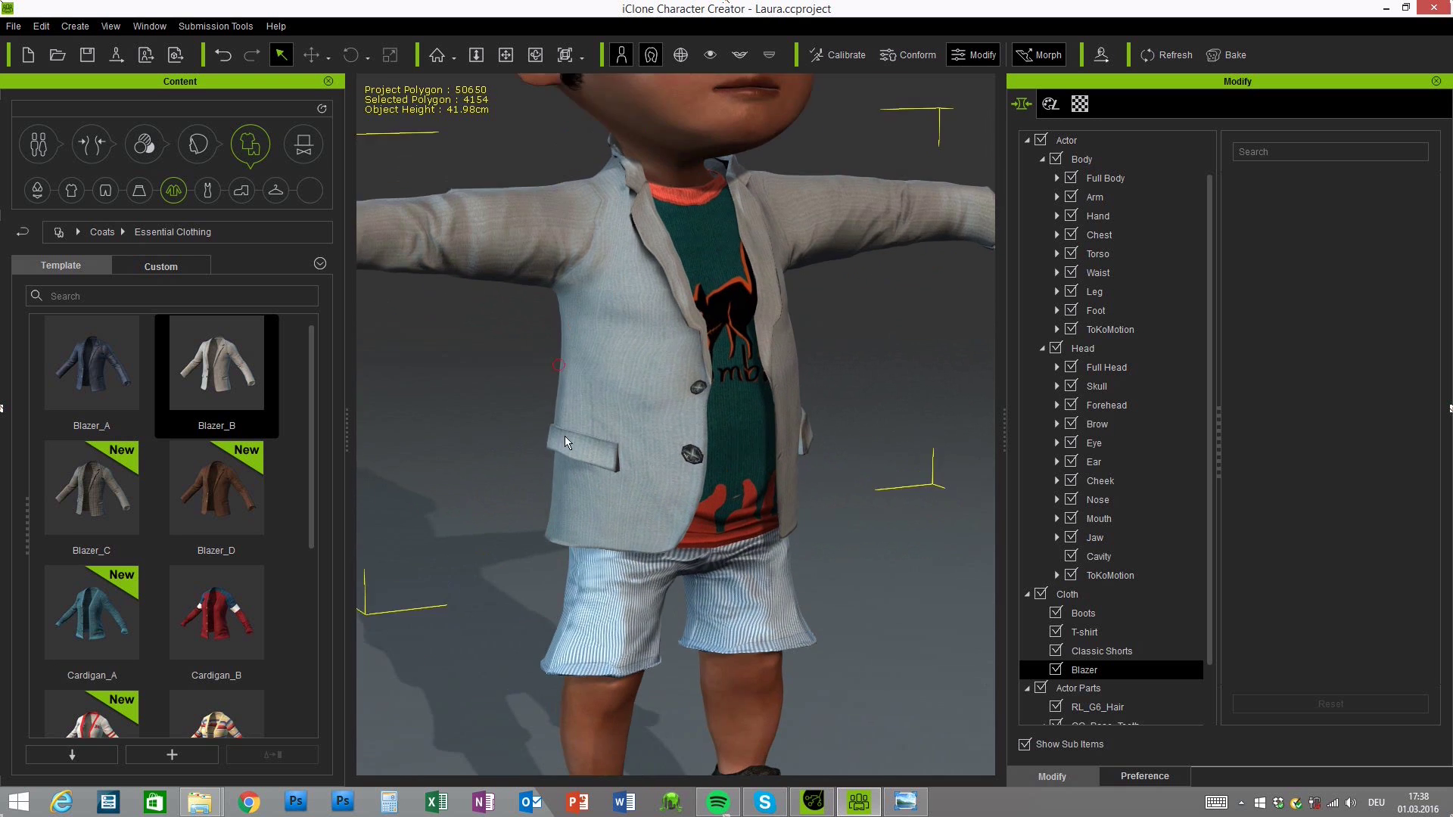
scroll(757, 475, up, 3)
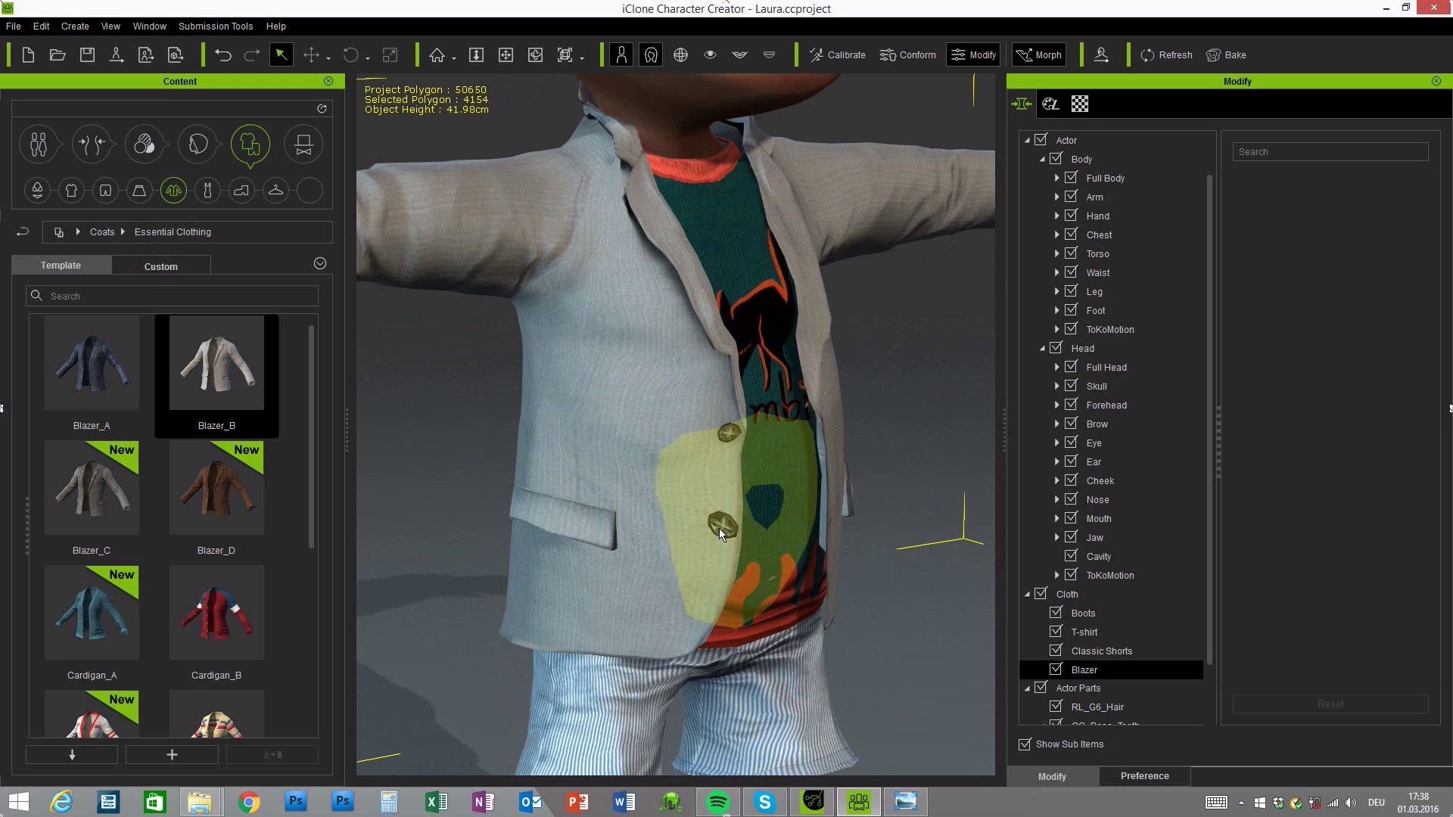
scroll(557, 403, down, 5)
right_drag(556, 402, 640, 162)
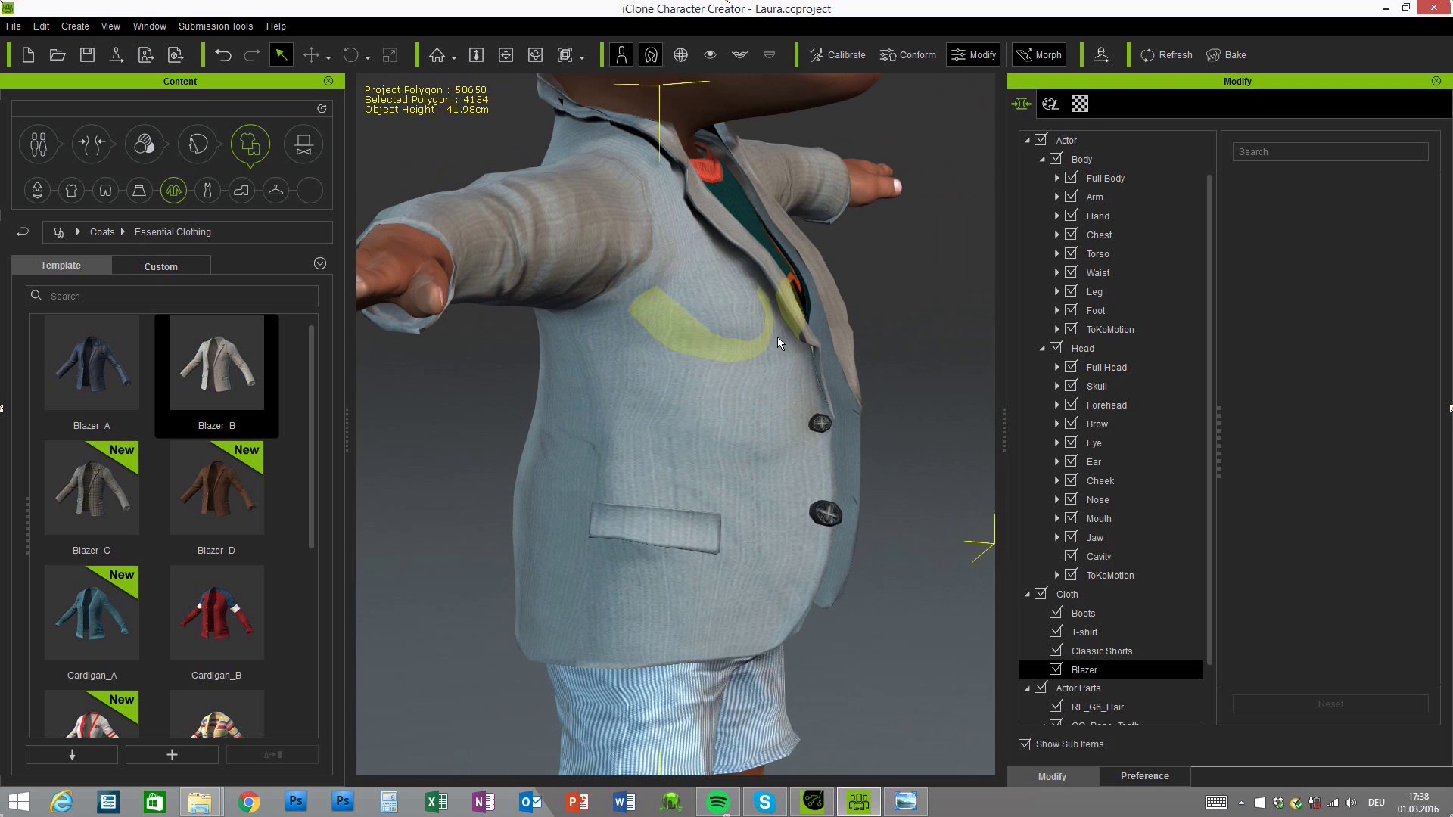
right_drag(836, 374, 690, 451)
scroll(691, 450, up, 2)
right_drag(729, 185, 806, 423)
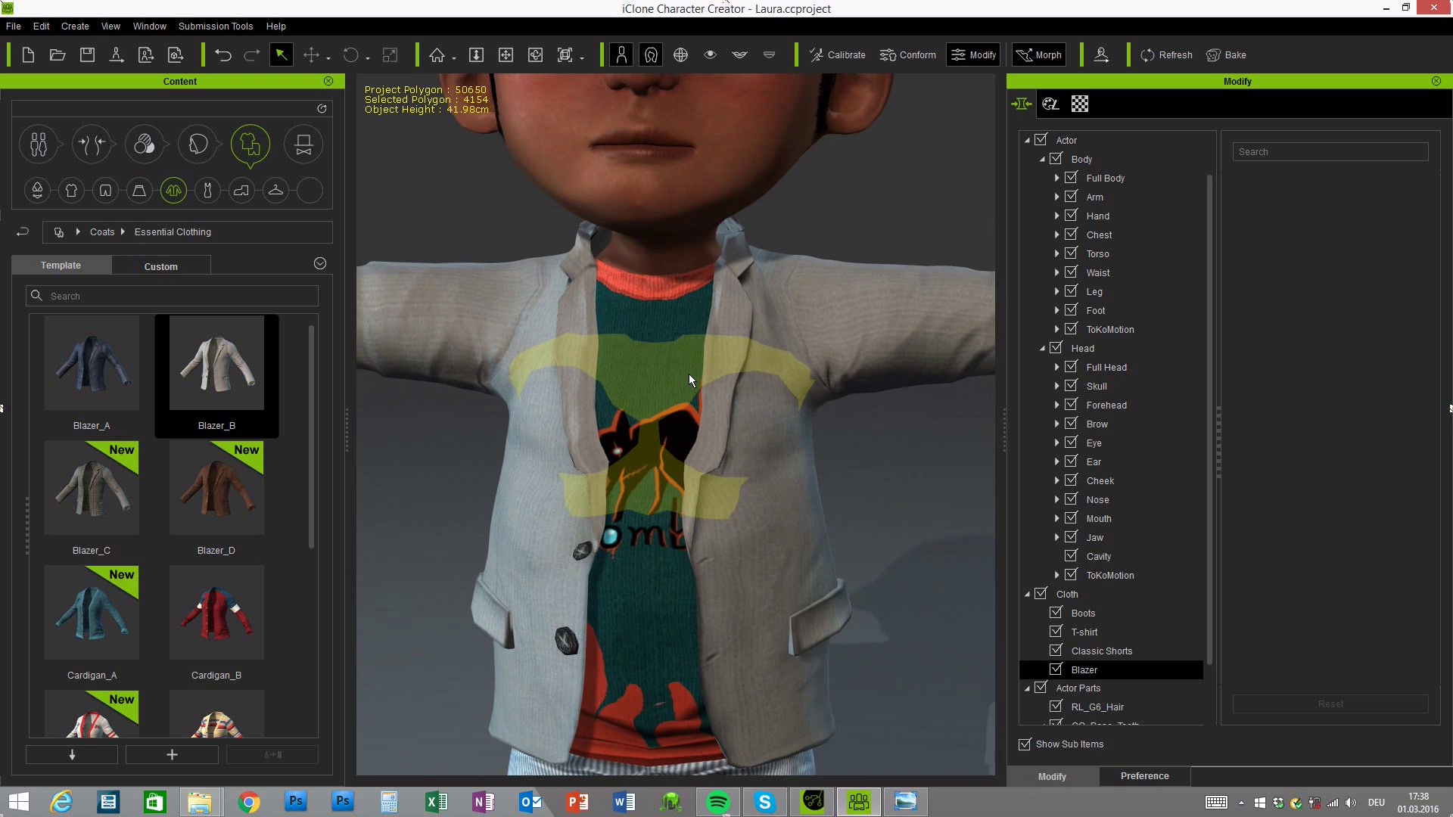
scroll(688, 374, down, 5)
right_drag(595, 395, 707, 279)
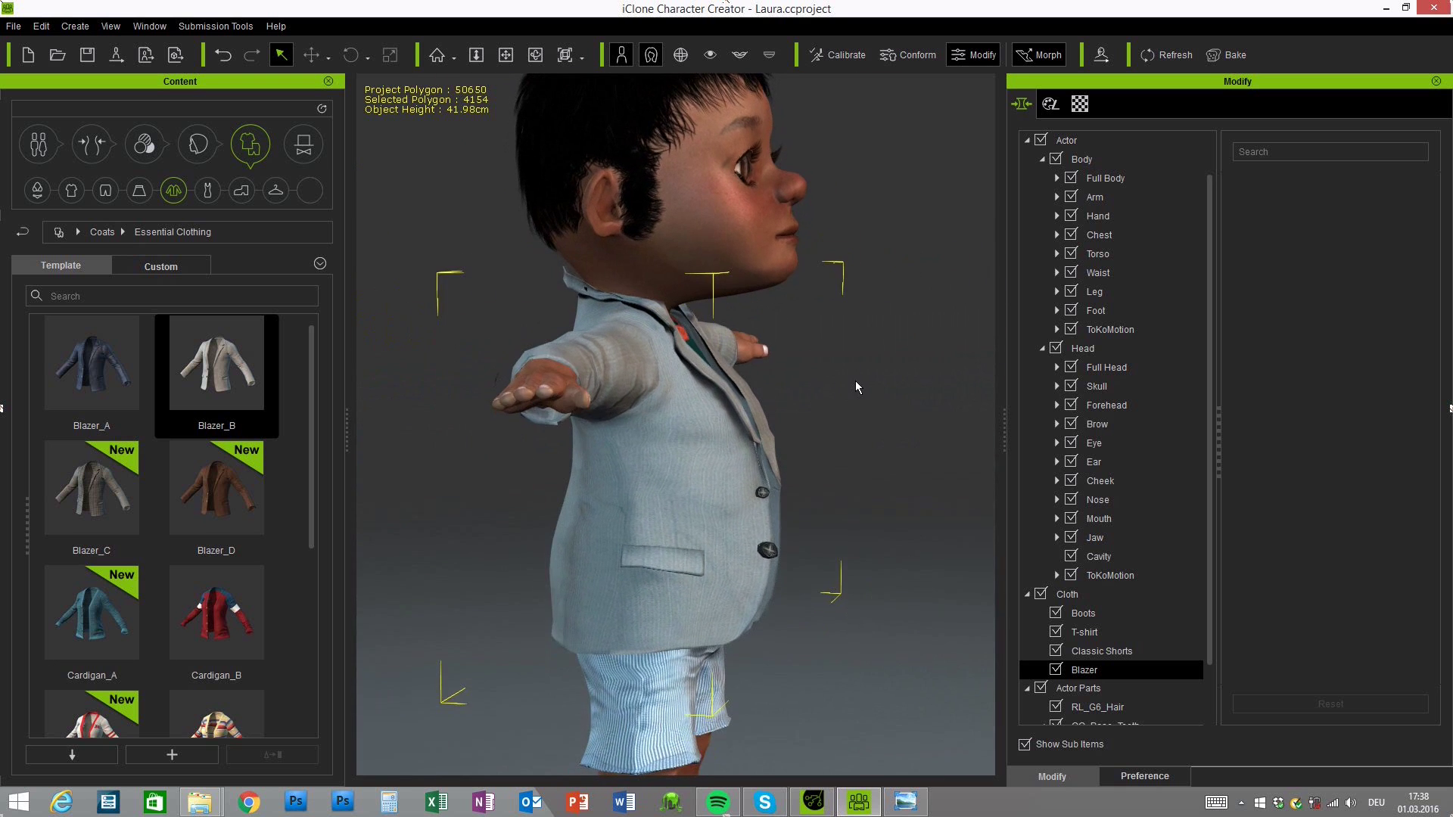
scroll(755, 394, down, 2)
scroll(585, 383, down, 5)
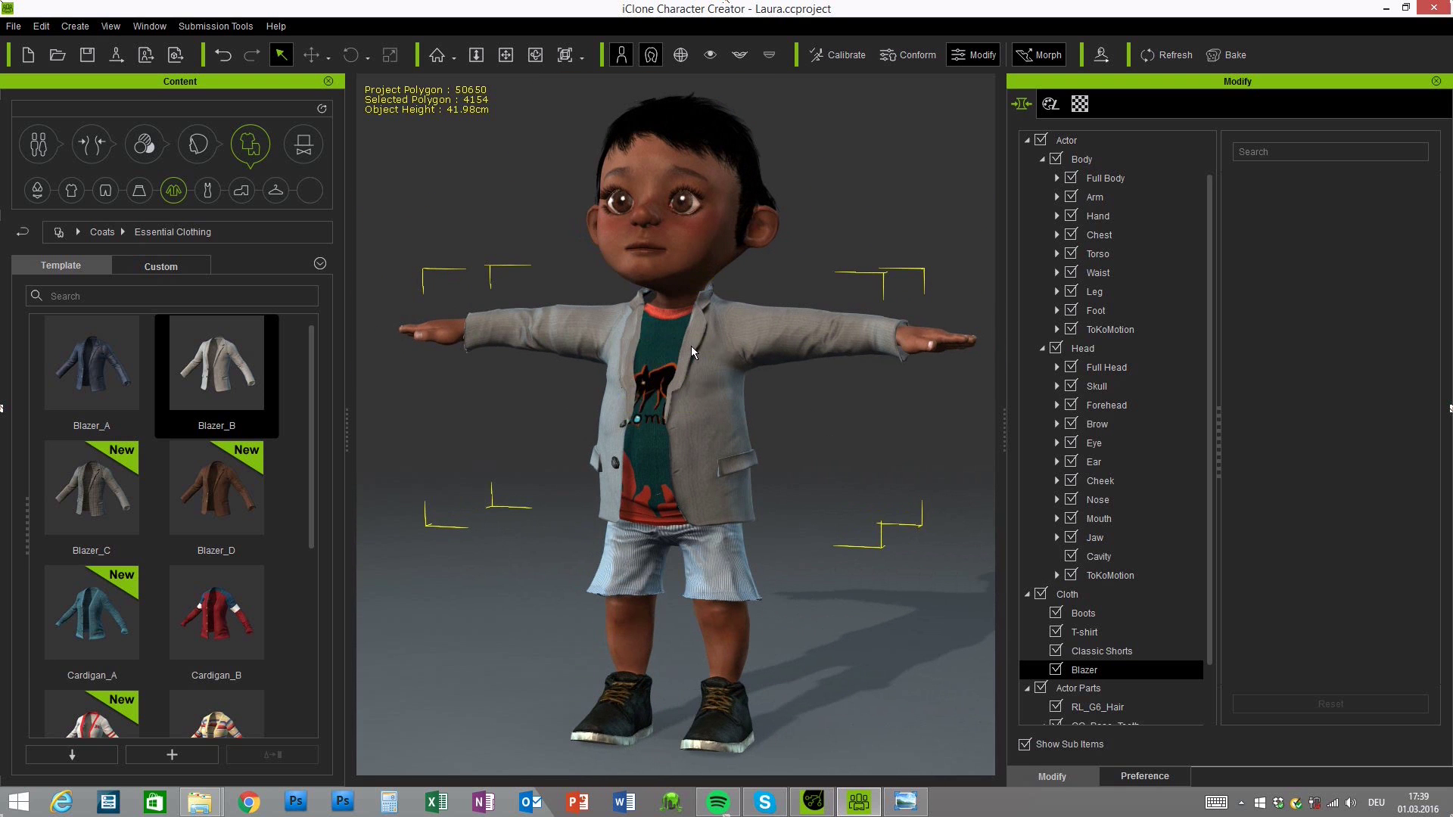
right_drag(763, 442, 692, 324)
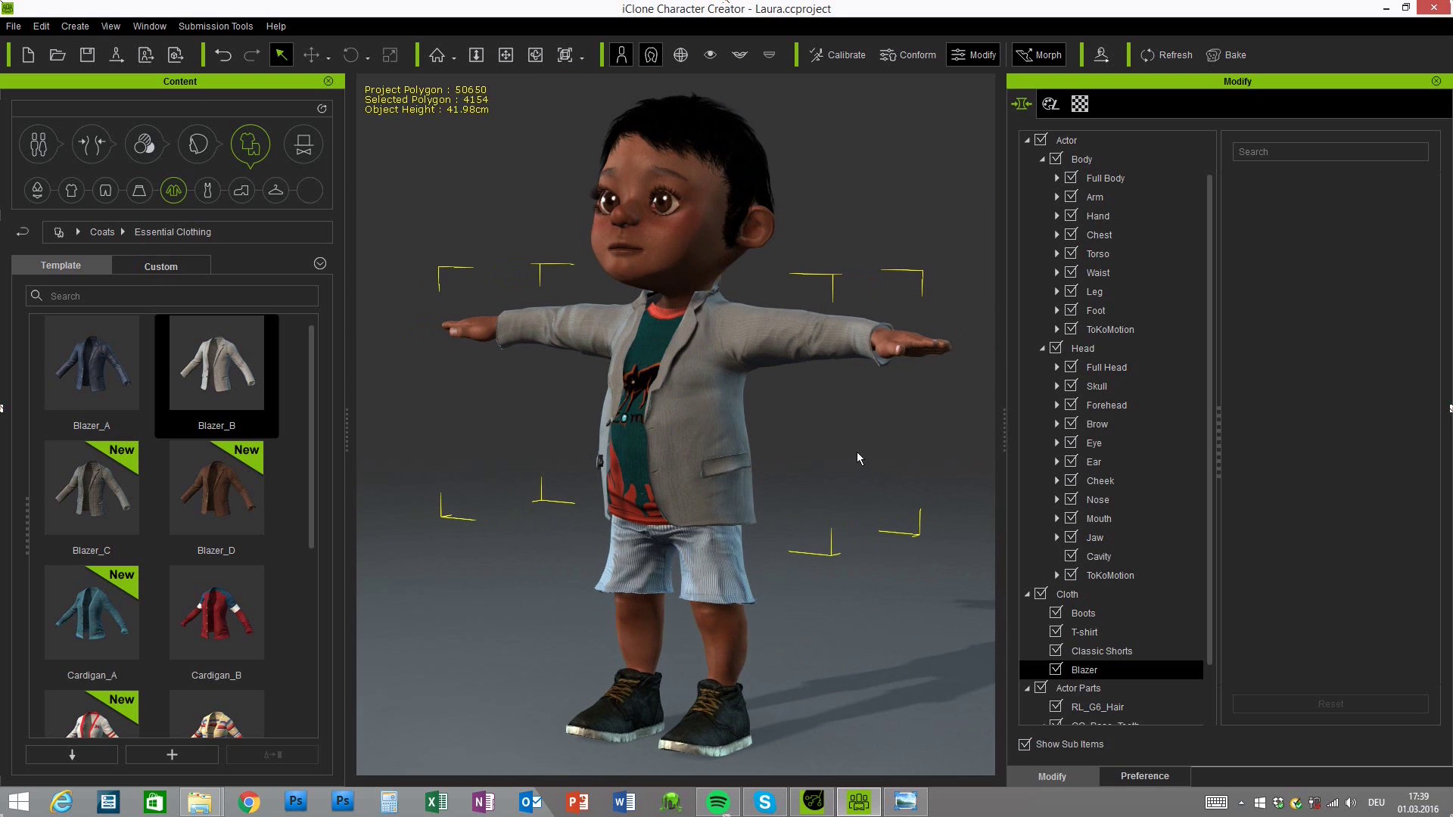
right_drag(857, 451, 648, 529)
Delete Blazer_B from the Cloth list, leaving Boots, T-shirt and Classic Shorts
ctrl+click(1094, 651)
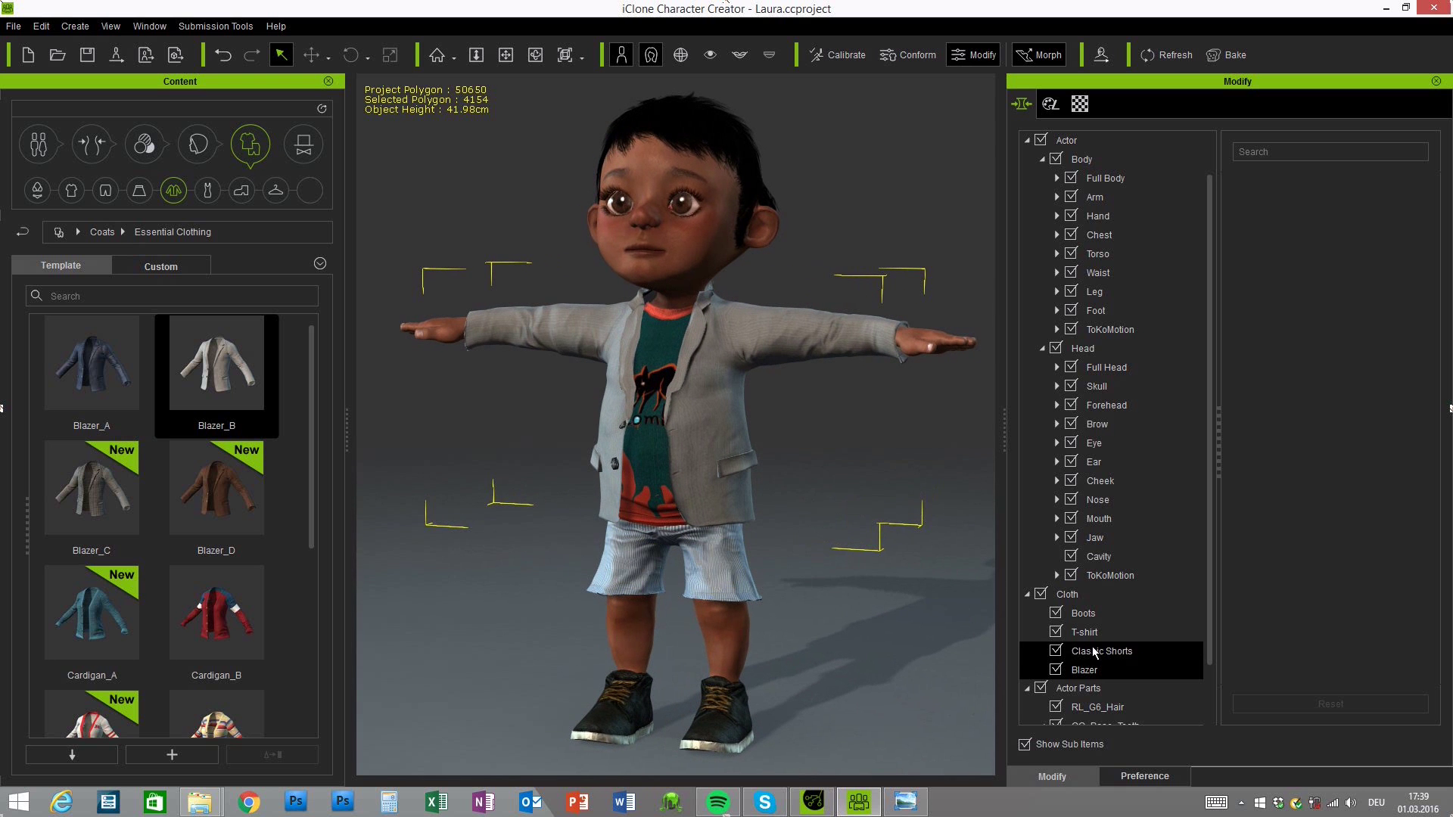
click(1095, 652)
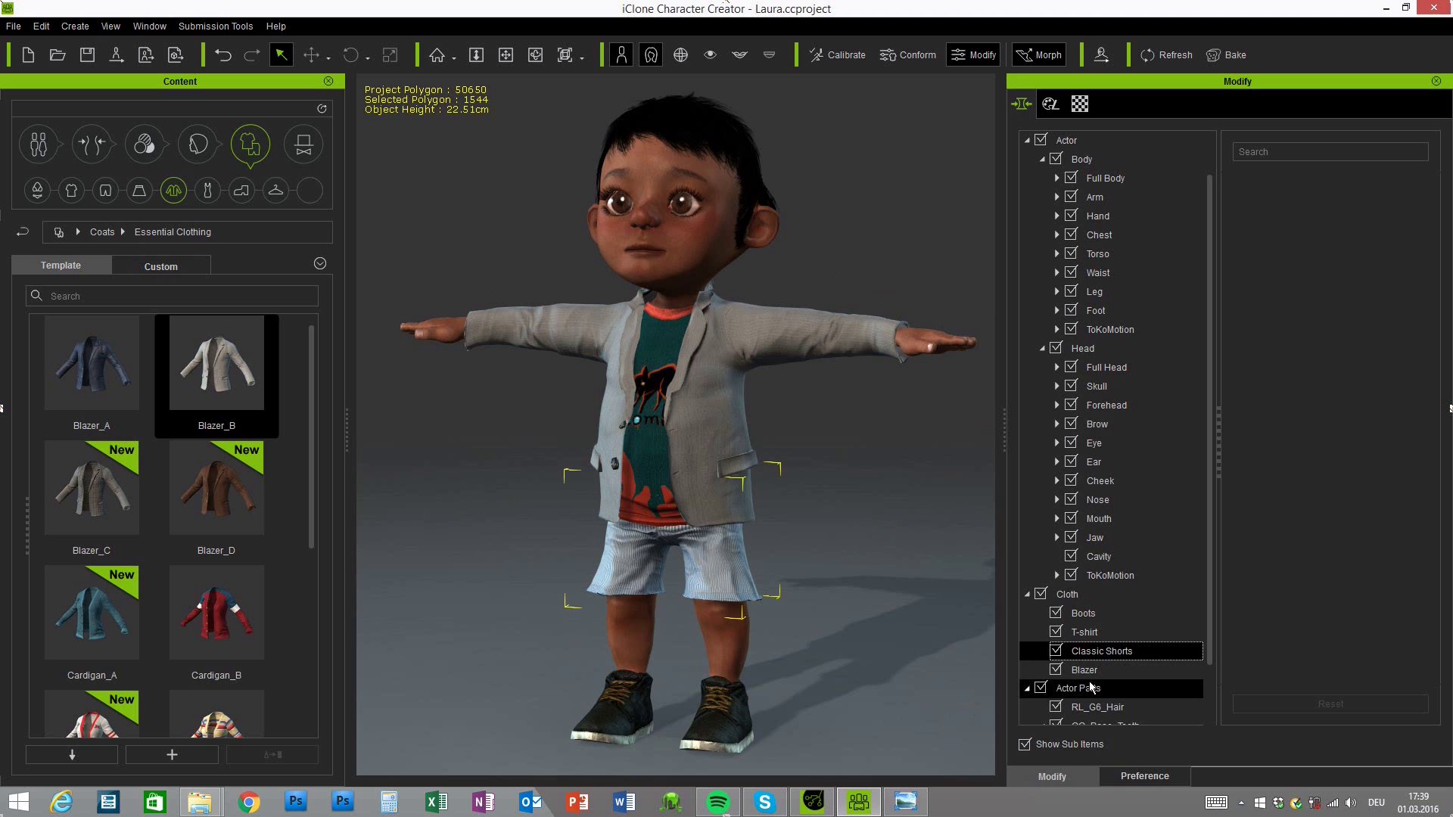
click(1082, 670)
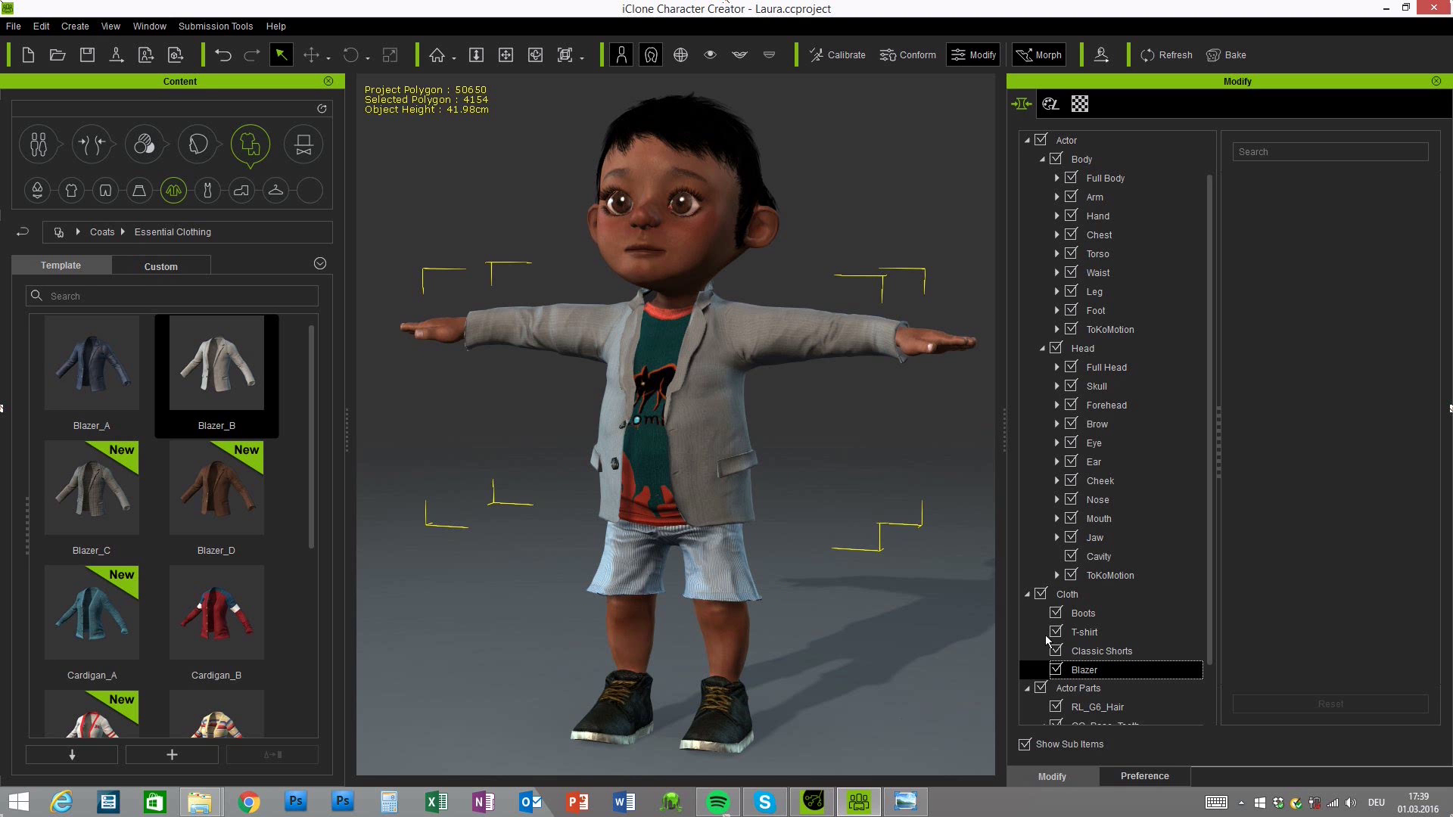
key(Delete)
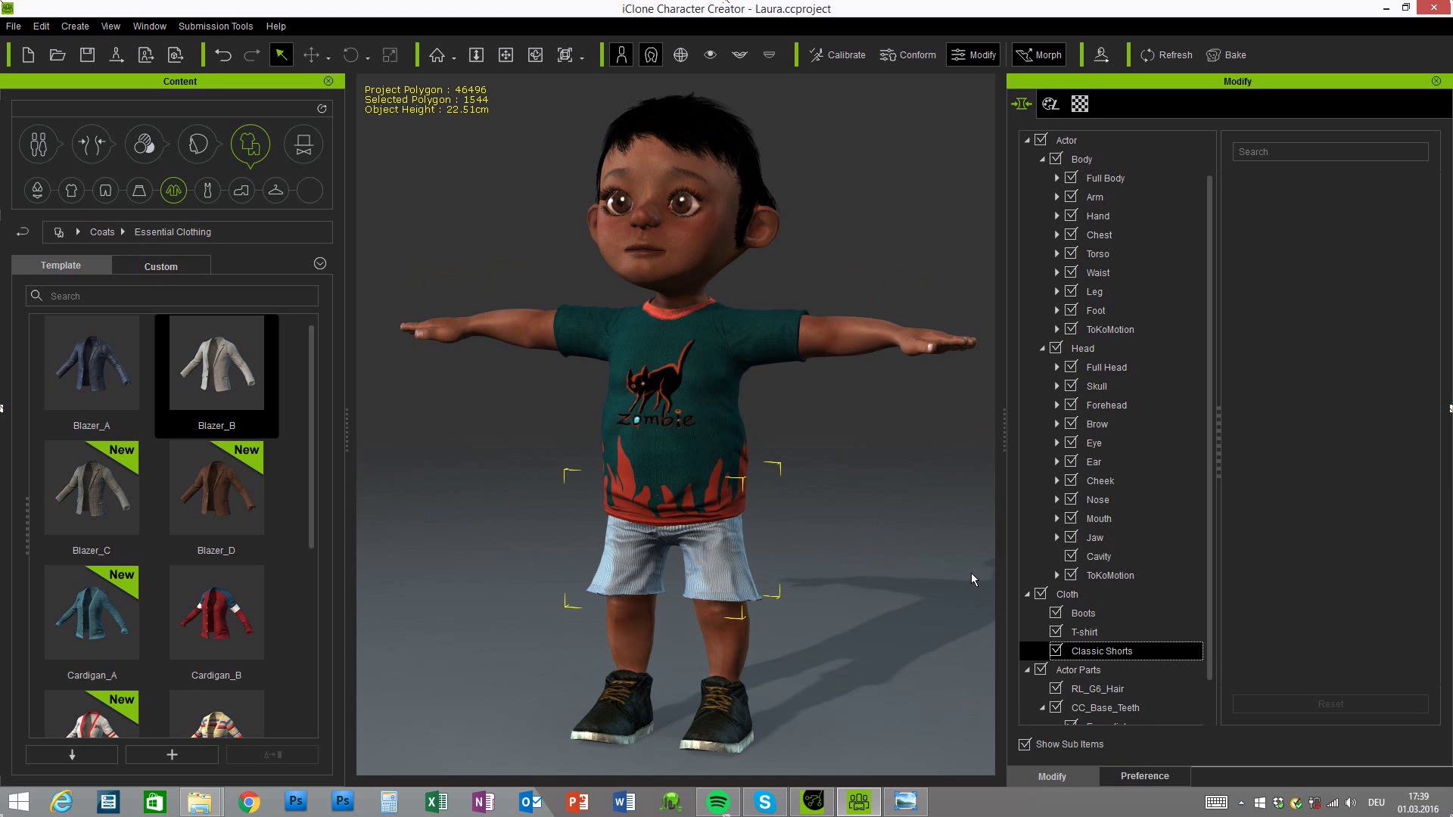
Orbit to a left-facing three-quarter view and reselect the character's body
right_drag(593, 519, 657, 523)
scroll(657, 520, down, 2)
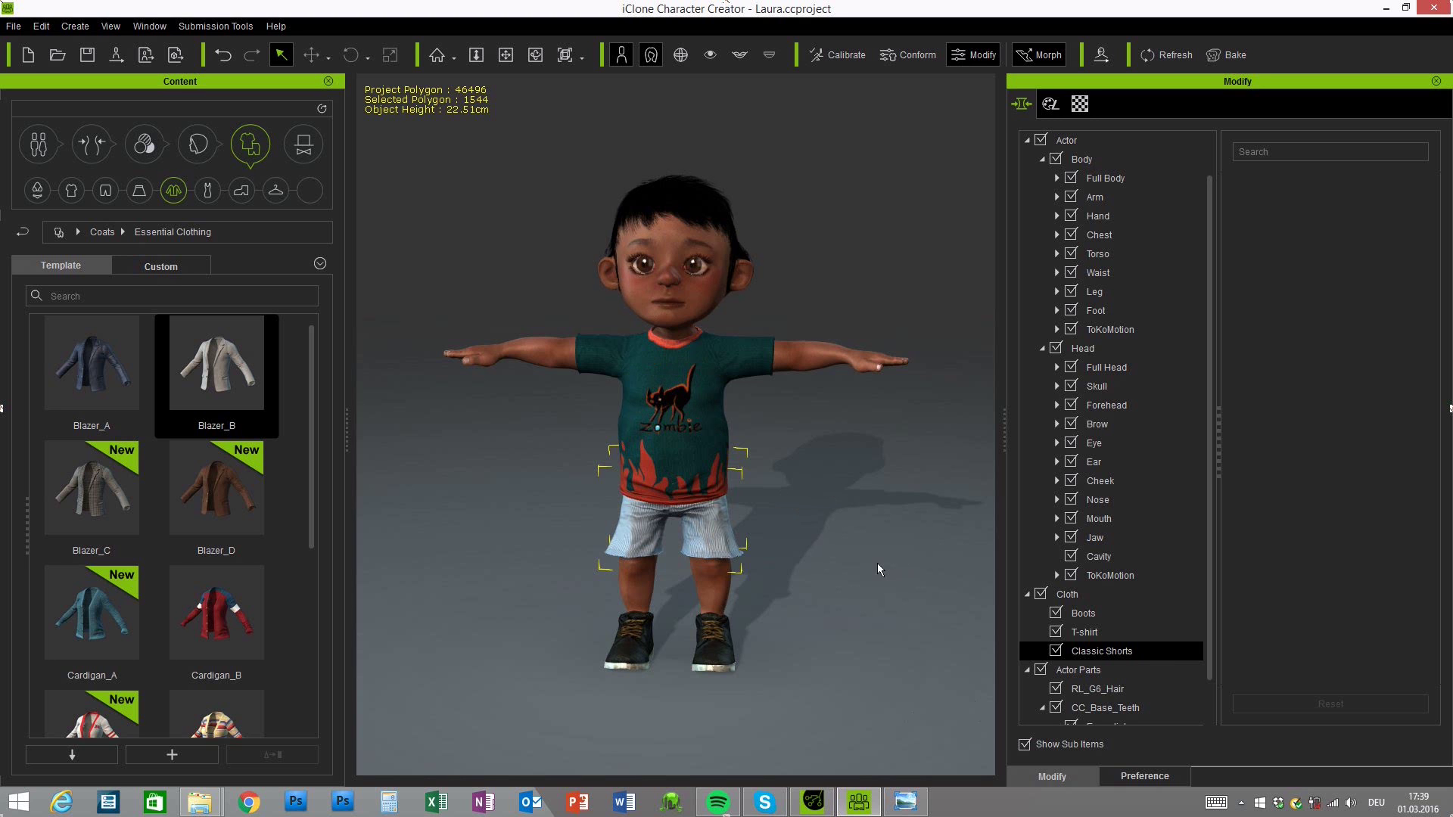
right_drag(834, 552, 666, 446)
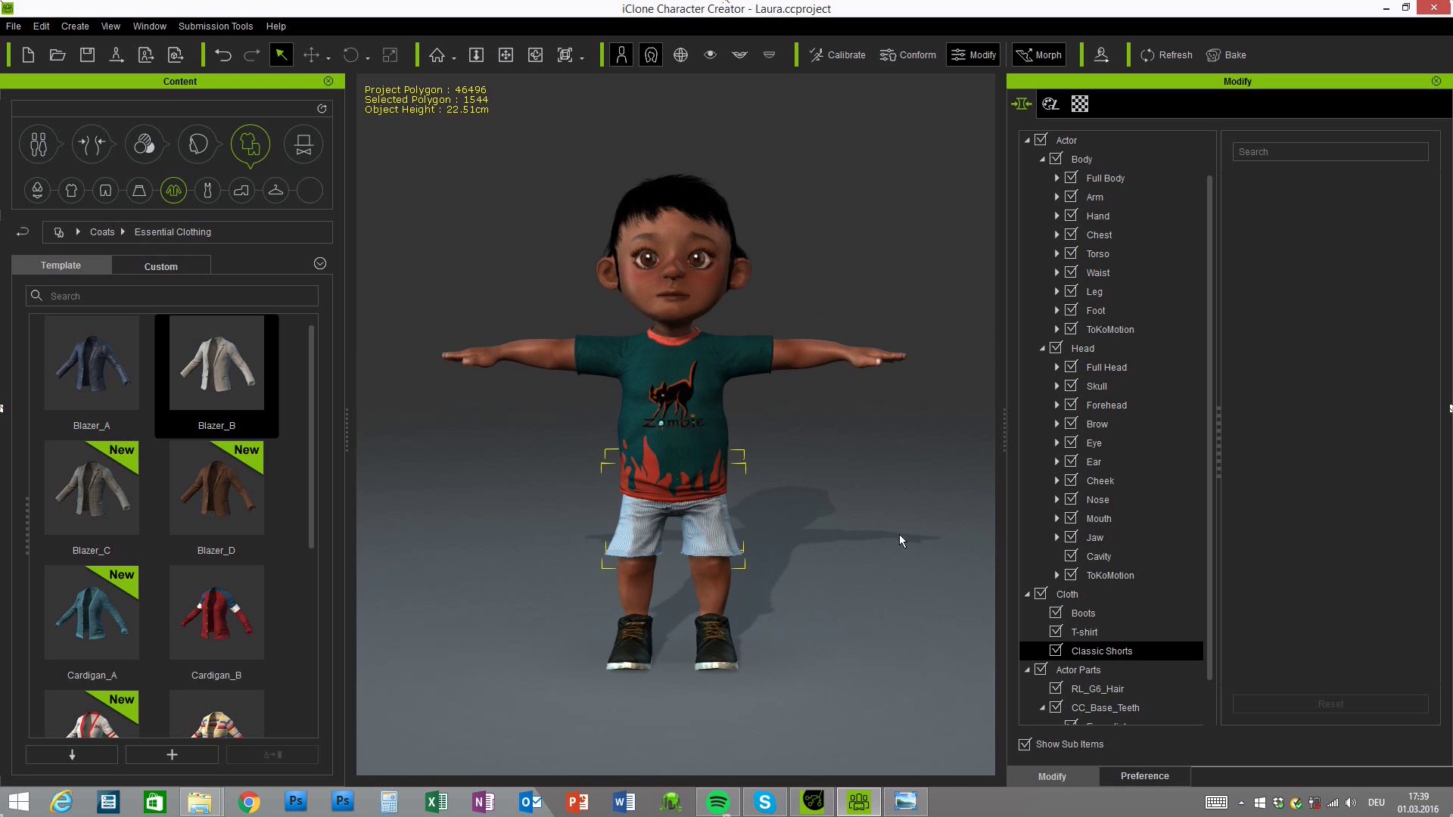
right_drag(902, 534, 807, 530)
right_drag(696, 215, 810, 583)
scroll(810, 582, up, 5)
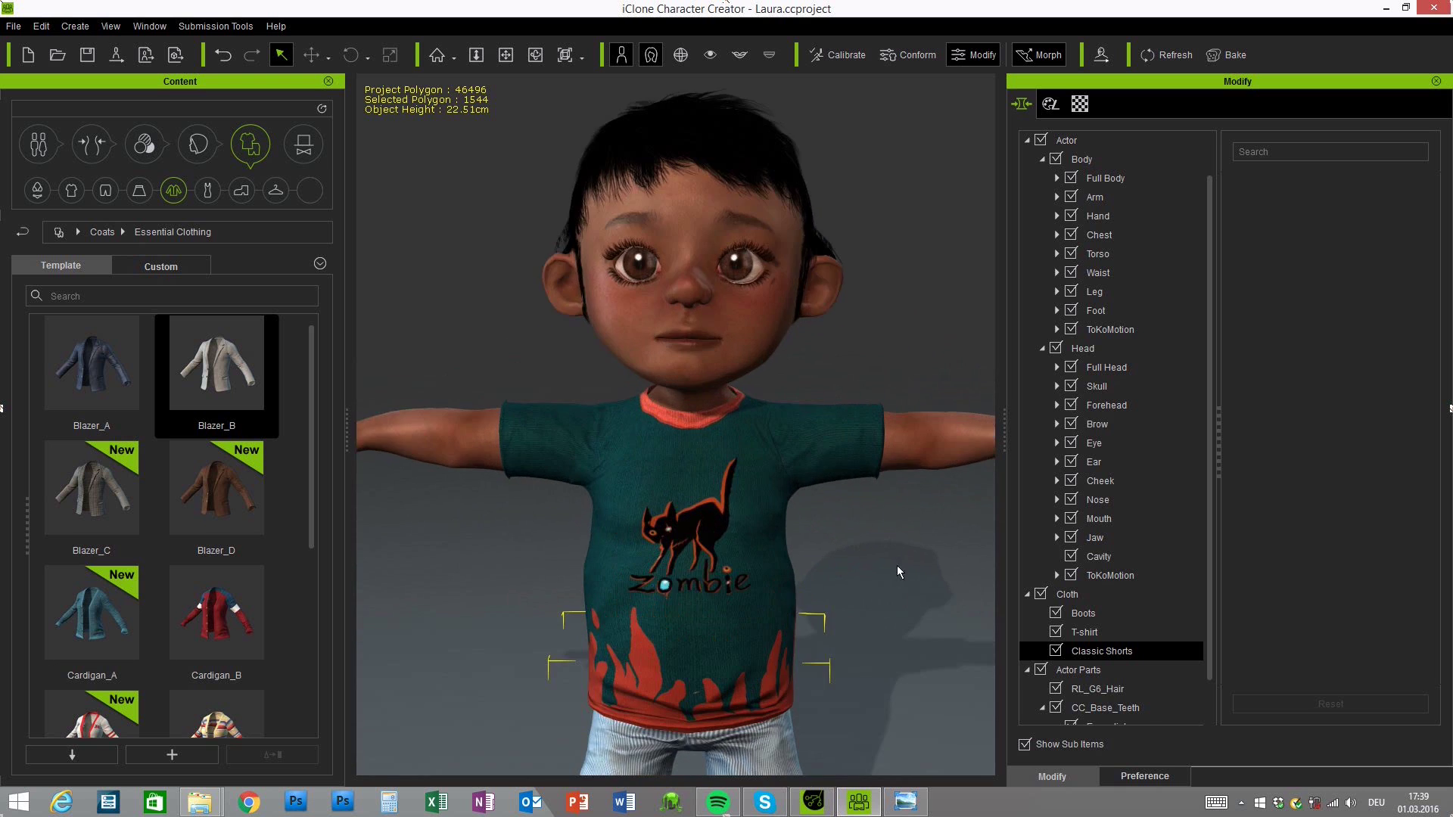
click(763, 318)
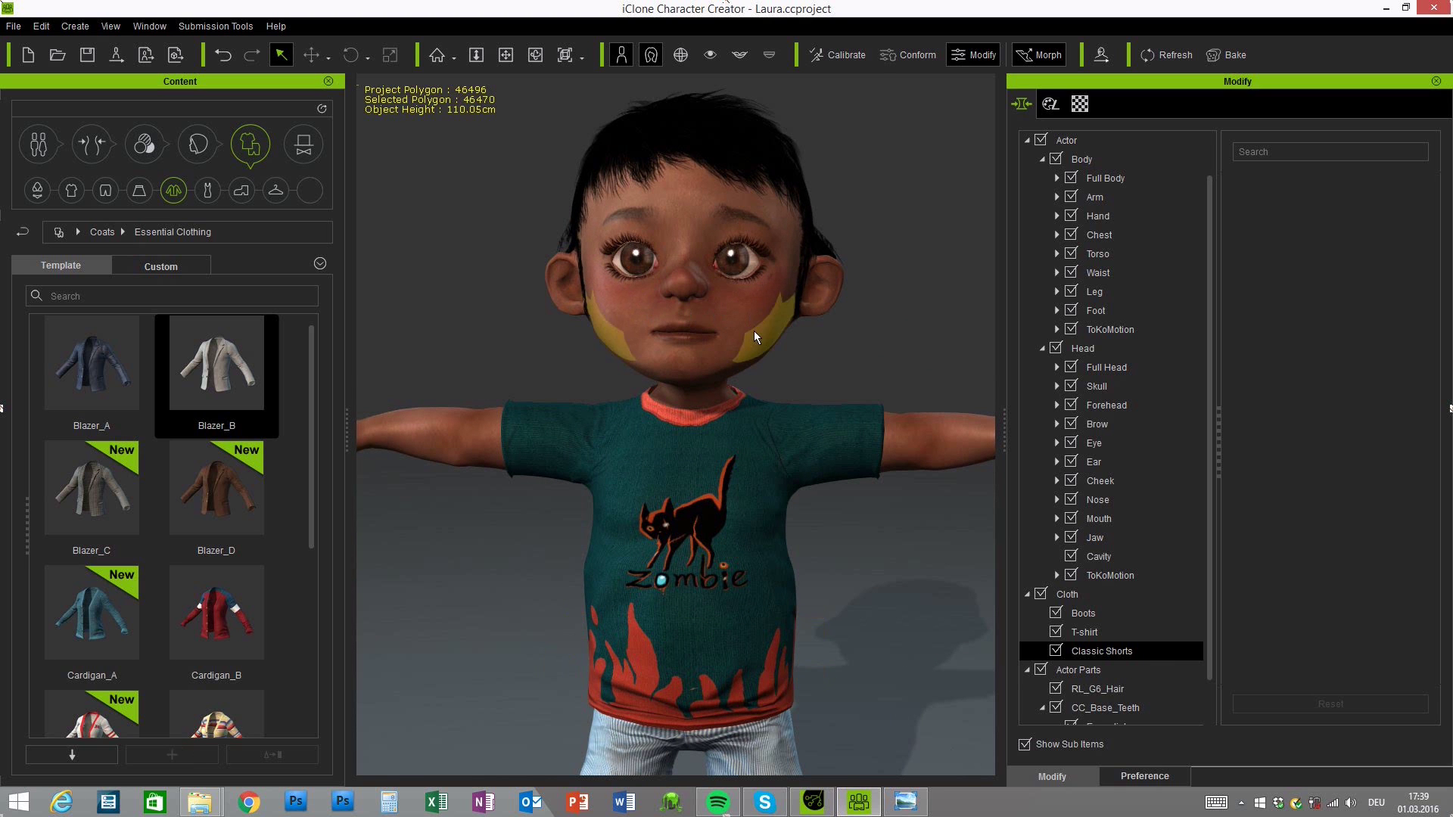
Test lower values on the ToKoMotion Stylized Kids & Teens Laura morph, returning it to 100
click(1110, 331)
click(1058, 330)
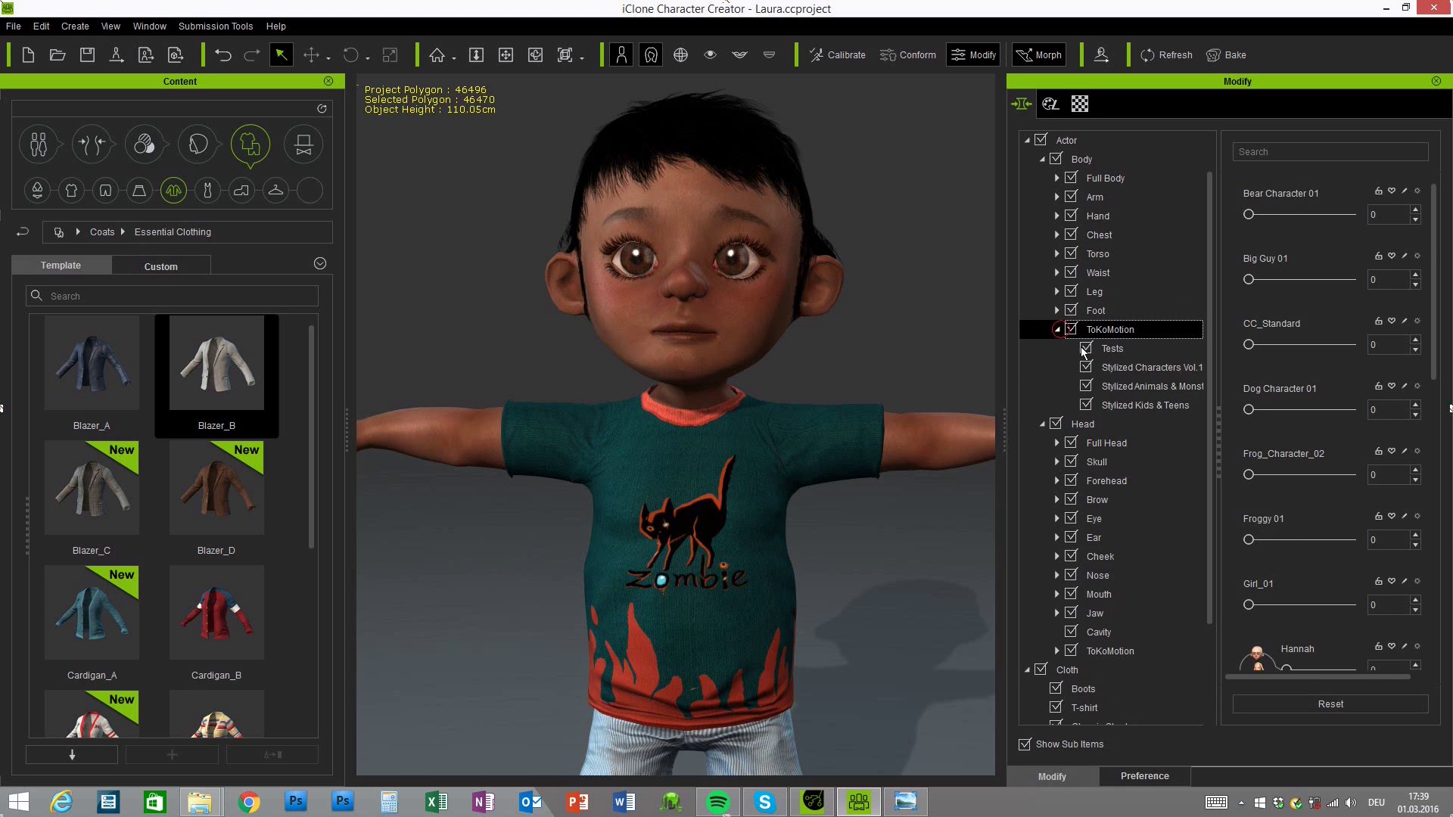
click(1120, 406)
drag(1351, 345, 1343, 345)
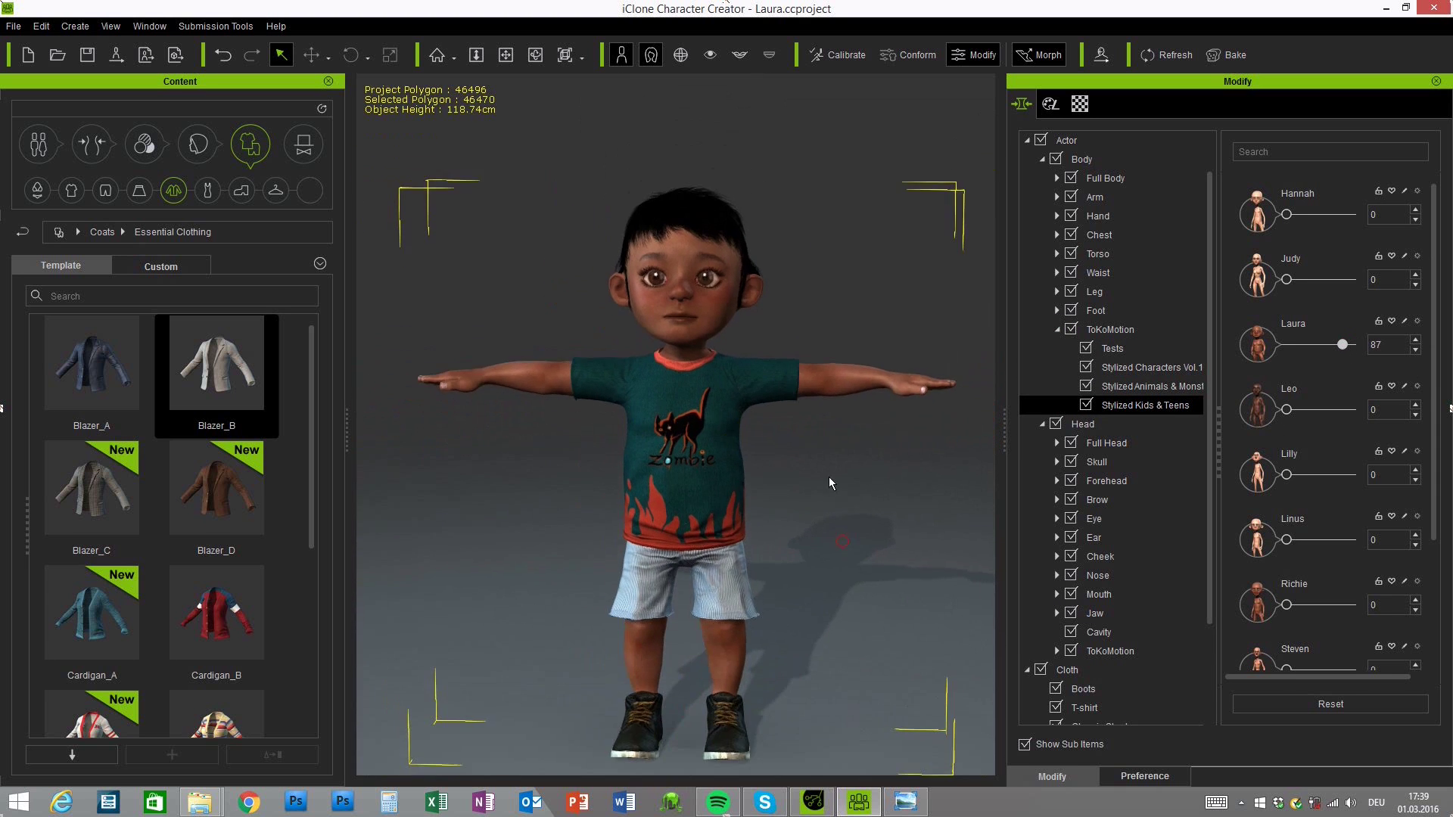
drag(1343, 345, 1327, 345)
right_drag(973, 454, 843, 467)
scroll(827, 465, up, 2)
scroll(853, 469, down, 2)
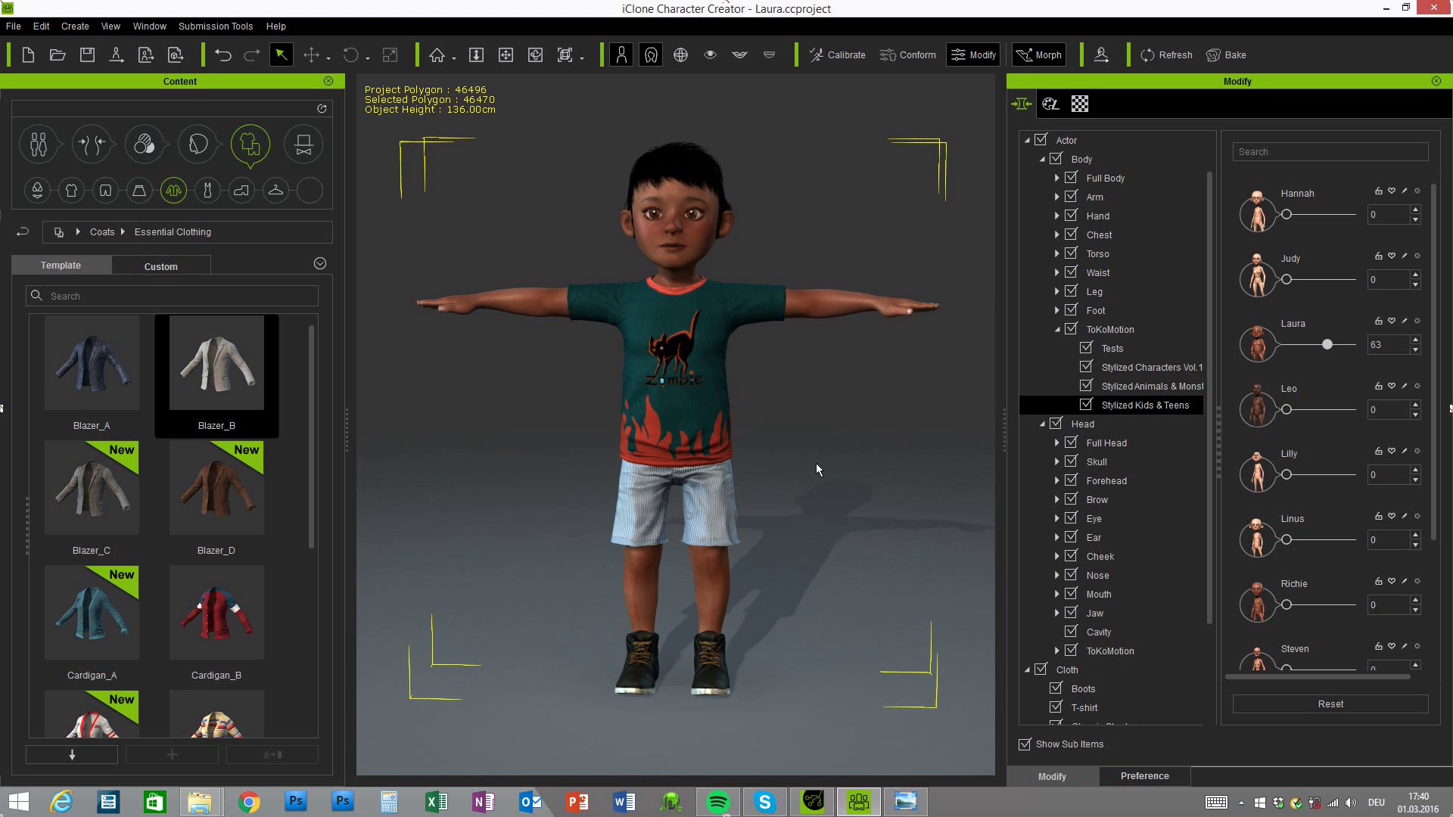
drag(1329, 345, 1387, 344)
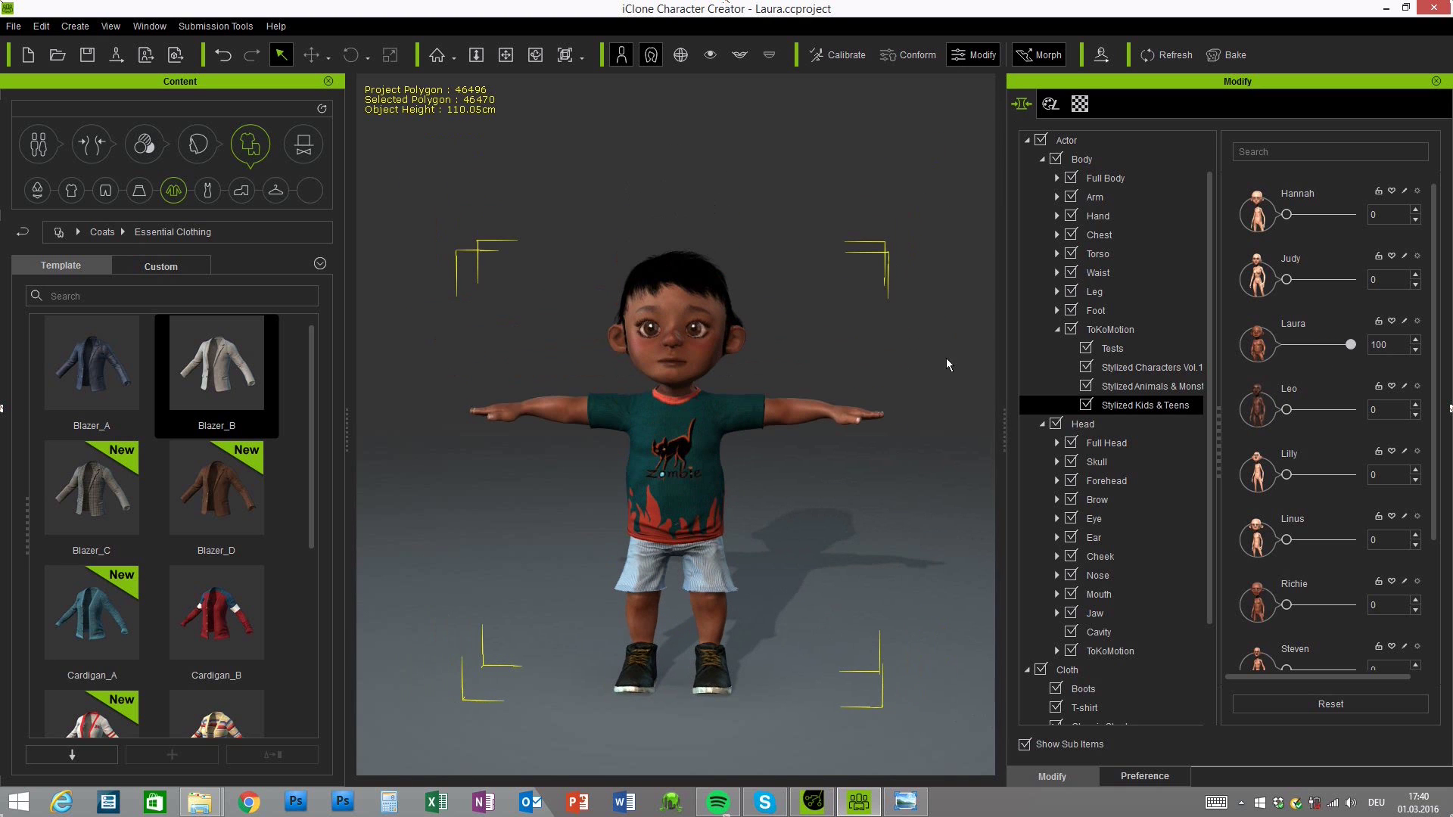
click(1053, 106)
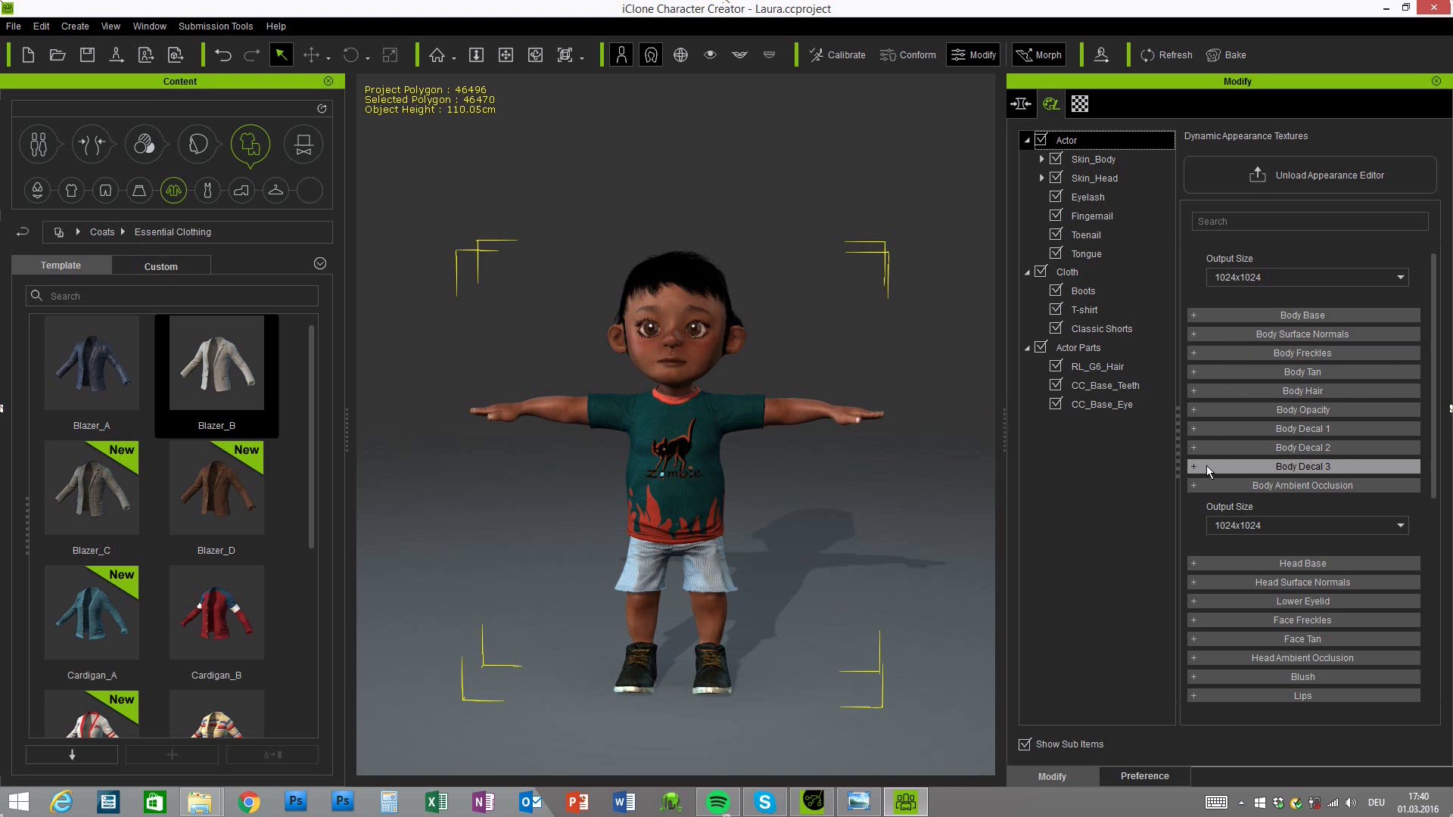
Set the Body Base diffuse to hue 0.00, saturation 0.59 and lightness 0.57
click(1192, 315)
scroll(1369, 497, down, 6)
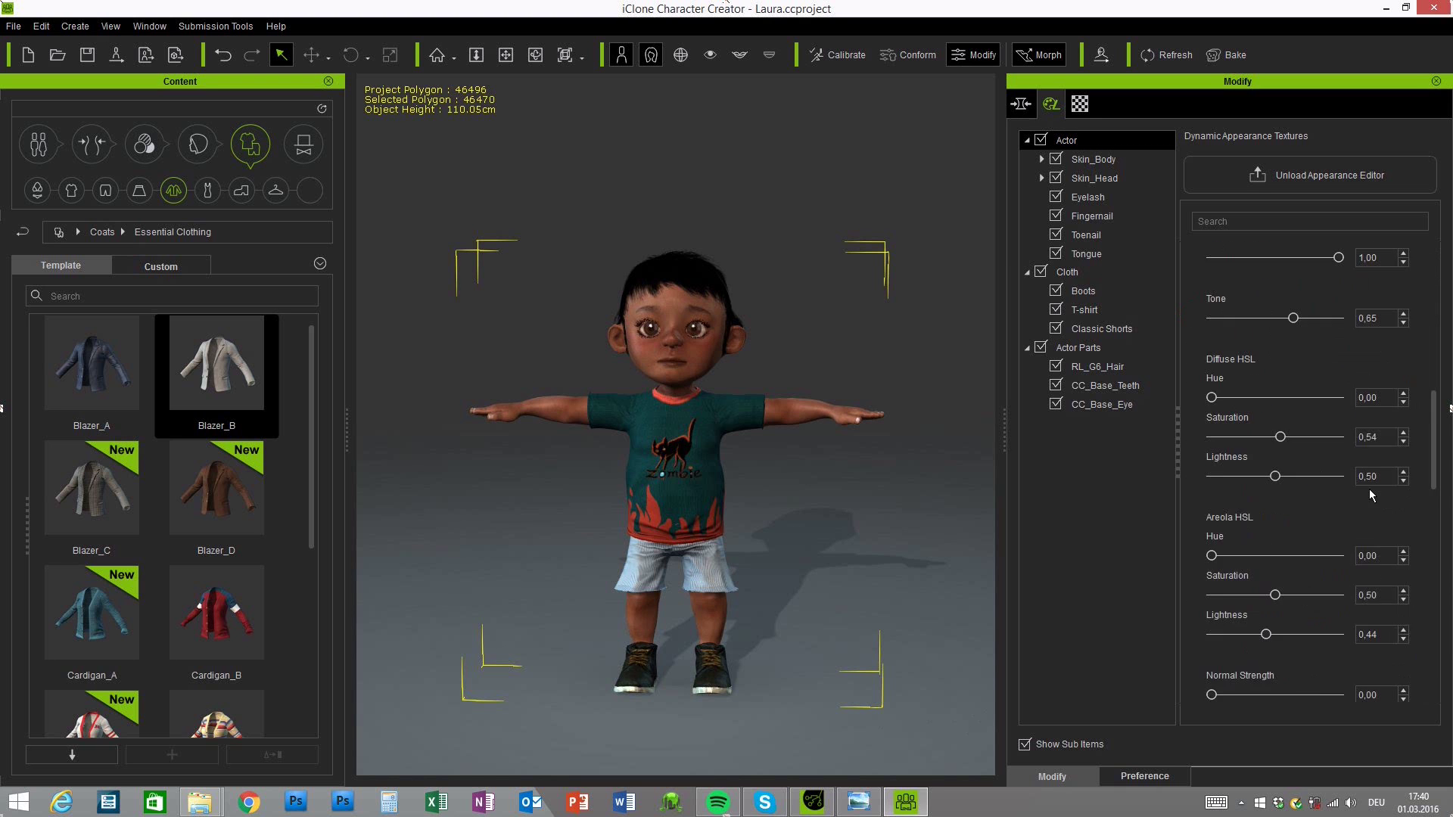
scroll(1371, 495, down, 2)
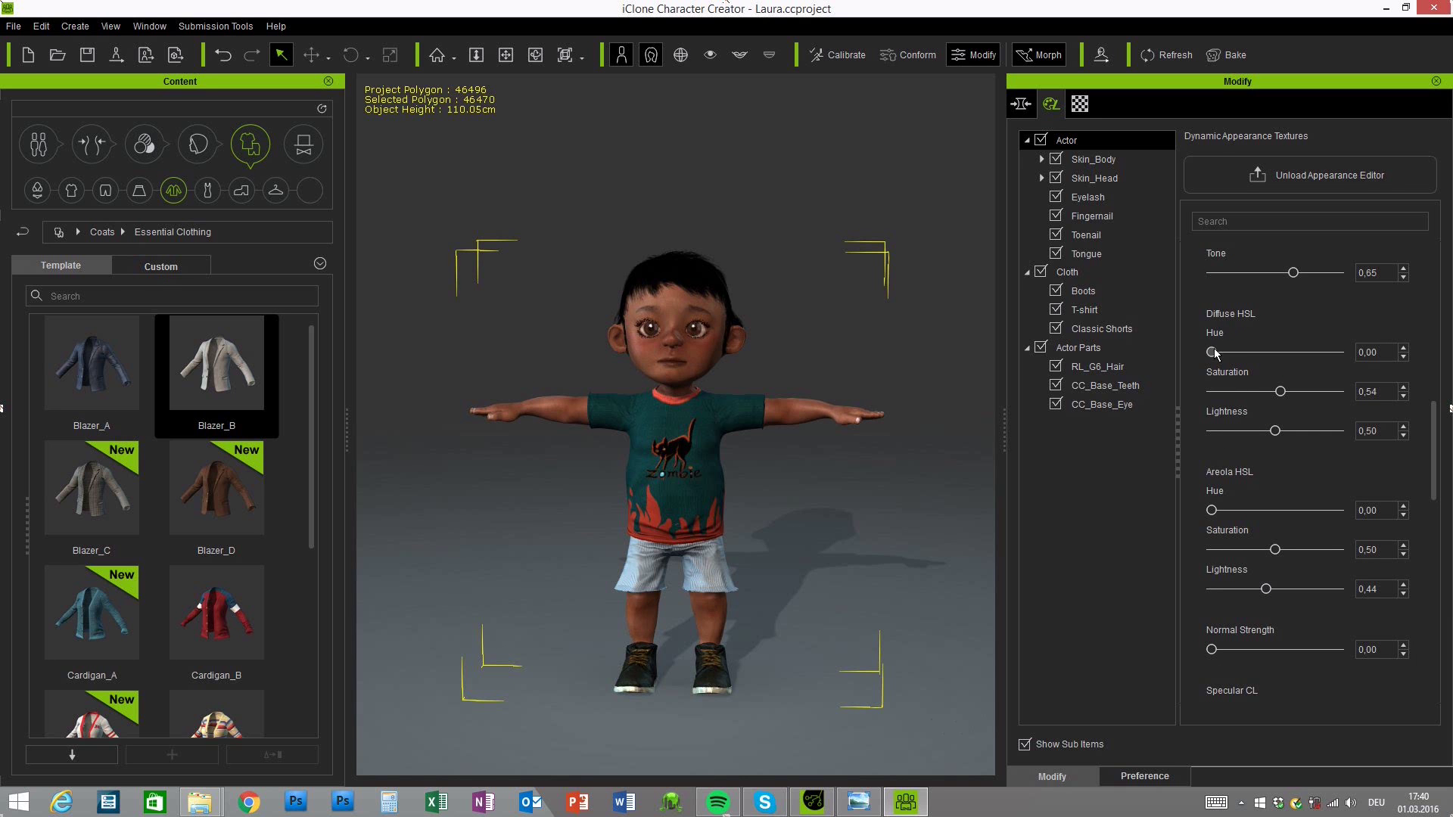
drag(1230, 353, 1216, 355)
drag(1276, 432, 1286, 437)
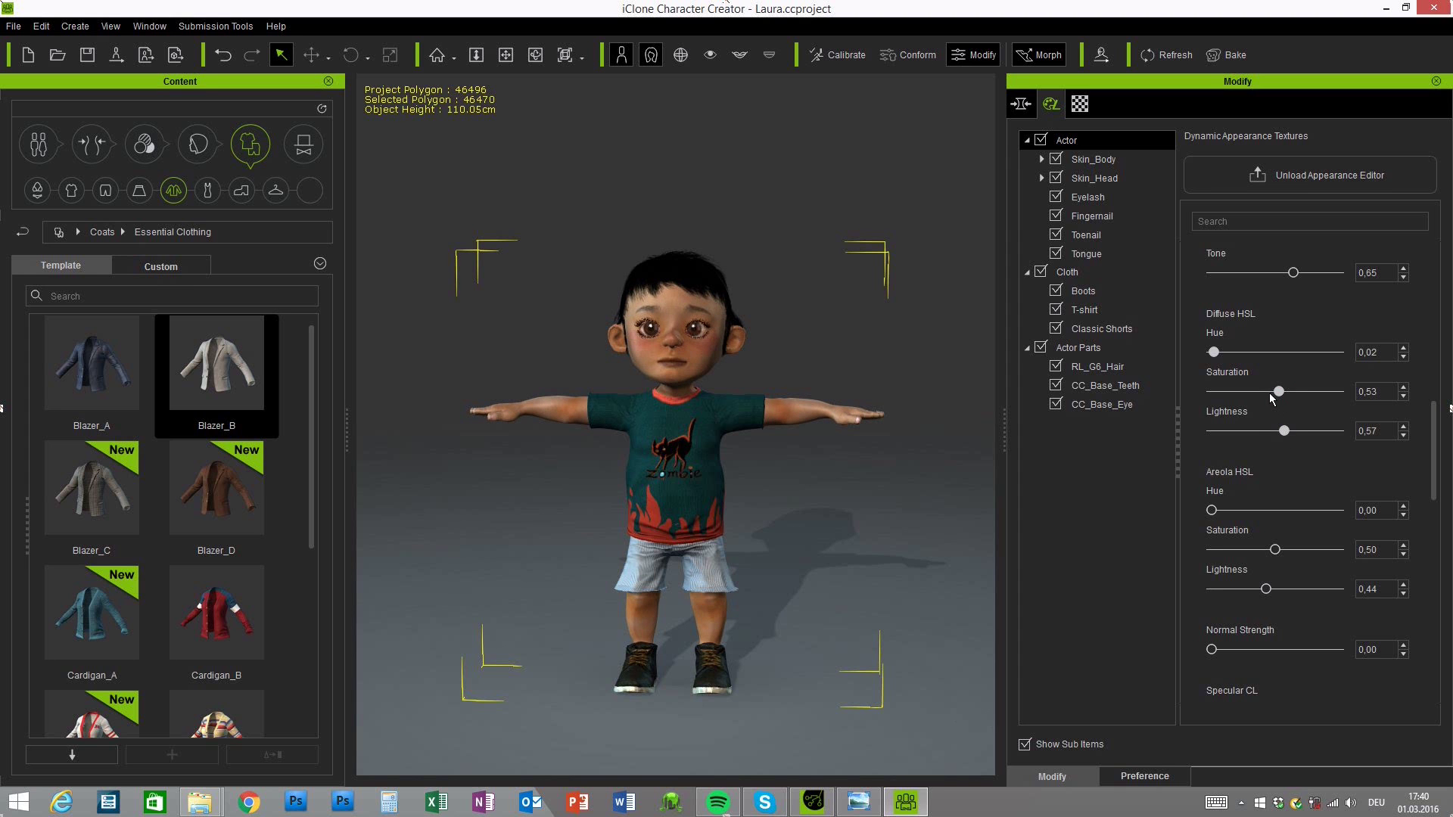
drag(1276, 394, 1285, 393)
drag(1220, 356, 1224, 356)
right_drag(697, 495, 598, 475)
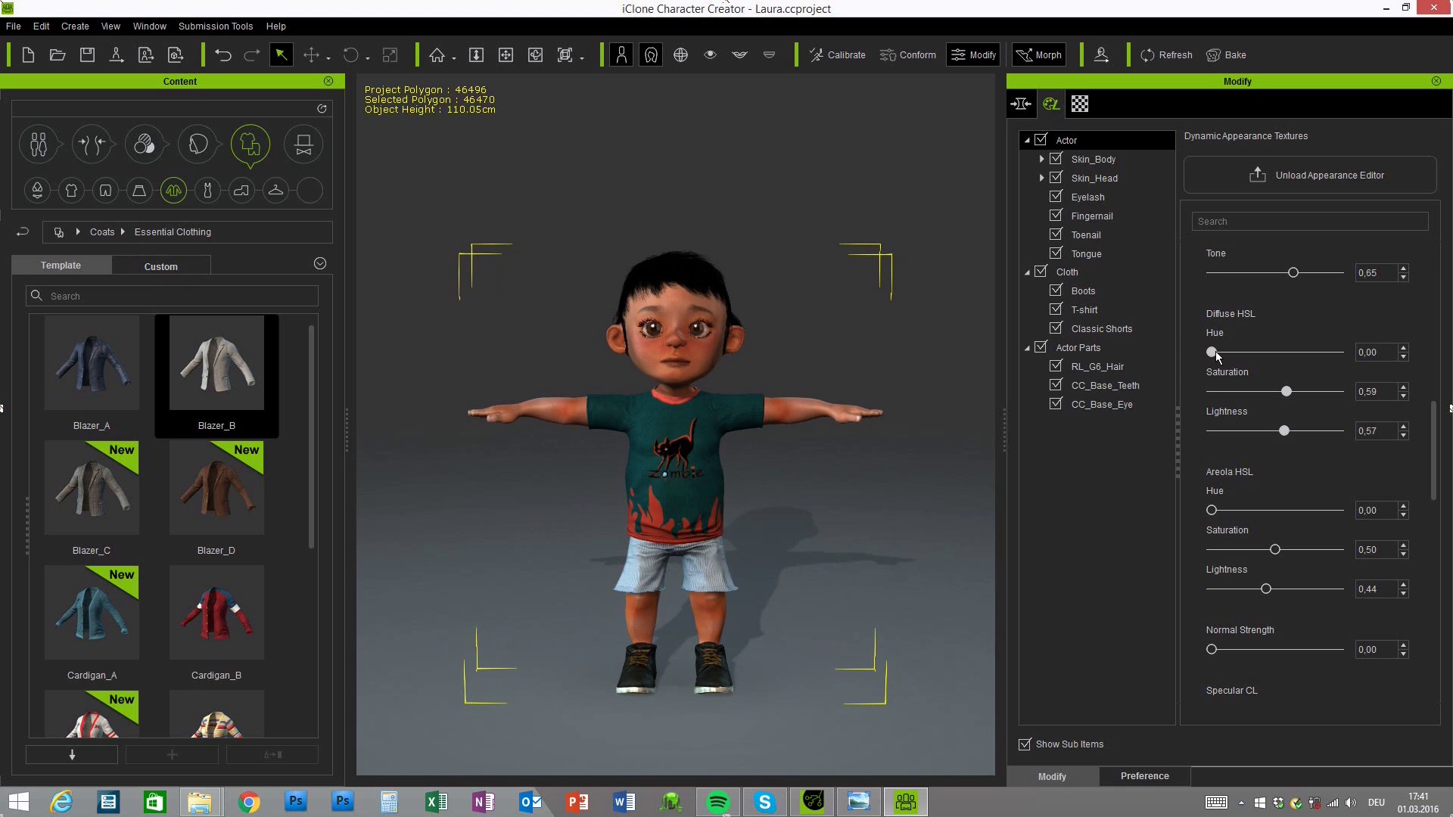
click(143, 144)
Apply the Base Male skin template and reactivate the Appearance Editor
drag(308, 365, 311, 385)
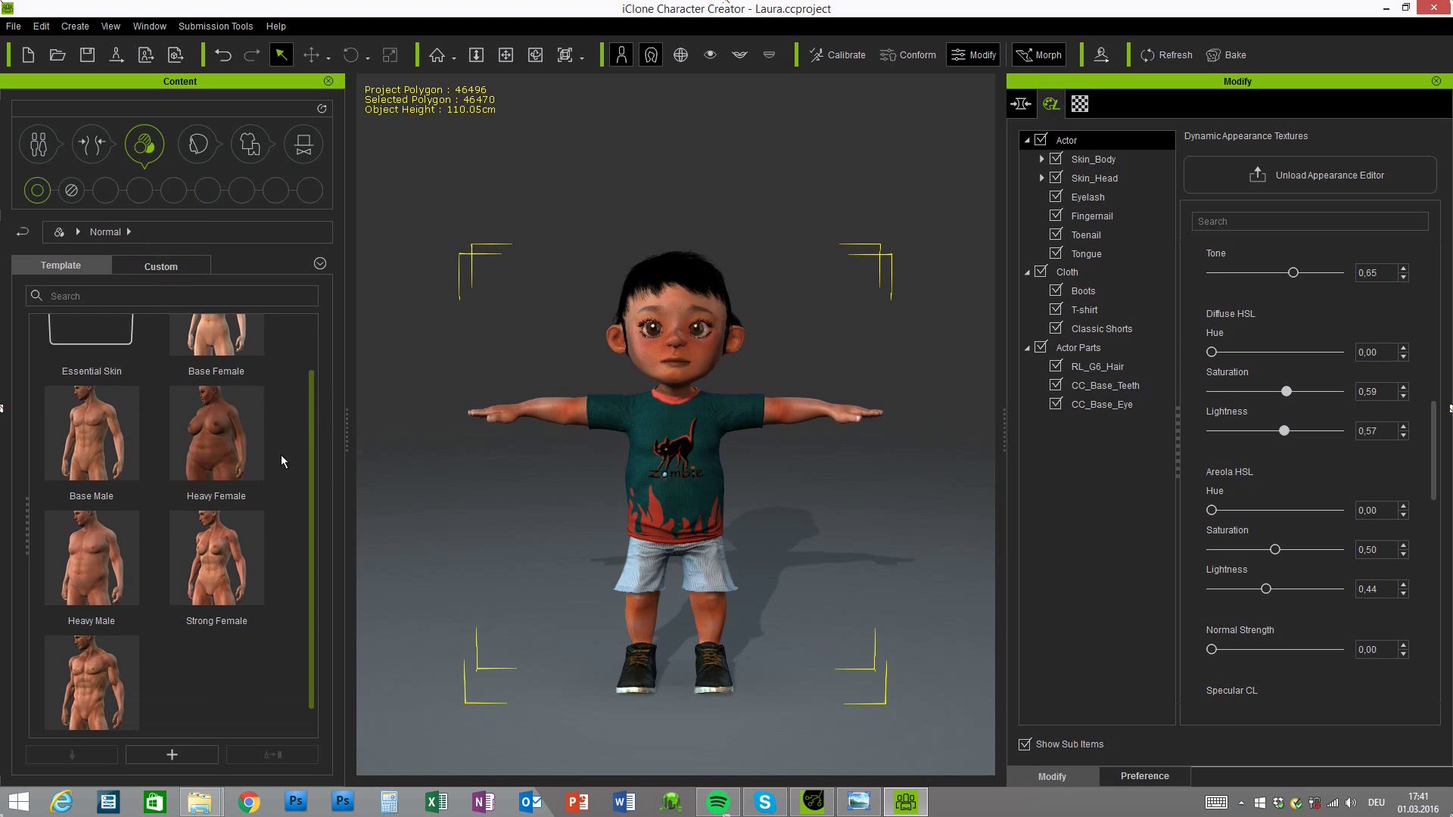
drag(314, 481, 319, 428)
double_click(84, 511)
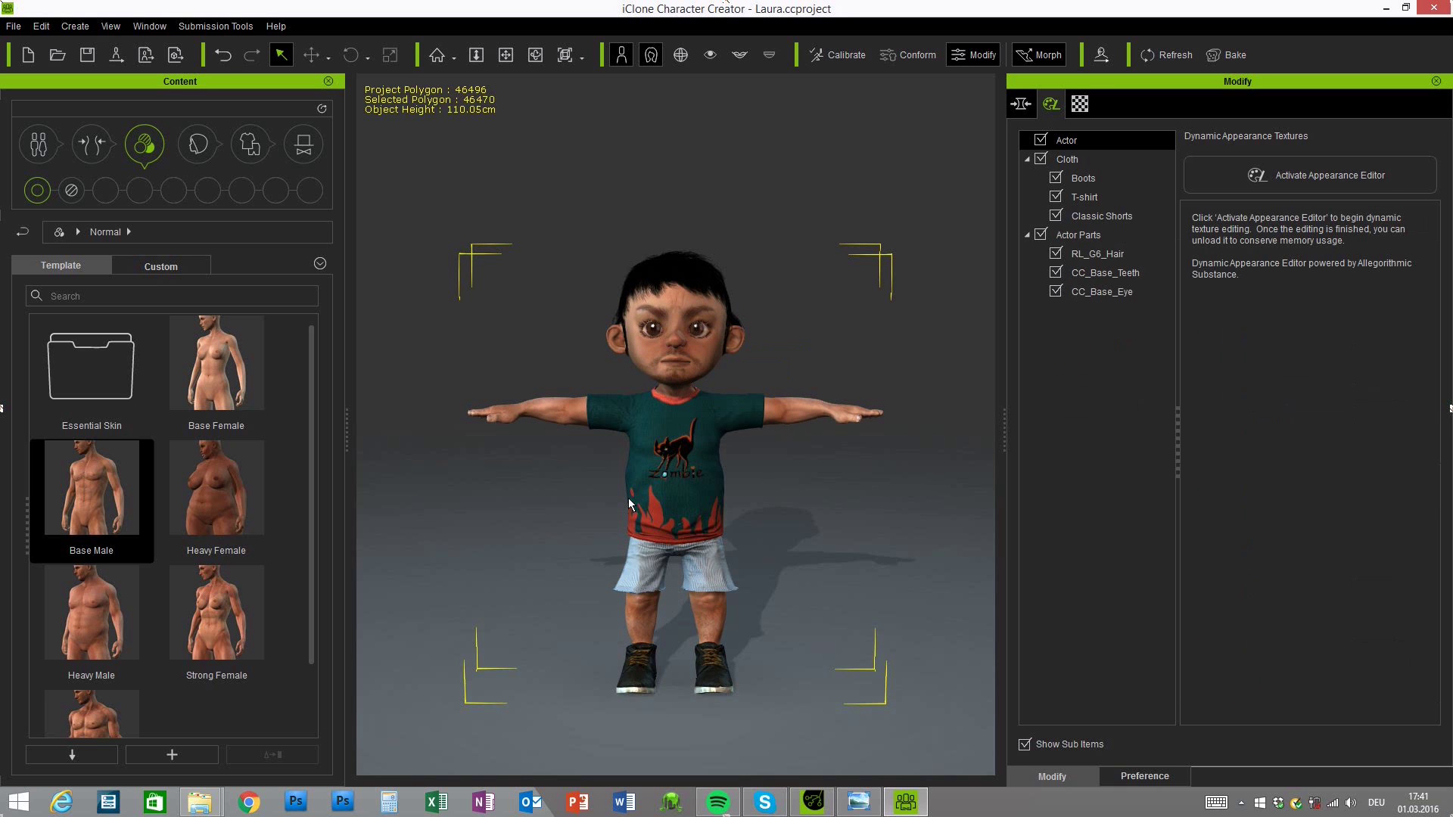
scroll(686, 513, up, 3)
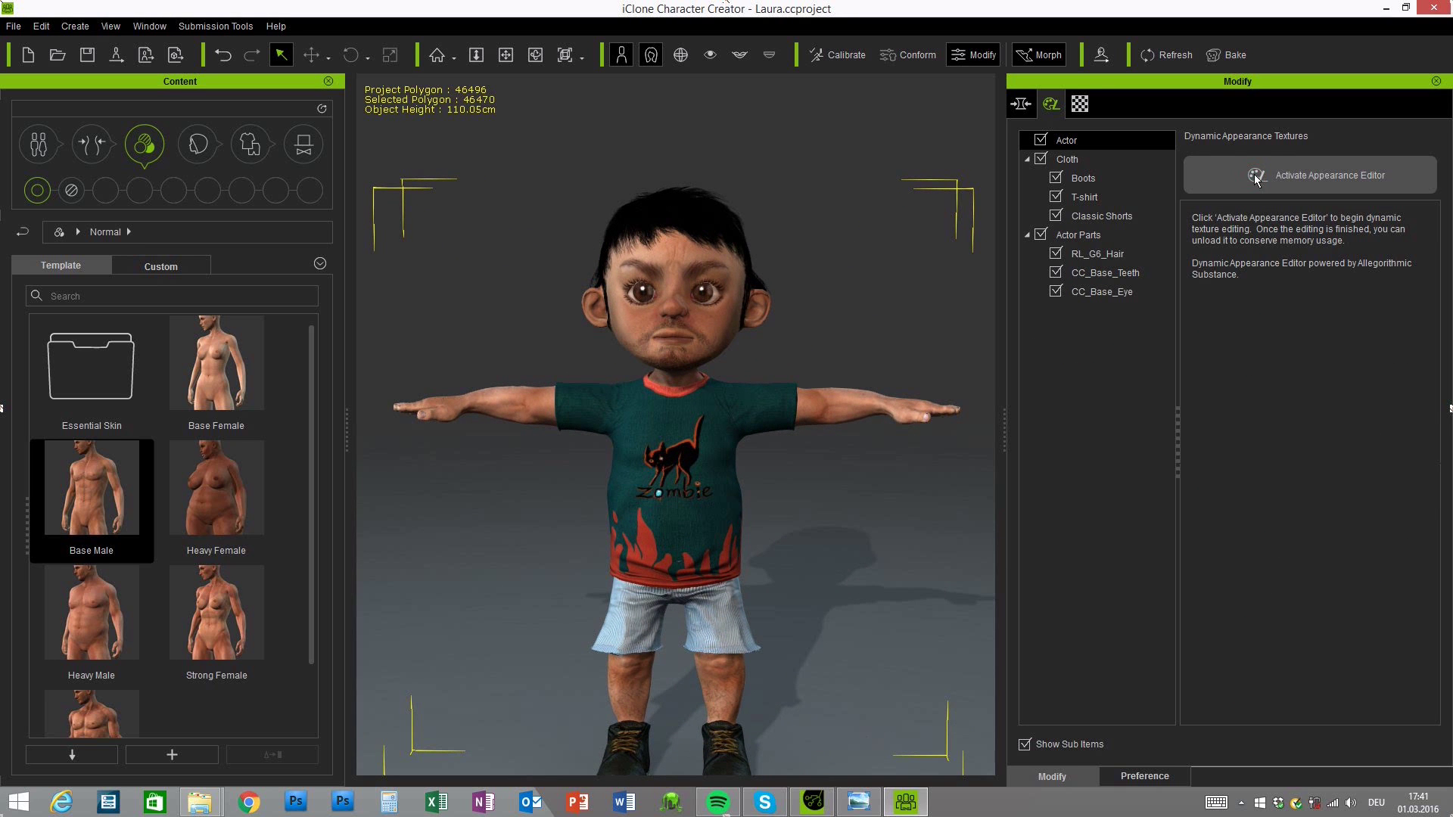
click(1256, 176)
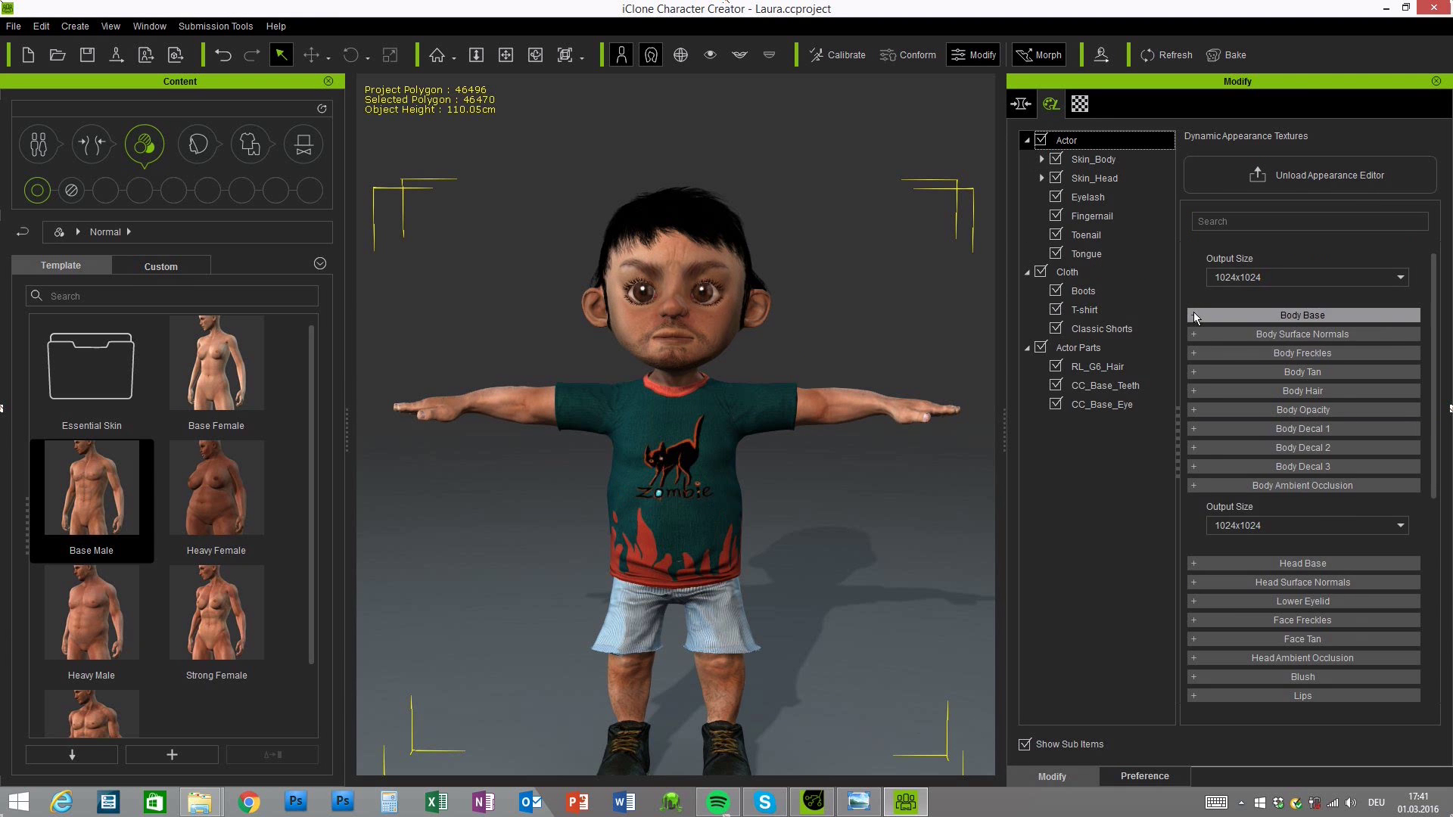
Zero the body normal strength and the Body Surface Normals Strong value
click(1193, 312)
drag(1442, 295, 1442, 473)
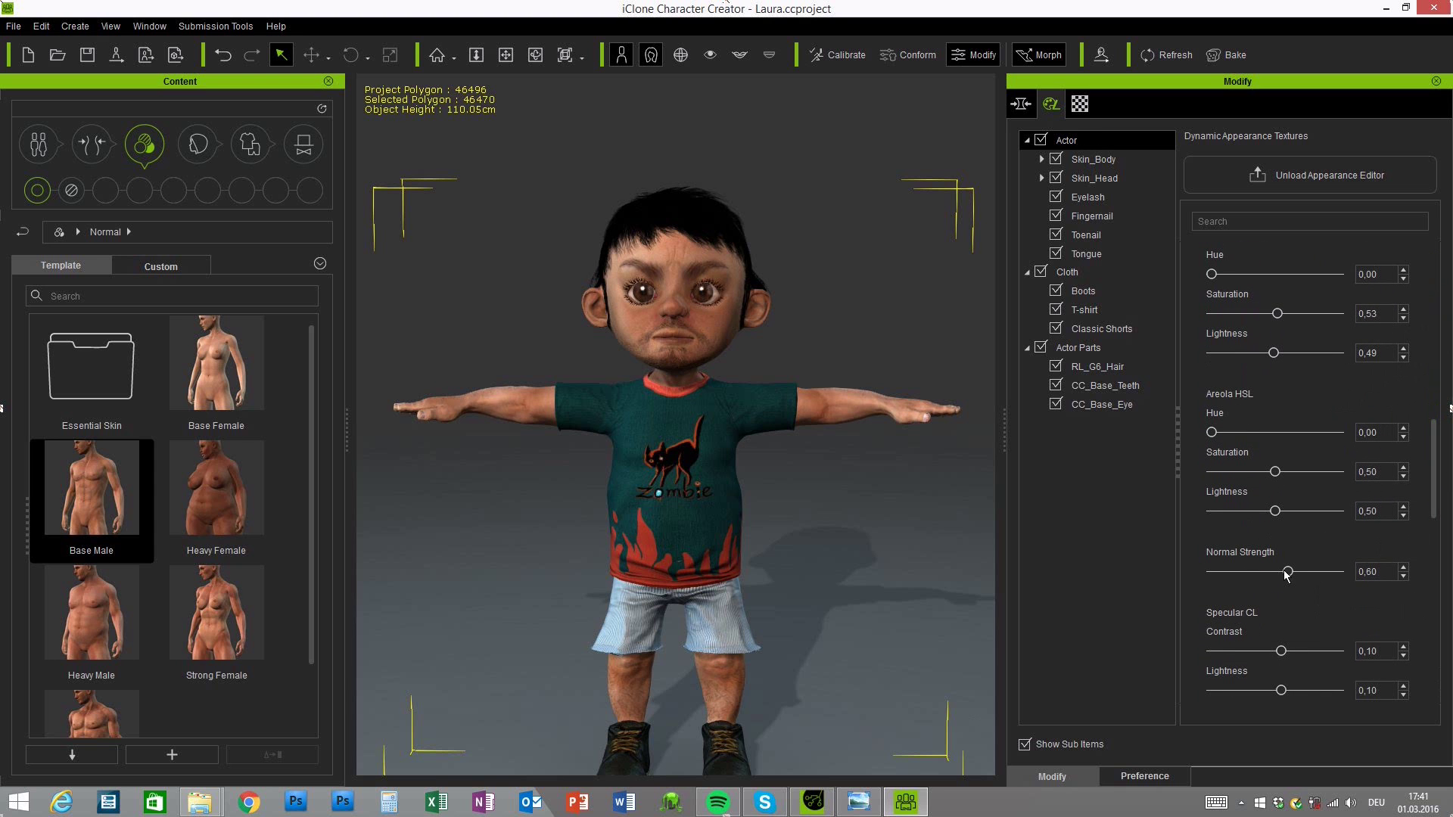
drag(1287, 573, 1141, 569)
drag(1438, 439, 1436, 543)
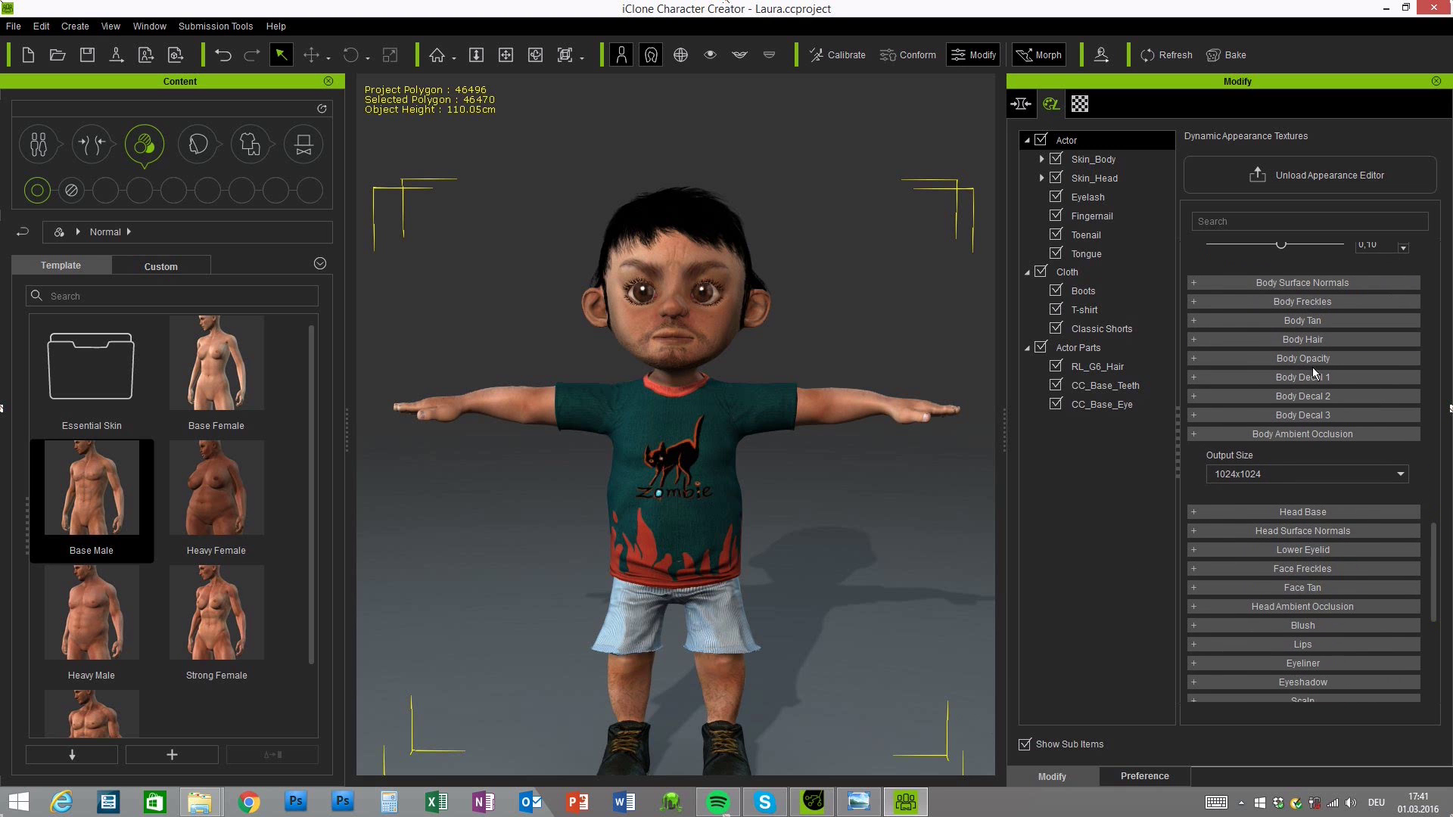
click(1192, 285)
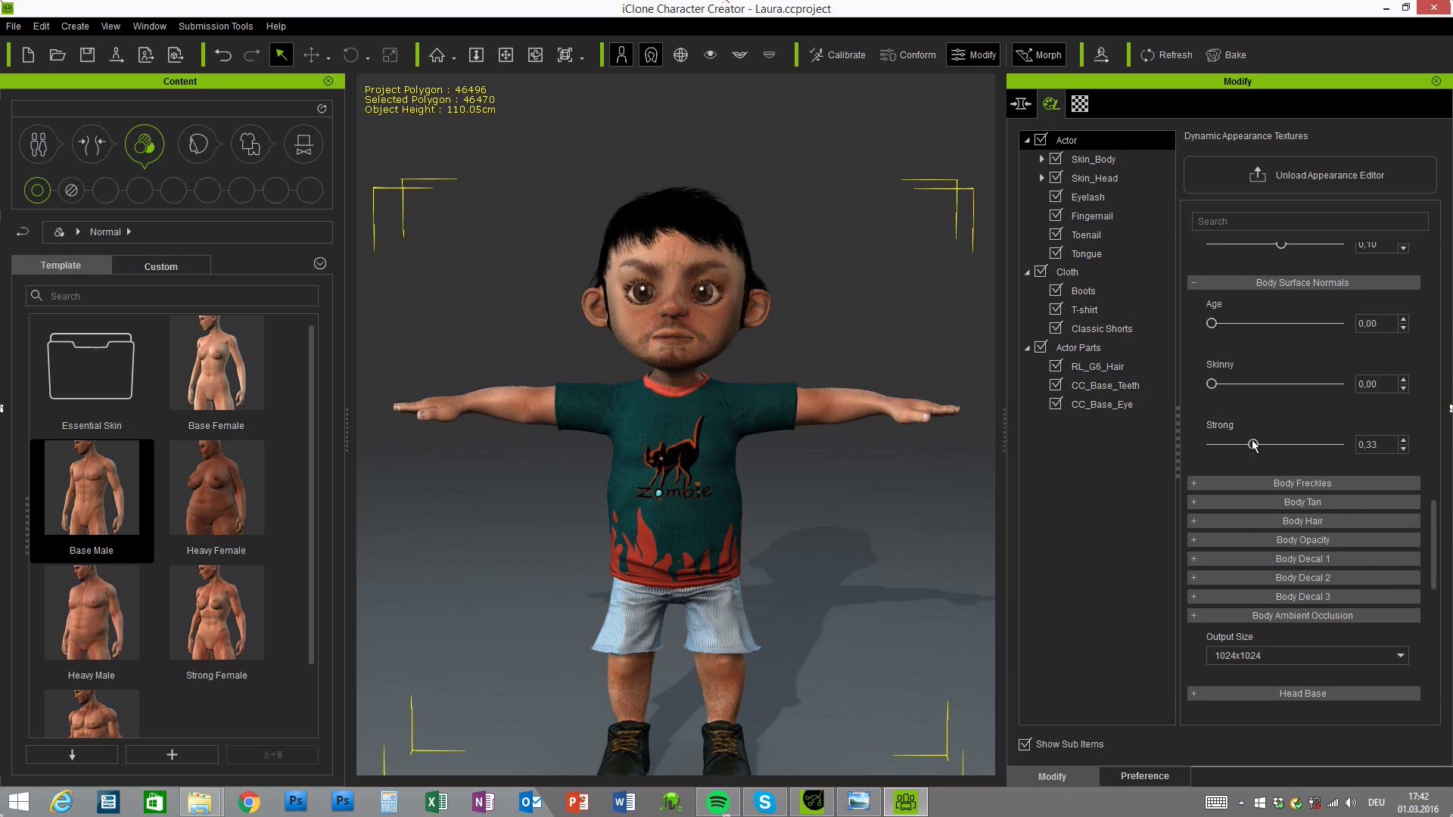
drag(1255, 446, 1128, 437)
Drop the Head Base Normal Strength to 0
drag(1434, 519, 1433, 584)
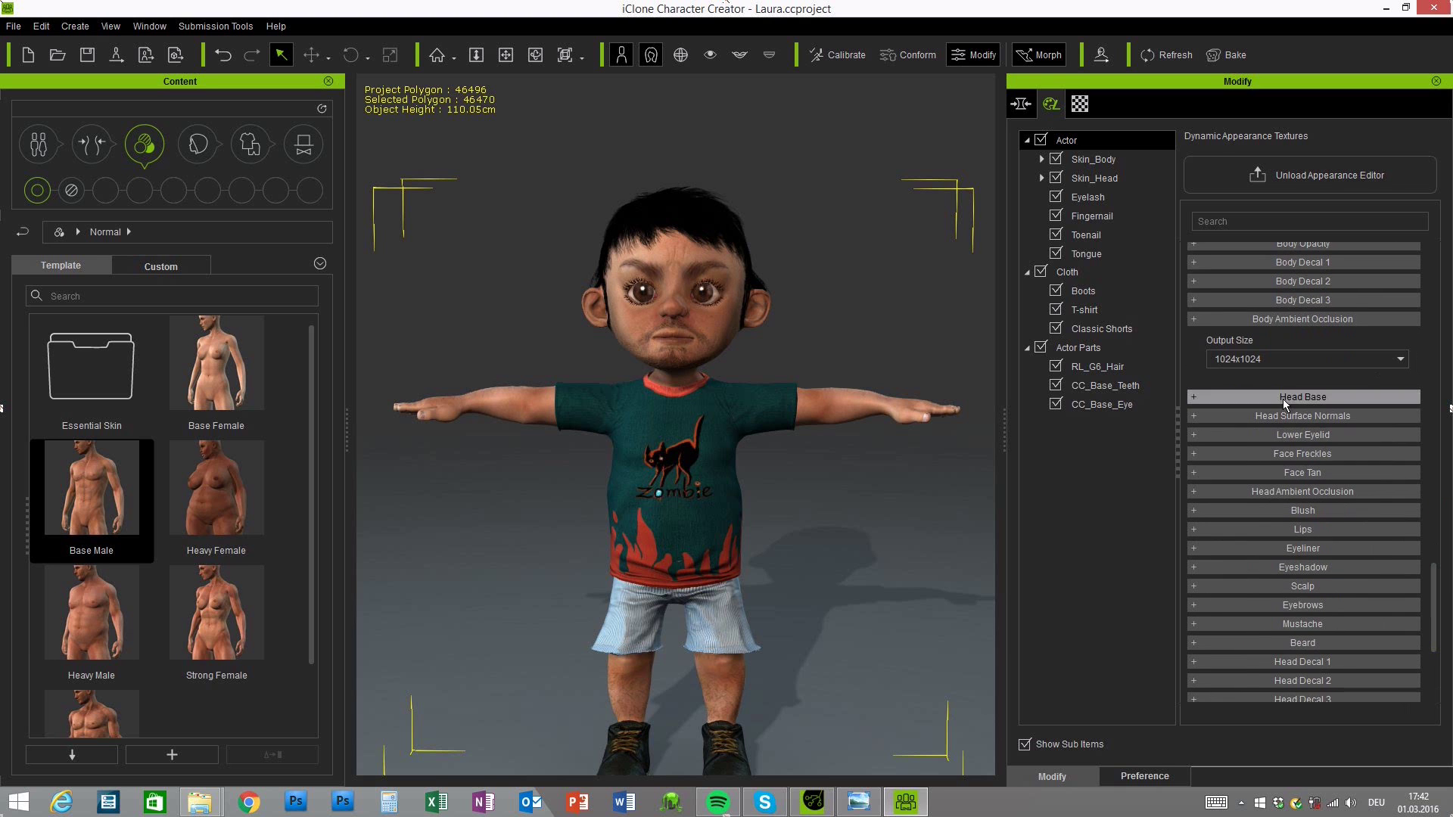
click(1193, 398)
drag(1435, 466, 1433, 600)
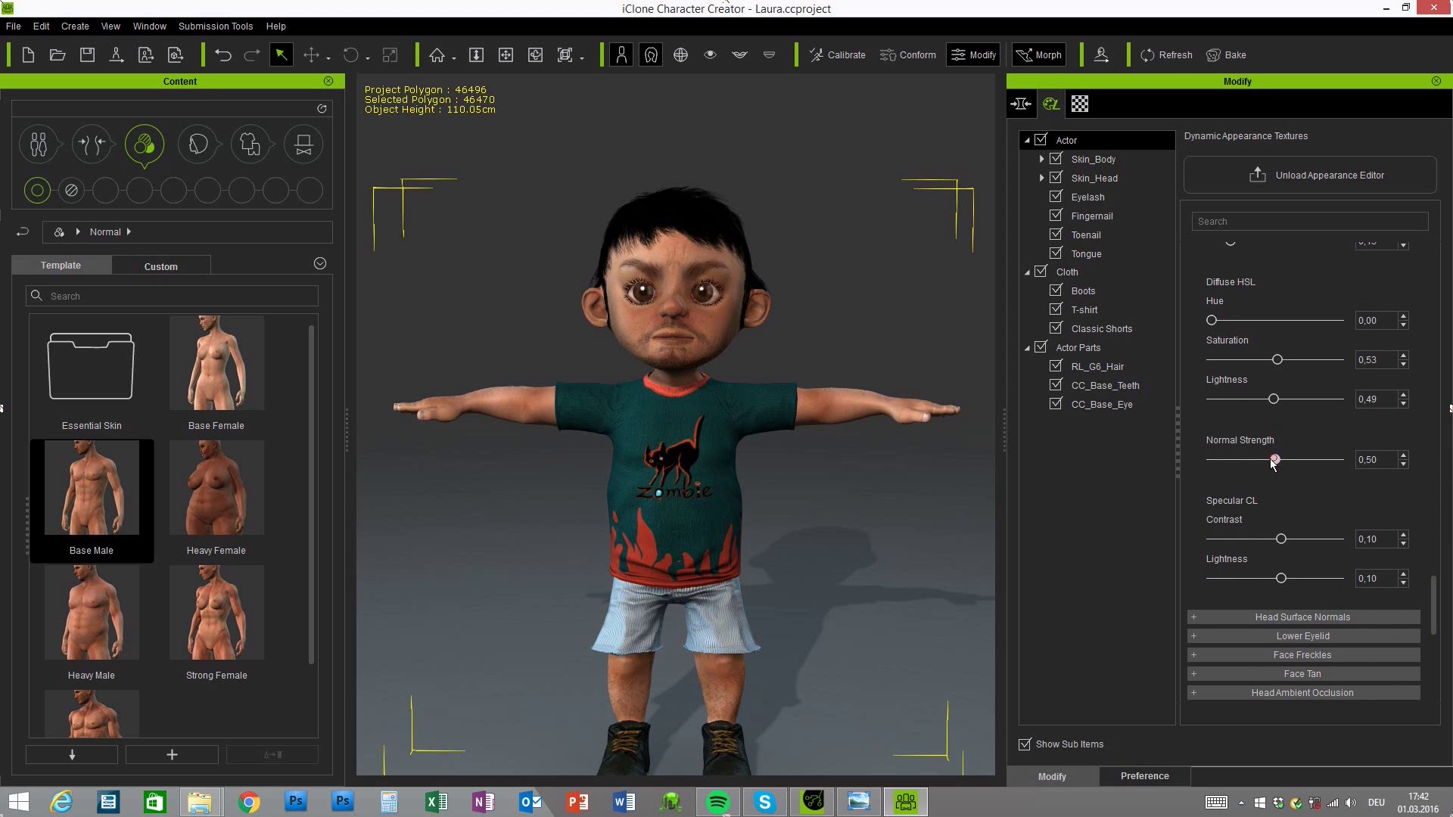
click(1211, 459)
Set the head forehead, cheek, chin and other roughness, plus other age, to 0
scroll(1423, 606, down, 5)
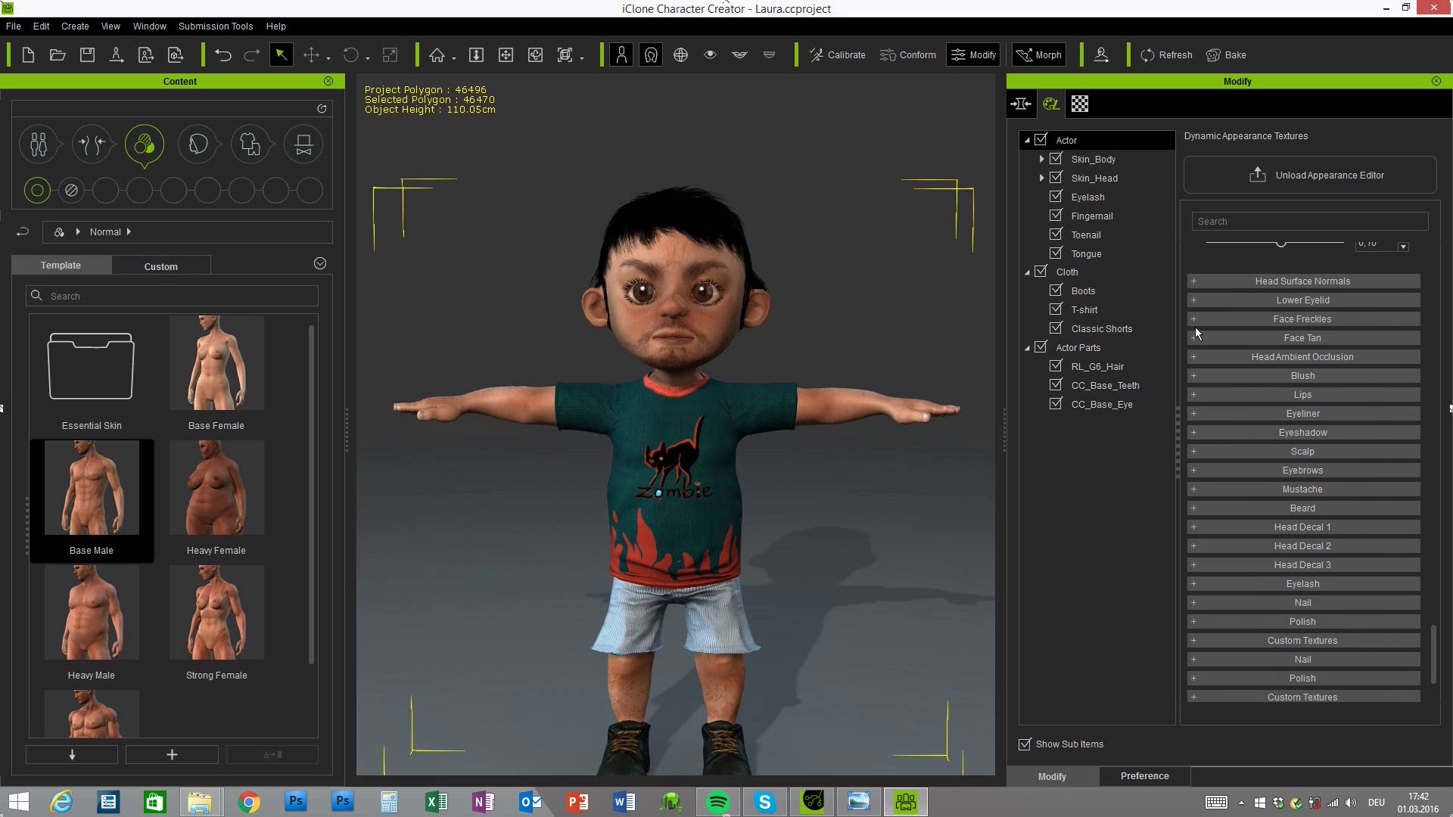
click(1193, 282)
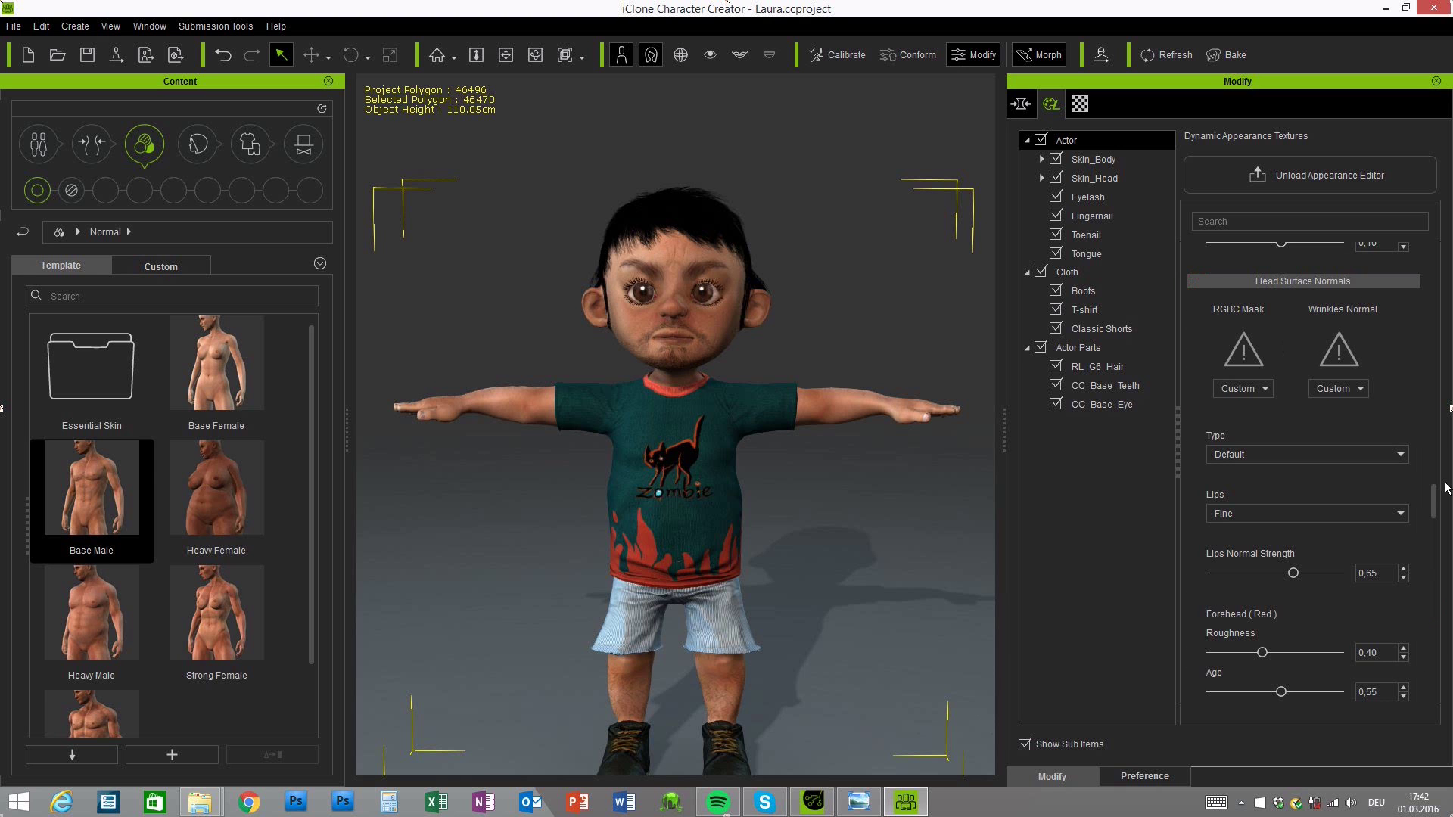
scroll(1246, 344, down, 5)
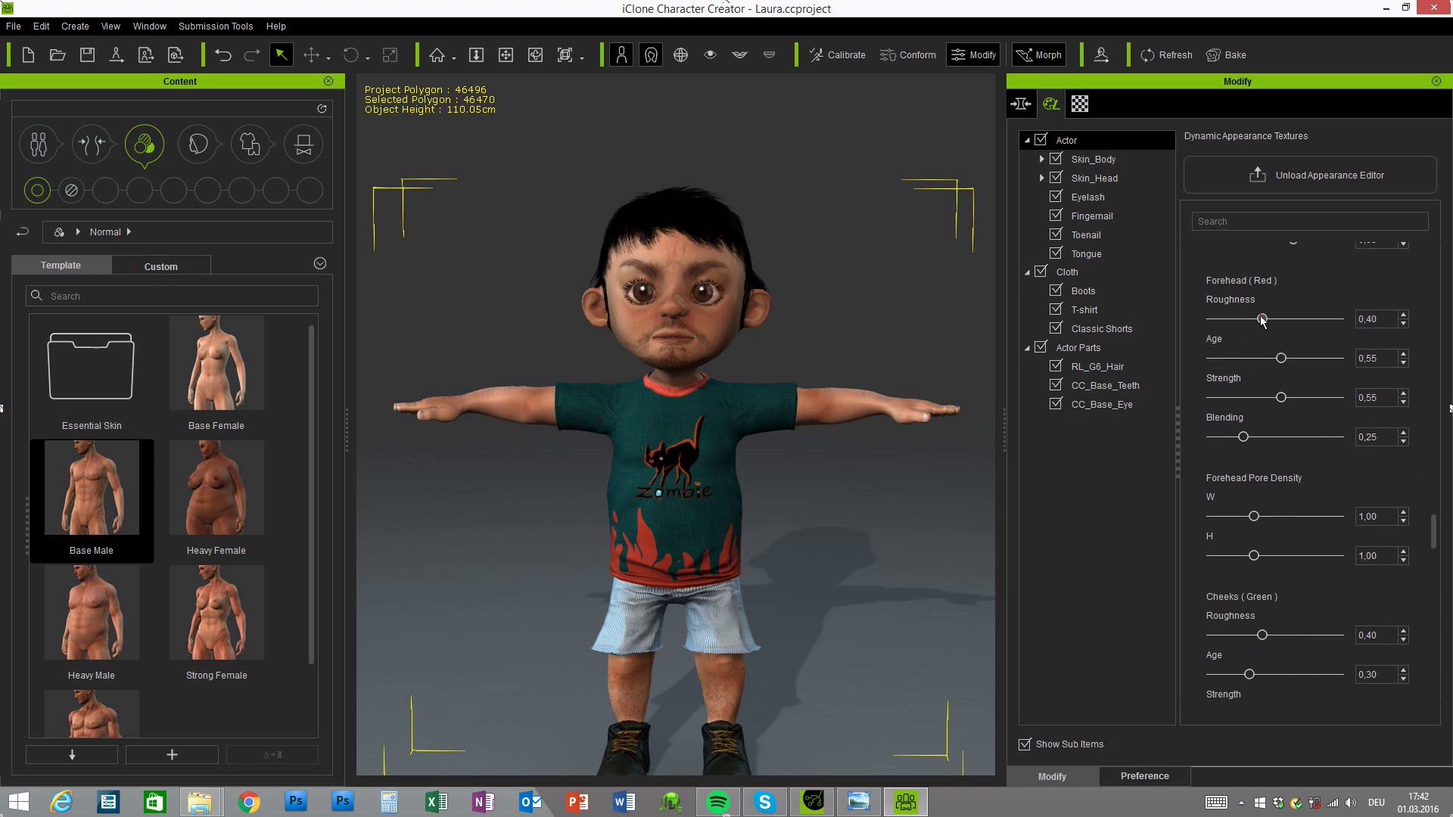
drag(1176, 321, 1210, 321)
click(1280, 358)
drag(1435, 538, 1435, 558)
drag(1262, 426, 1124, 463)
drag(1433, 551, 1435, 613)
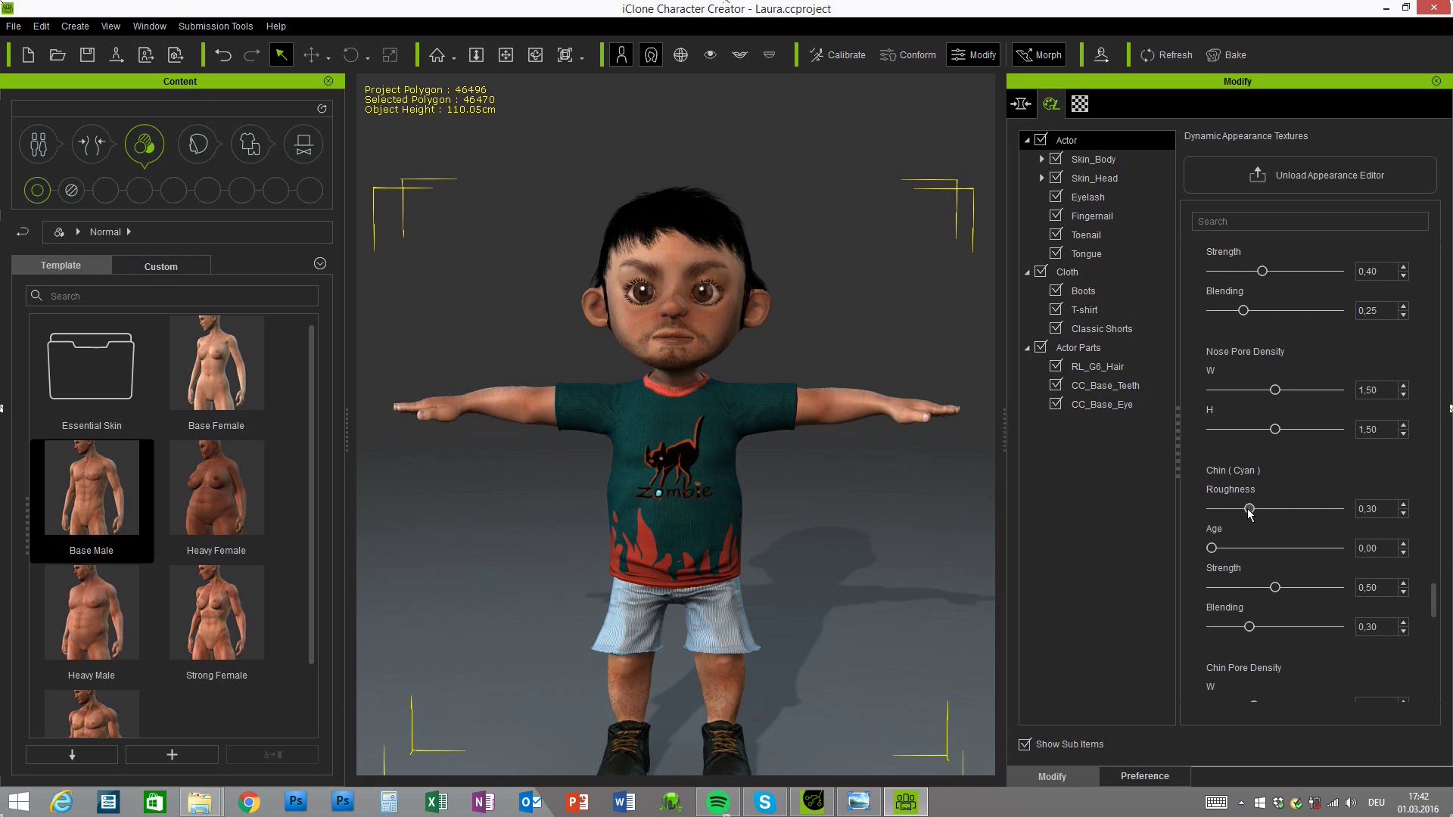
drag(1249, 509, 1164, 512)
drag(1442, 600, 1438, 638)
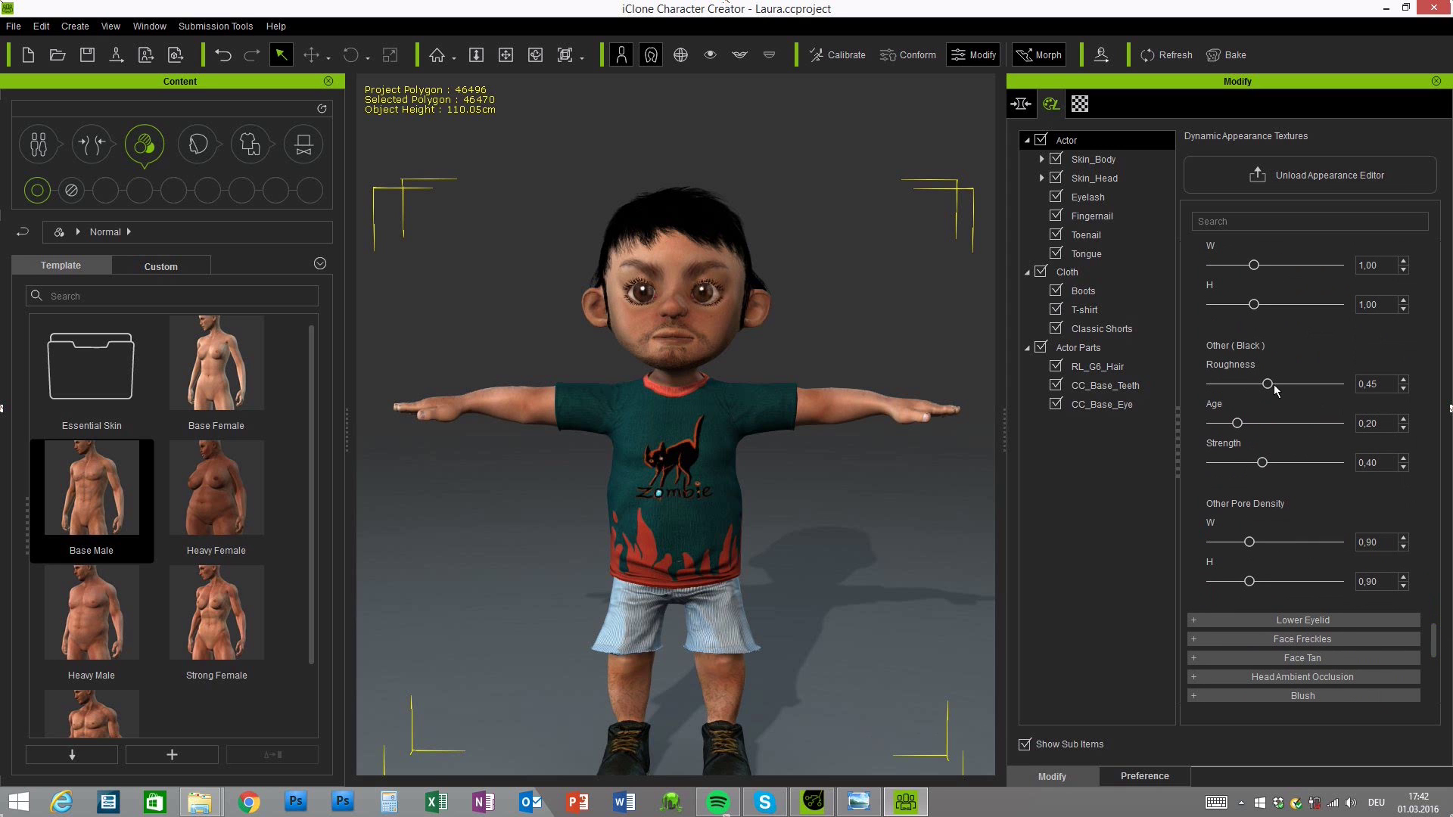
drag(1269, 384, 1140, 384)
drag(1437, 640, 1433, 678)
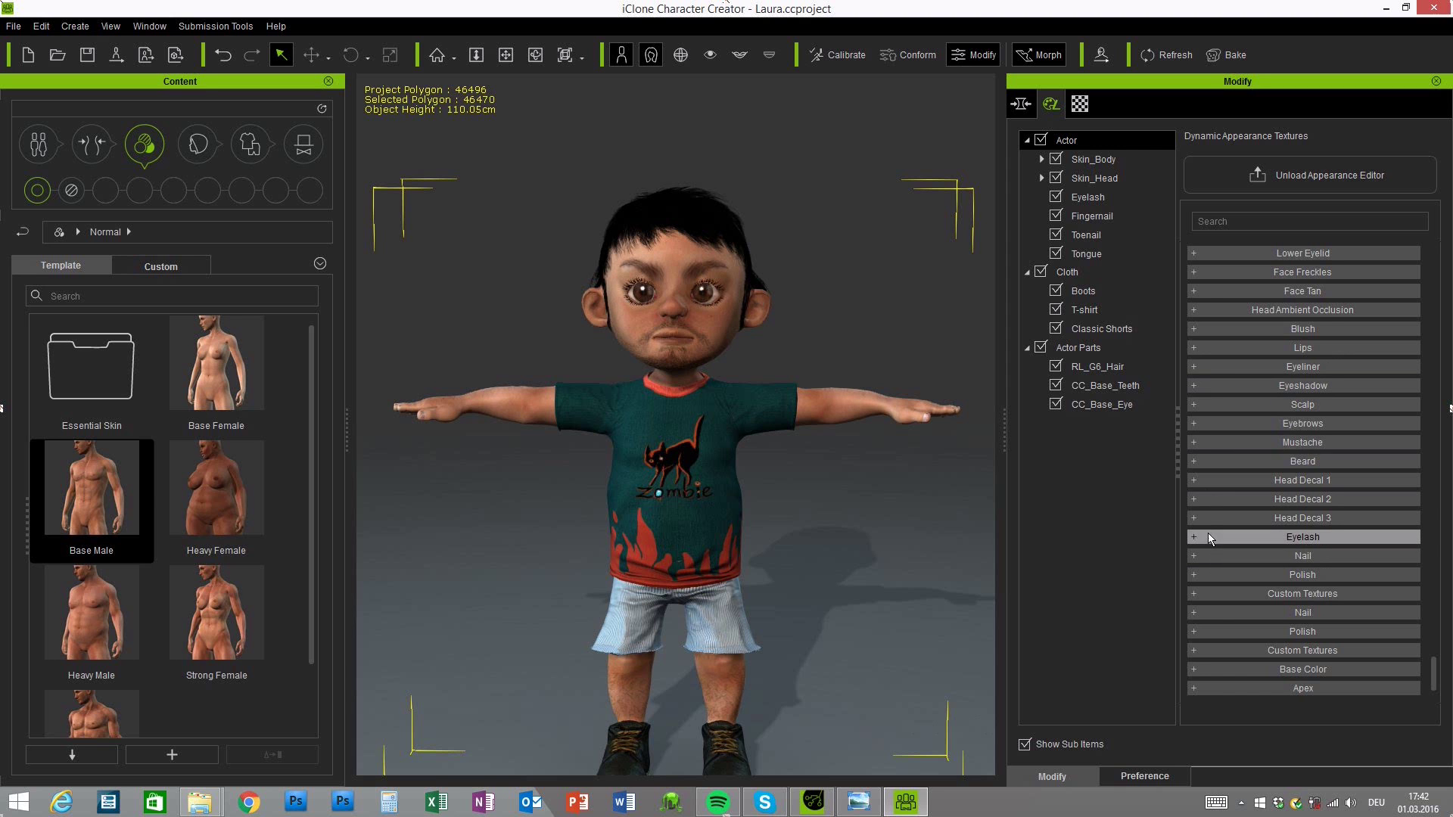
Set both the Mustache and Beard types to None
click(1193, 443)
click(1295, 615)
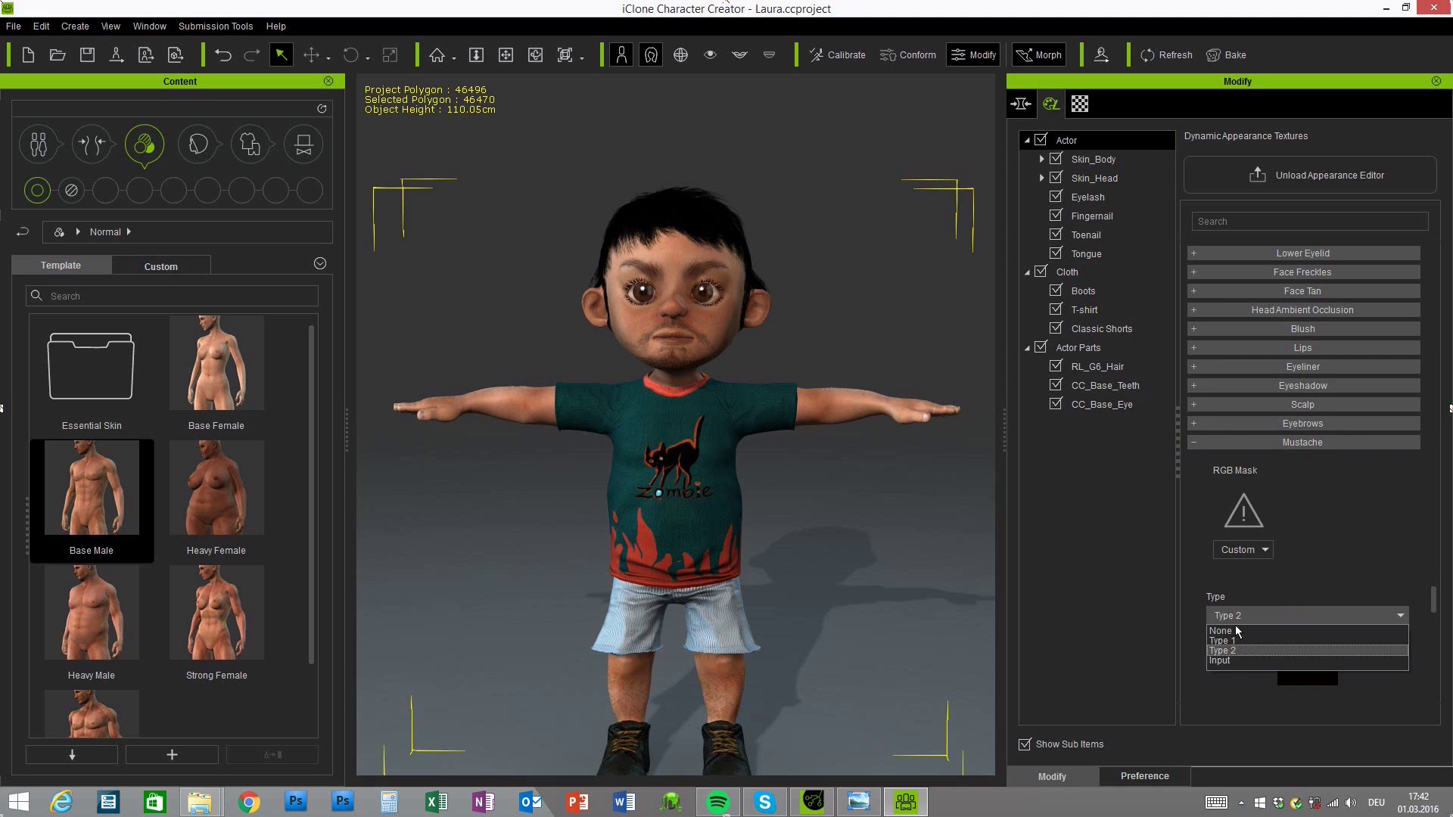
click(1302, 611)
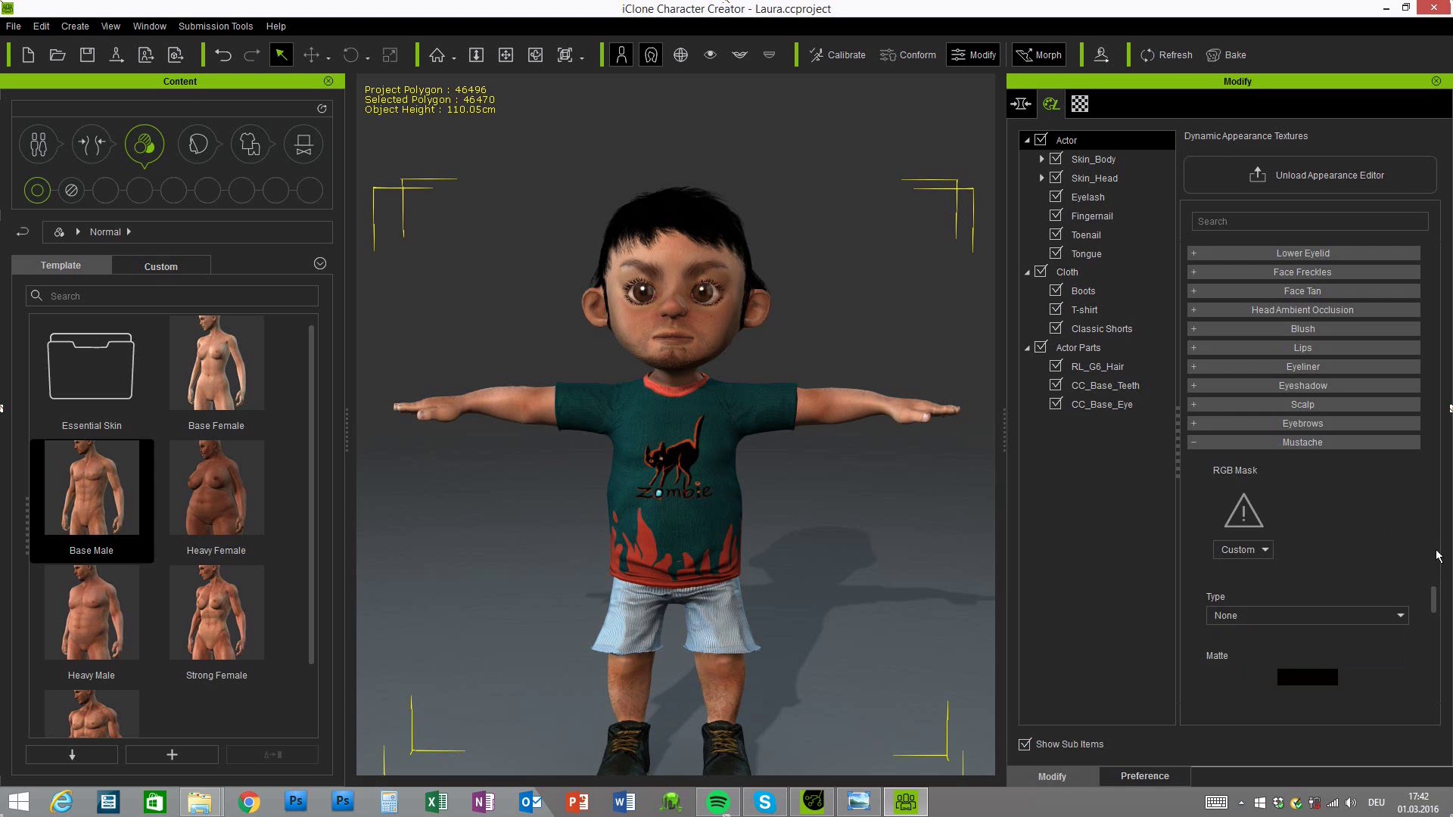
drag(1435, 598, 1435, 670)
click(1193, 544)
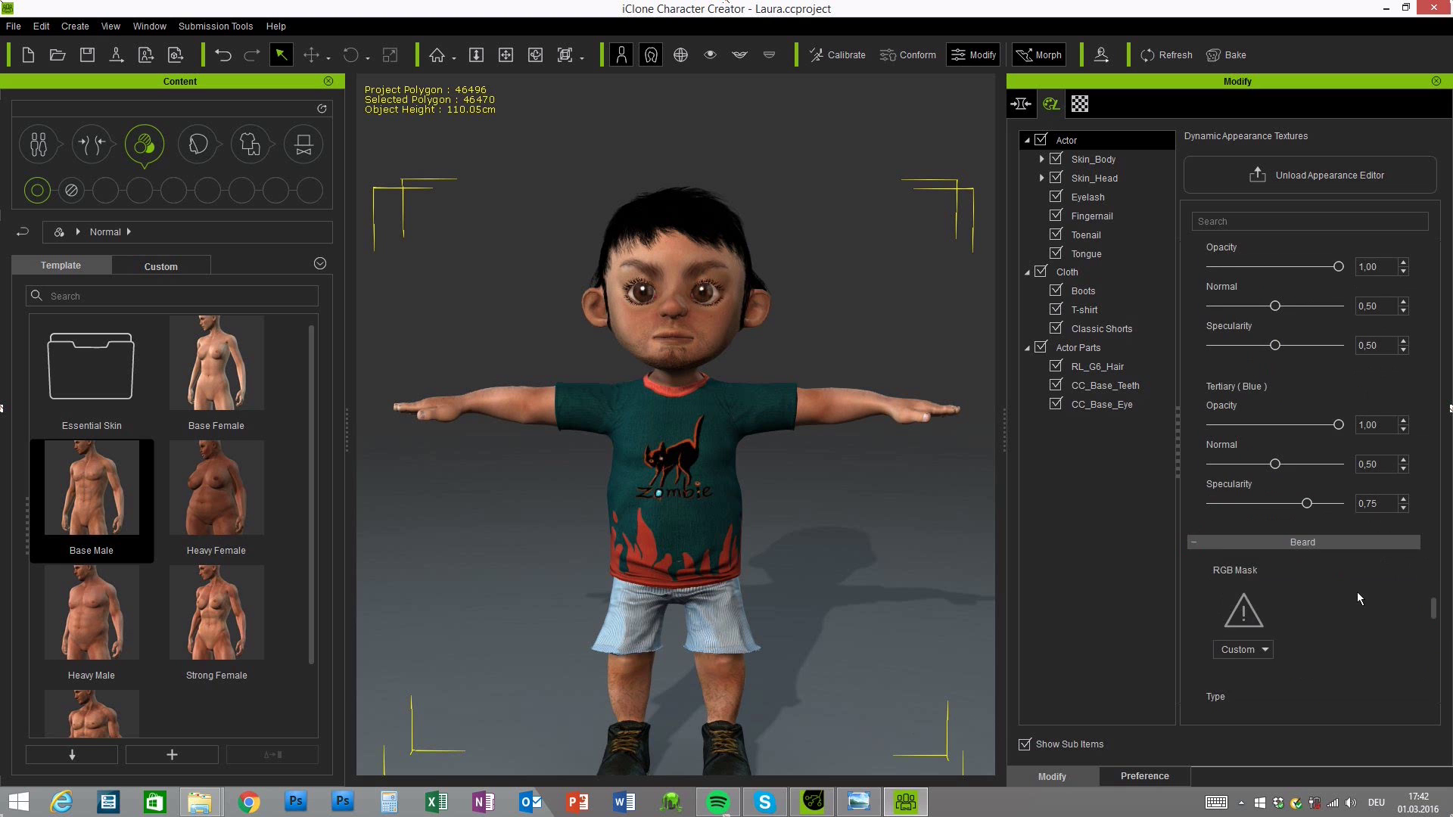
scroll(1356, 593, down, 3)
click(1250, 583)
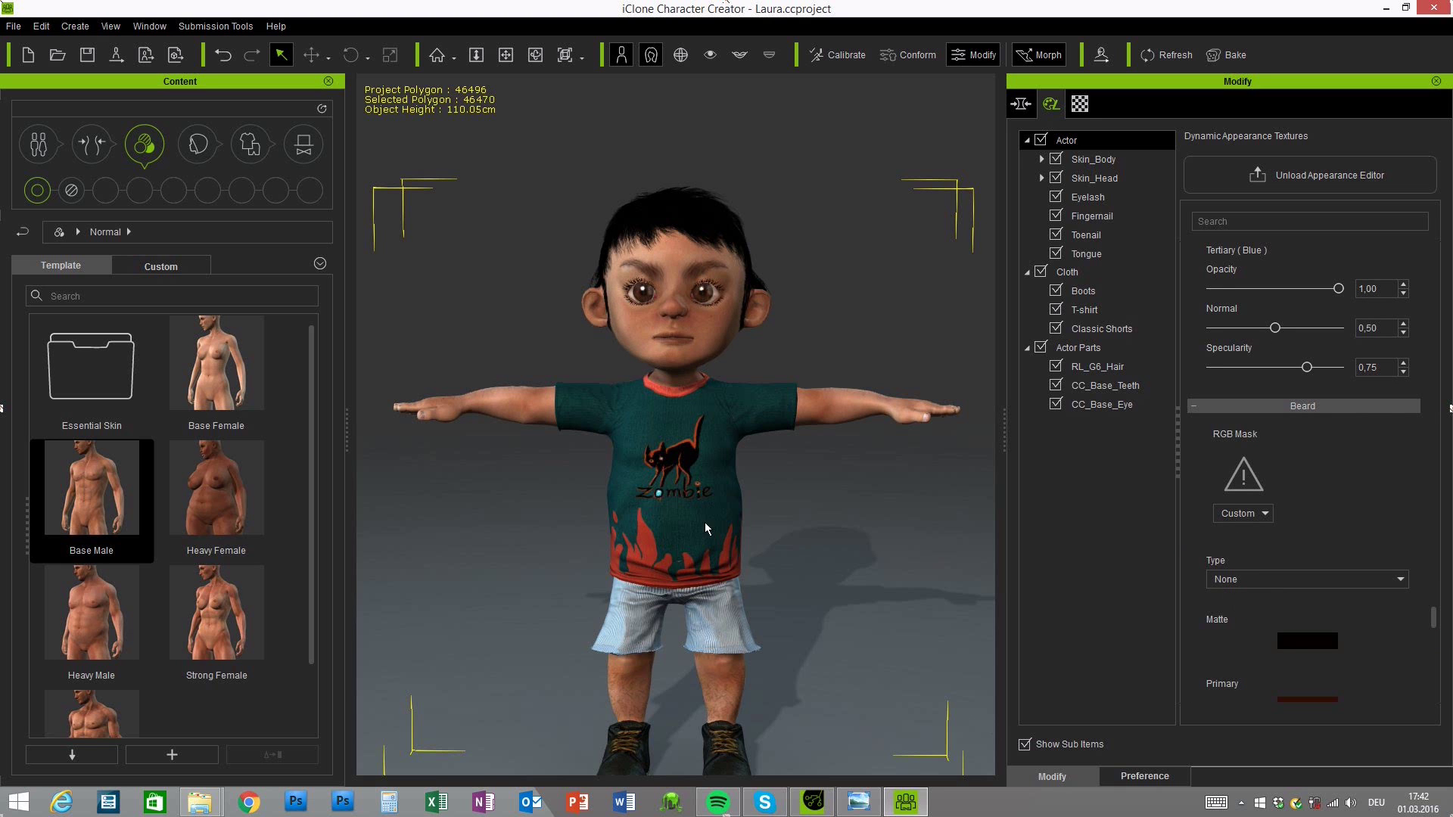
right_drag(595, 503, 523, 492)
click(1302, 406)
click(1263, 470)
Lower the eyebrow Translate Y to 0.42 and set Rotation to 0.51
click(1224, 403)
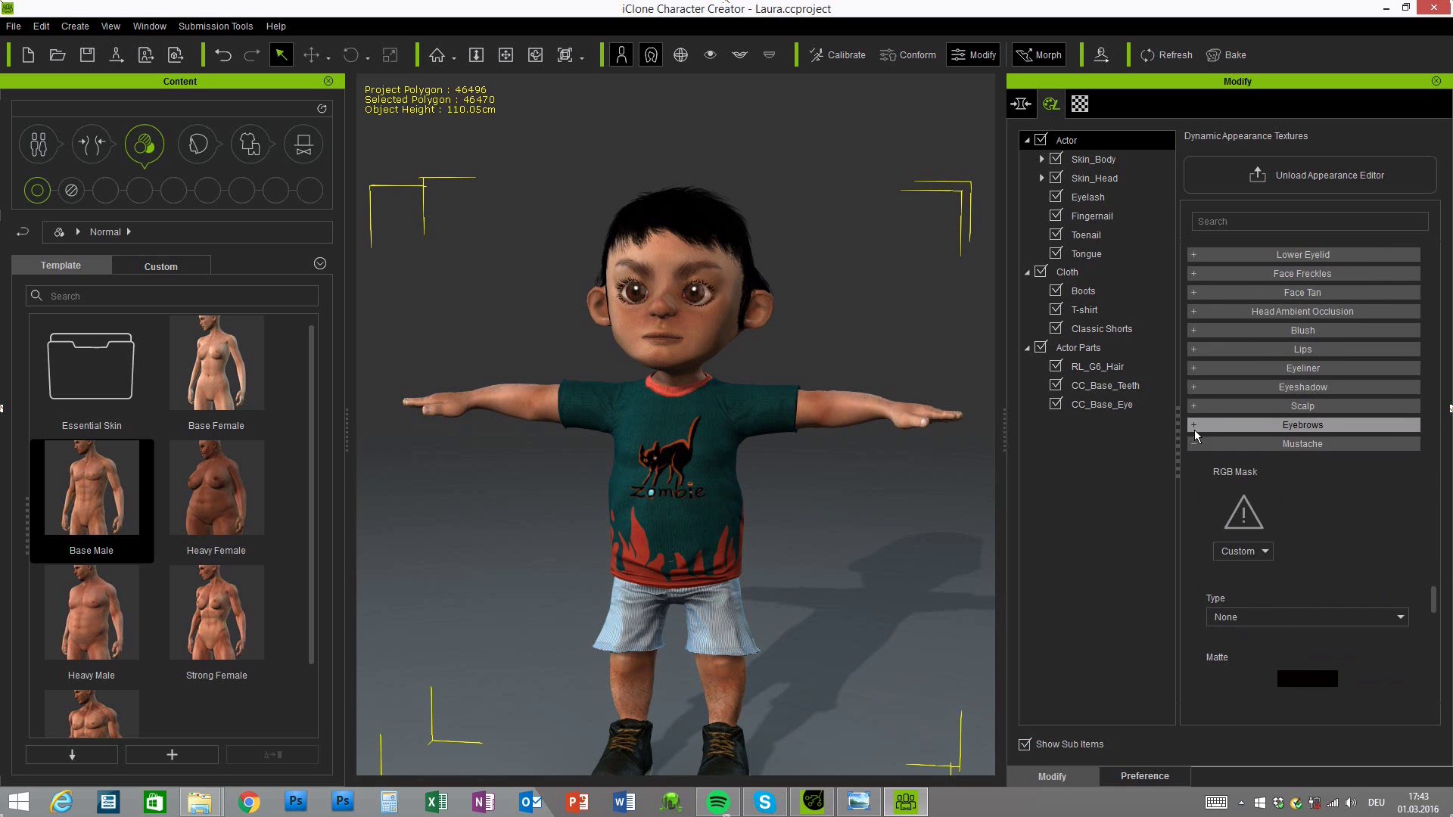
click(1193, 426)
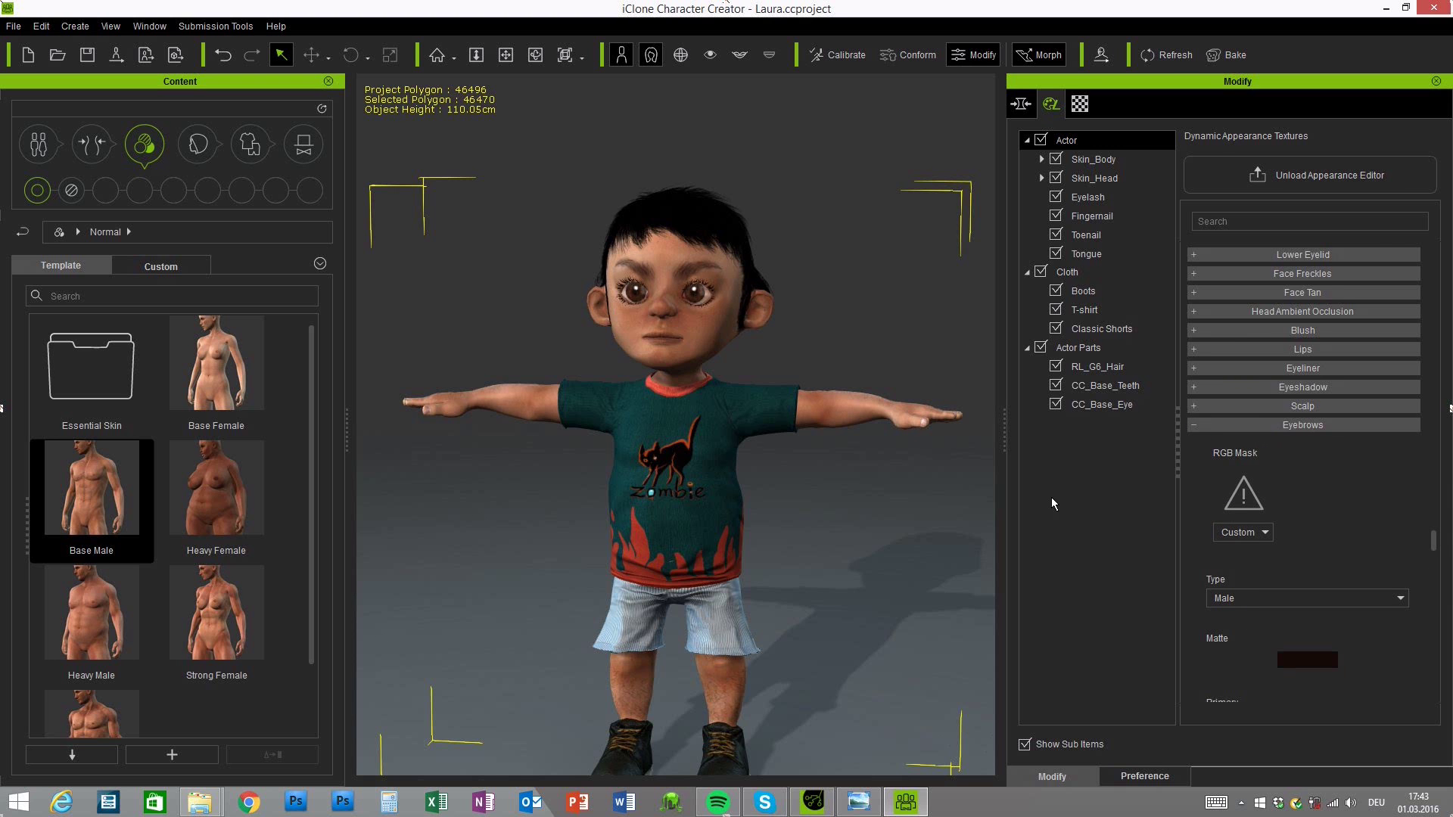
drag(1434, 539, 1437, 610)
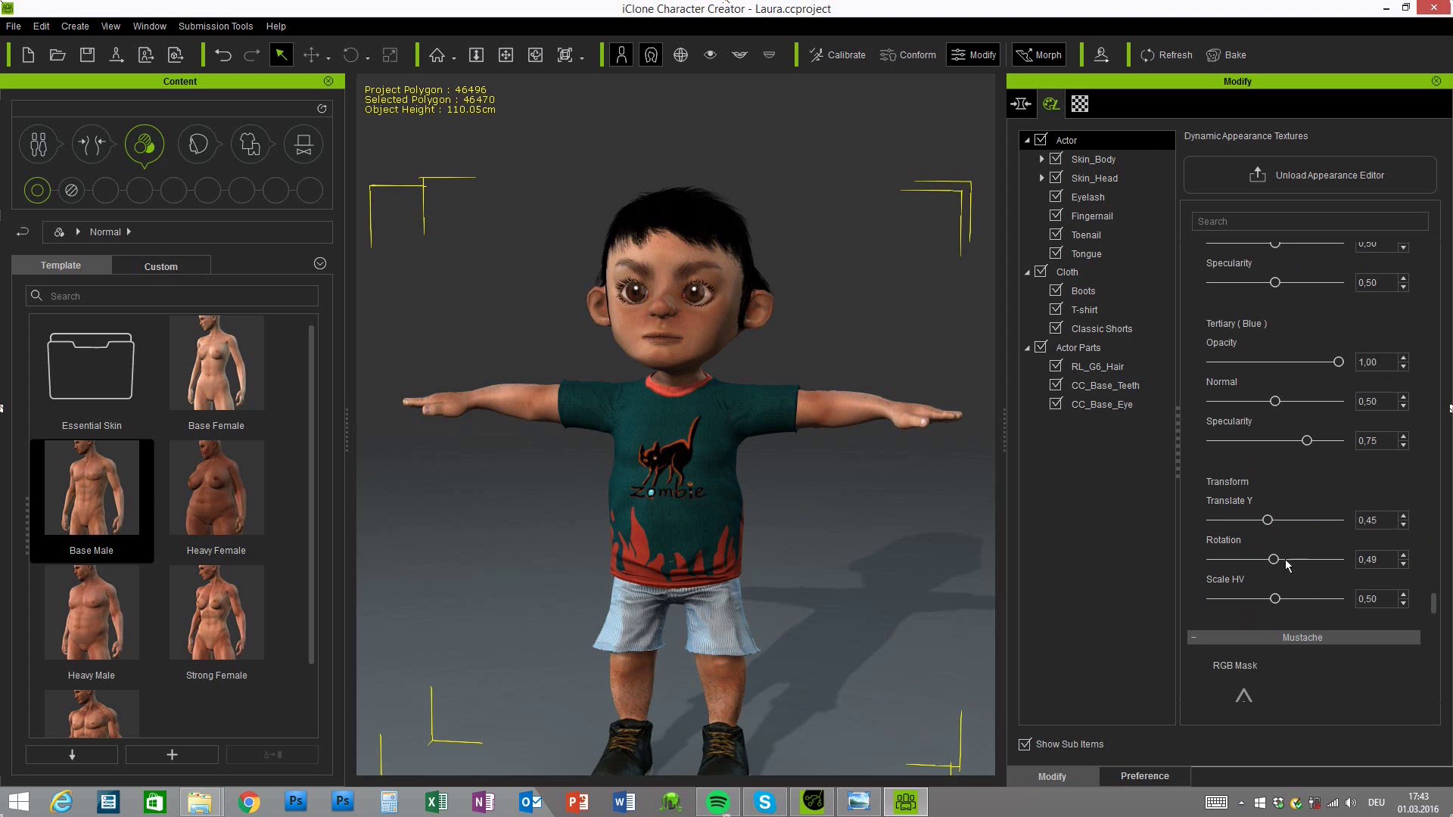
drag(1277, 560, 1278, 562)
scroll(902, 502, up, 1)
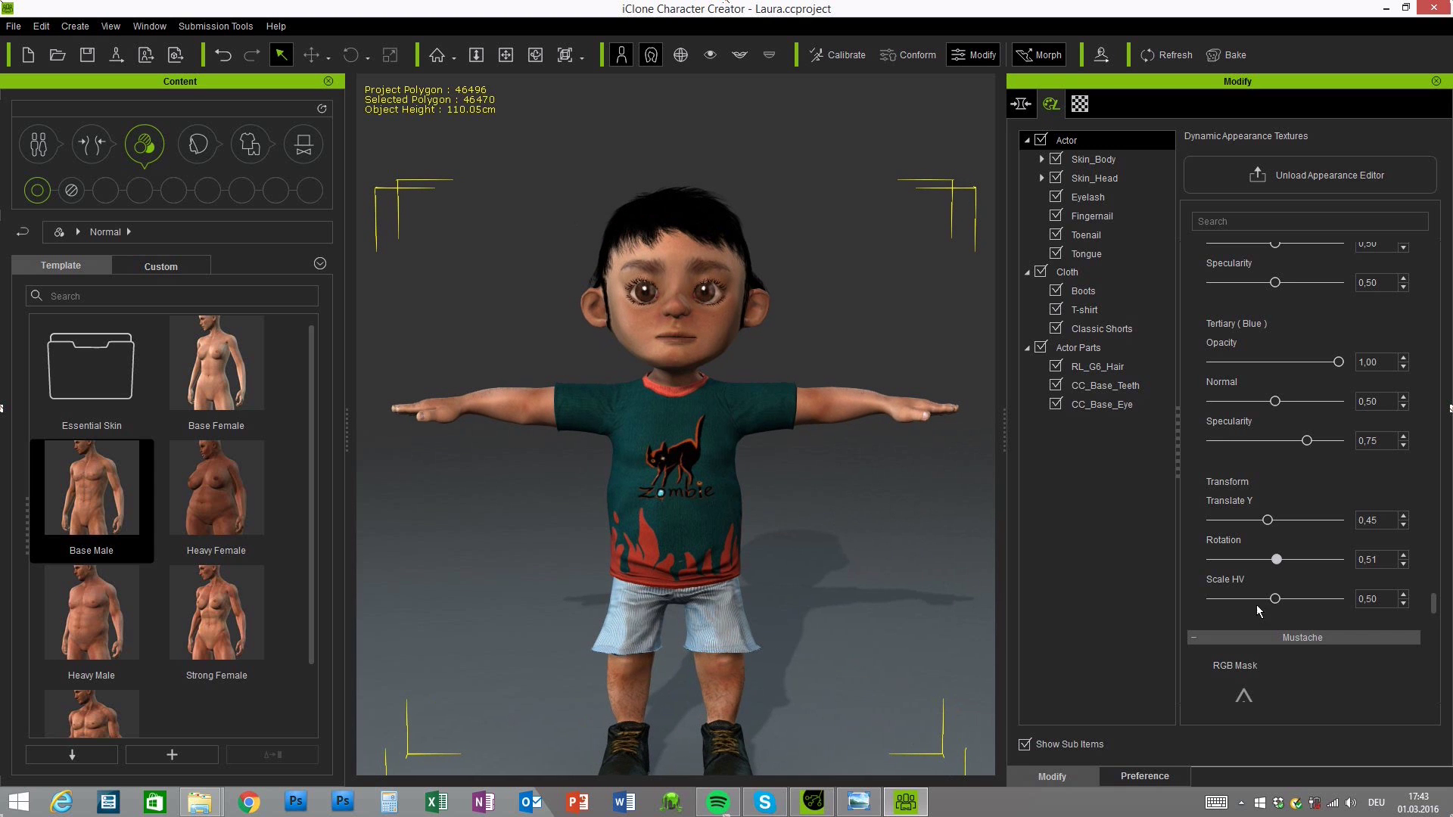
drag(1268, 521, 1265, 522)
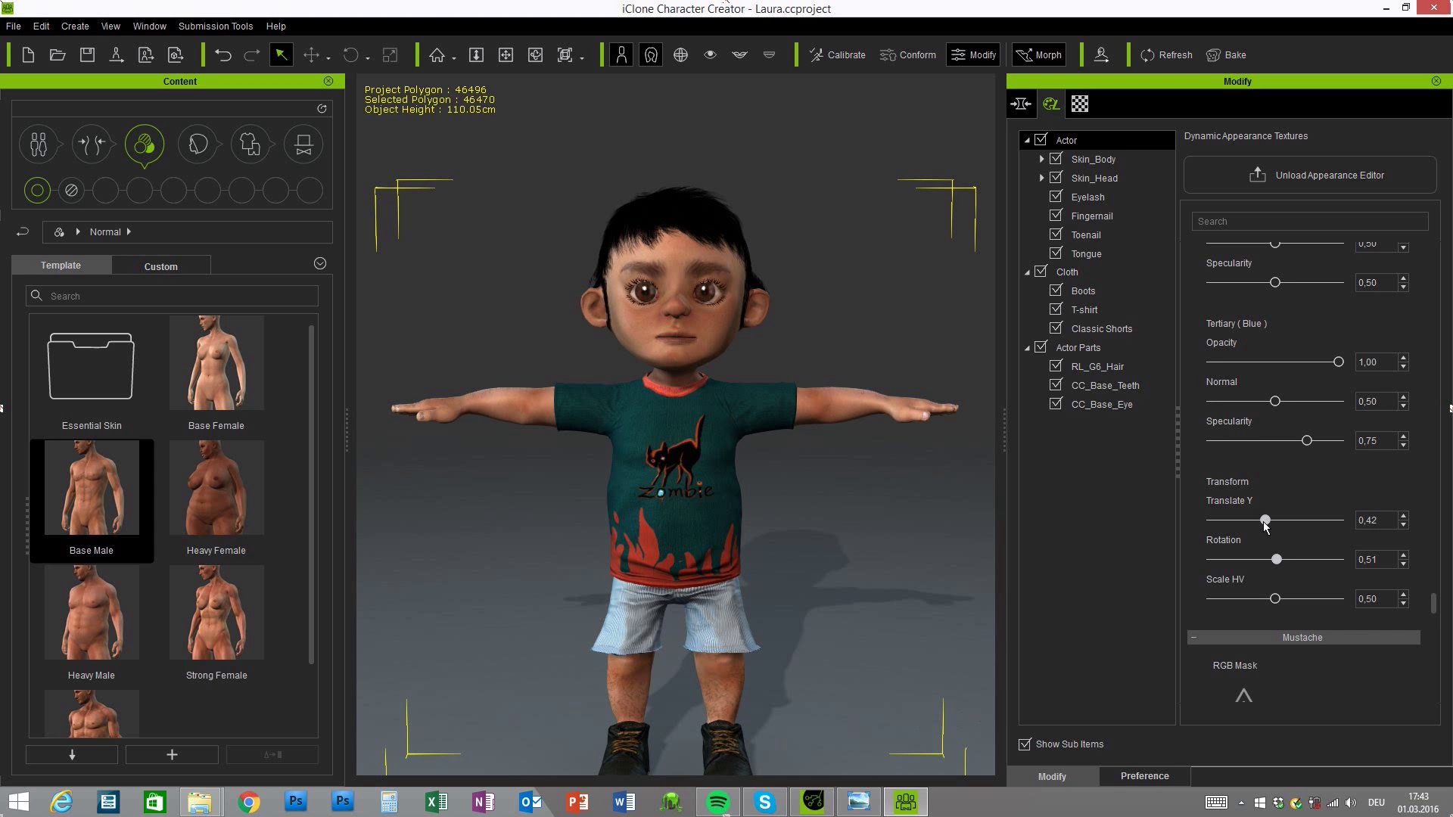
drag(1277, 560, 1277, 564)
right_drag(621, 480, 556, 458)
right_drag(817, 502, 647, 512)
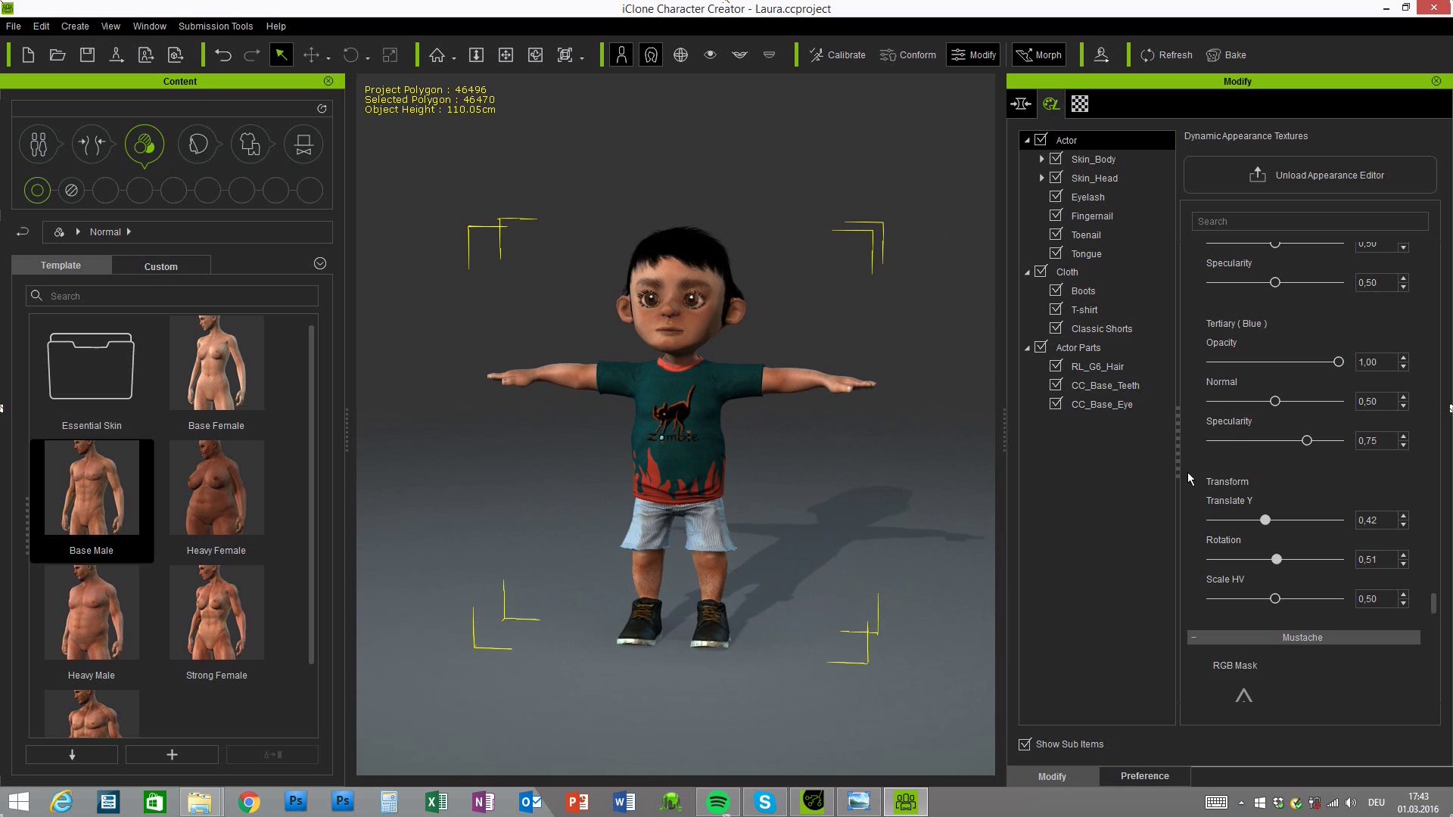
Collapse Body Base and Body Surface Normals, then set the Body Hair type to None
scroll(816, 571, up, 5)
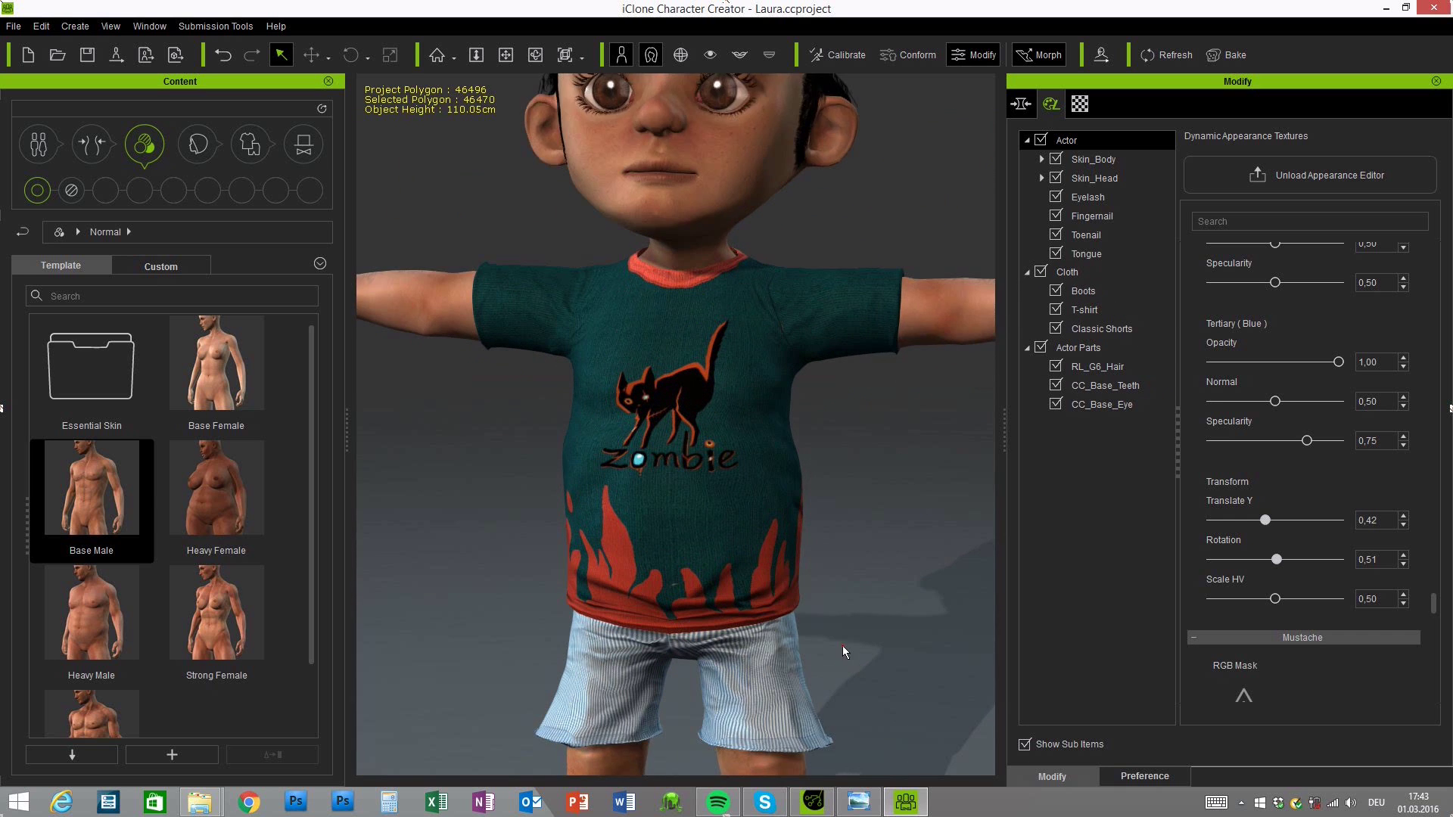
middle_drag(842, 647, 872, 568)
scroll(855, 401, down, 3)
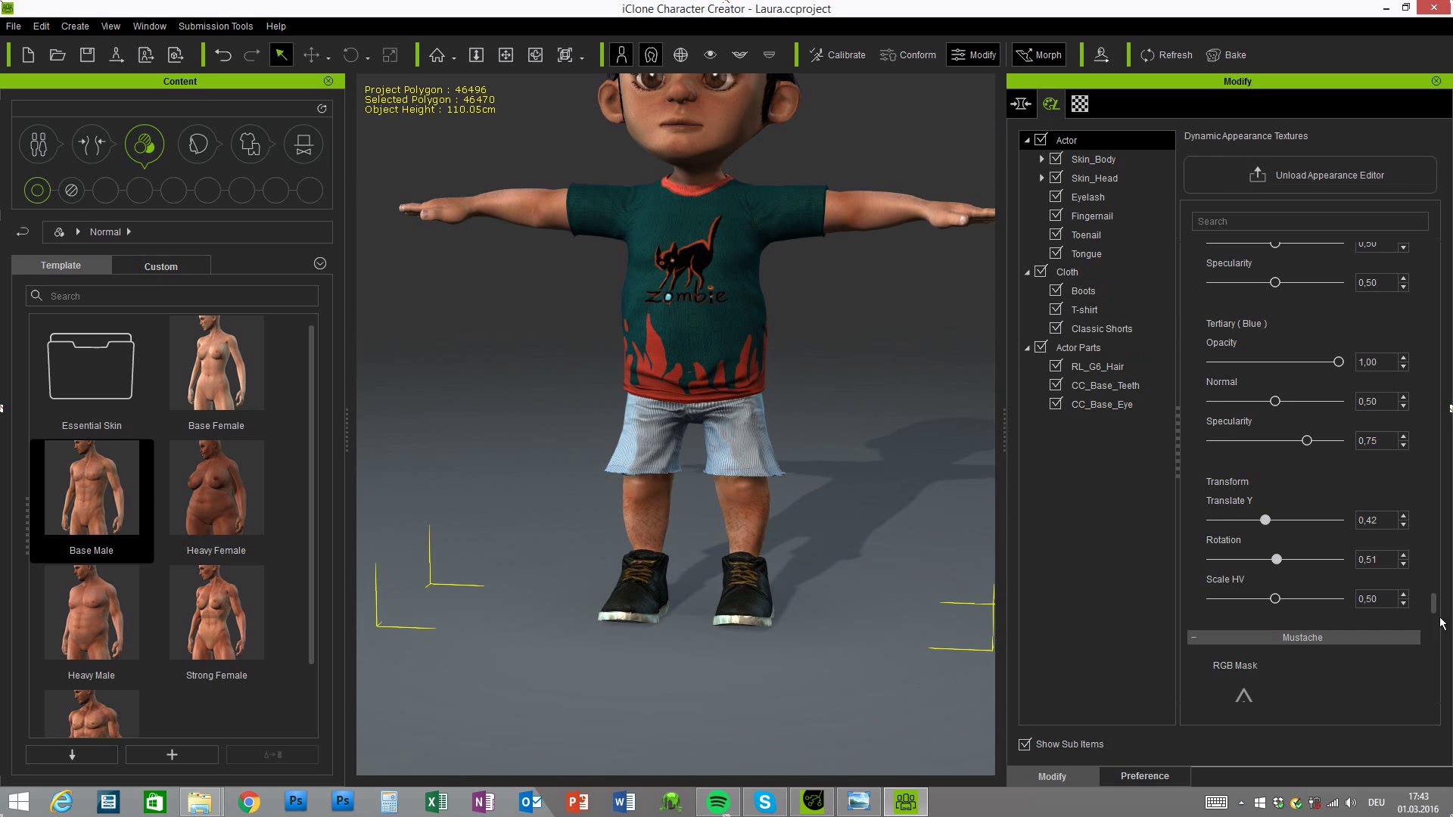
drag(1433, 603, 1430, 633)
scroll(1430, 633, up, 10)
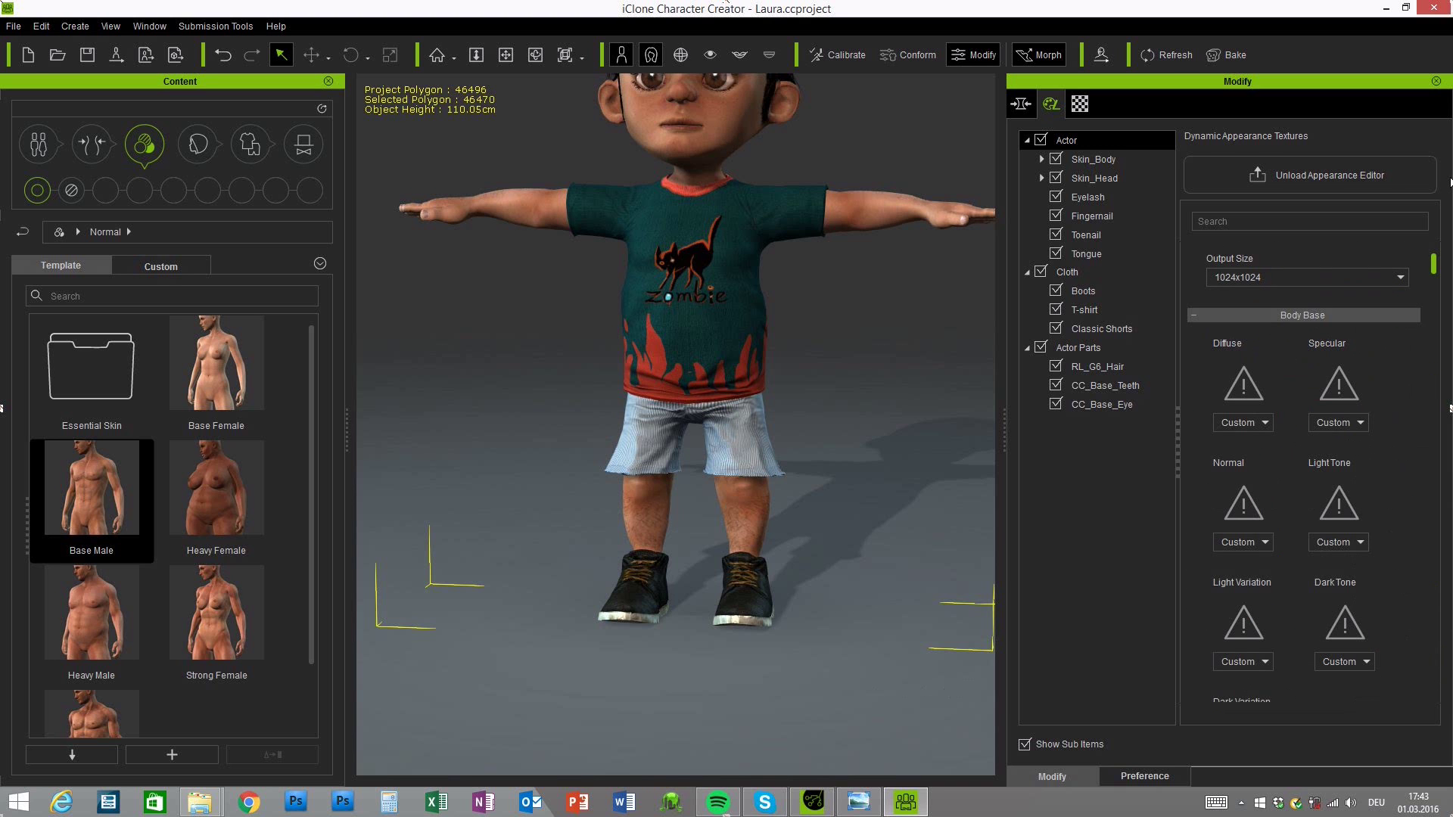
click(1194, 315)
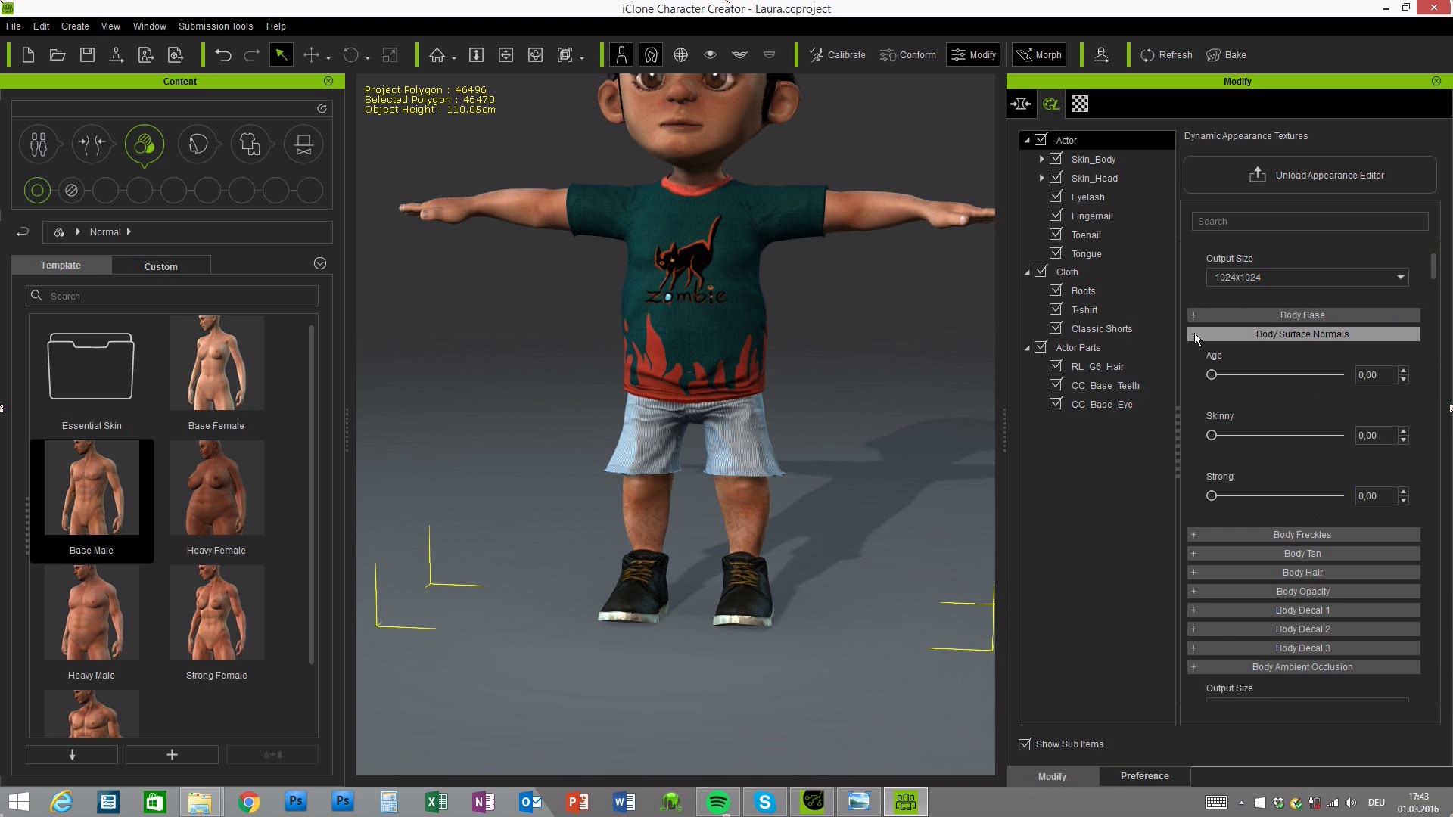
click(1194, 334)
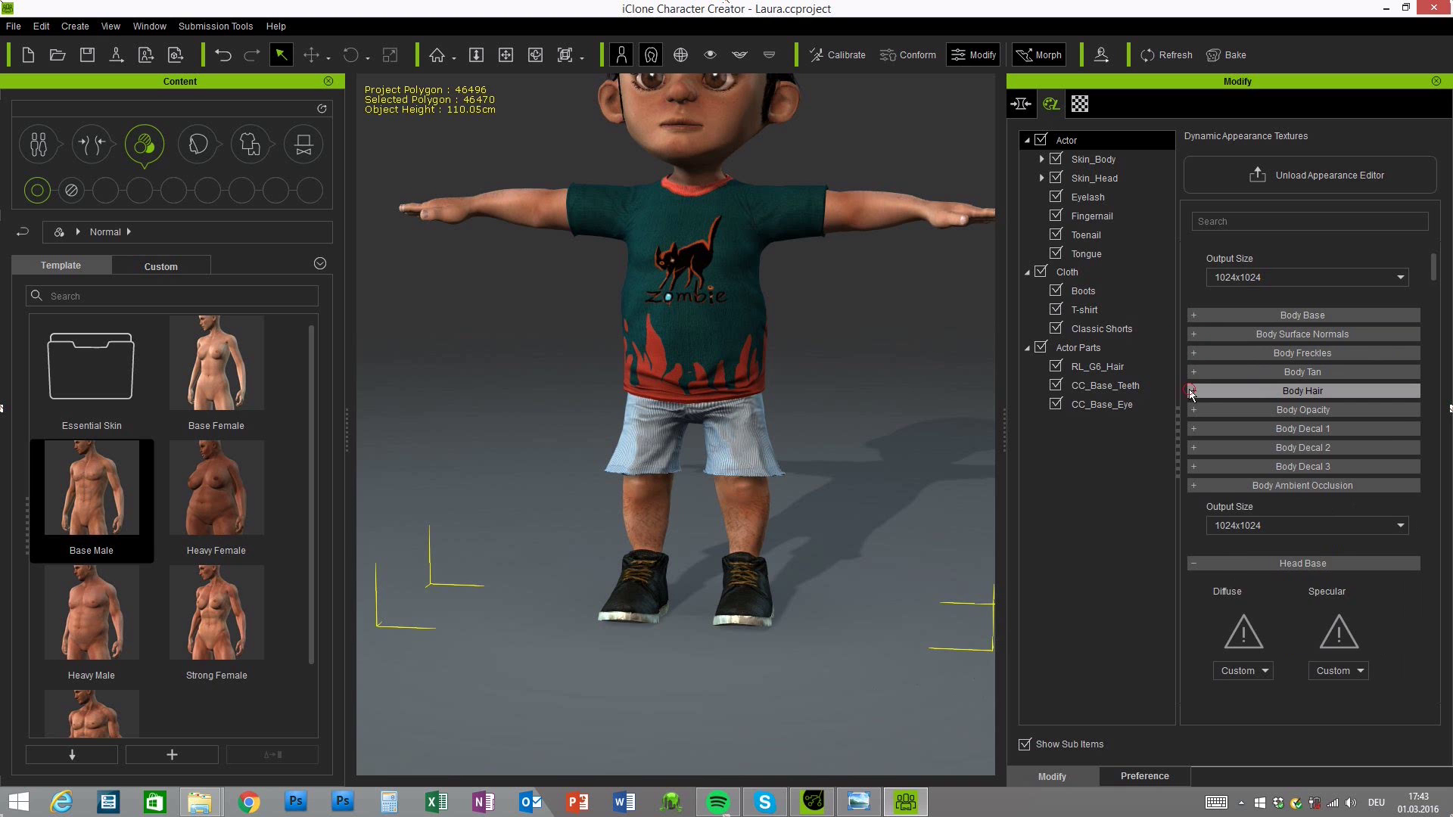
click(1193, 390)
click(1287, 565)
click(1237, 579)
scroll(912, 498, down, 5)
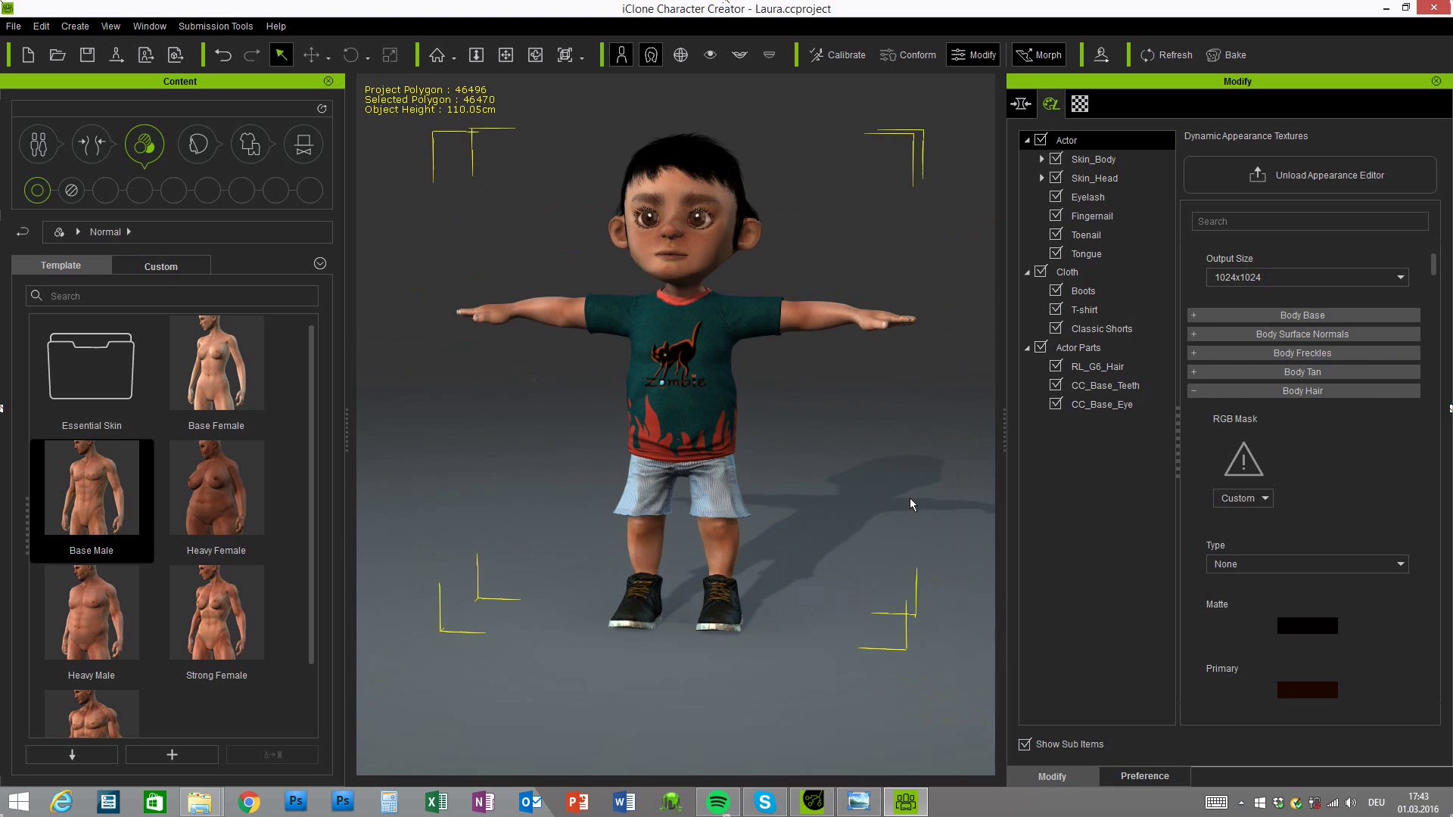
right_drag(764, 540, 827, 515)
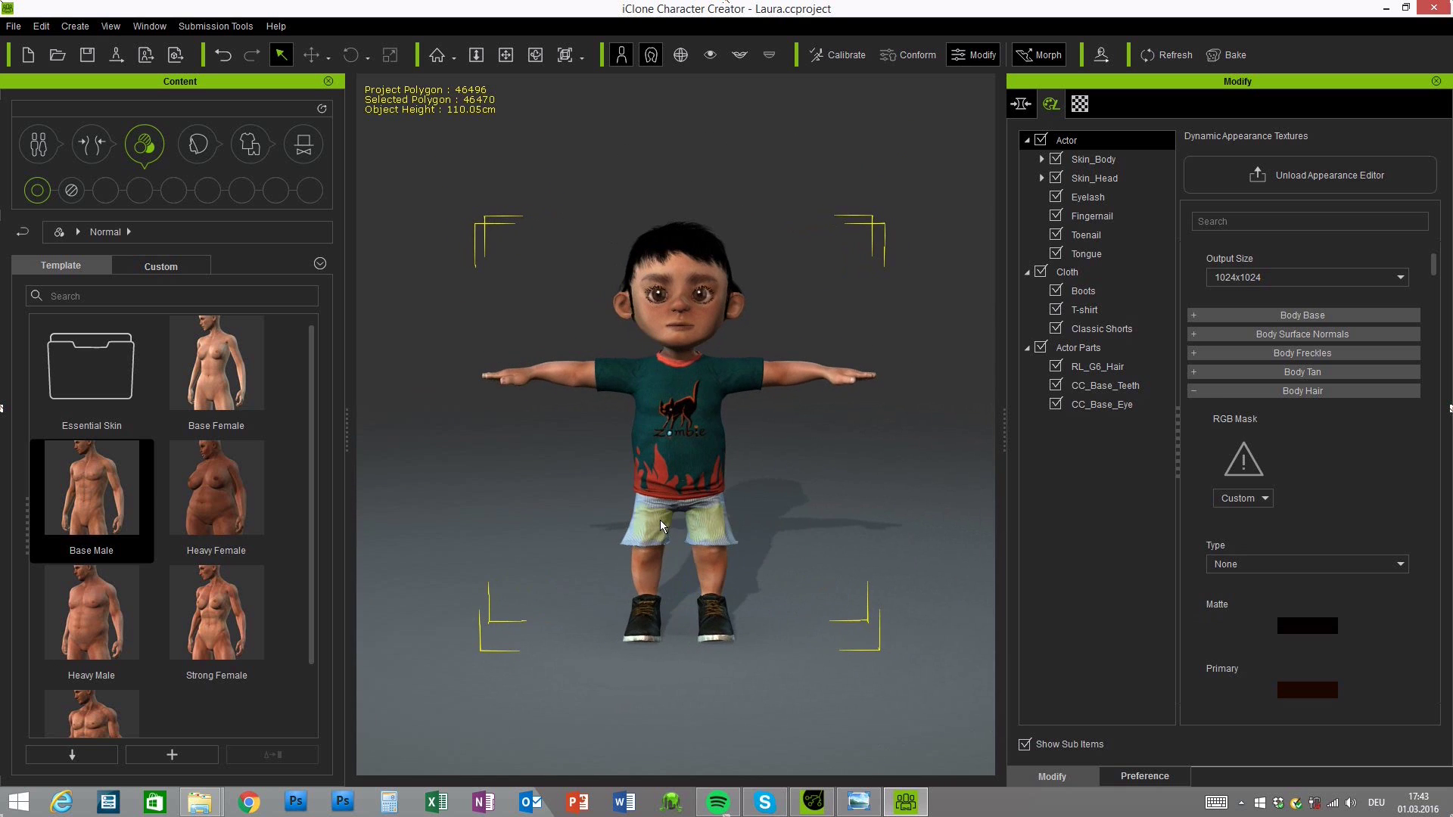
right_drag(660, 520, 572, 462)
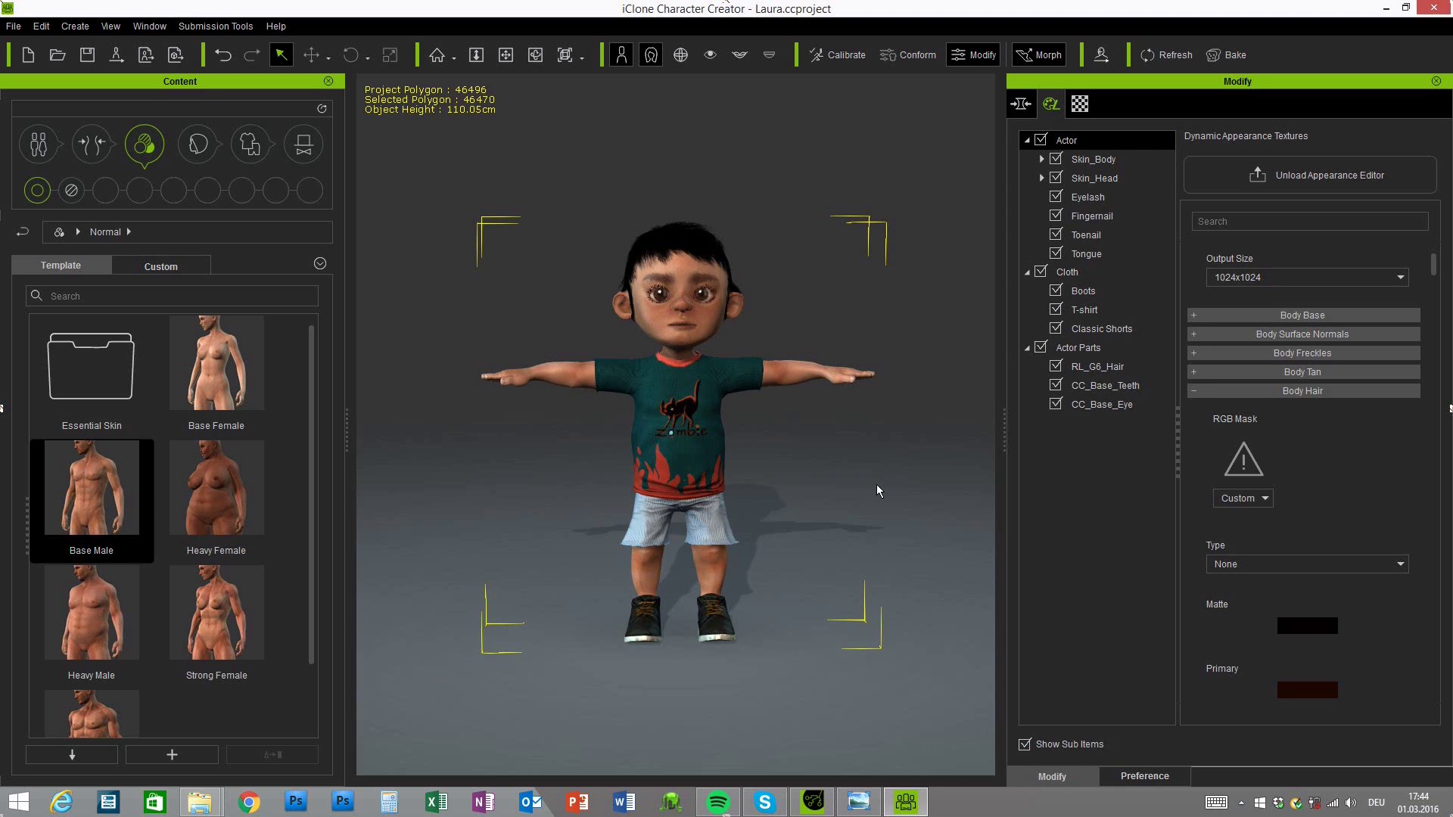
right_drag(876, 485, 789, 483)
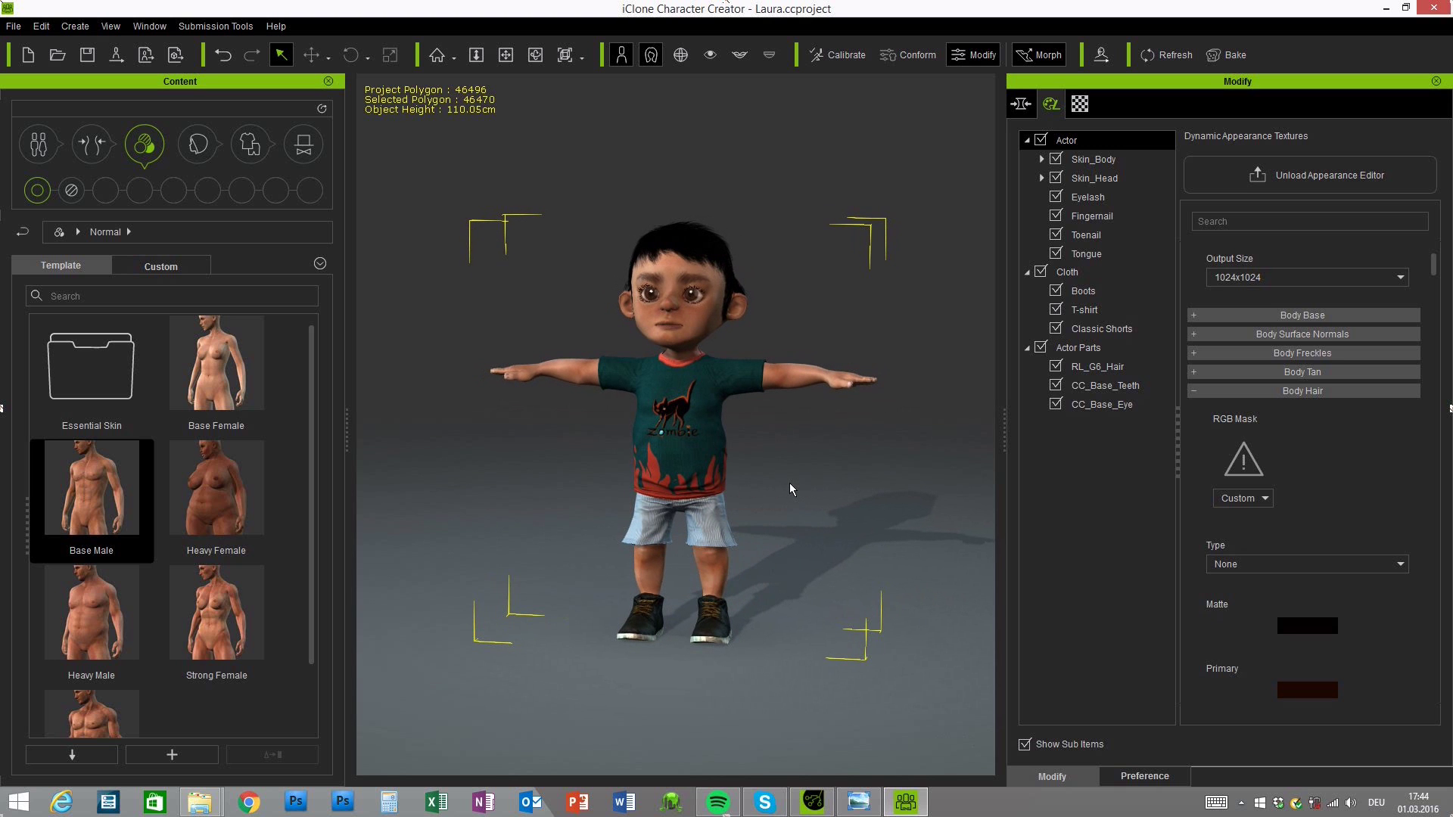